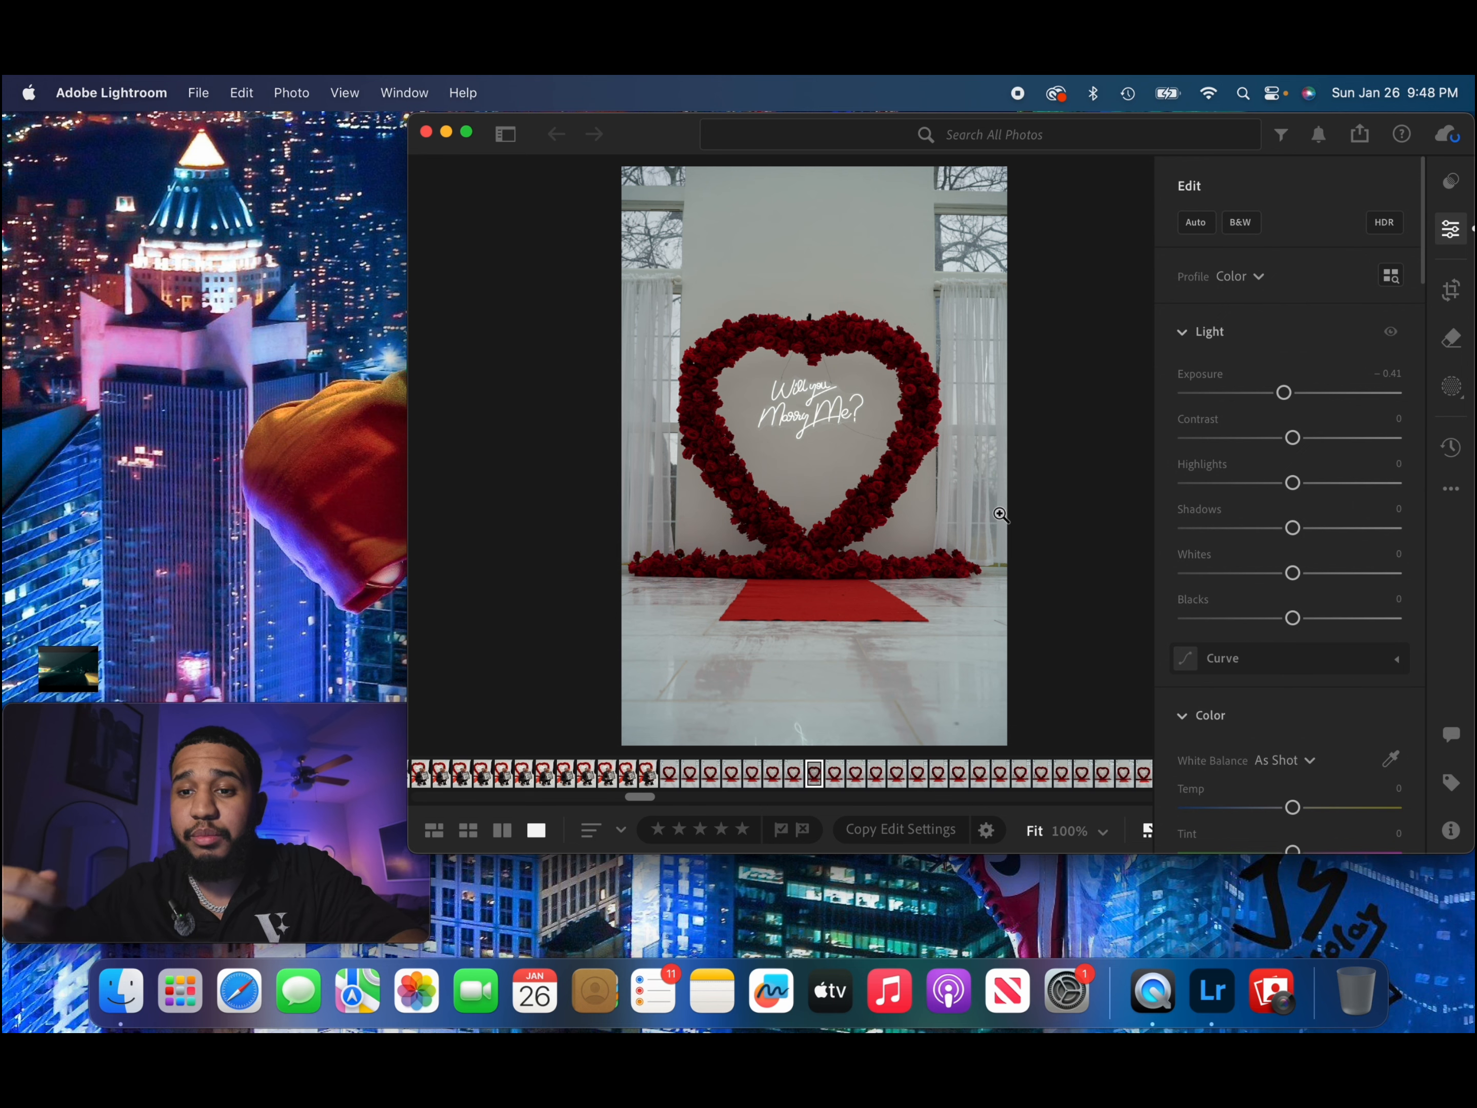
# Browse the user presets and apply the "nia theme 2" preset to the photo of the rose heart.
pyautogui.click(1443, 190)
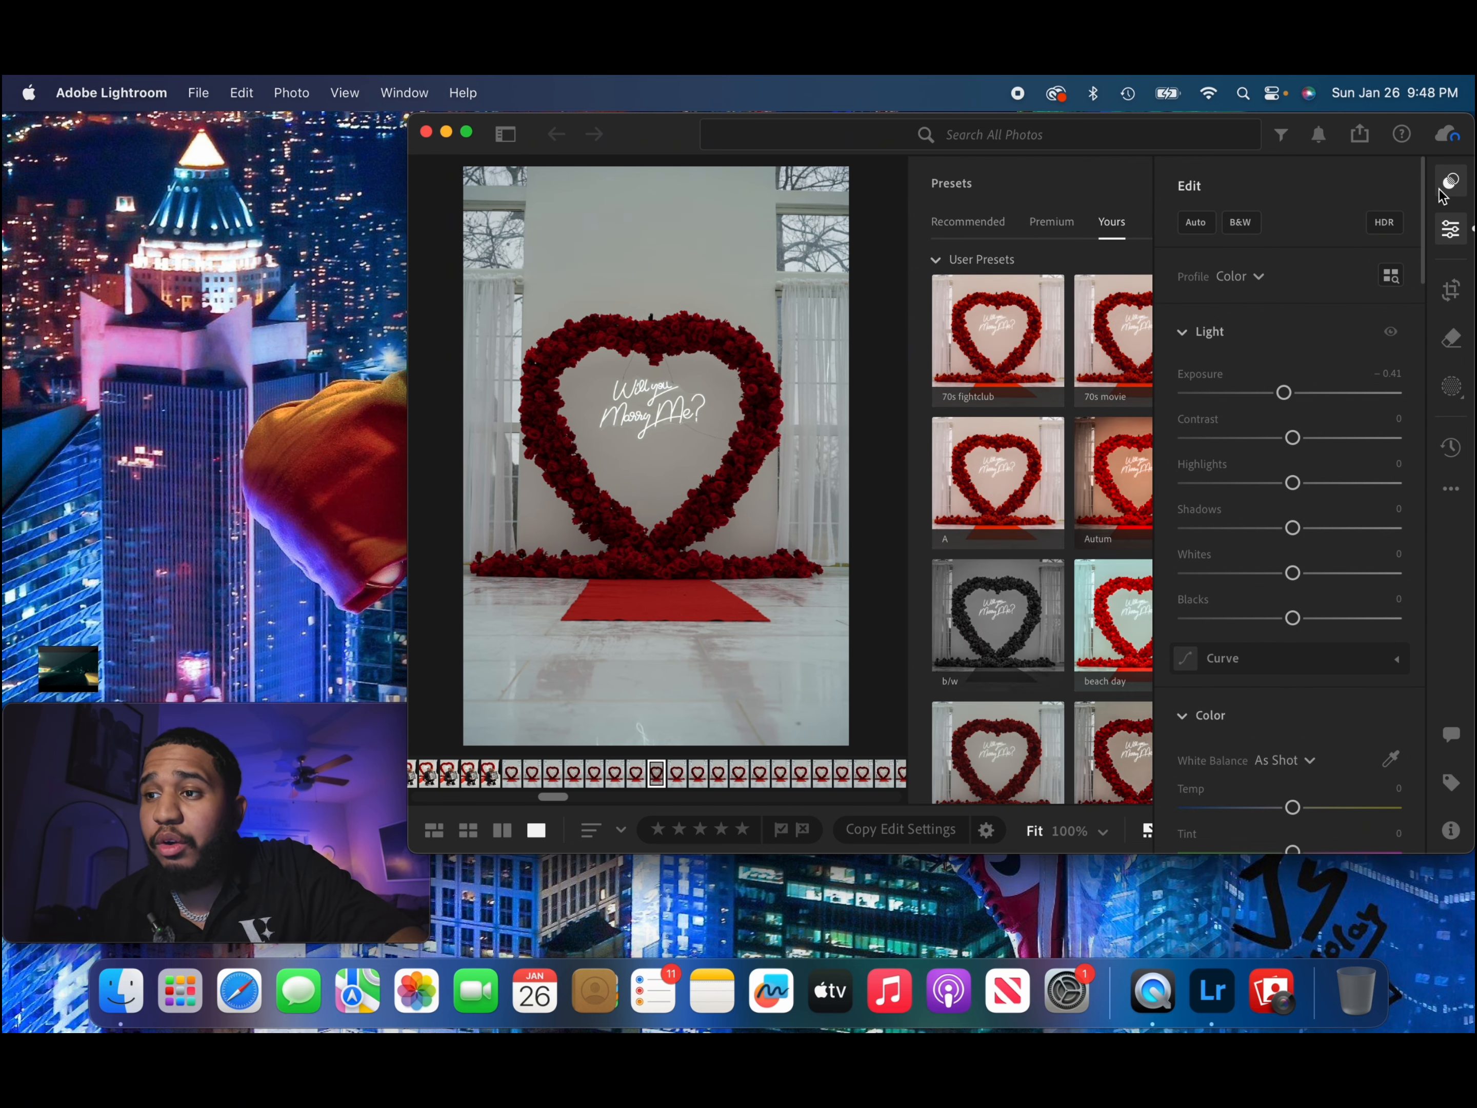
pyautogui.click(1443, 236)
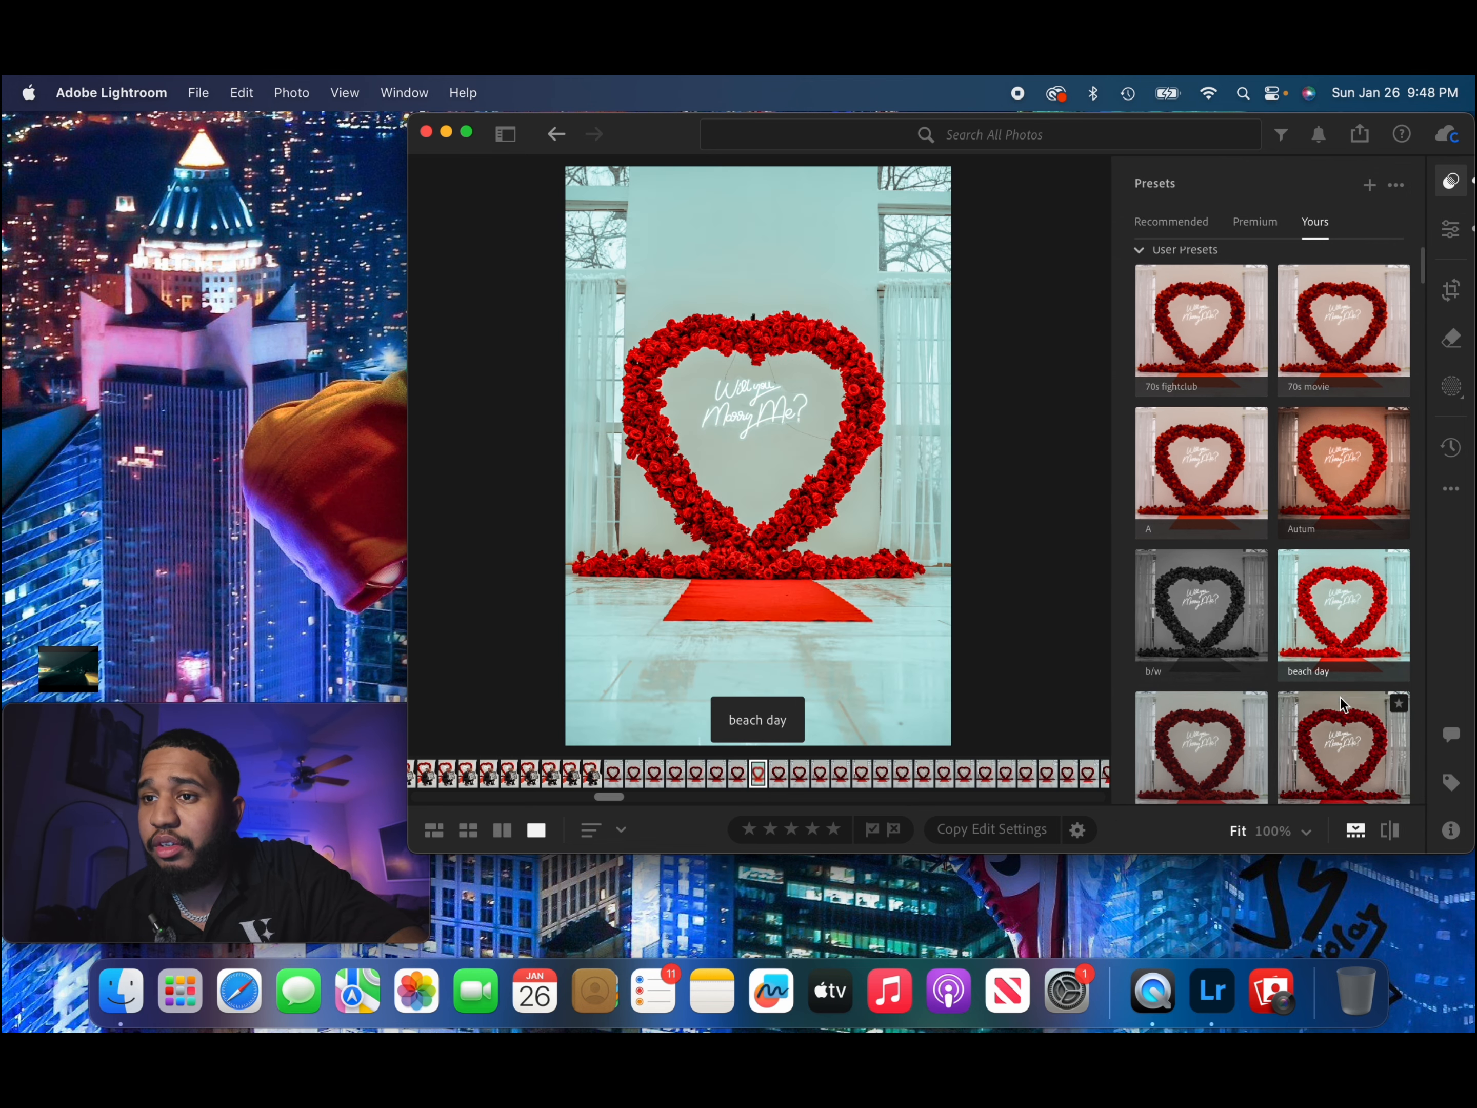
pyautogui.scroll(-3, 1340, 698)
pyautogui.scroll(-3, 1228, 716)
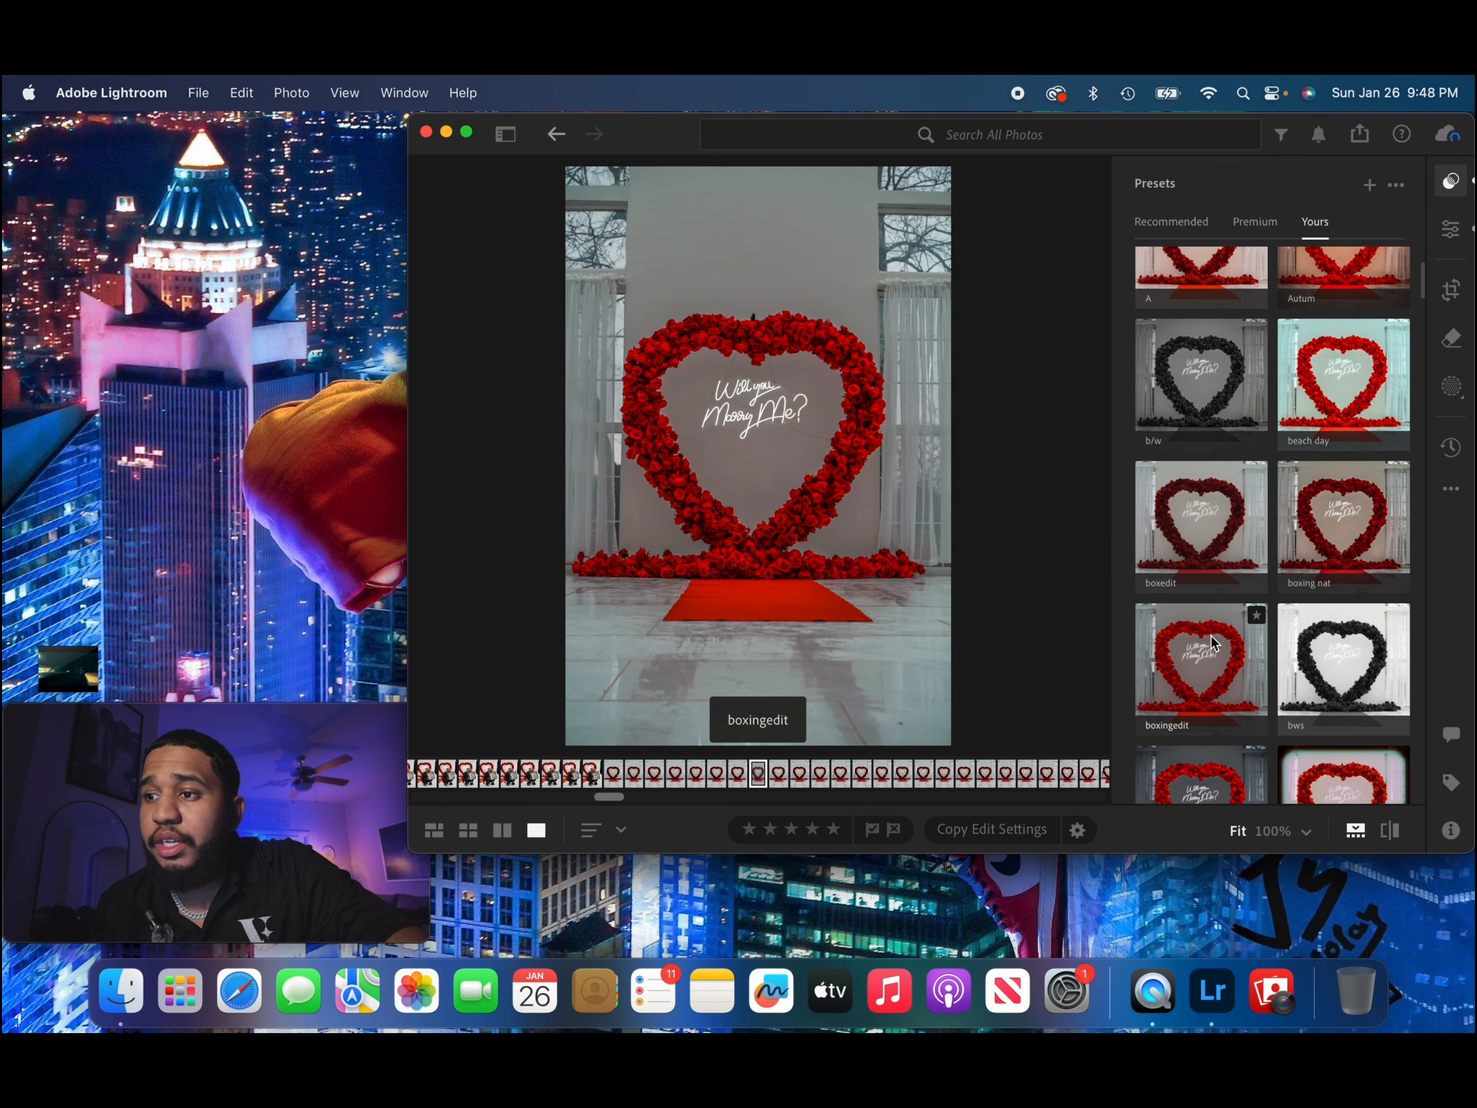
pyautogui.scroll(-4, 1344, 657)
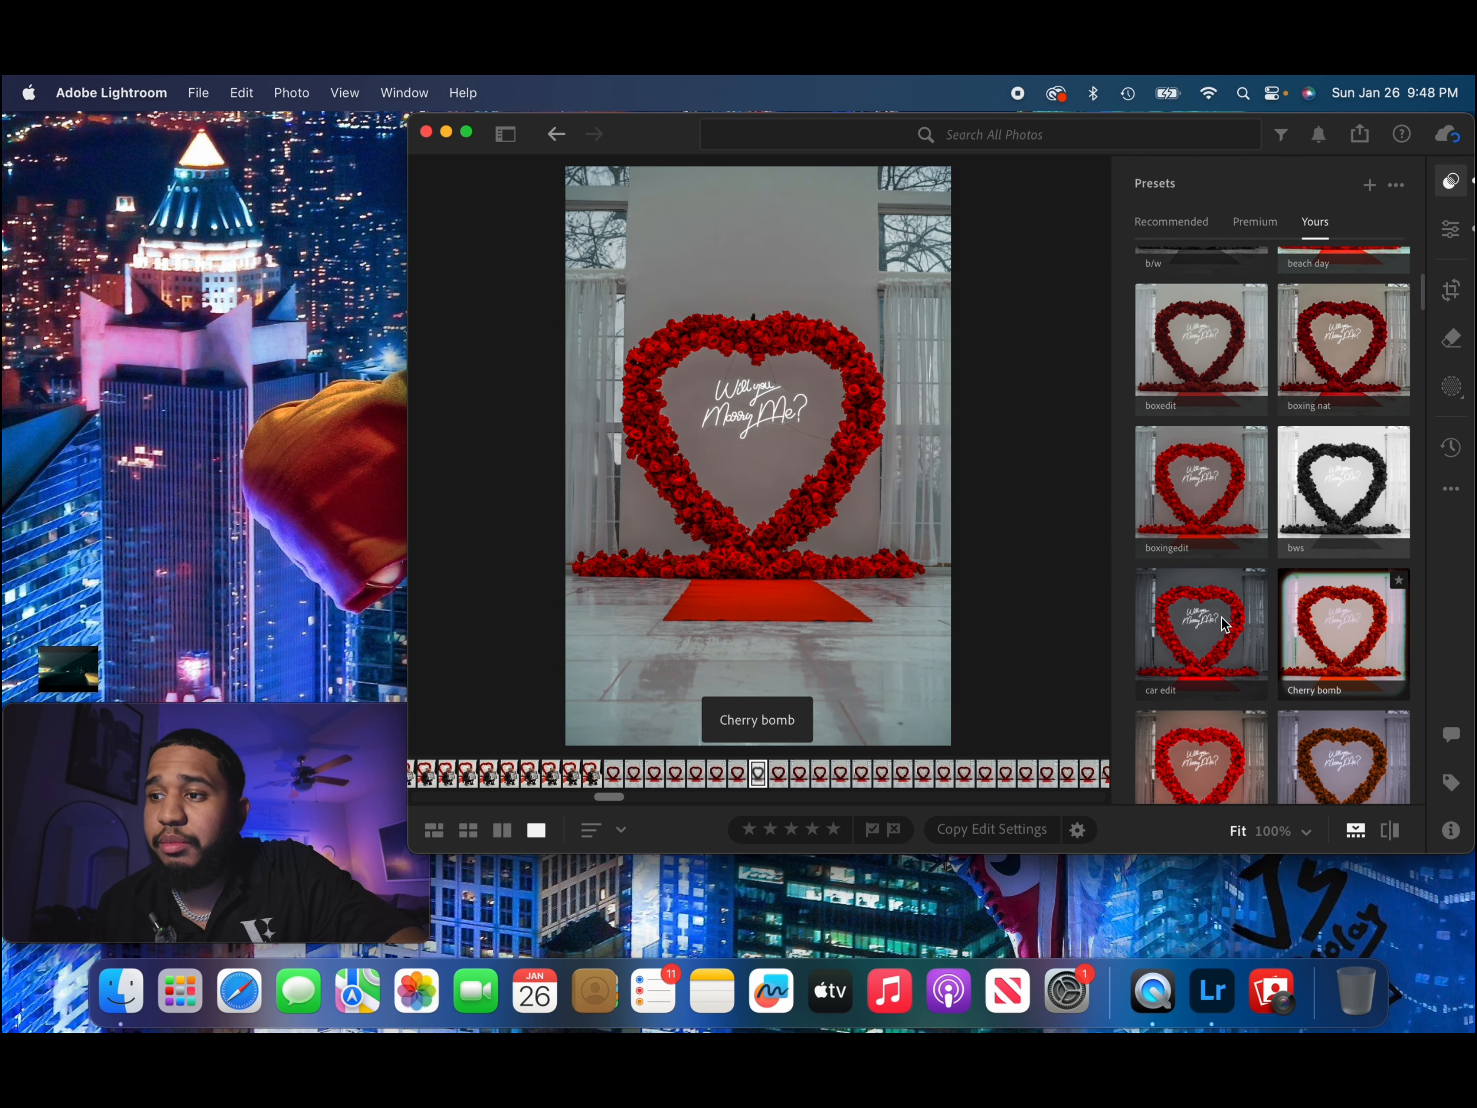
pyautogui.scroll(-4, 1321, 641)
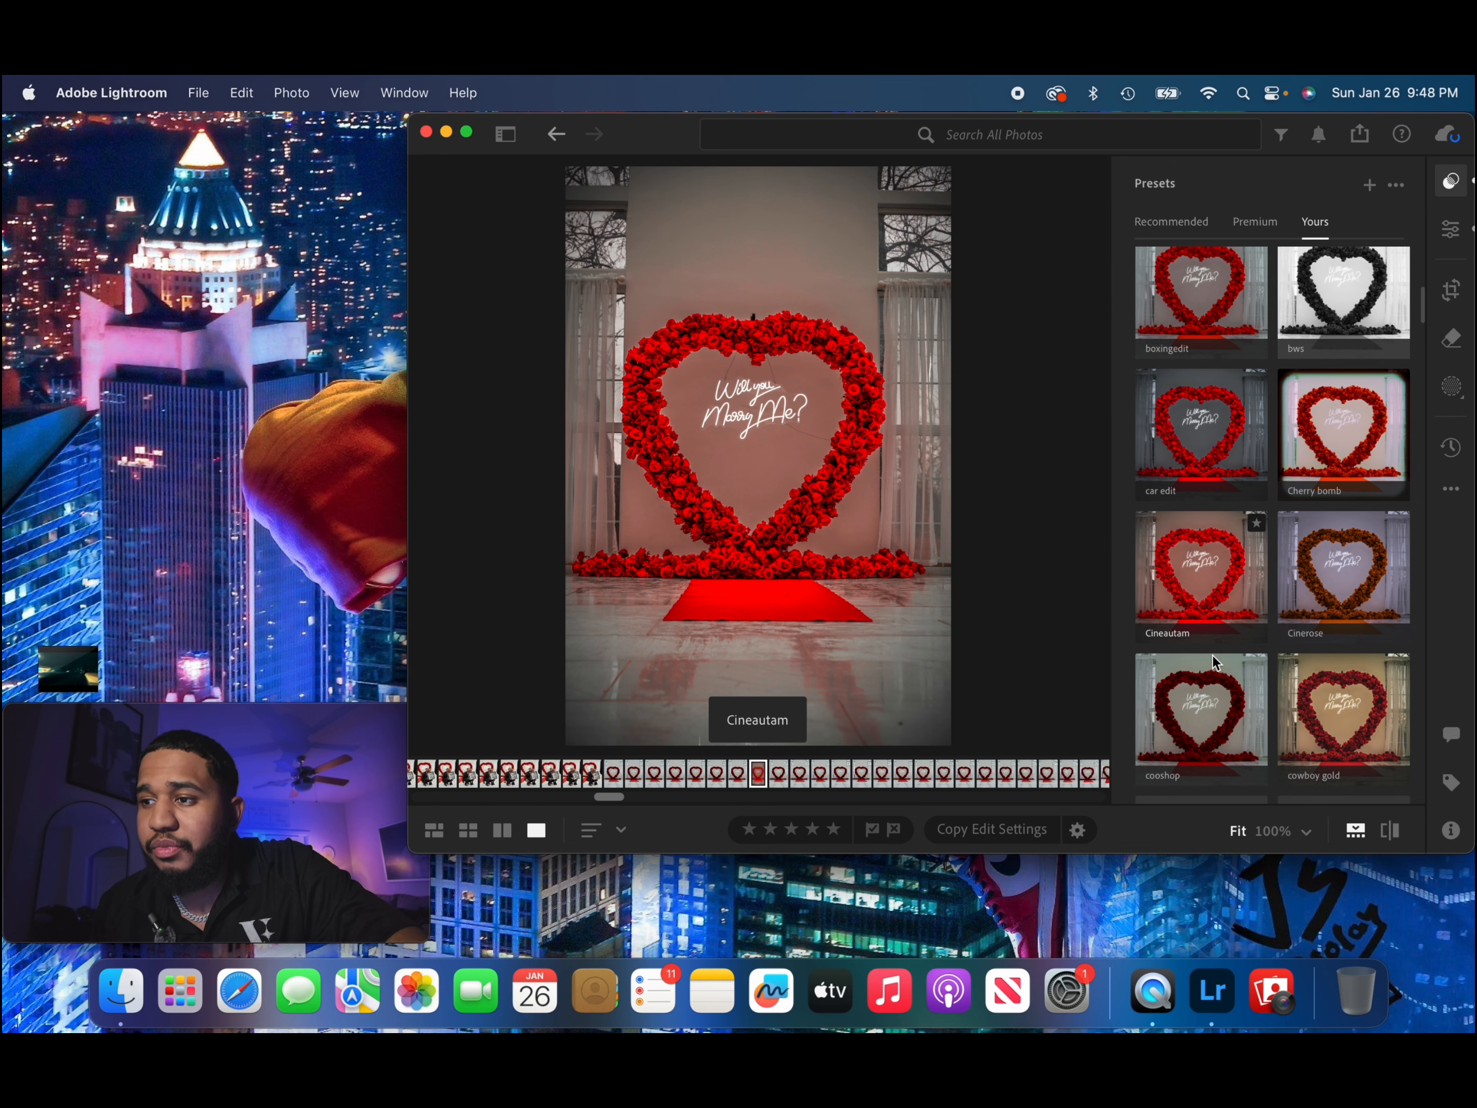
pyautogui.scroll(-7, 1274, 654)
pyautogui.scroll(-3, 1271, 654)
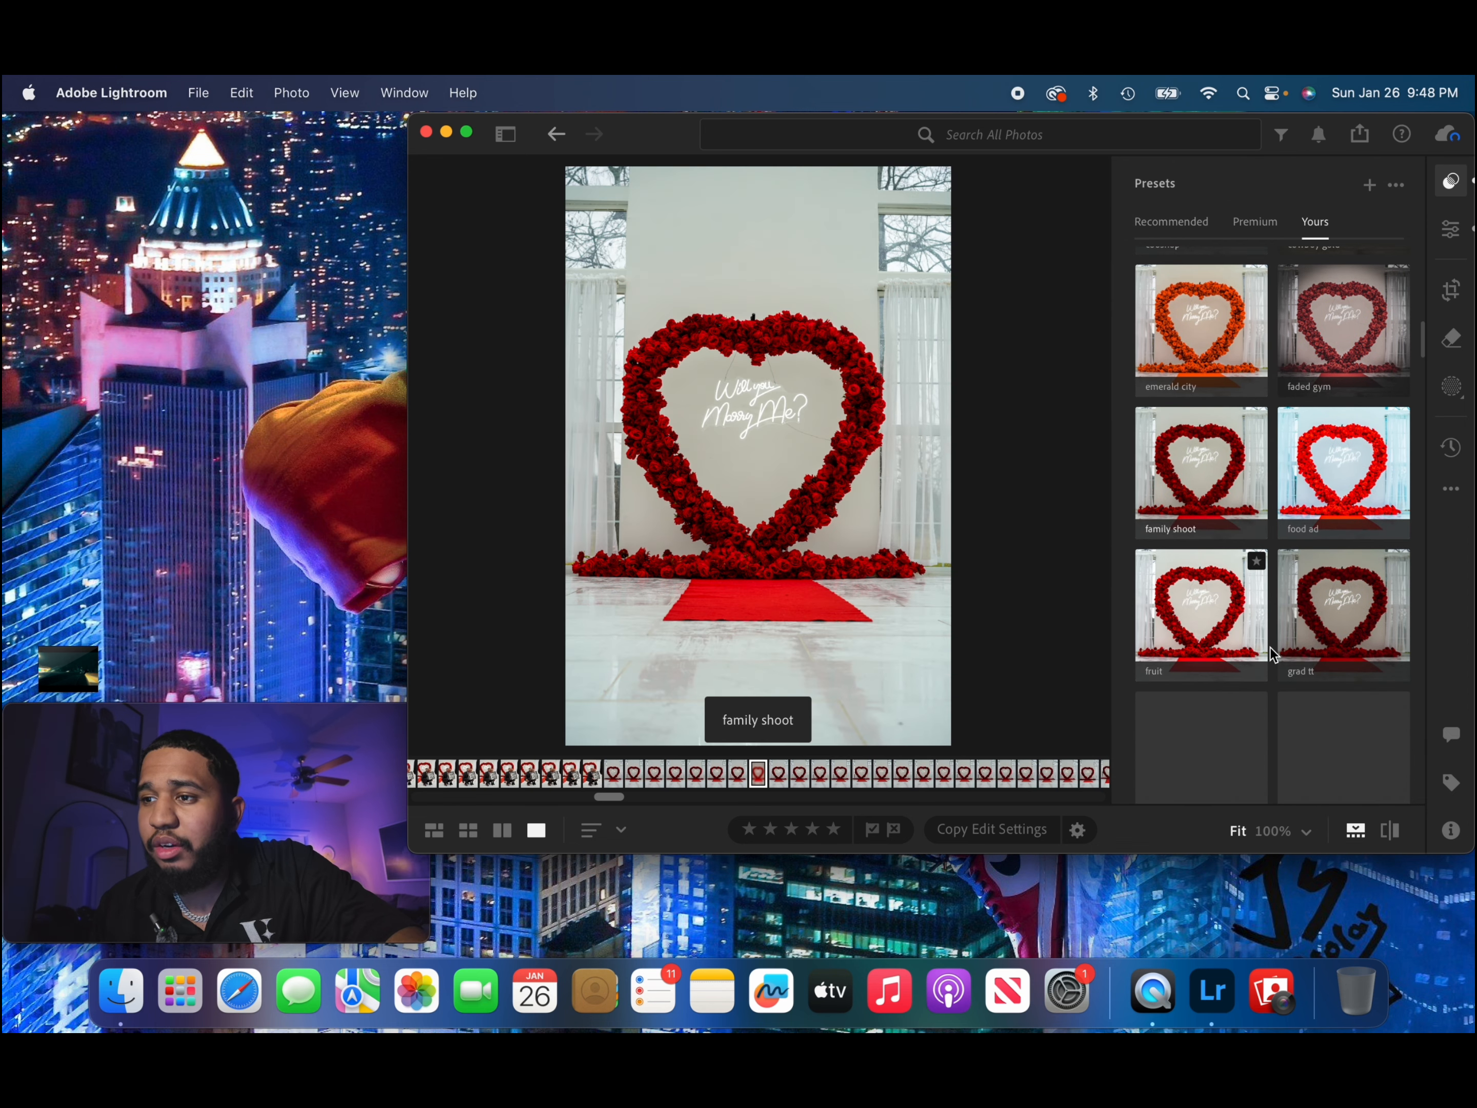
pyautogui.scroll(-3, 1271, 655)
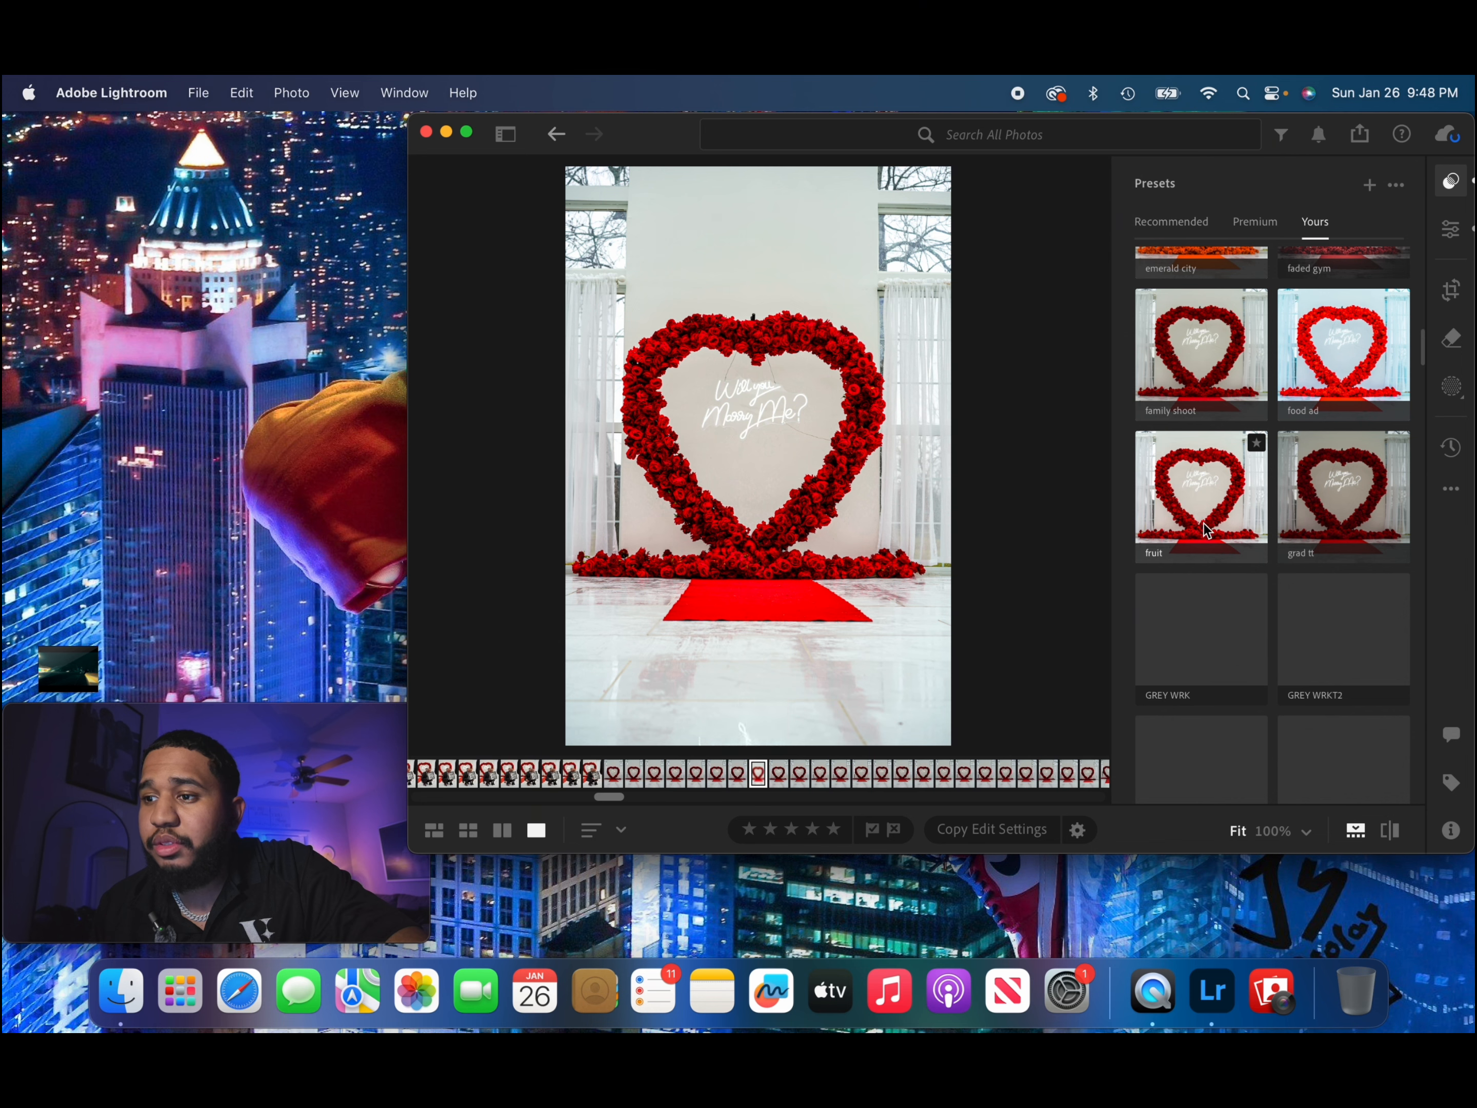
pyautogui.scroll(-8, 1204, 523)
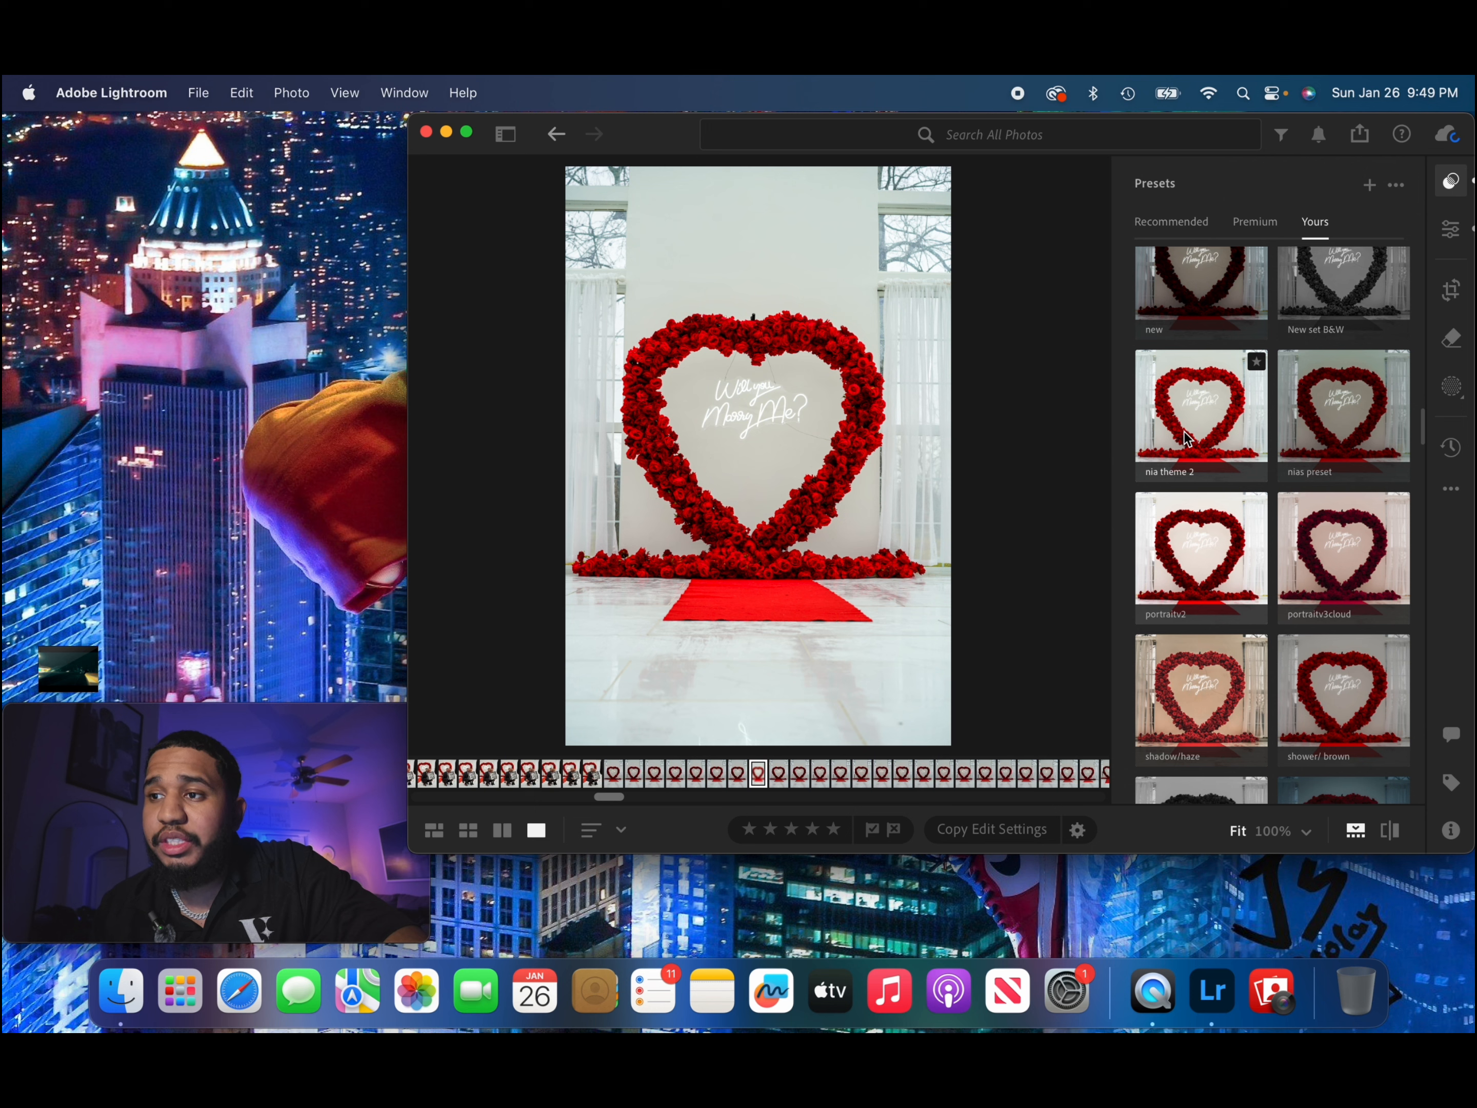
pyautogui.click(1185, 438)
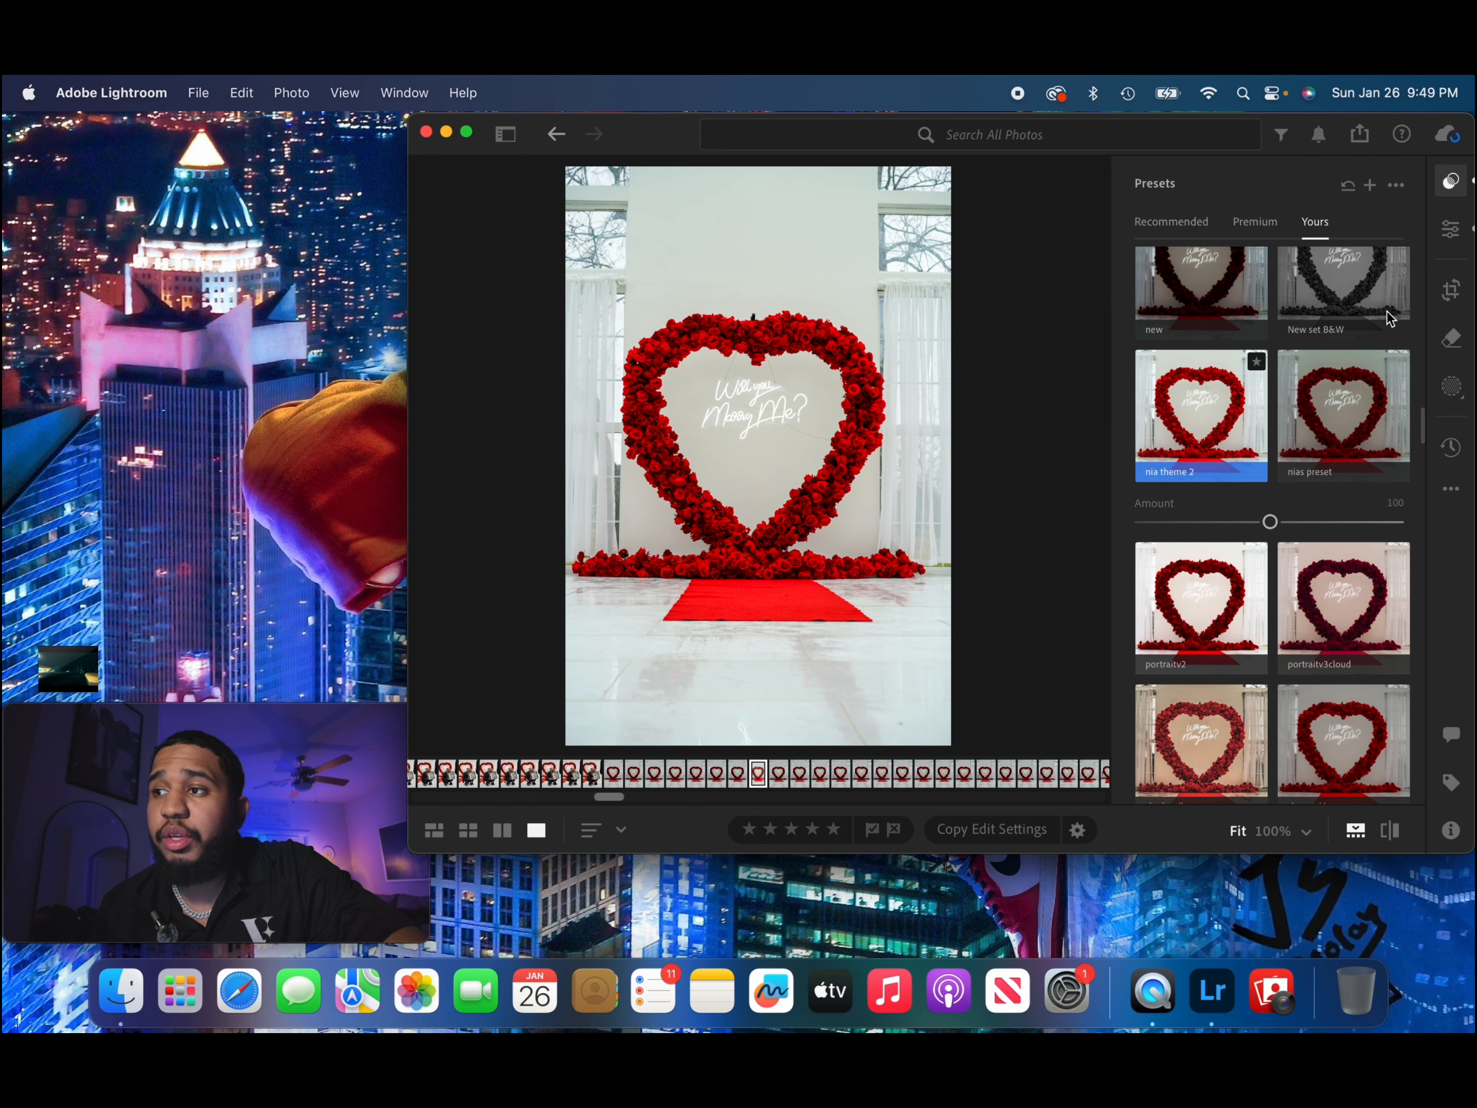
# Close the presets and create a new Subject mask covering the rose heart.
pyautogui.click(1452, 231)
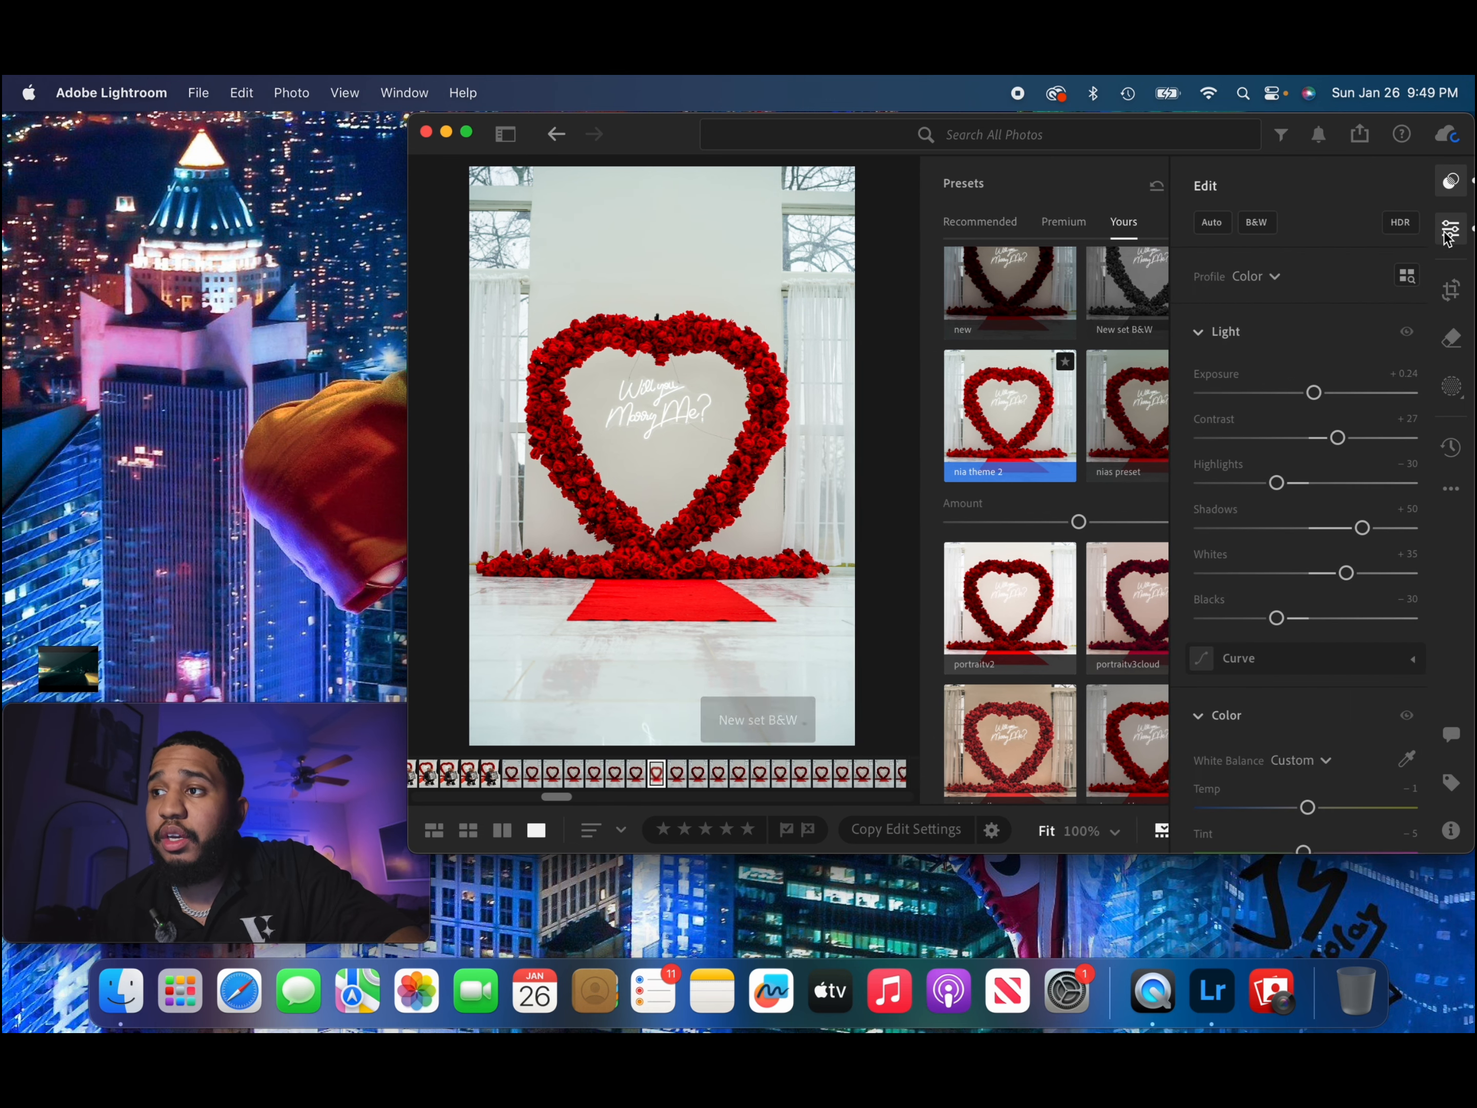
pyautogui.click(1449, 190)
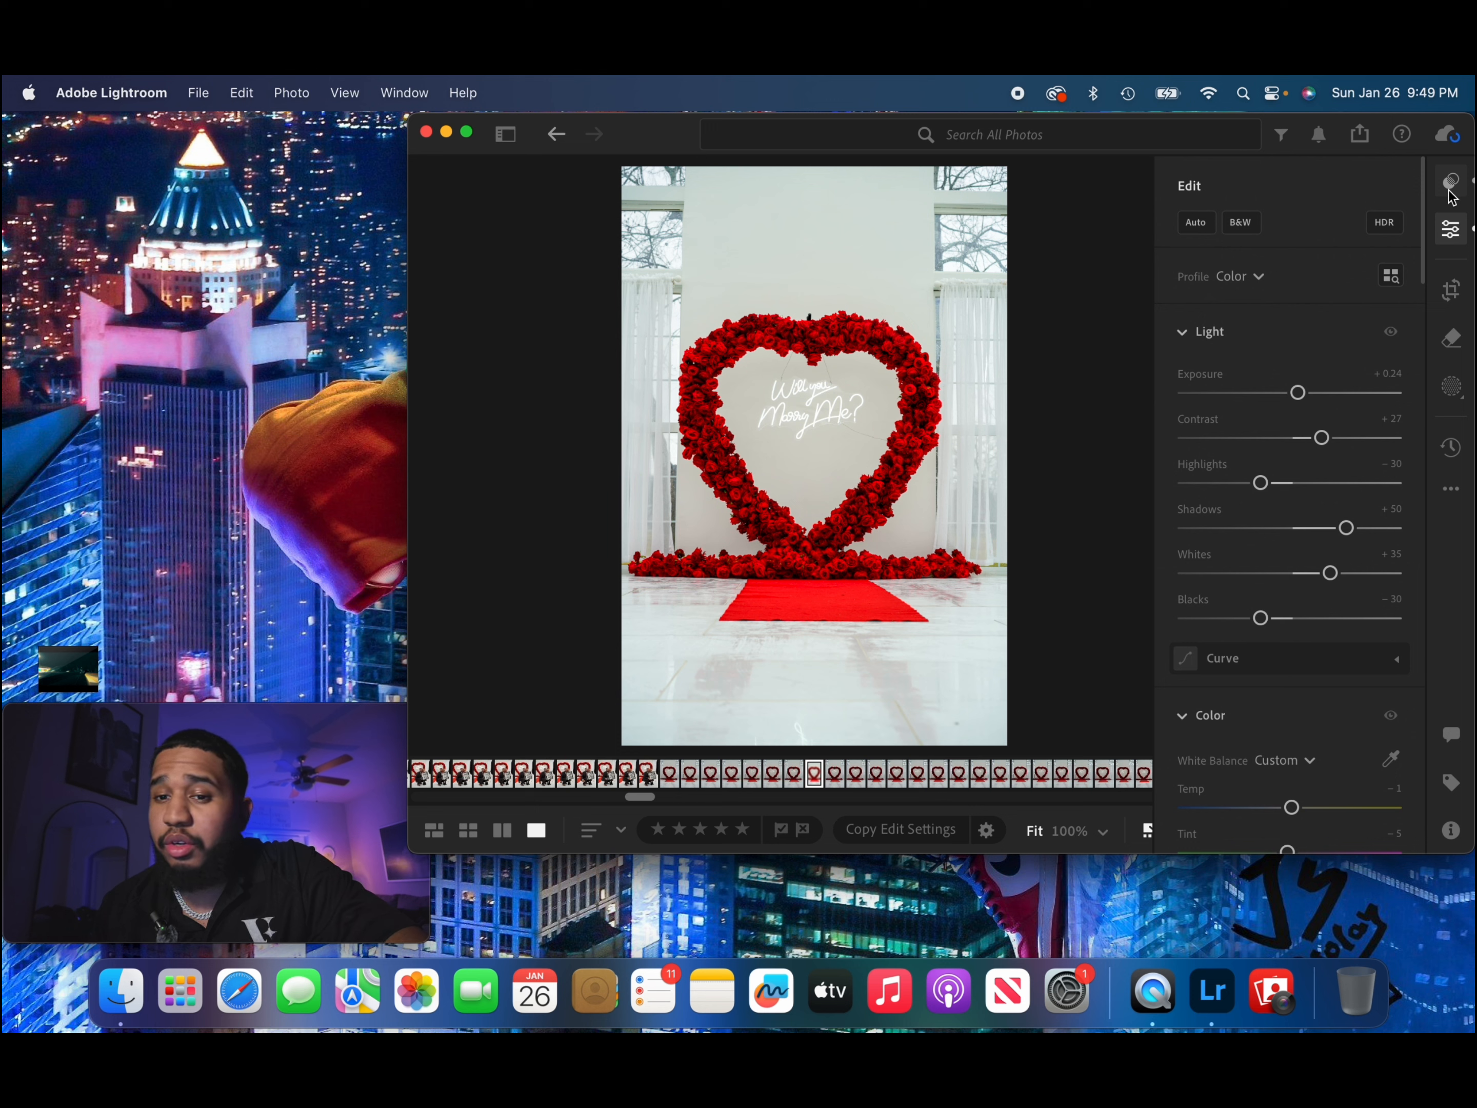
pyautogui.click(1449, 388)
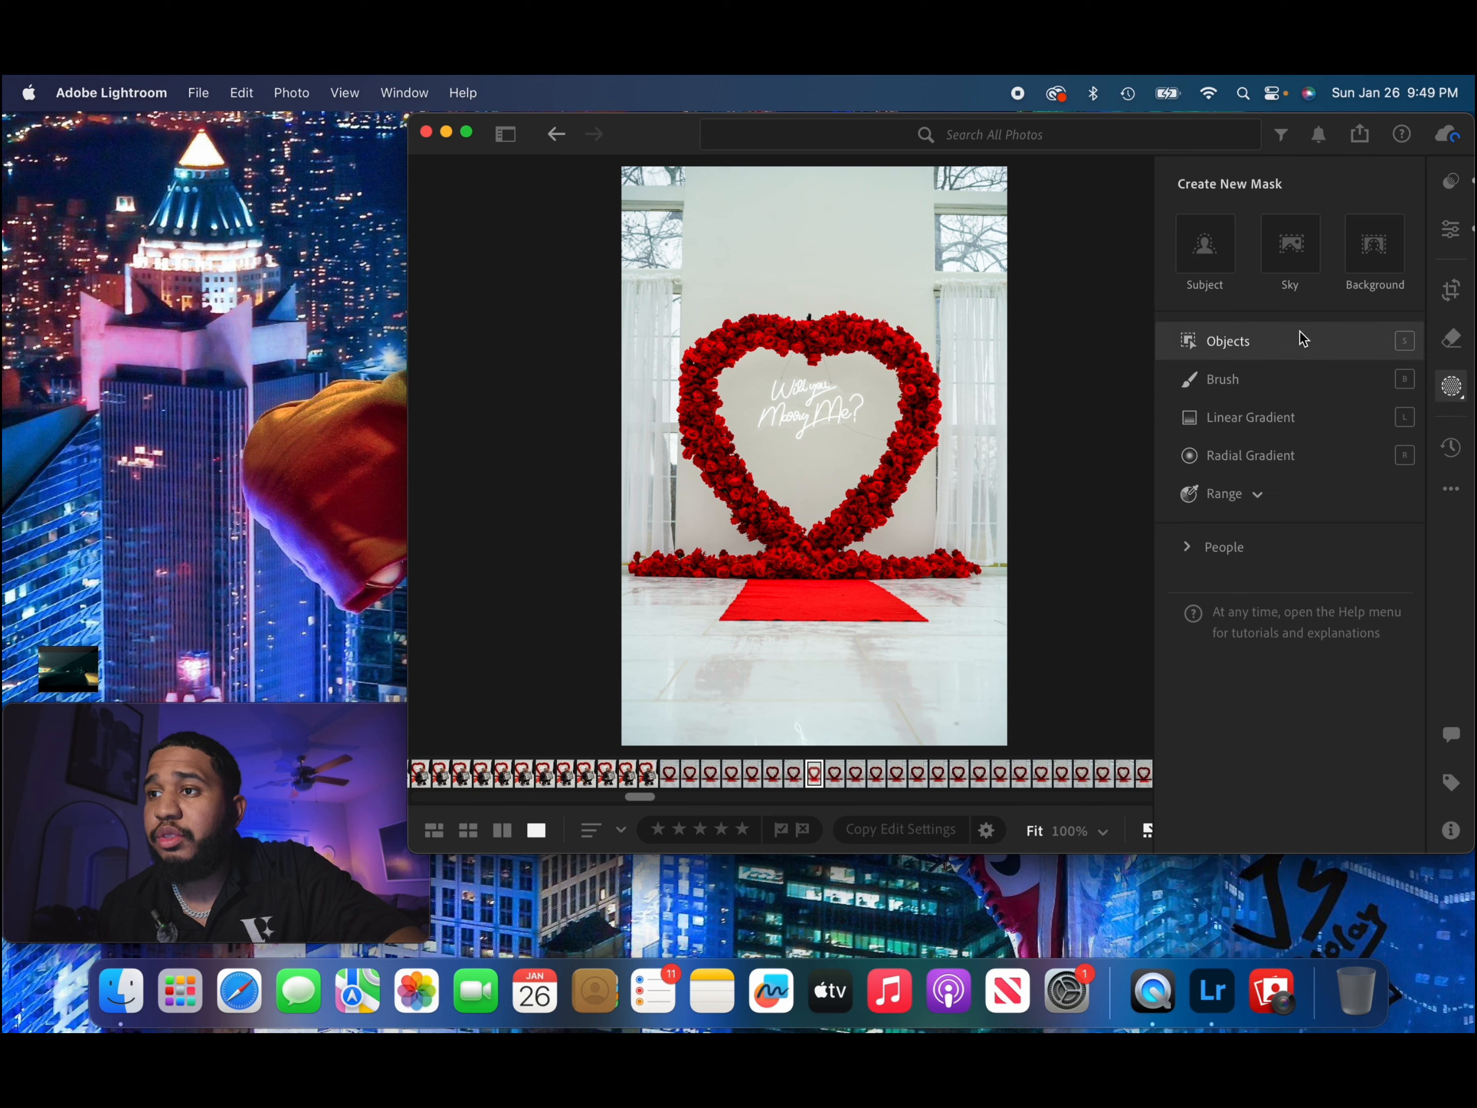
pyautogui.click(1220, 268)
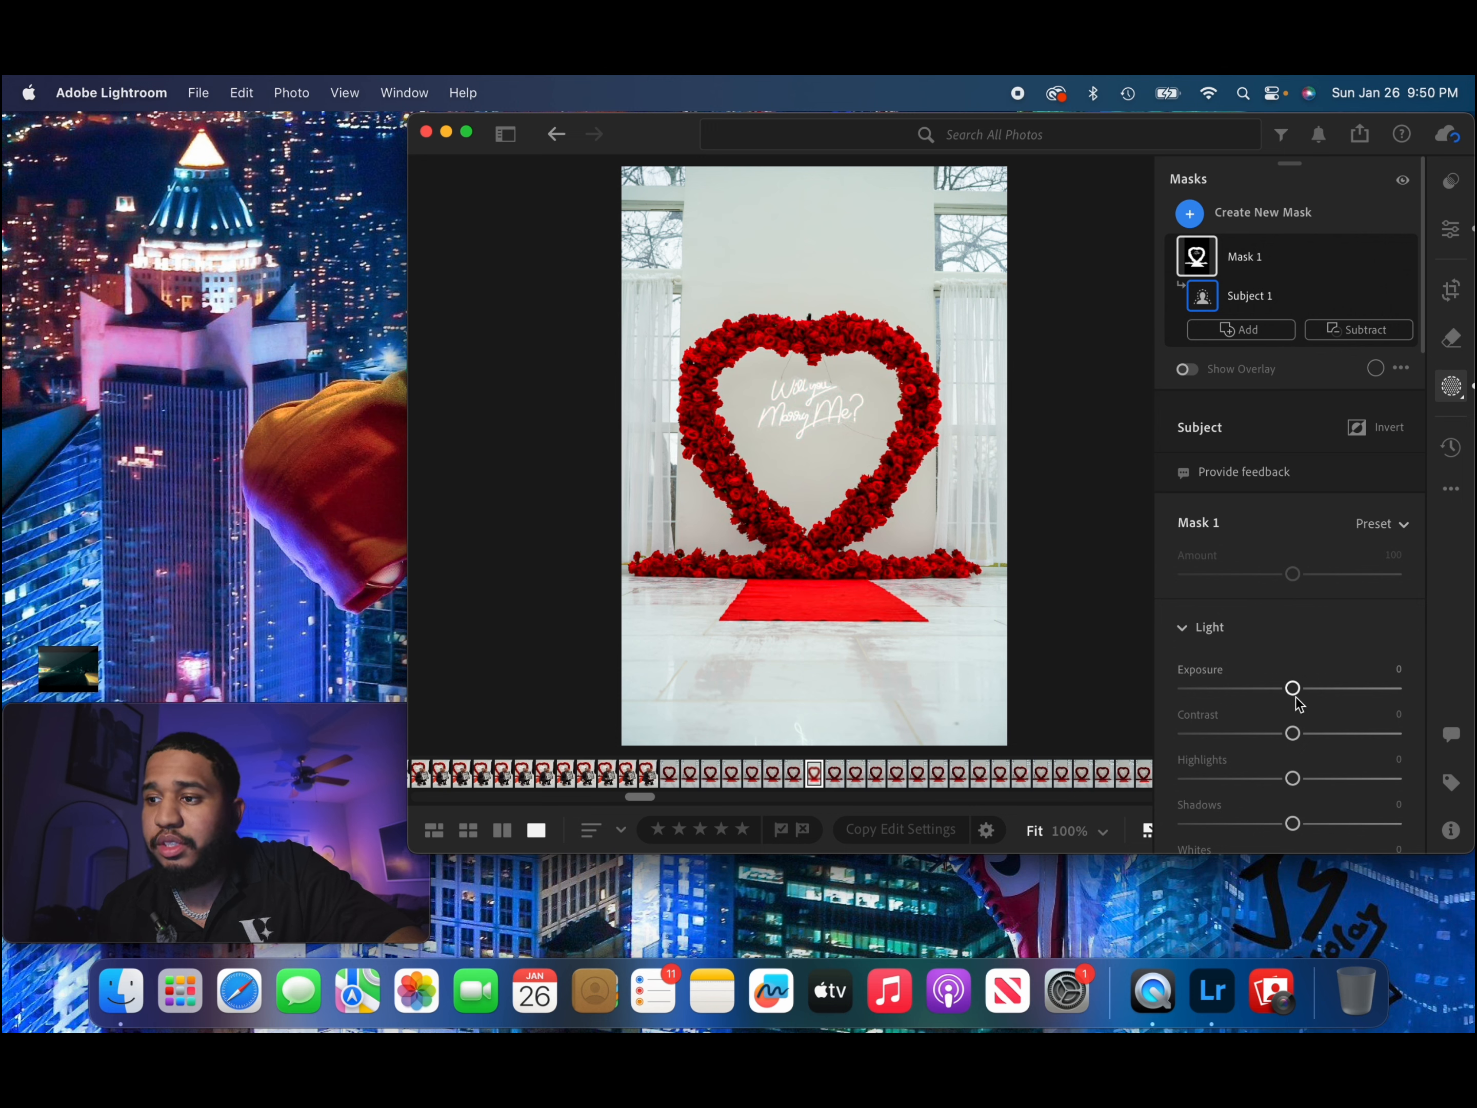
# Set the subject mask's light values to Exposure +0.16, Contrast −1, Highlights +6, Shadows +1, Whites +7 and Blacks −3.
pyautogui.moveTo(1294, 691); pyautogui.dragTo(1293, 748)
pyautogui.scroll(-3, 1297, 782)
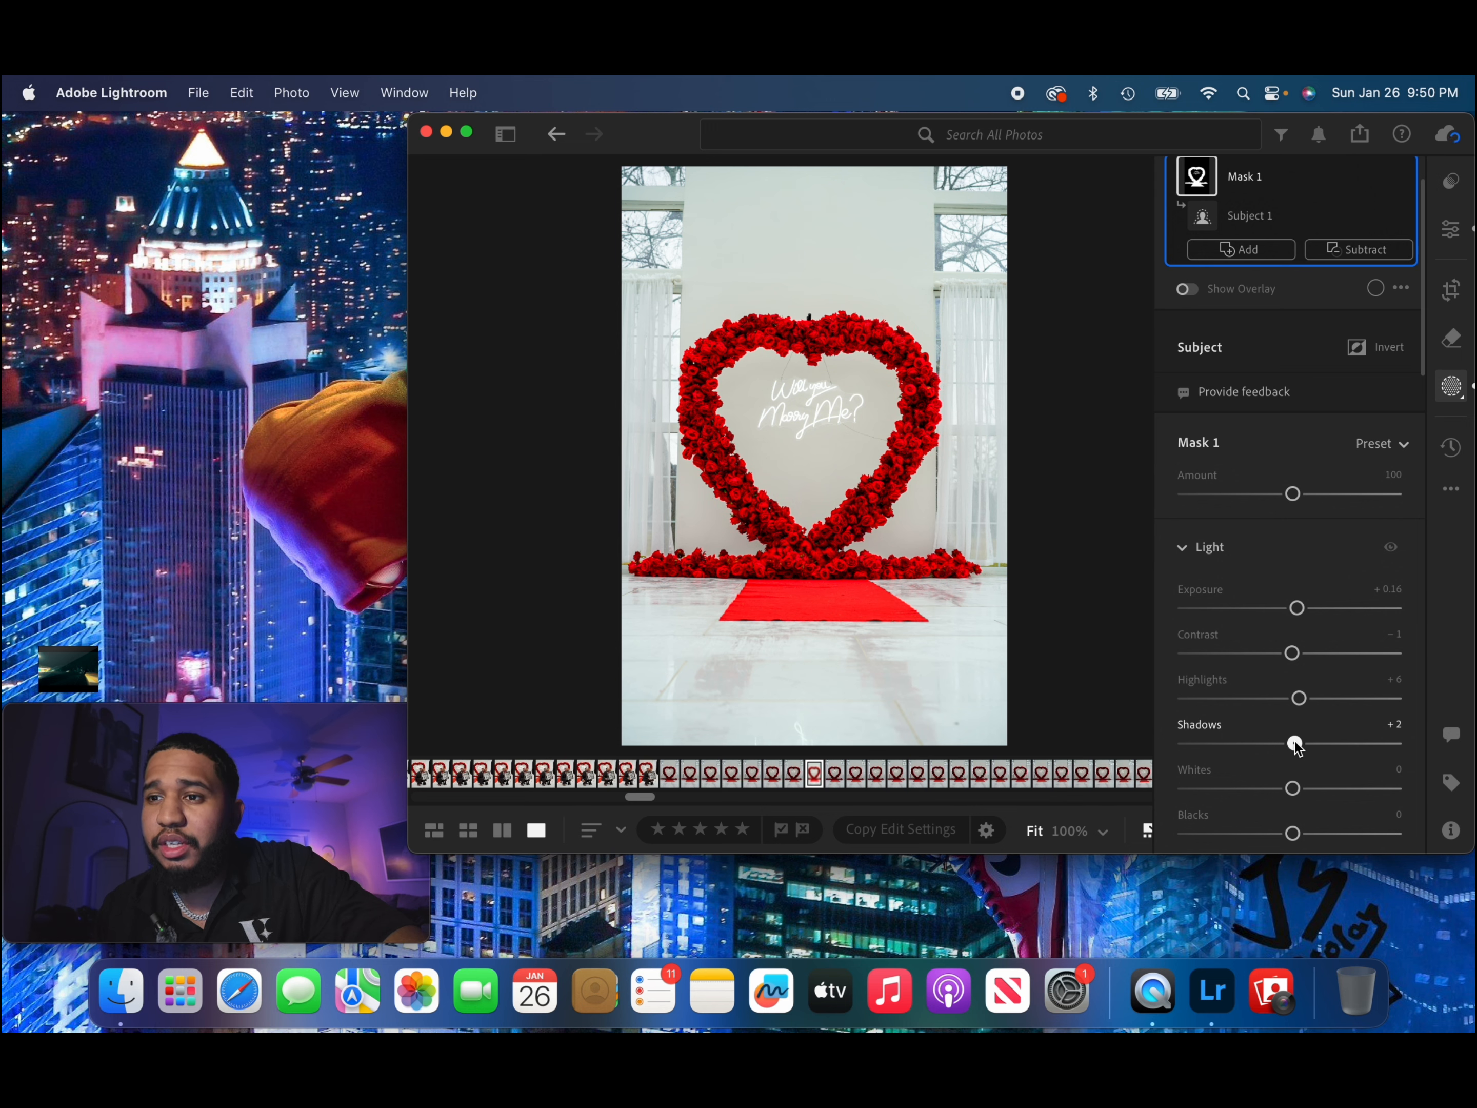
pyautogui.moveTo(1296, 746); pyautogui.dragTo(1300, 791)
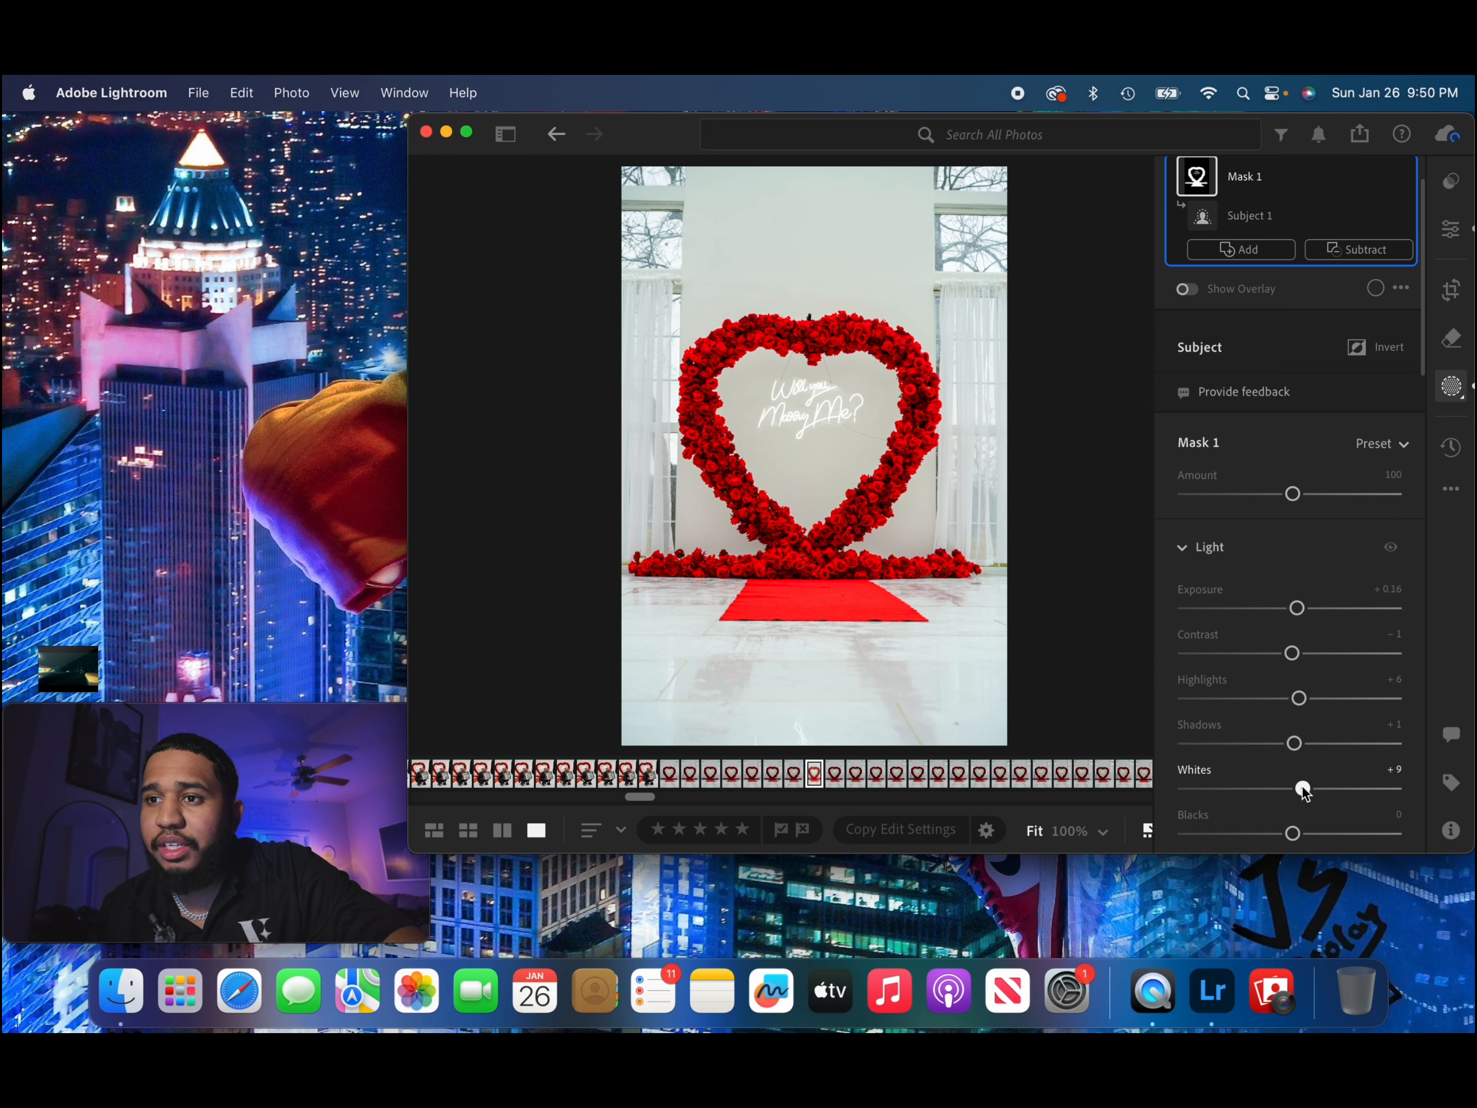
pyautogui.scroll(-3, 1298, 790)
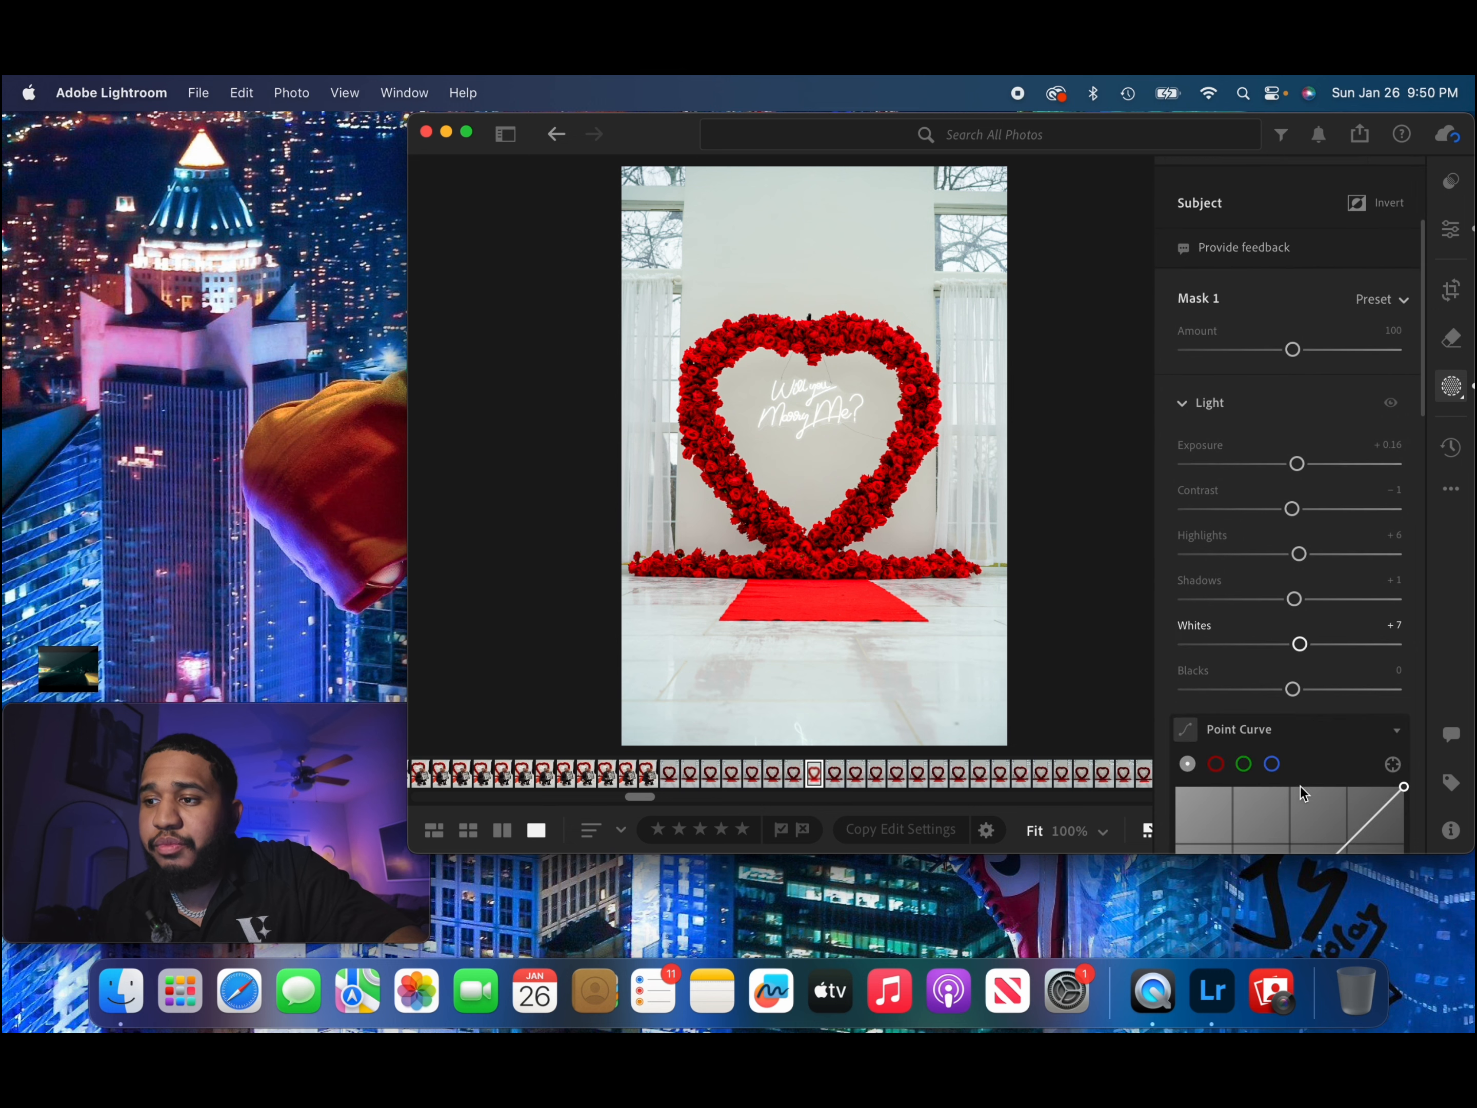
pyautogui.moveTo(1295, 695); pyautogui.dragTo(1292, 697)
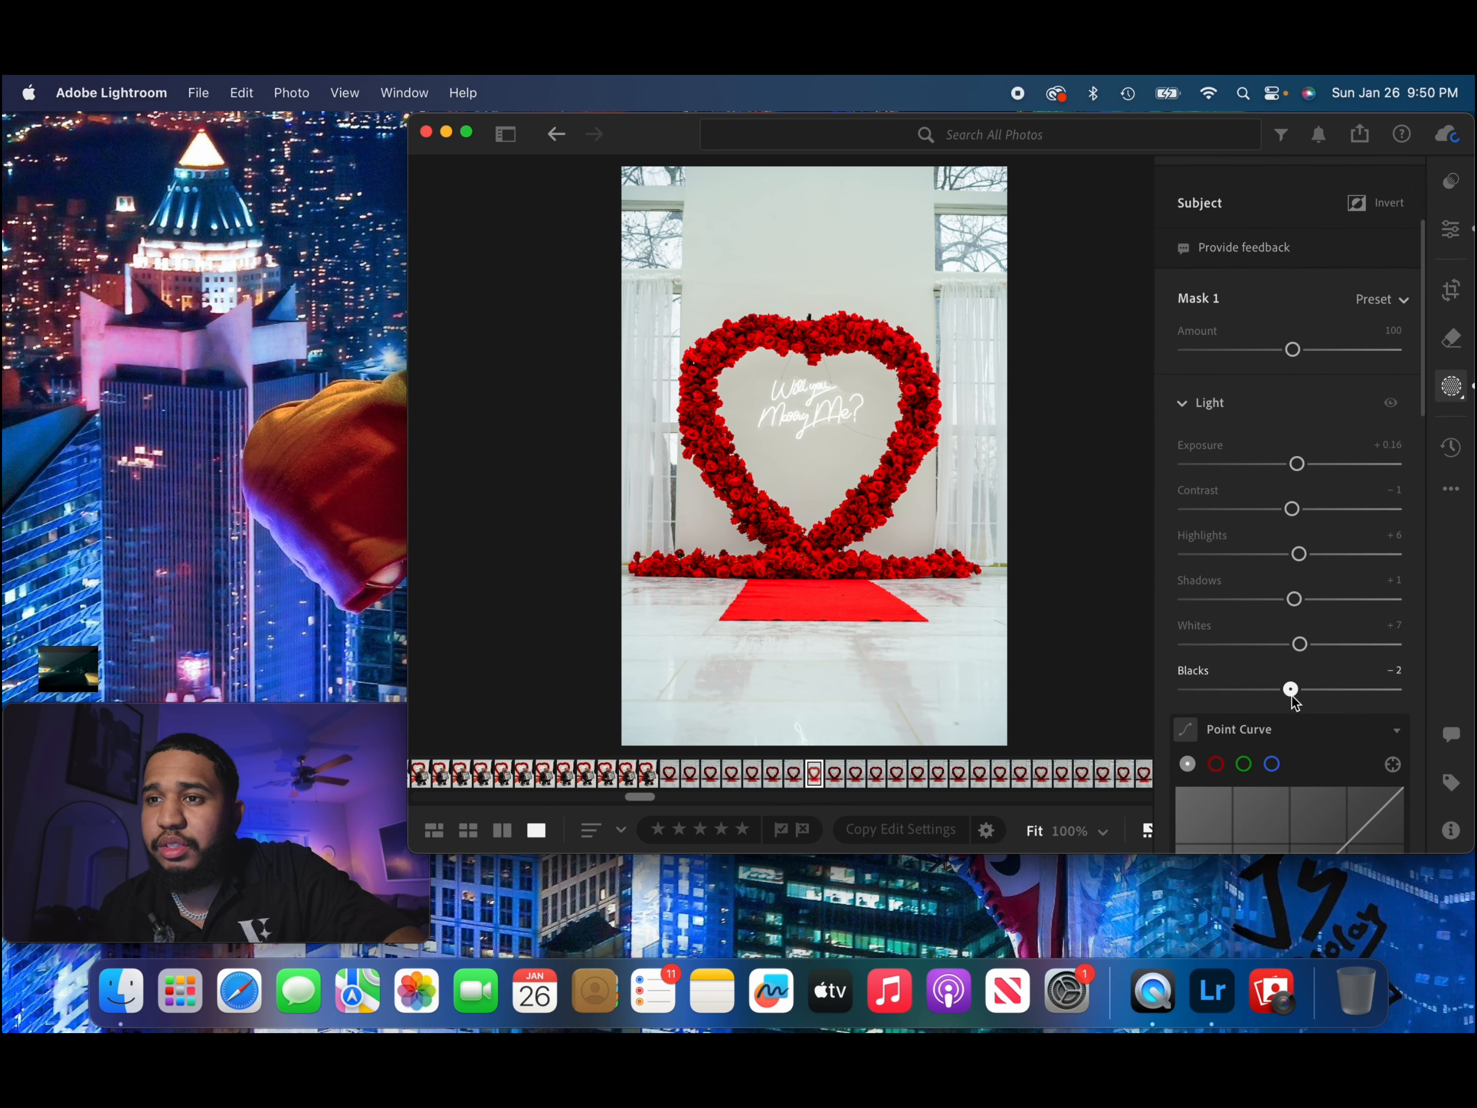
# Add points along the subject mask's point curve and raise its highlight end slightly.
pyautogui.scroll(-7, 1292, 698)
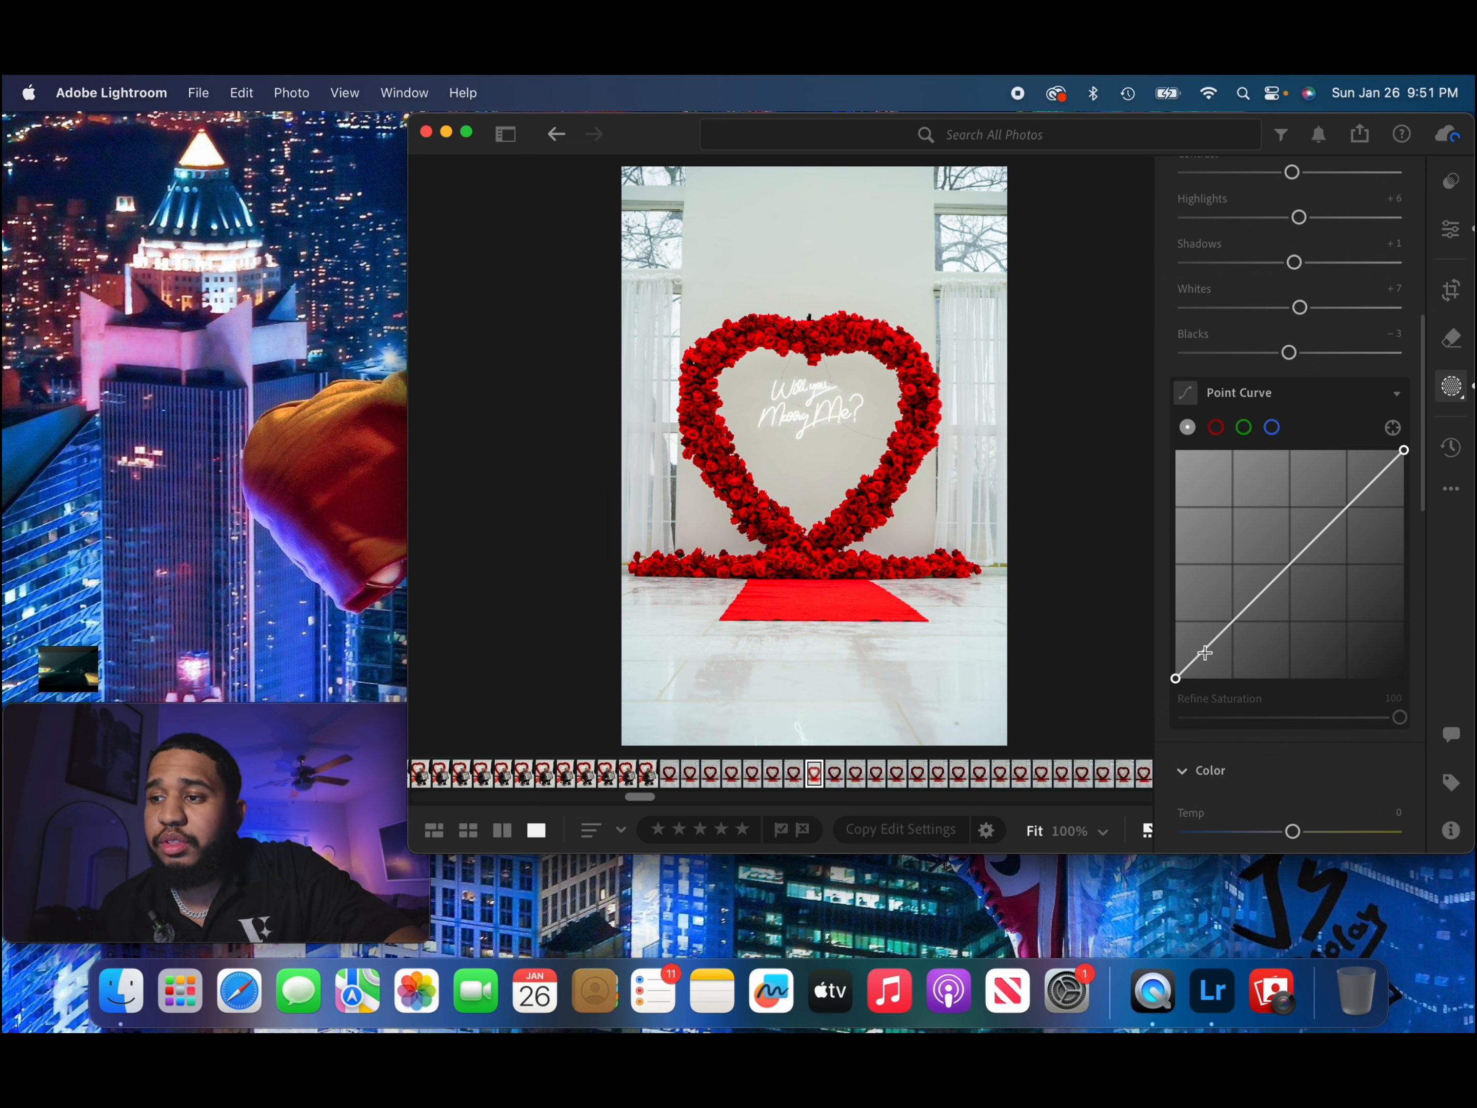
pyautogui.moveTo(1205, 652); pyautogui.dragTo(1368, 471)
pyautogui.click(1231, 625)
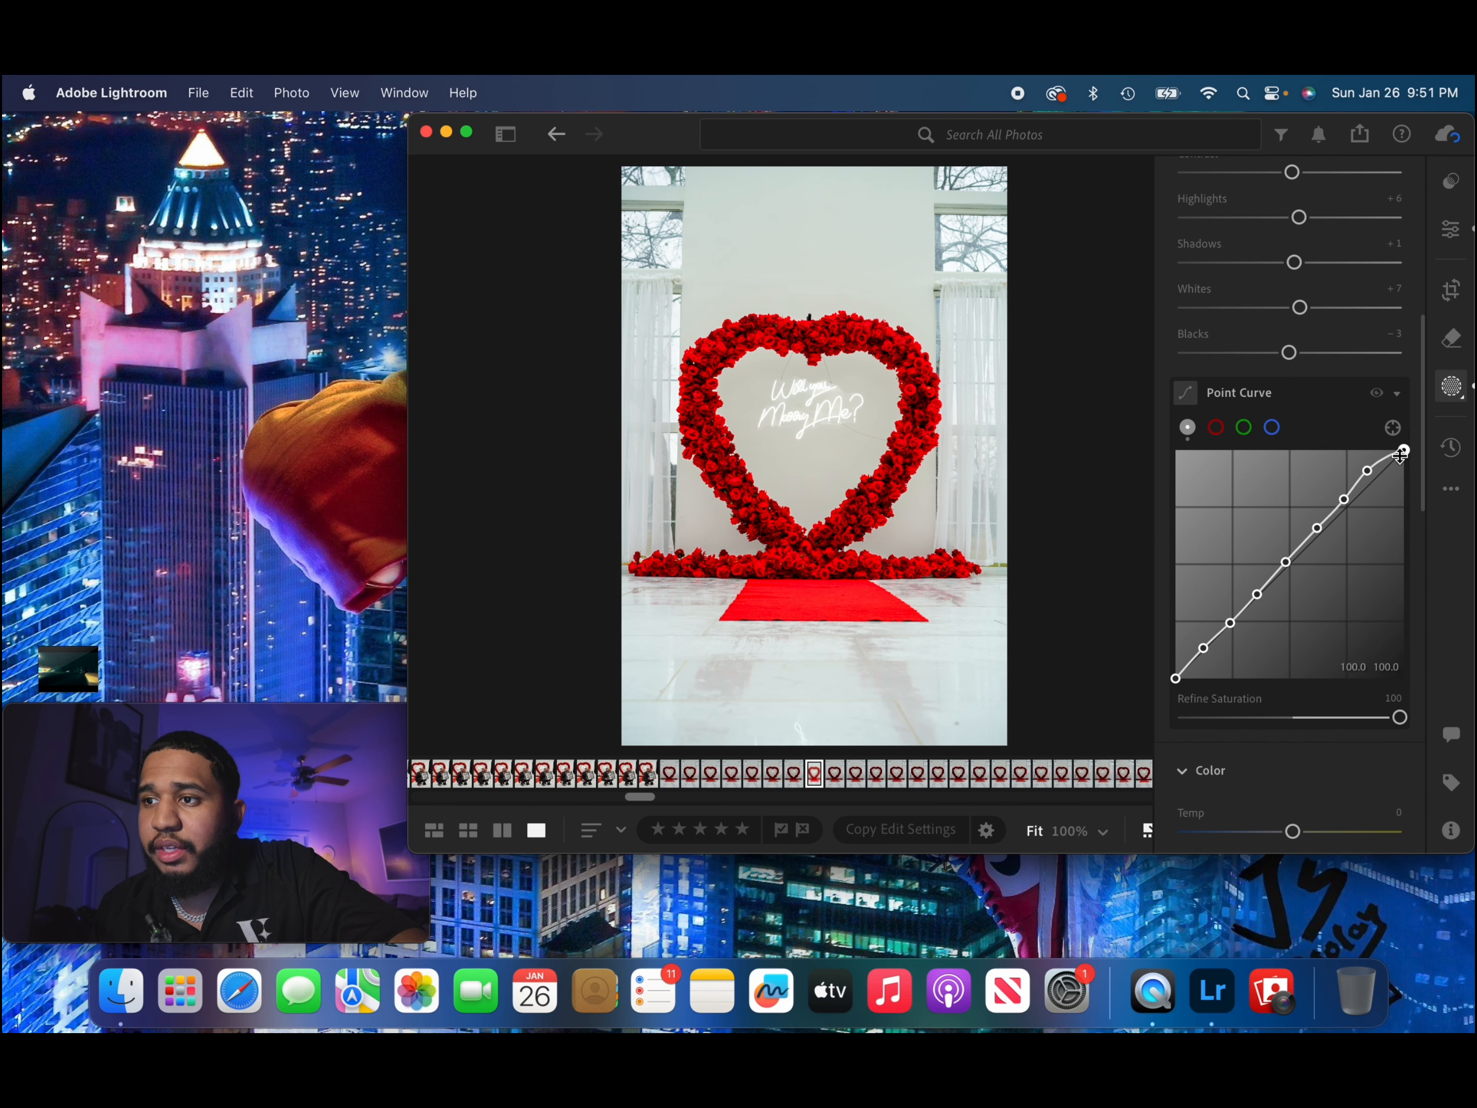
# Set the subject mask's color saturation to −7.
pyautogui.scroll(-5, 1306, 590)
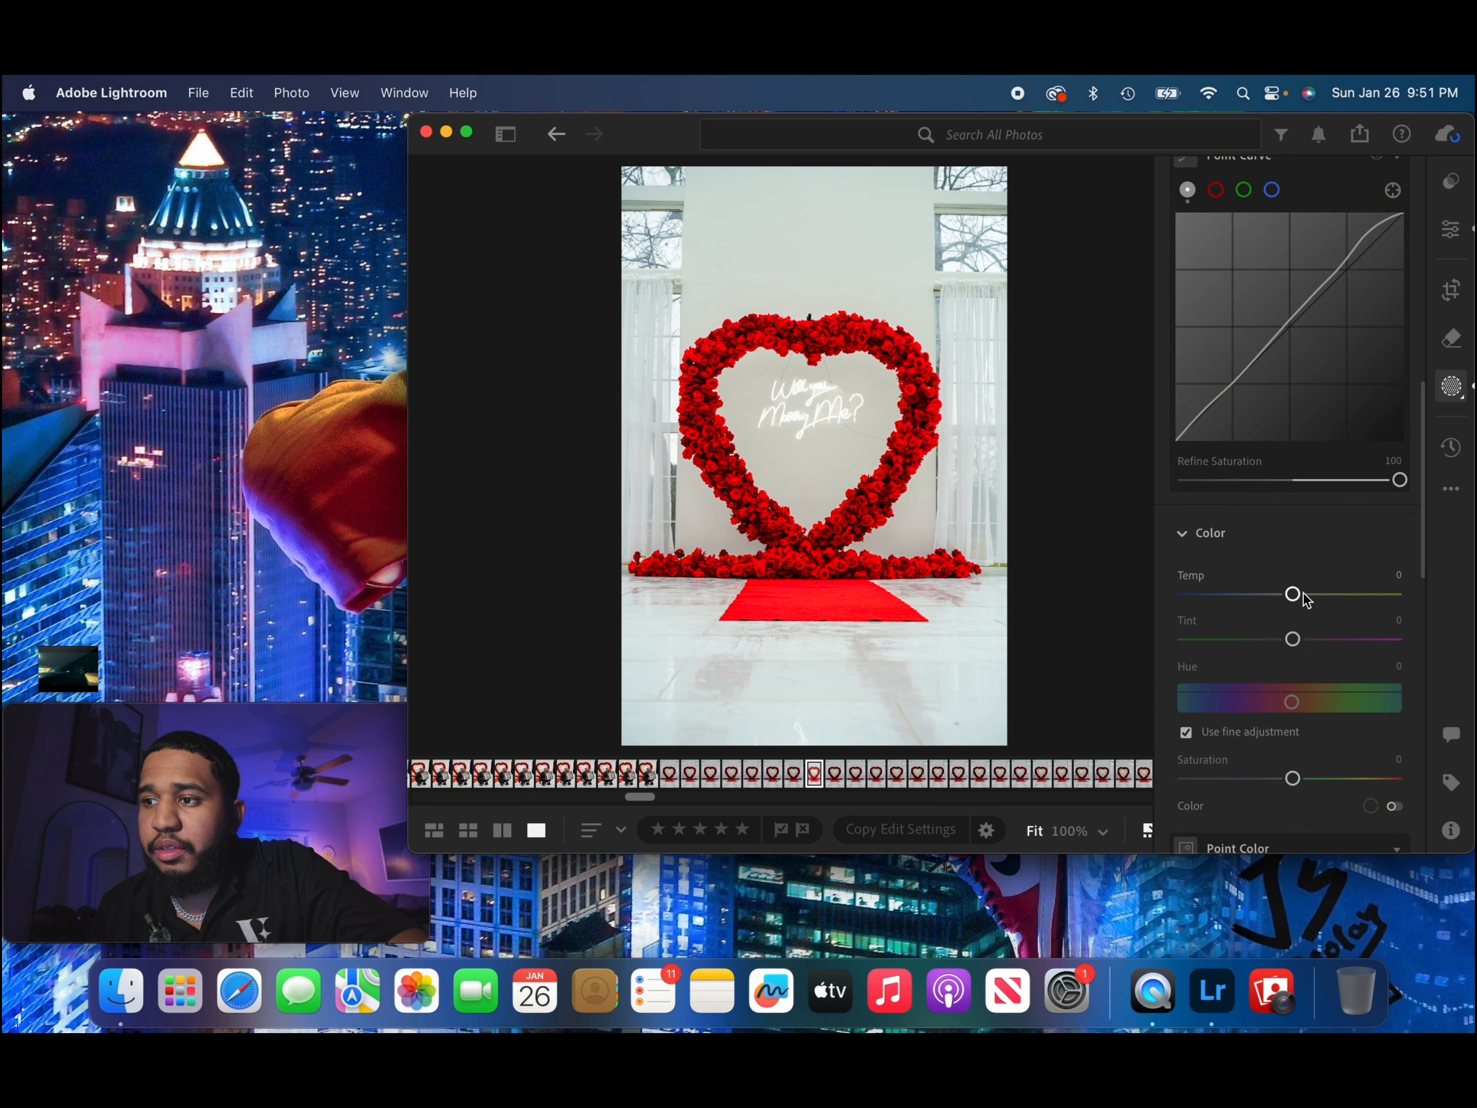
pyautogui.scroll(-4, 1298, 600)
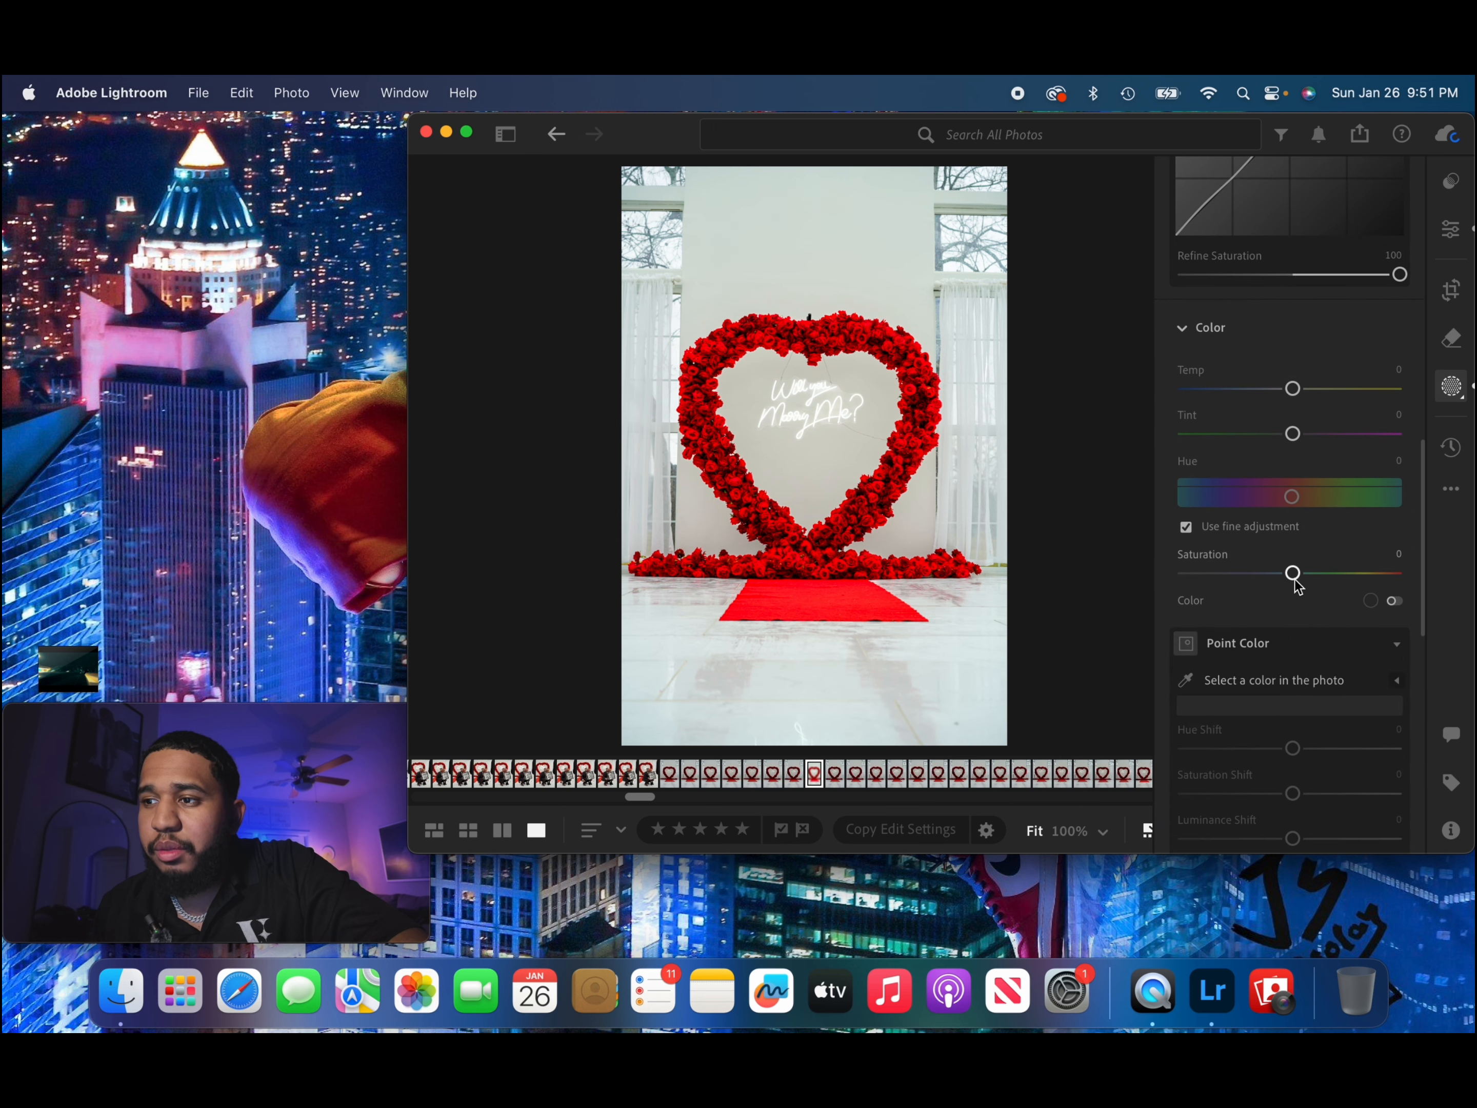
pyautogui.moveTo(1294, 580)
pyautogui.mouseDown()
pyautogui.moveTo(1274, 578)
pyautogui.moveTo(1289, 584)
pyautogui.mouseUp()
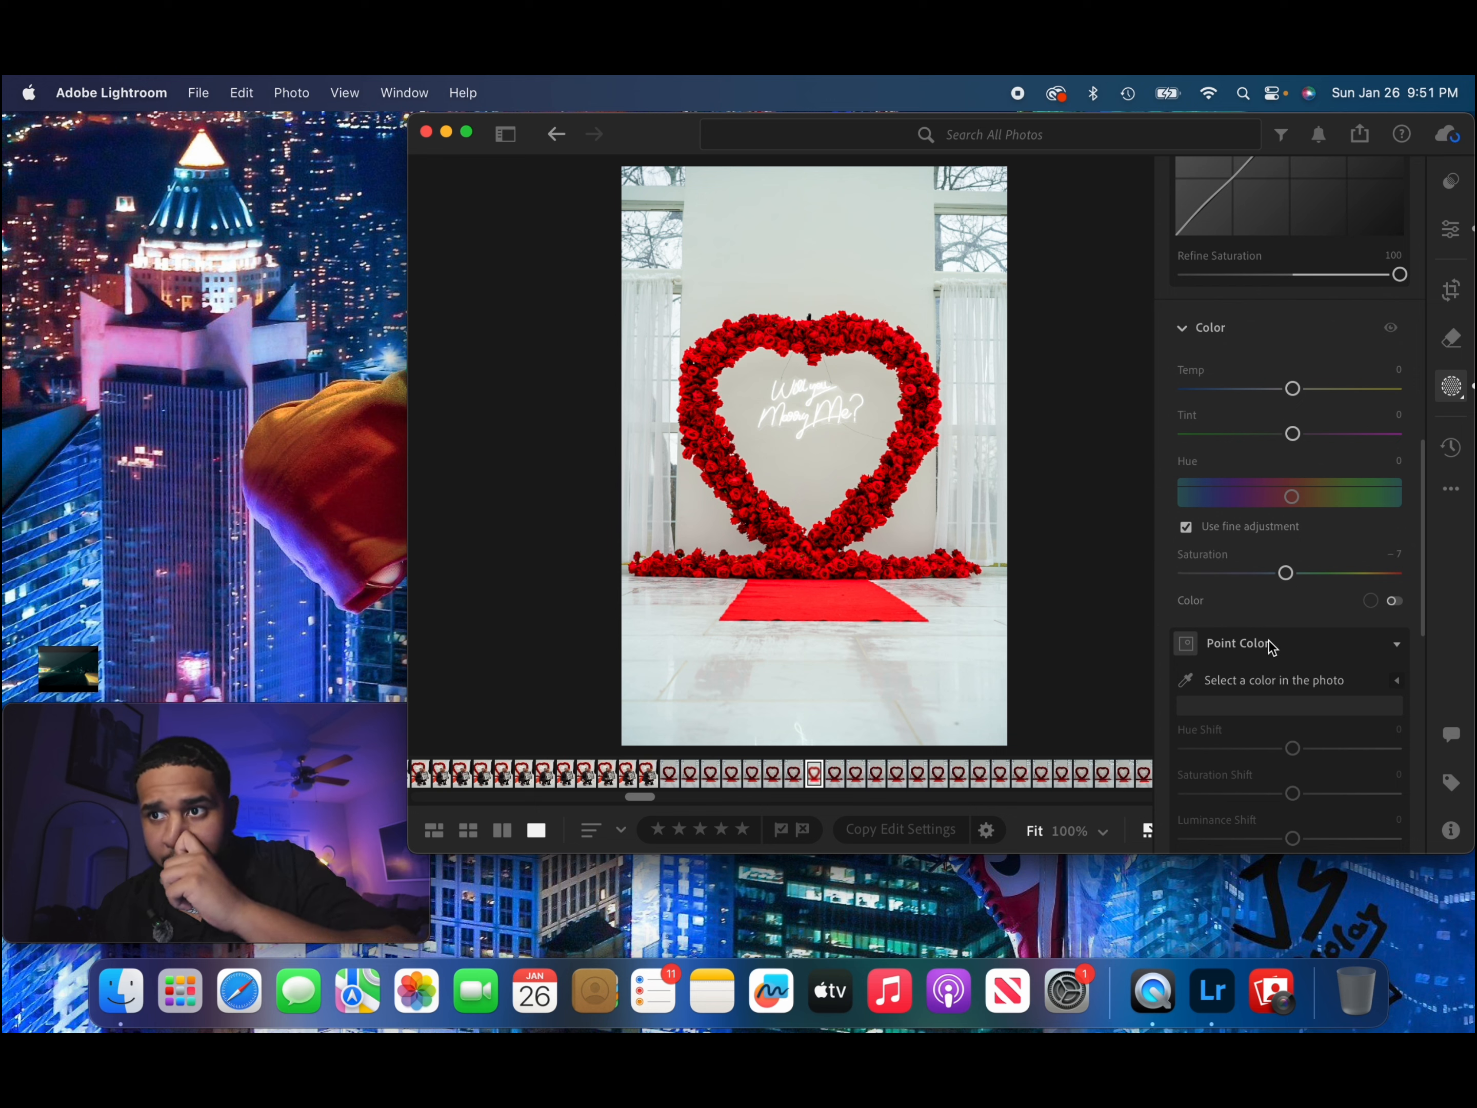
# Set the subject mask's Texture to +8, Clarity to −20, Dehaze to +4 and Noise Reduction to +8.
pyautogui.scroll(-2, 1272, 647)
pyautogui.scroll(-6, 1273, 647)
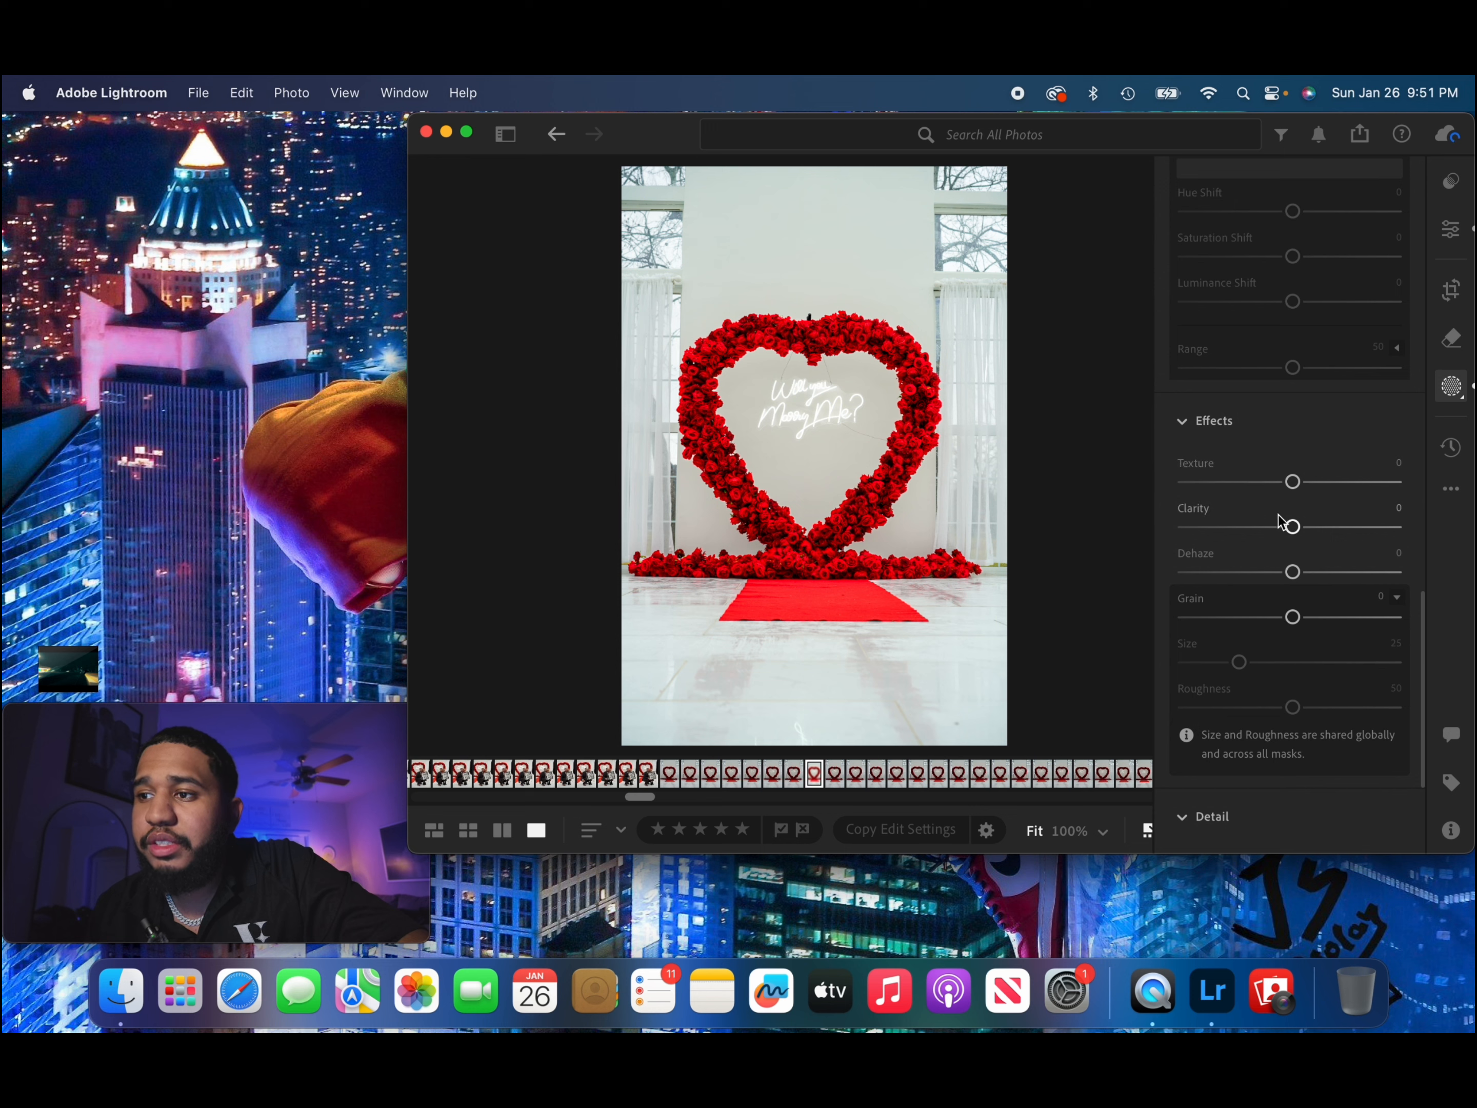
pyautogui.moveTo(1296, 491)
pyautogui.mouseDown()
pyautogui.moveTo(1272, 492)
pyautogui.moveTo(1310, 490)
pyautogui.mouseUp()
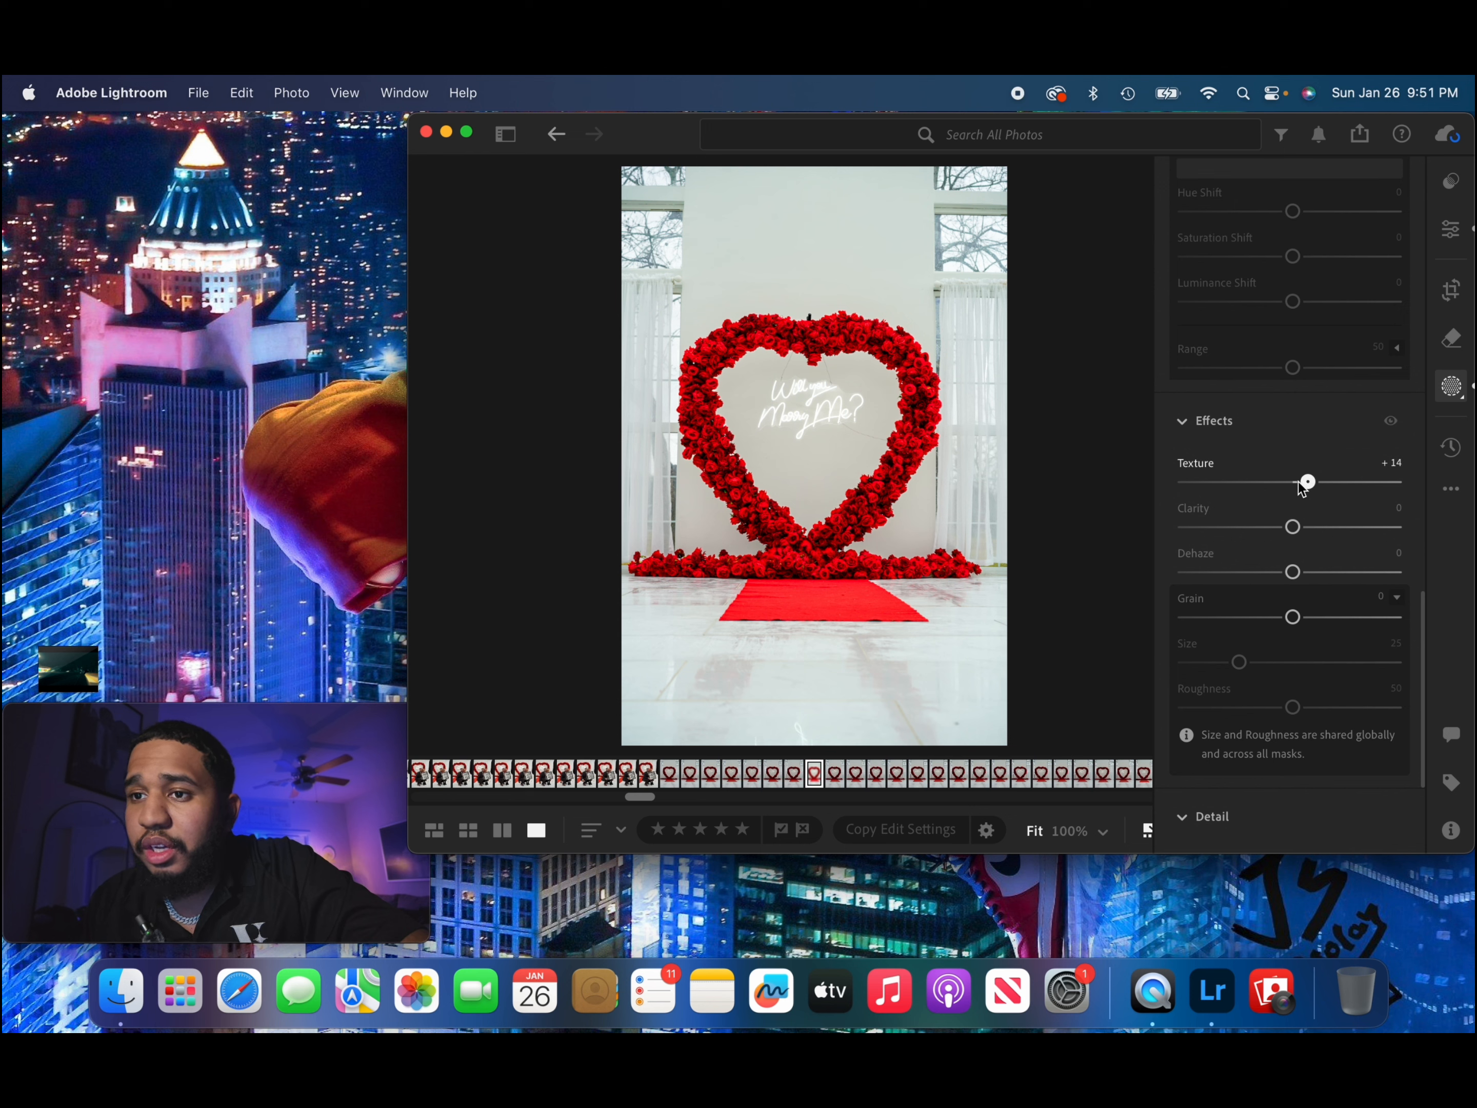
pyautogui.moveTo(1300, 488); pyautogui.dragTo(1296, 577)
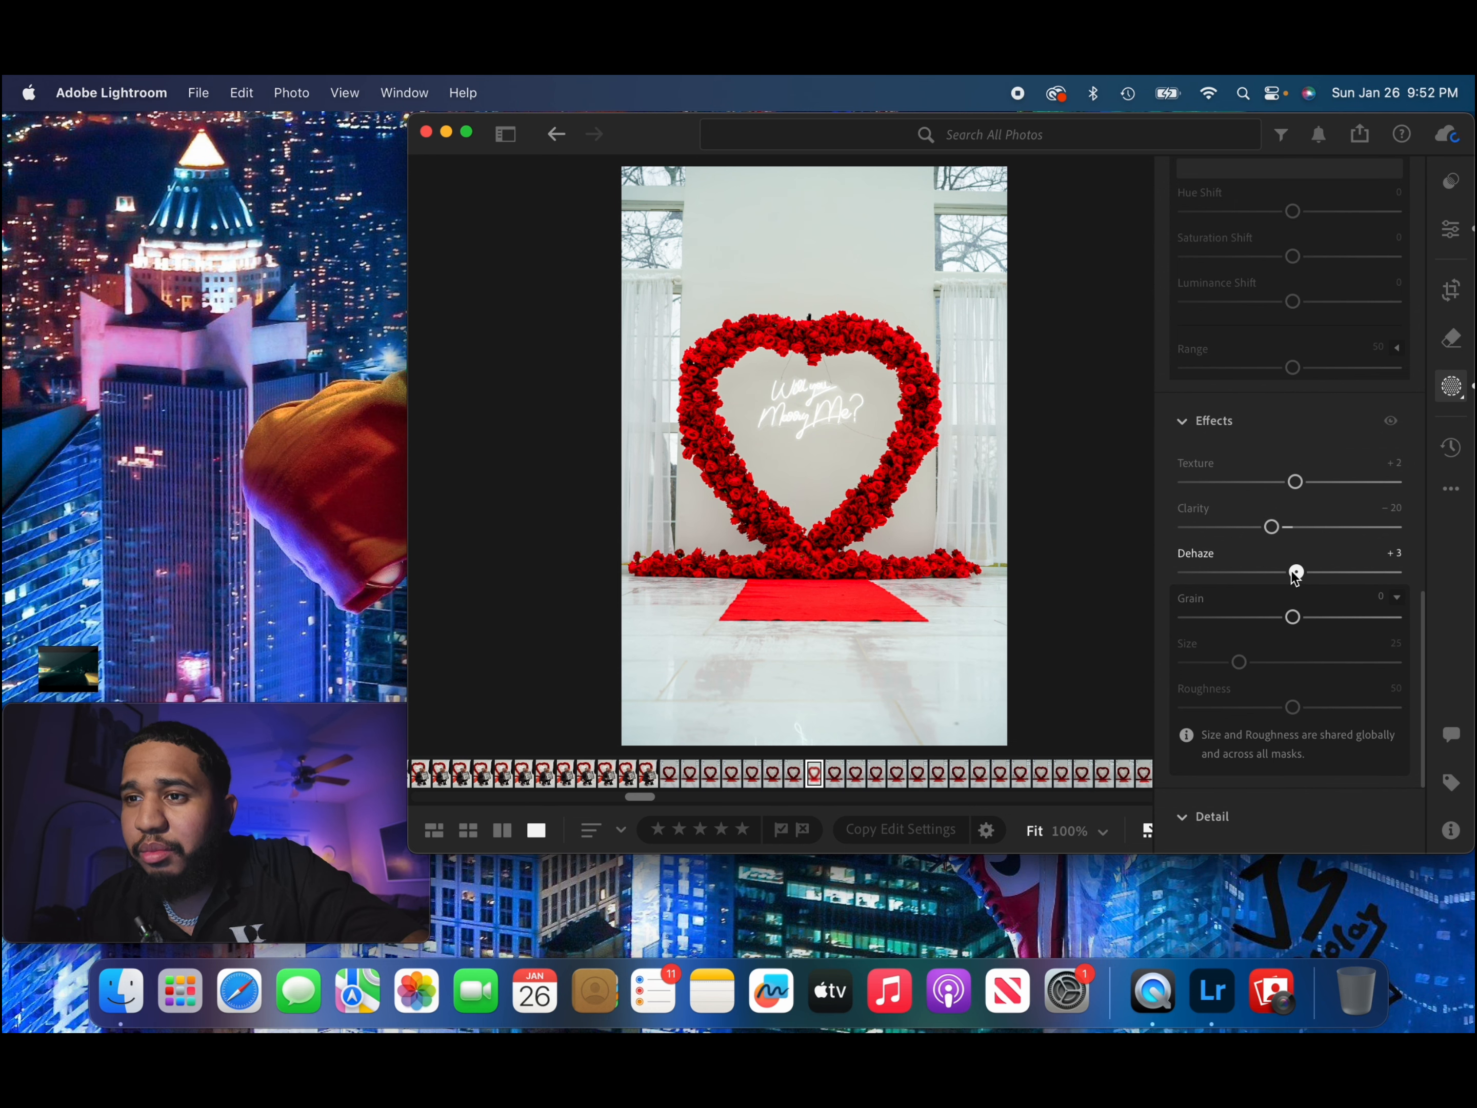
pyautogui.moveTo(1293, 482); pyautogui.dragTo(1302, 490)
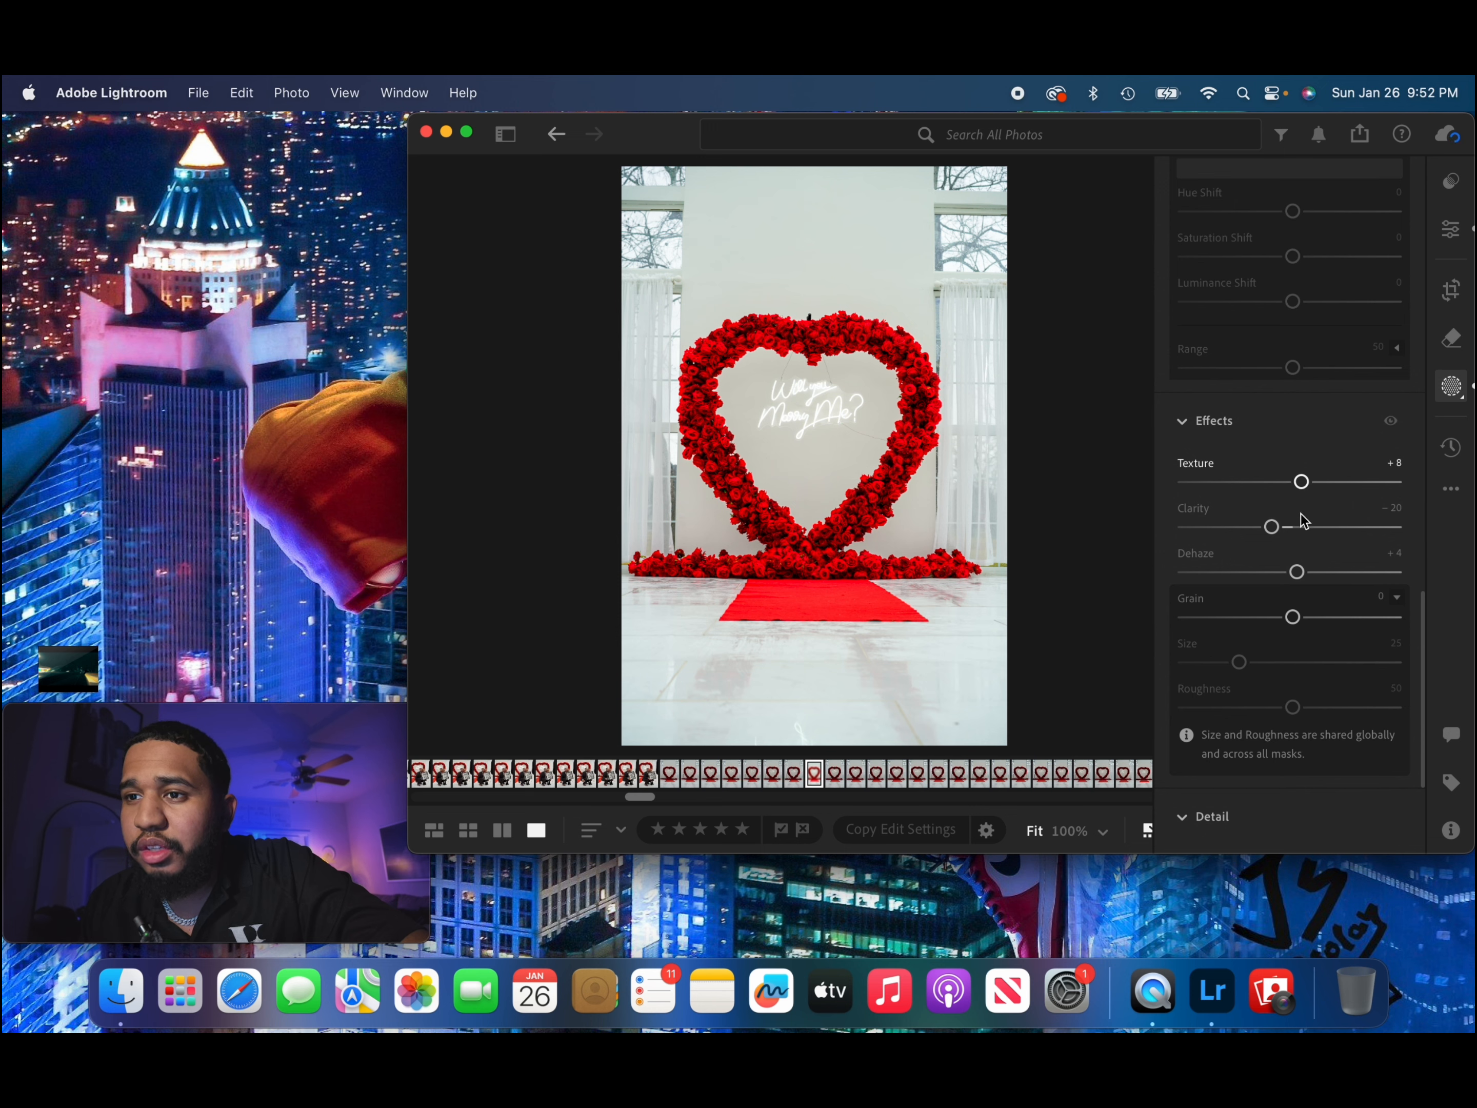
pyautogui.scroll(-5, 1292, 599)
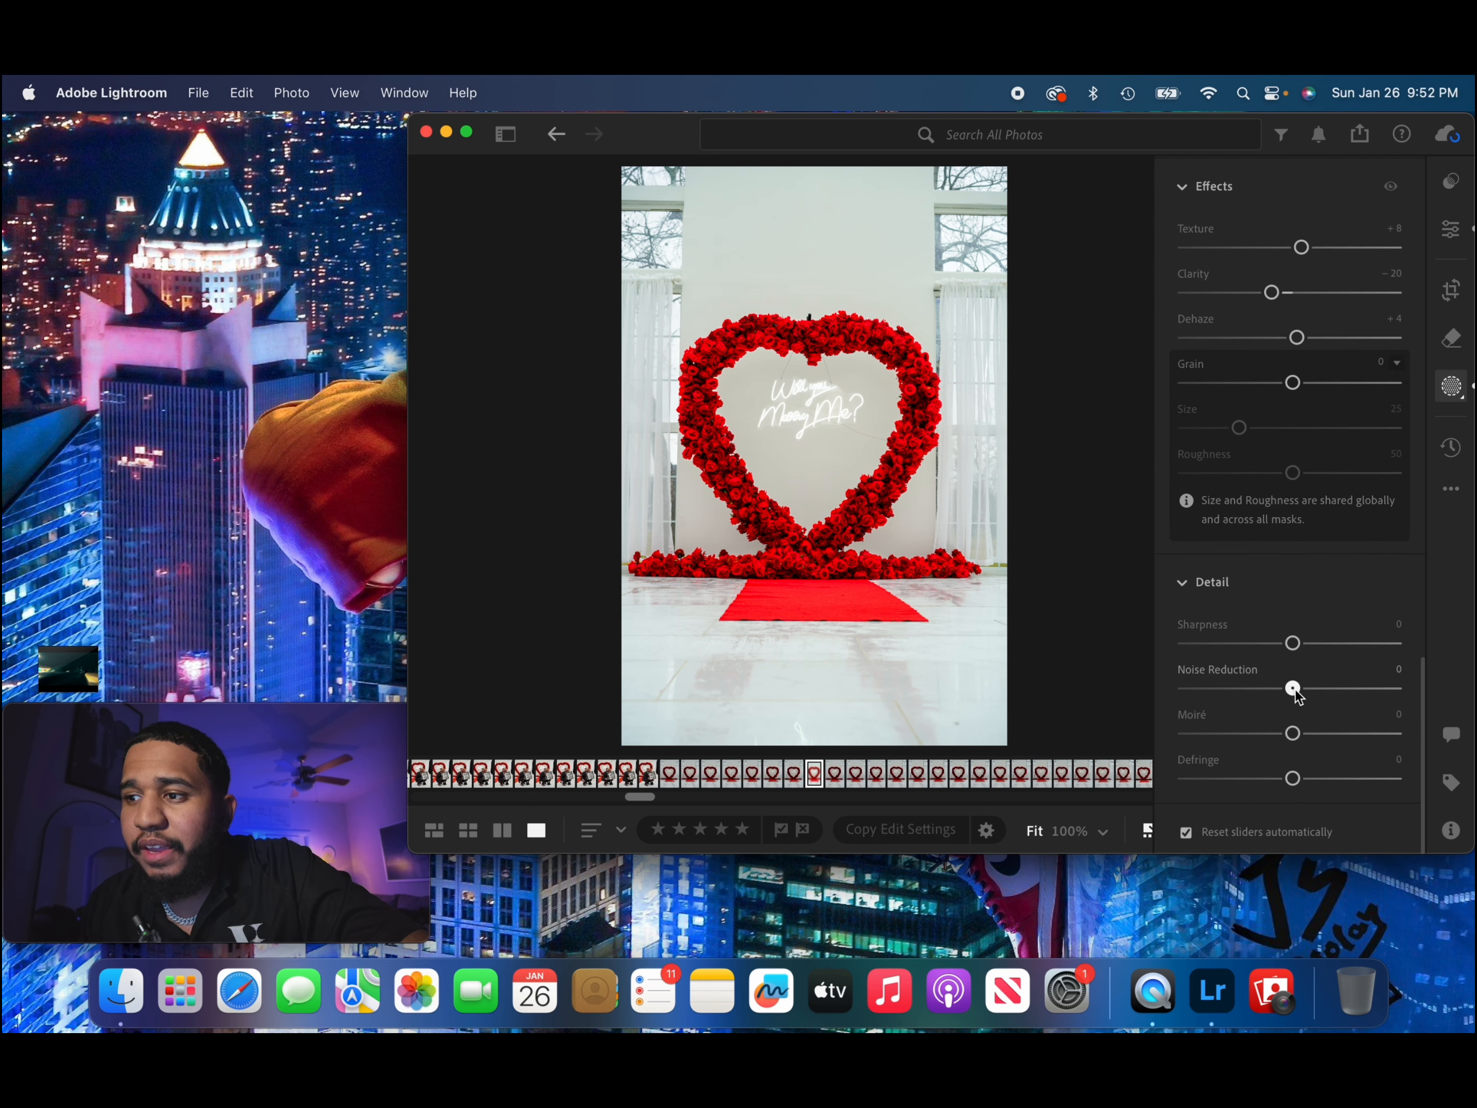
pyautogui.moveTo(1293, 689); pyautogui.dragTo(1301, 689)
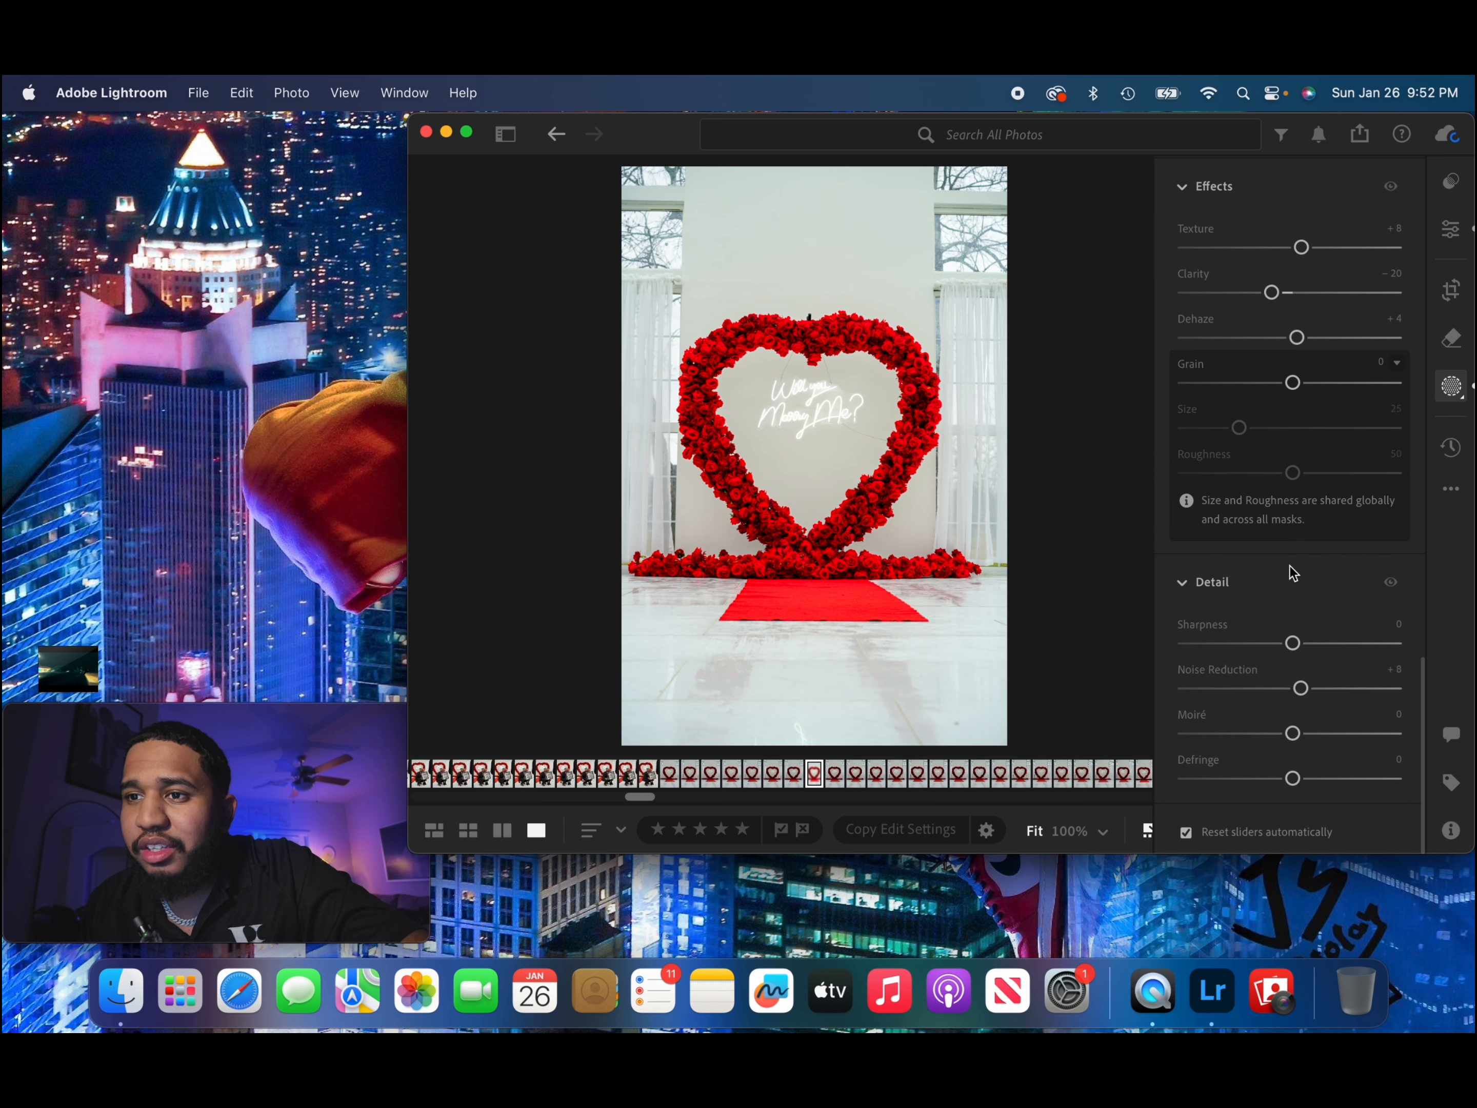
# Create a second mask with Objects selection covering the "Will you Marry Me?" neon sign inside the heart.
pyautogui.scroll(10, 1282, 510)
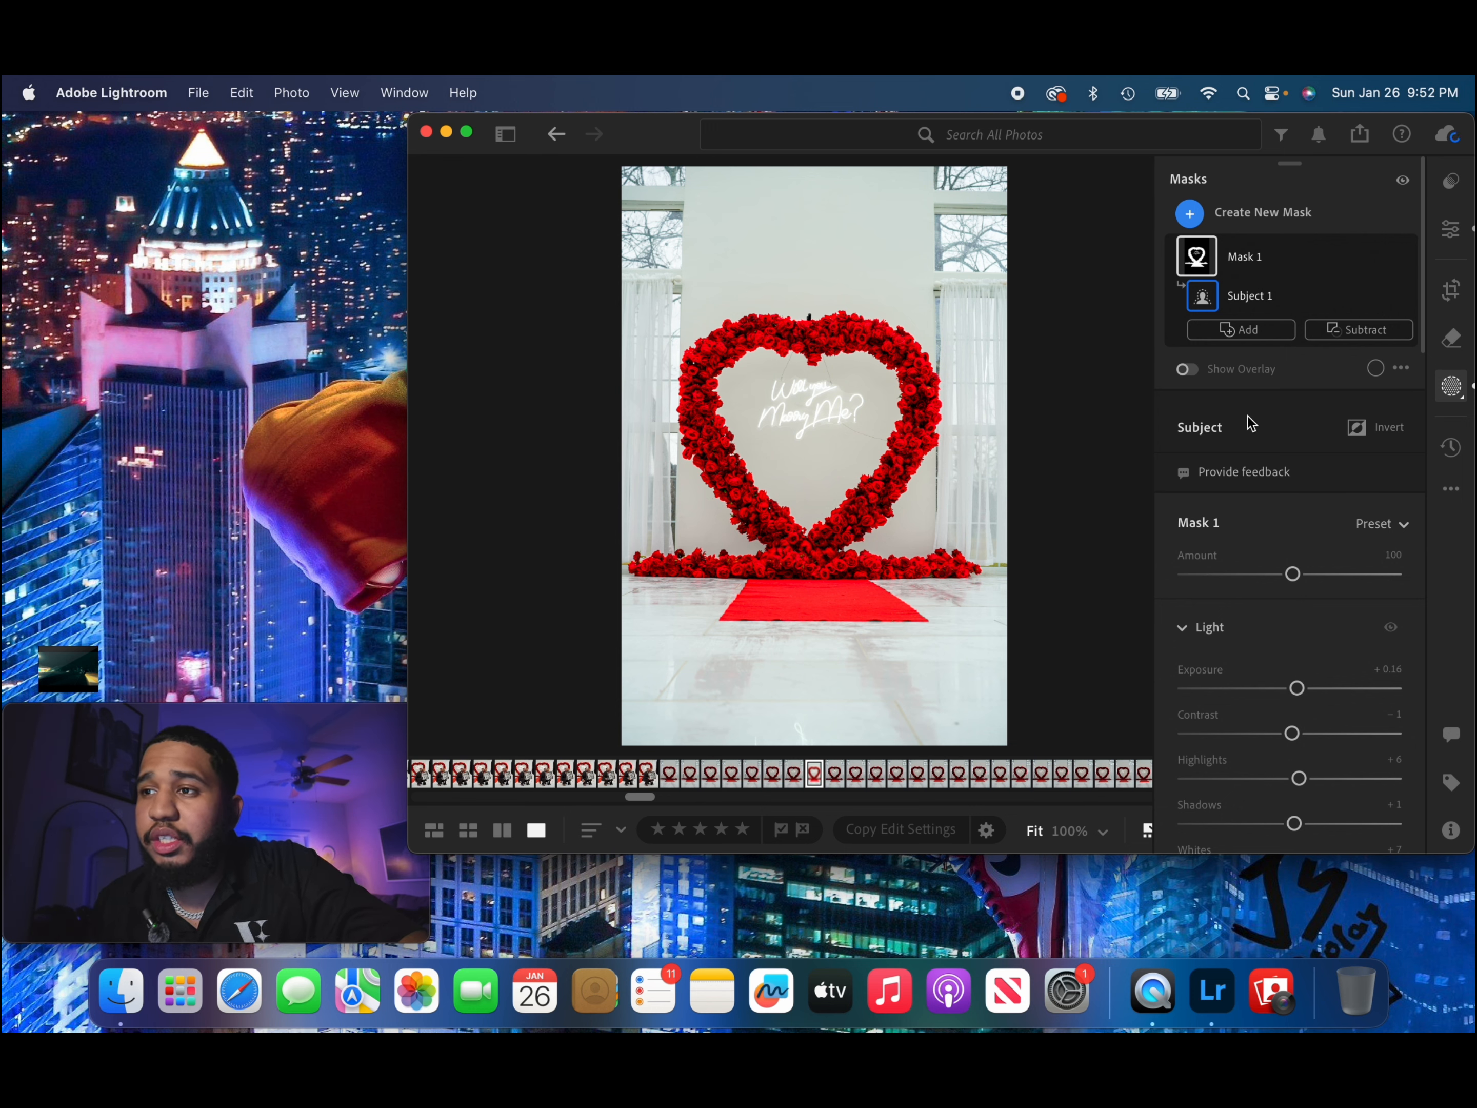
pyautogui.click(1242, 214)
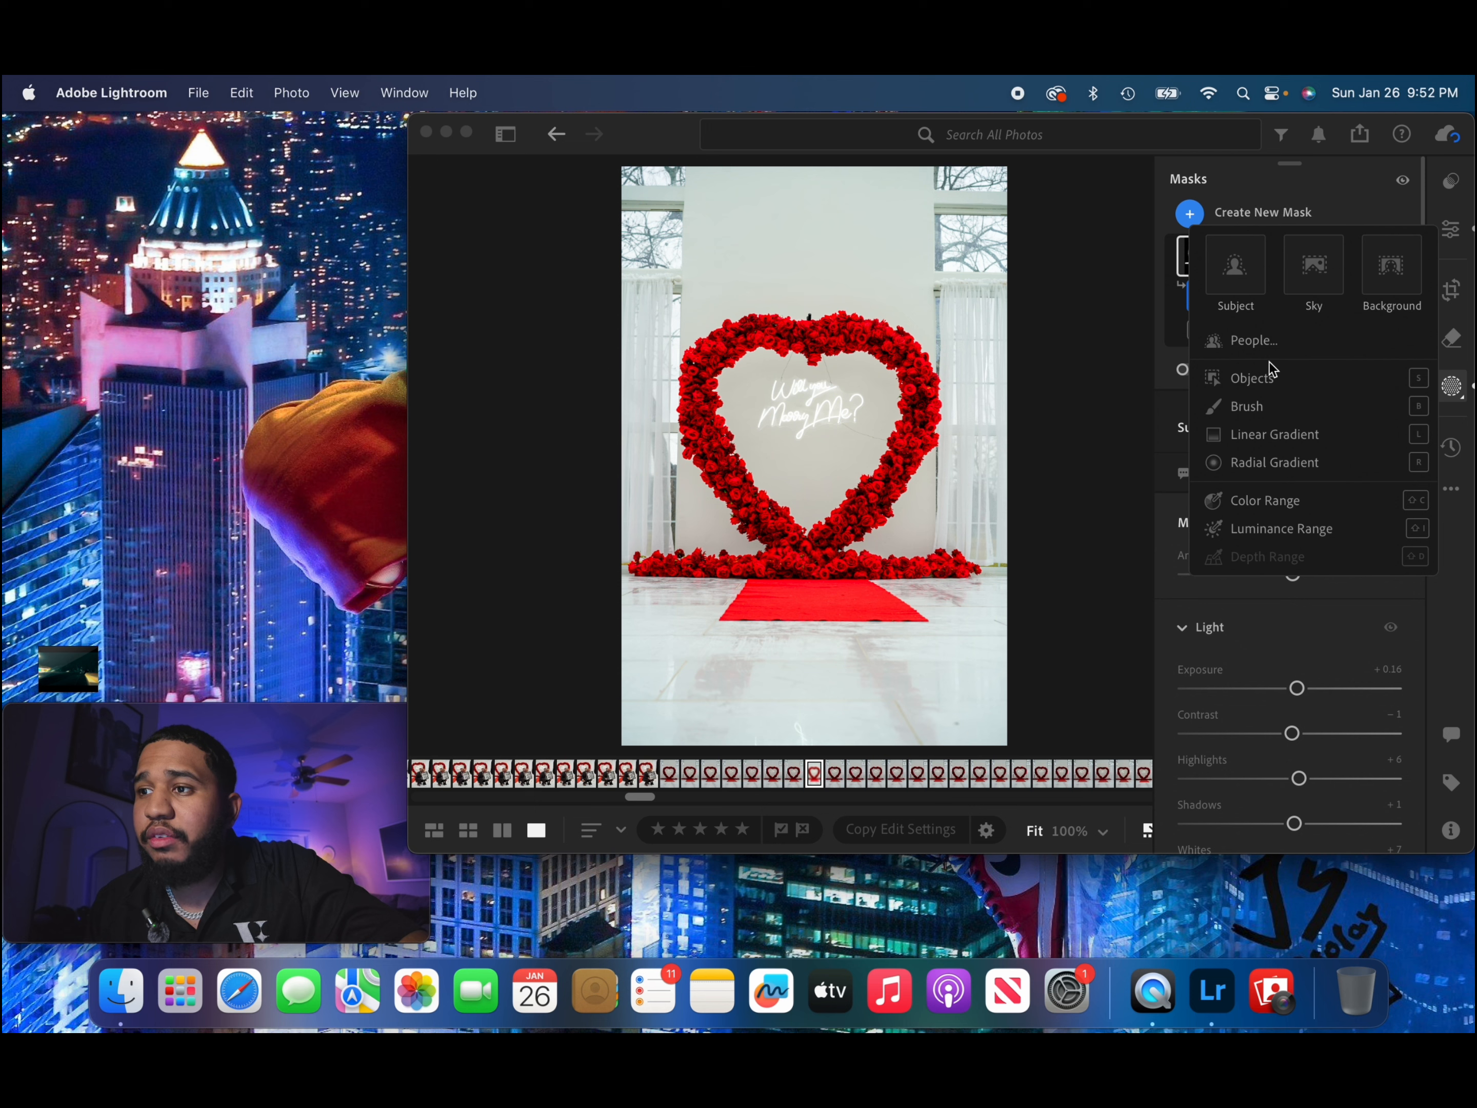
pyautogui.click(1271, 380)
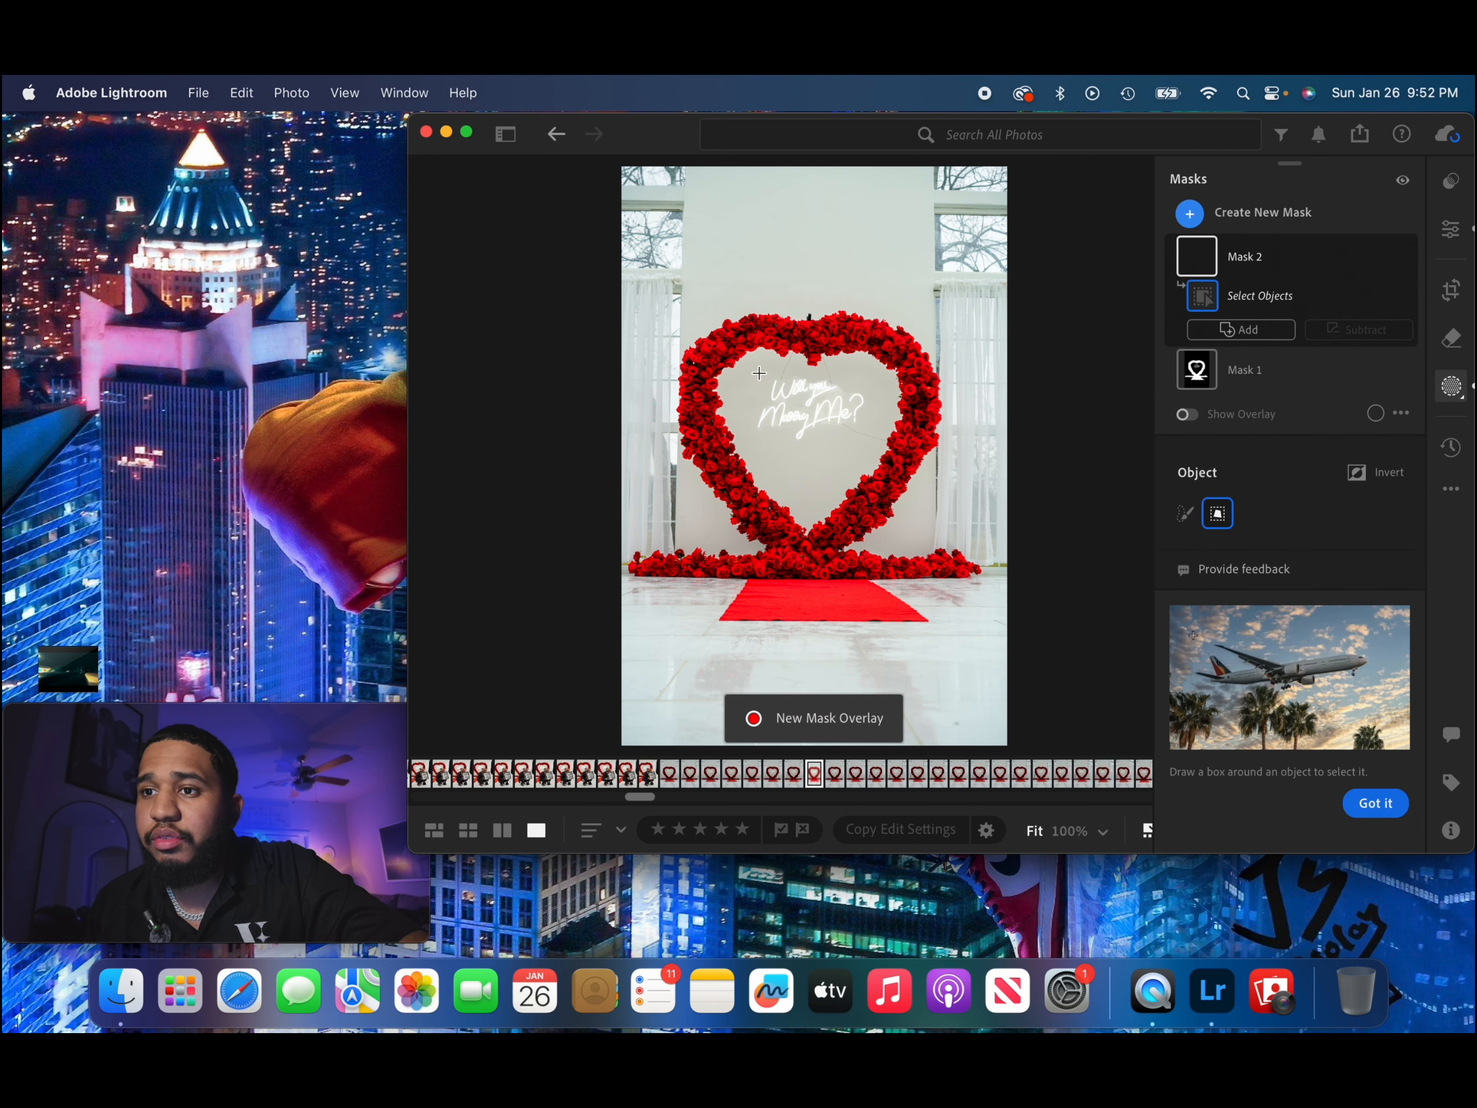
pyautogui.moveTo(783, 405); pyautogui.dragTo(868, 449)
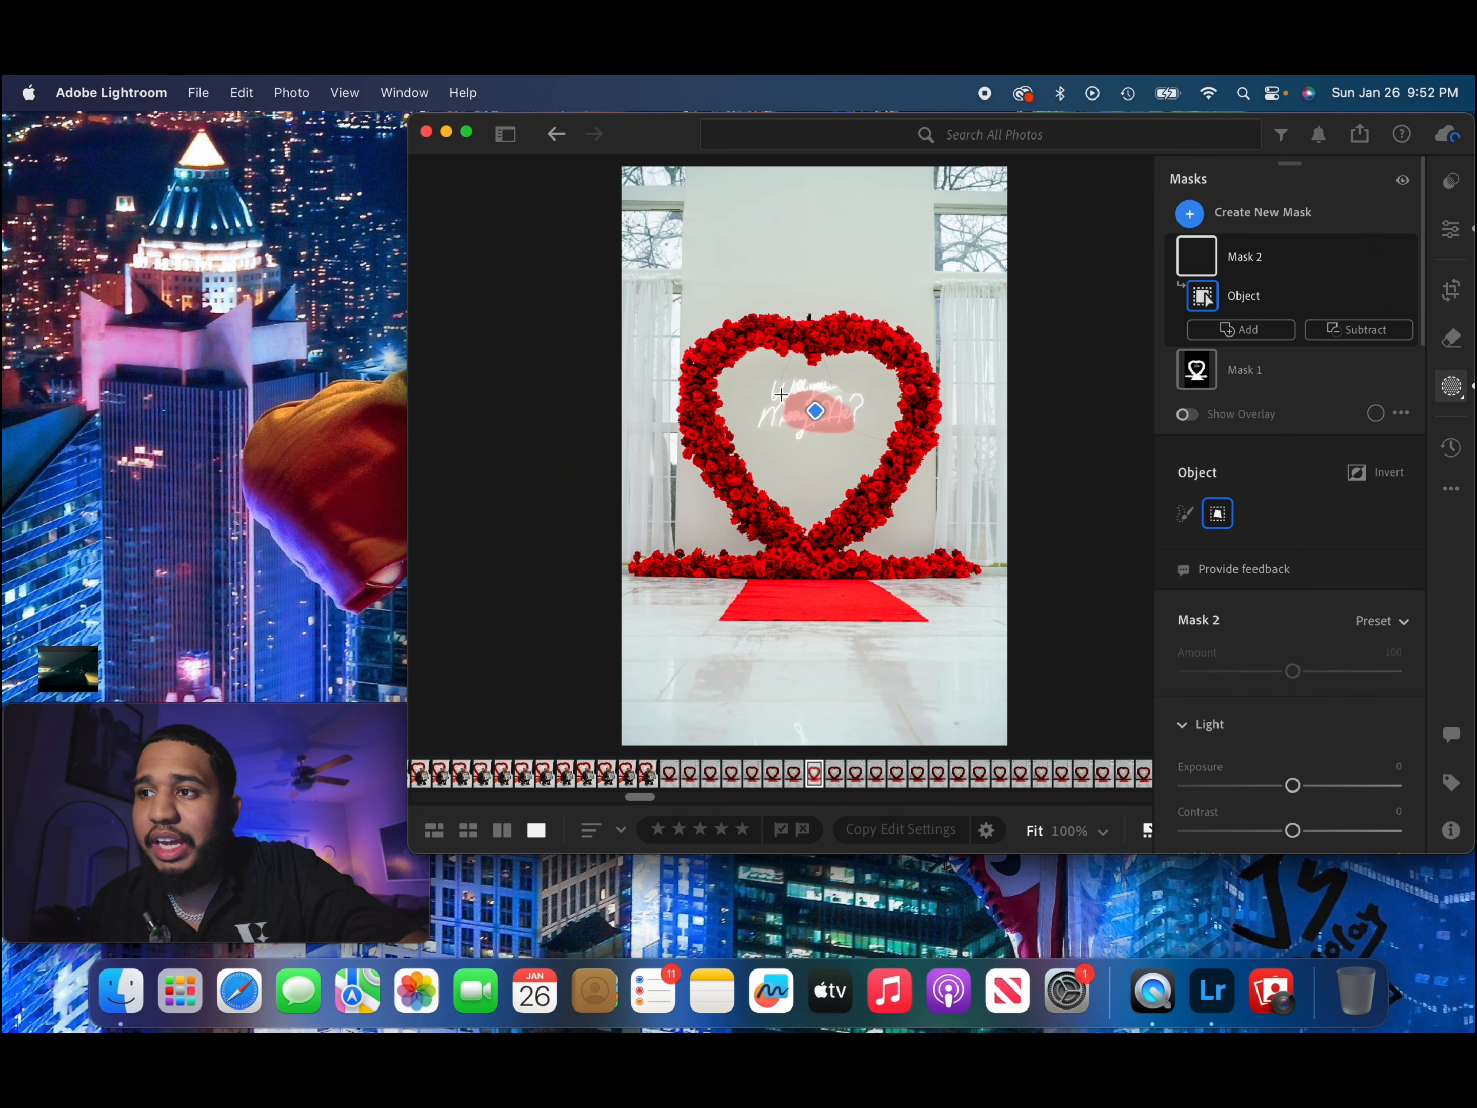
pyautogui.scroll(5, 789, 397)
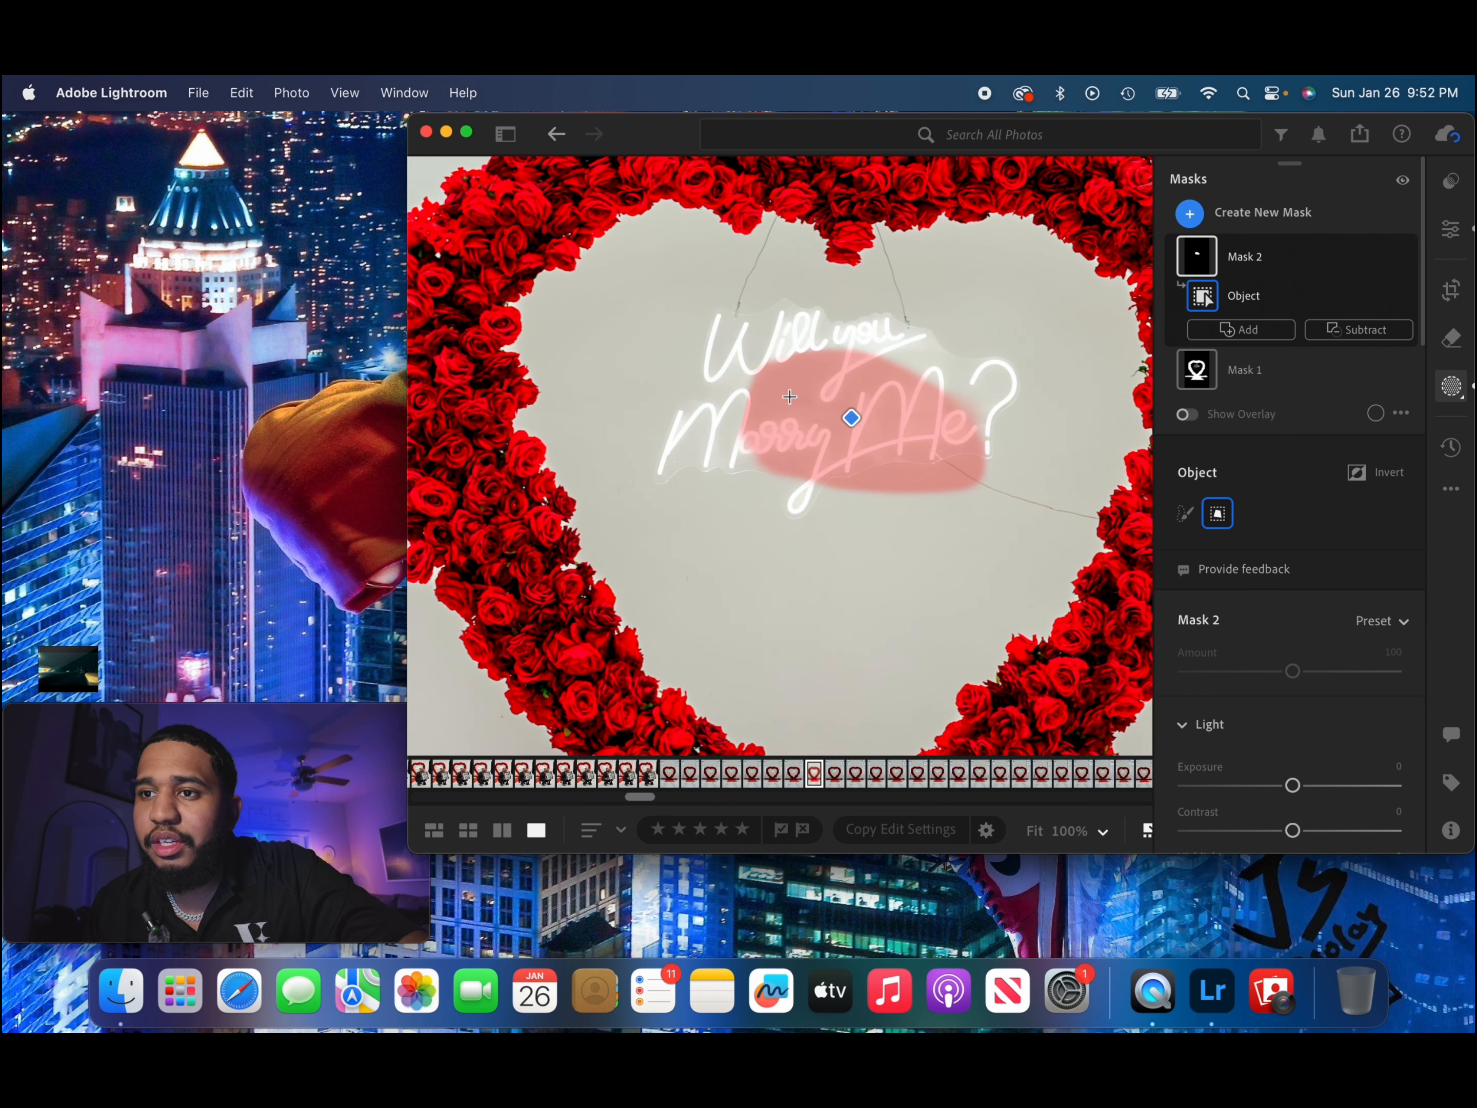
pyautogui.moveTo(691, 300); pyautogui.dragTo(936, 399)
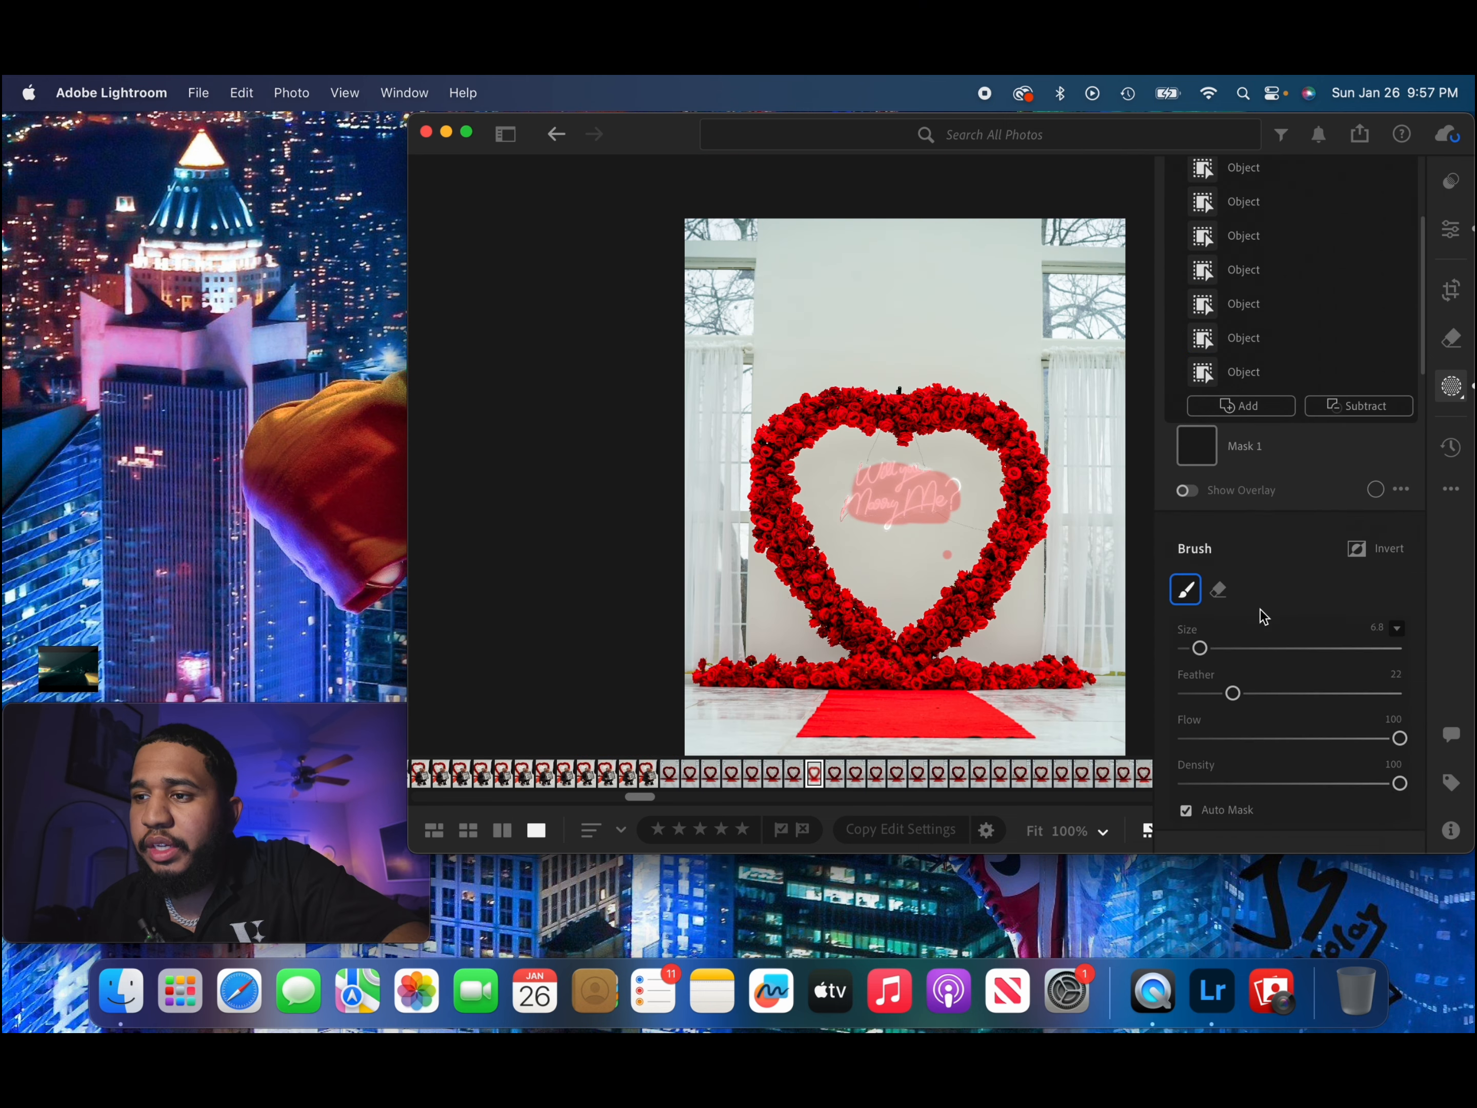
pyautogui.scroll(-10, 1260, 610)
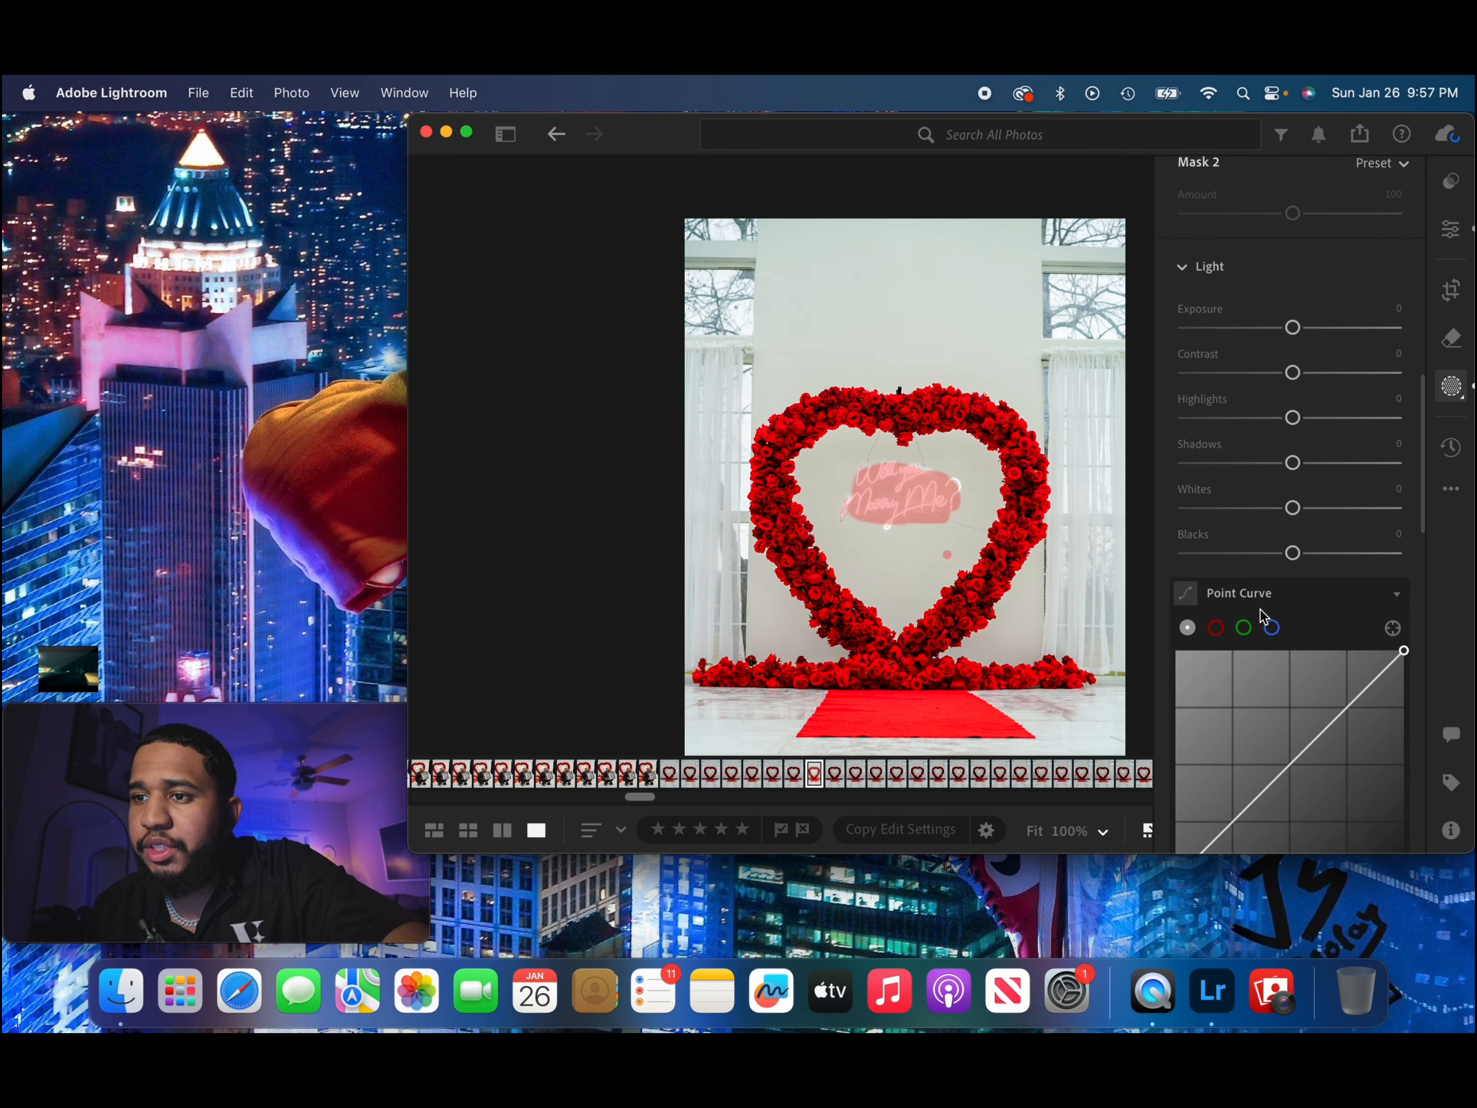
# Set the neon sign mask's Texture to +69, Clarity to +13, Dehaze to −6 and Noise Reduction to +14.
pyautogui.scroll(-6, 1261, 610)
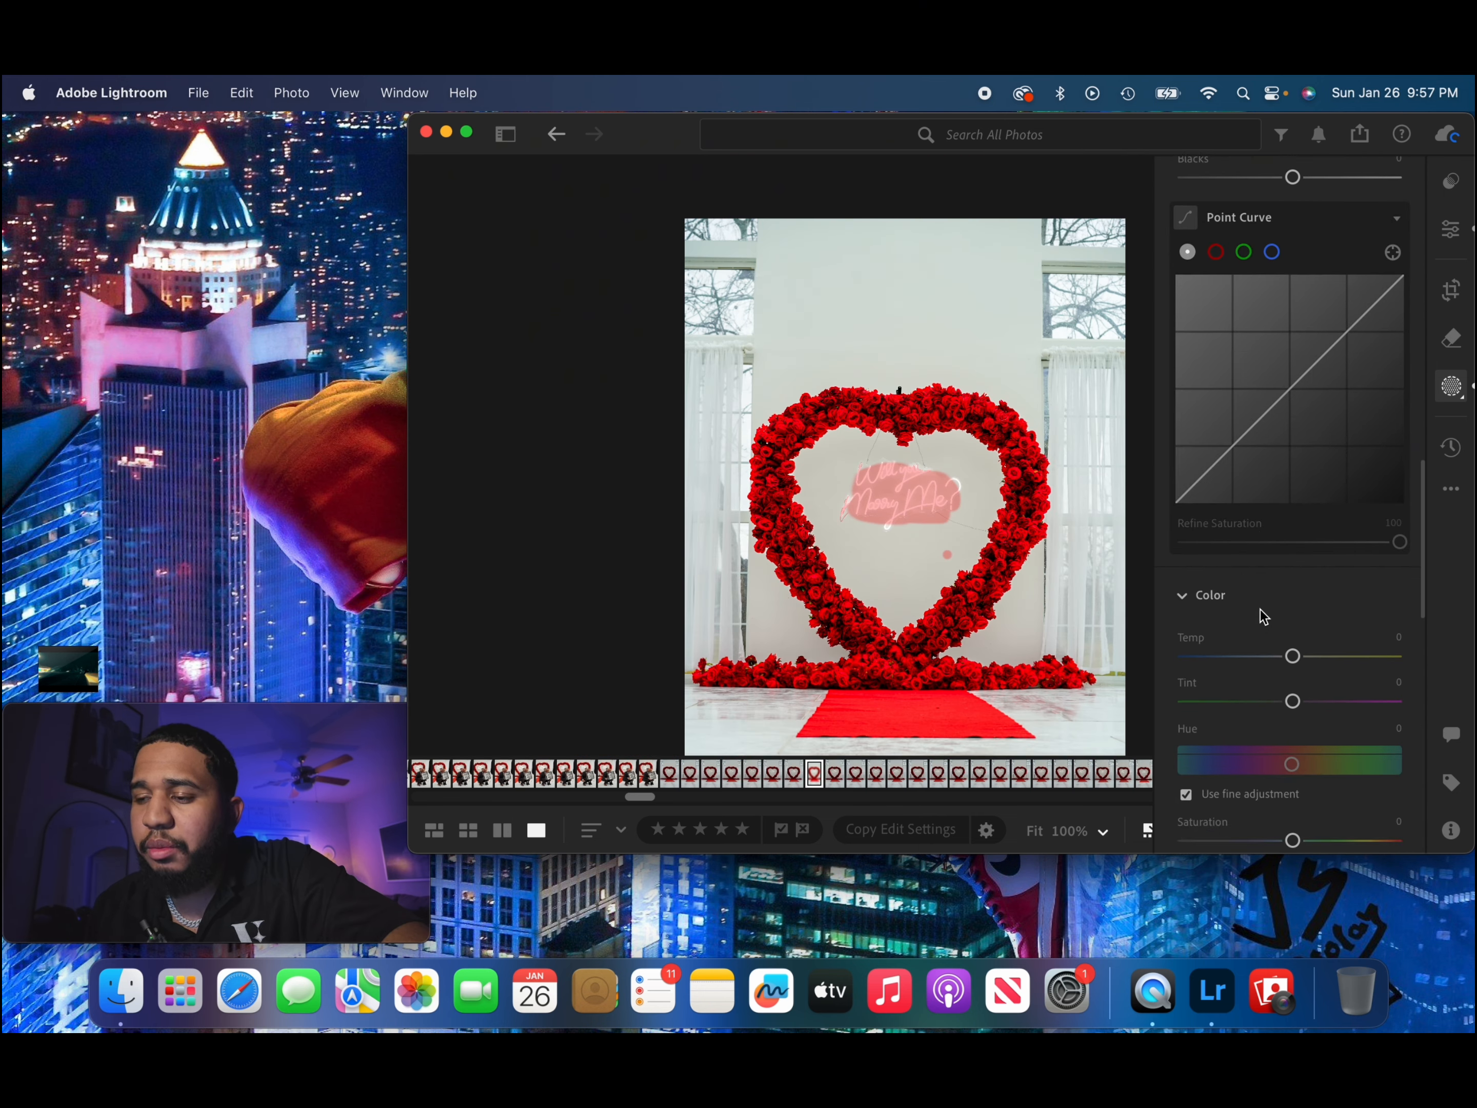
pyautogui.scroll(-10, 1260, 610)
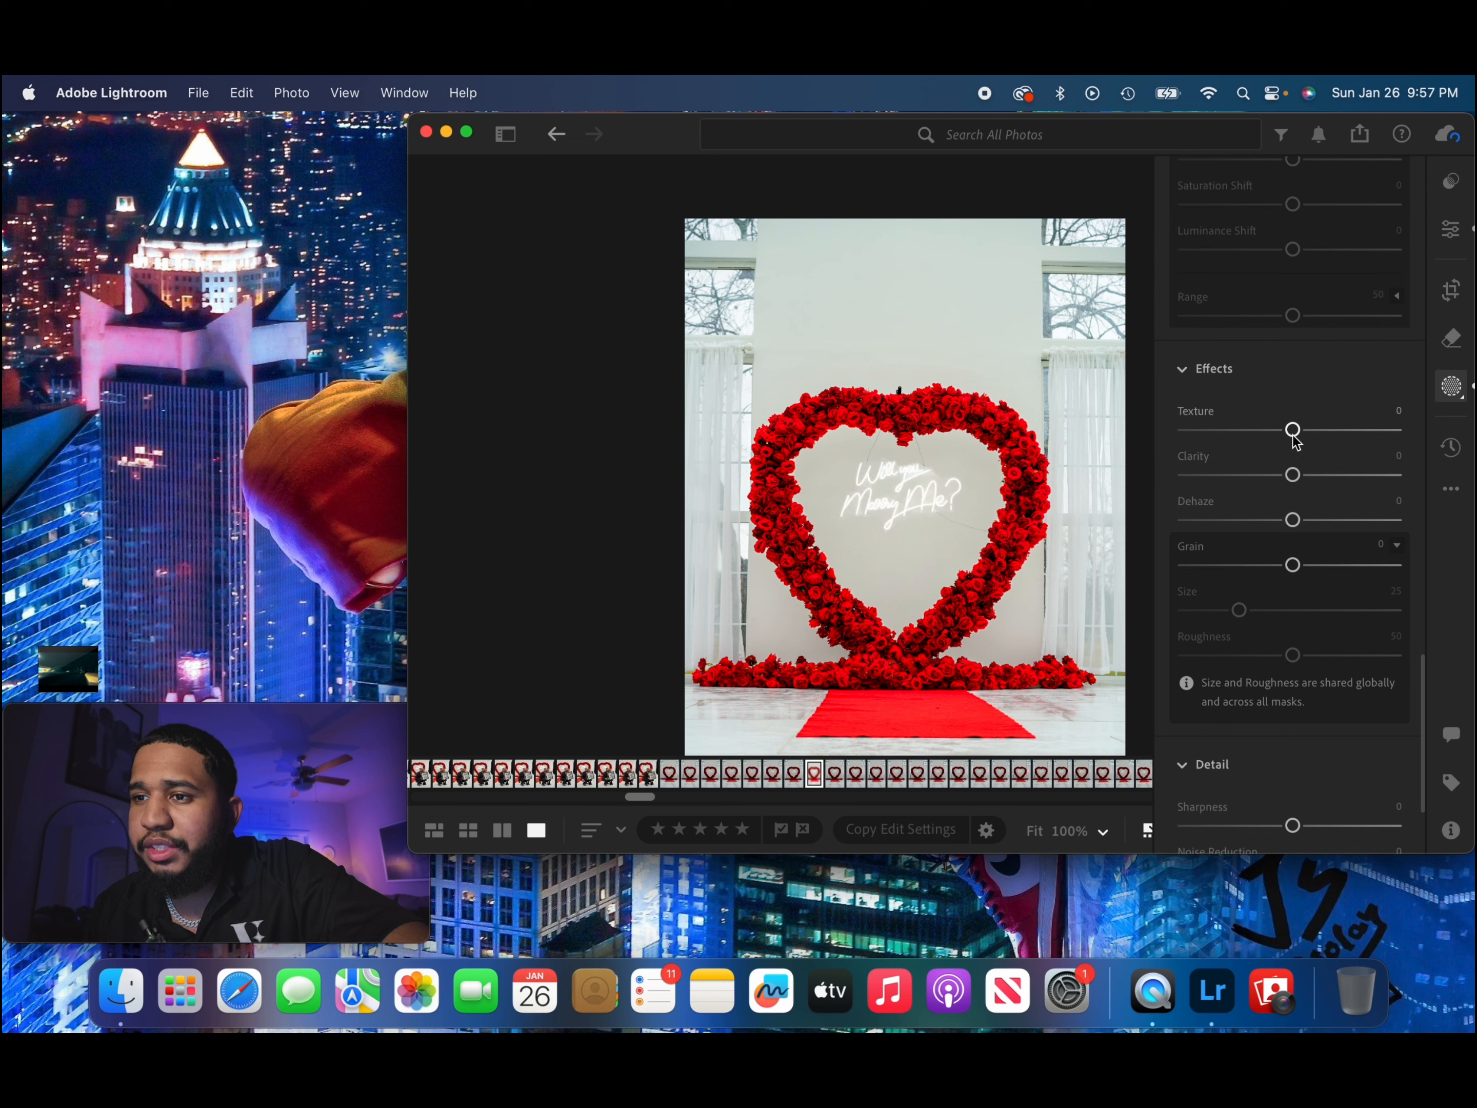
pyautogui.moveTo(1294, 441)
pyautogui.mouseDown()
pyautogui.moveTo(1393, 443)
pyautogui.moveTo(1286, 441)
pyautogui.mouseUp()
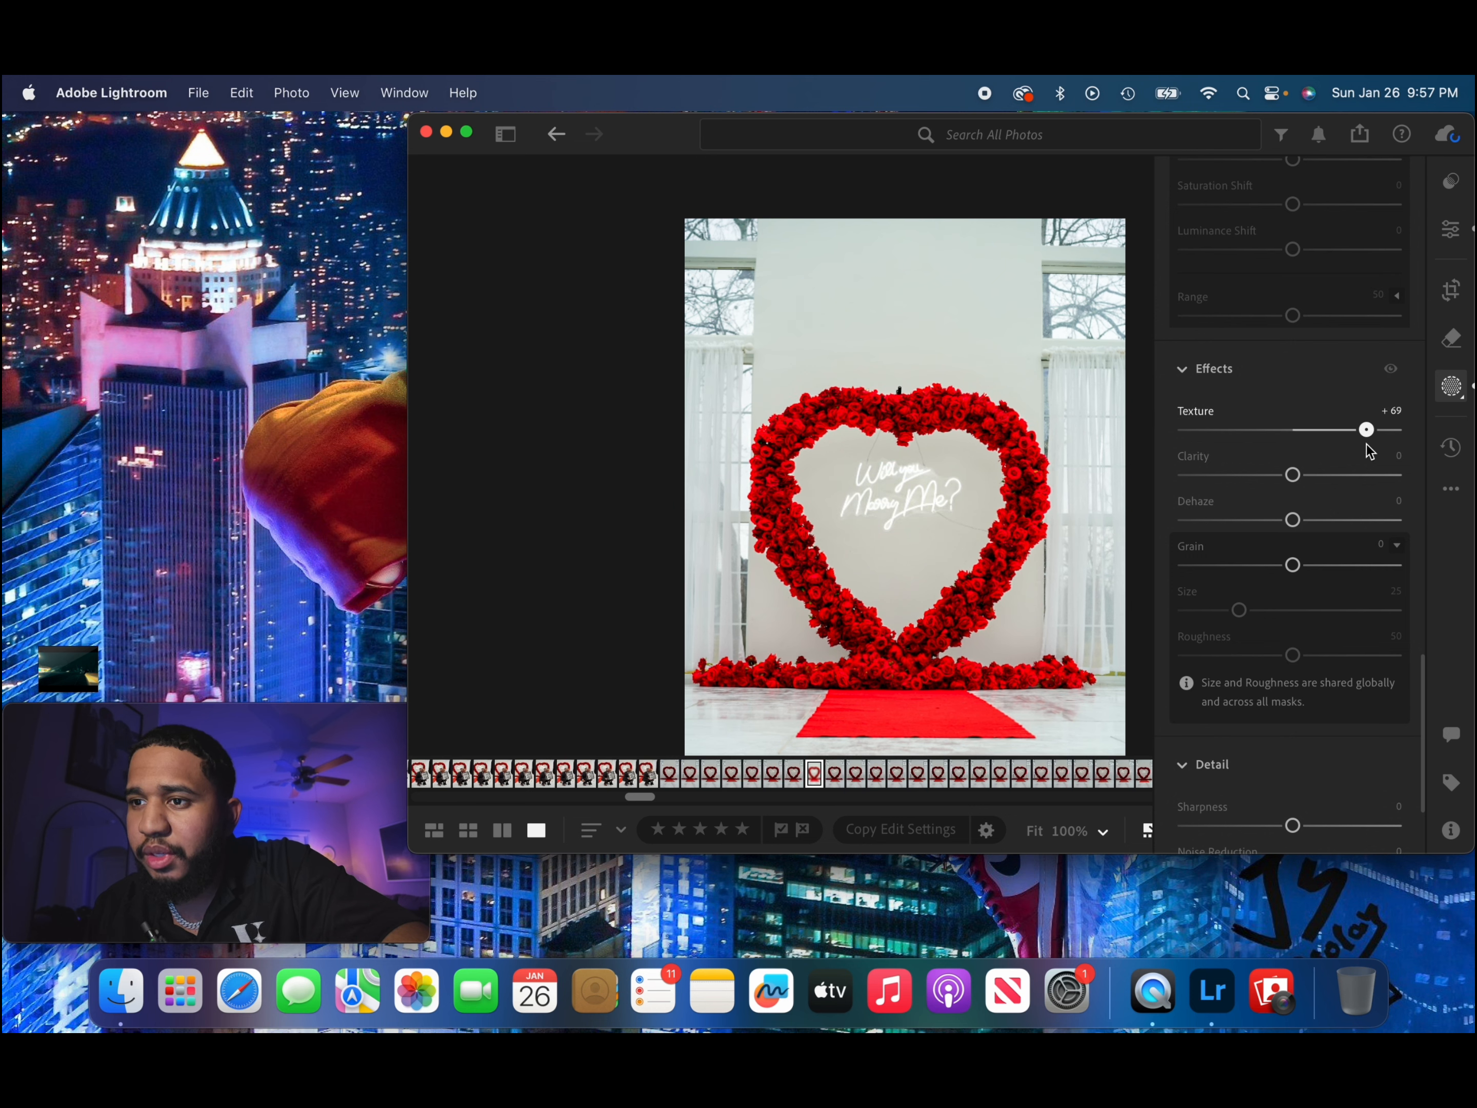
pyautogui.moveTo(1293, 475); pyautogui.dragTo(1287, 520)
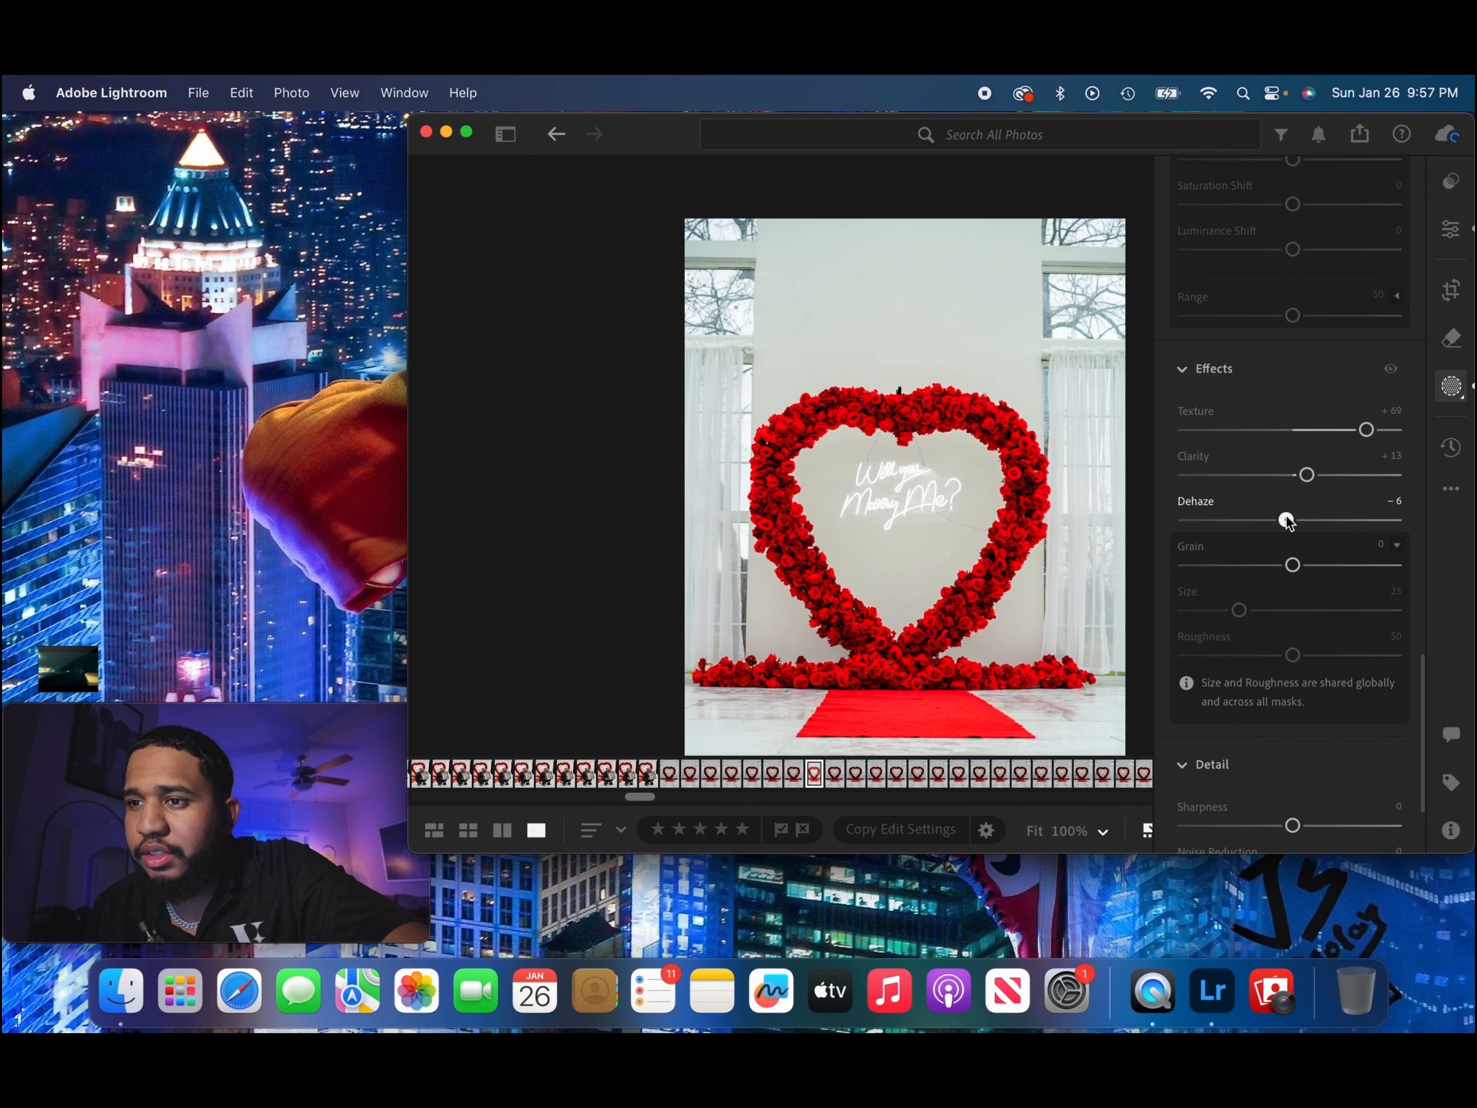
pyautogui.scroll(-3, 1254, 514)
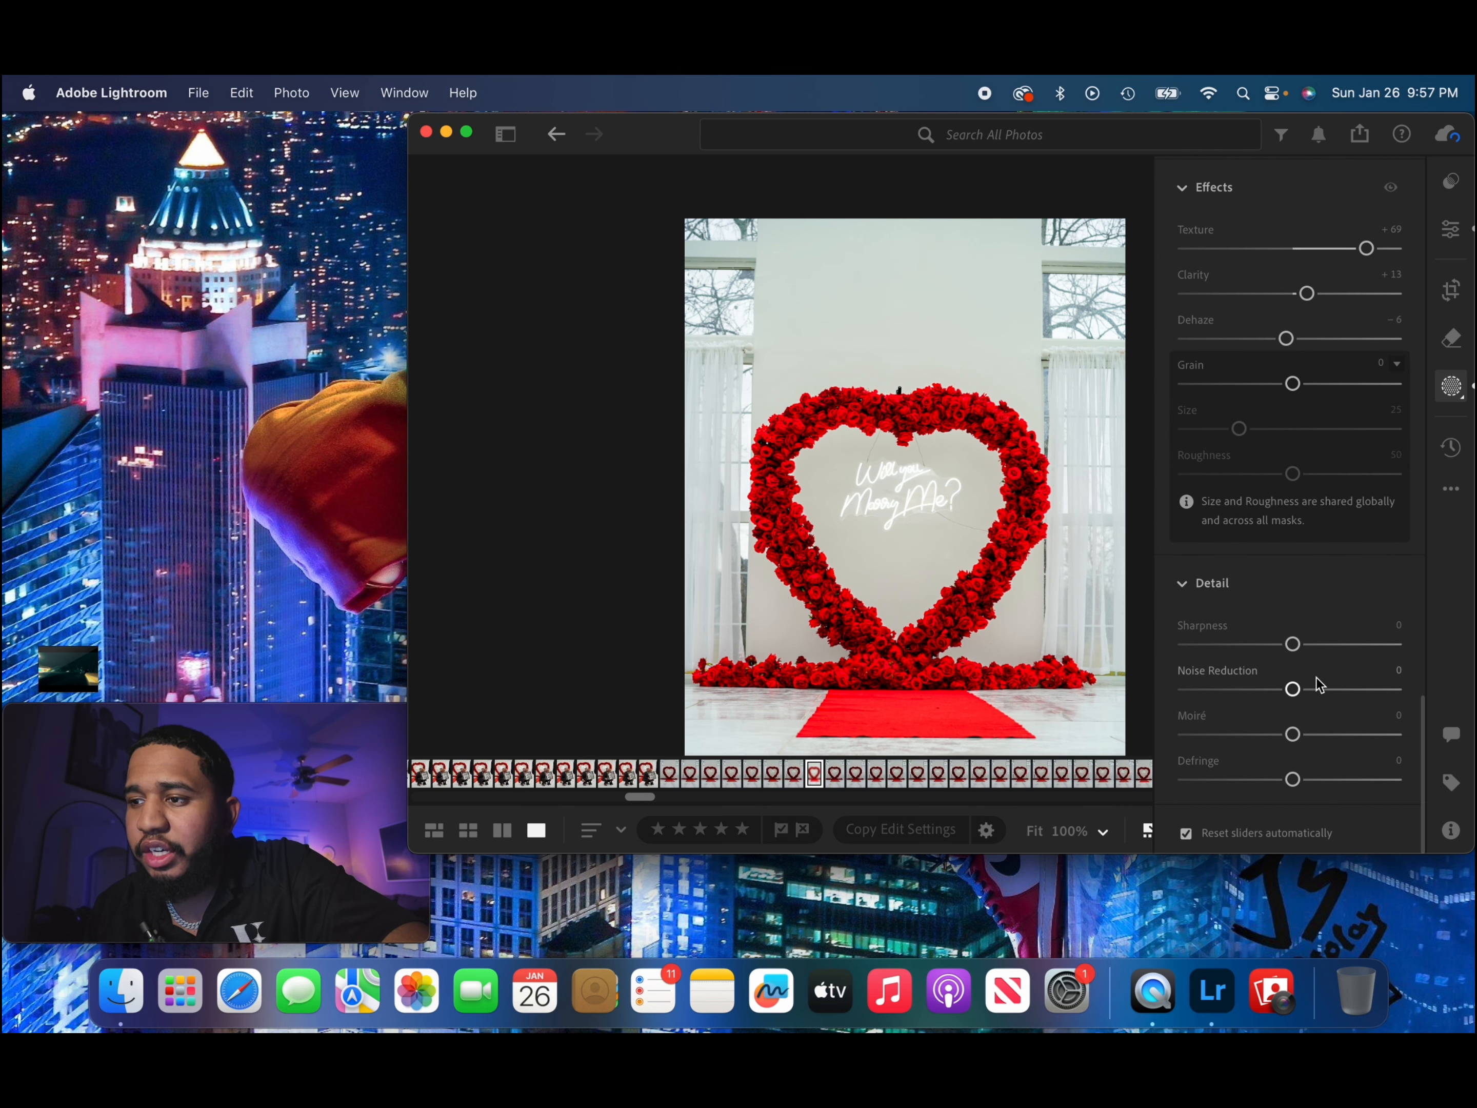
pyautogui.moveTo(1294, 689); pyautogui.dragTo(1309, 689)
# Set the neon sign mask's color temperature to −1 and its saturation to −10.
pyautogui.scroll(2, 1283, 563)
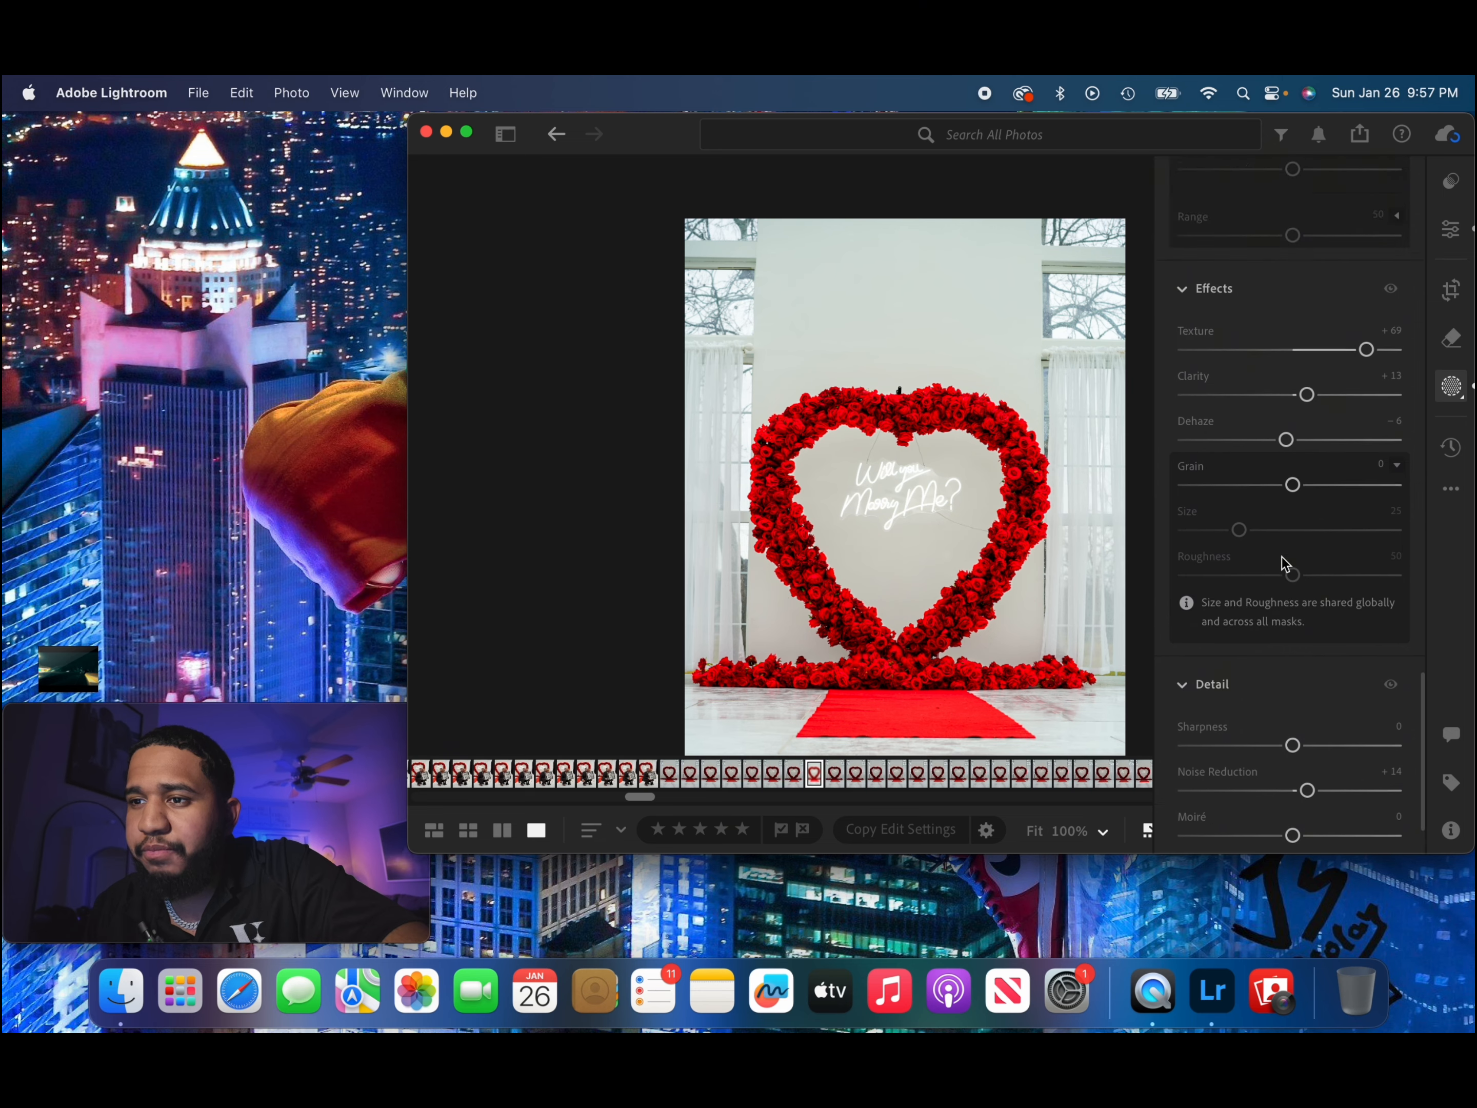
pyautogui.scroll(10, 1282, 563)
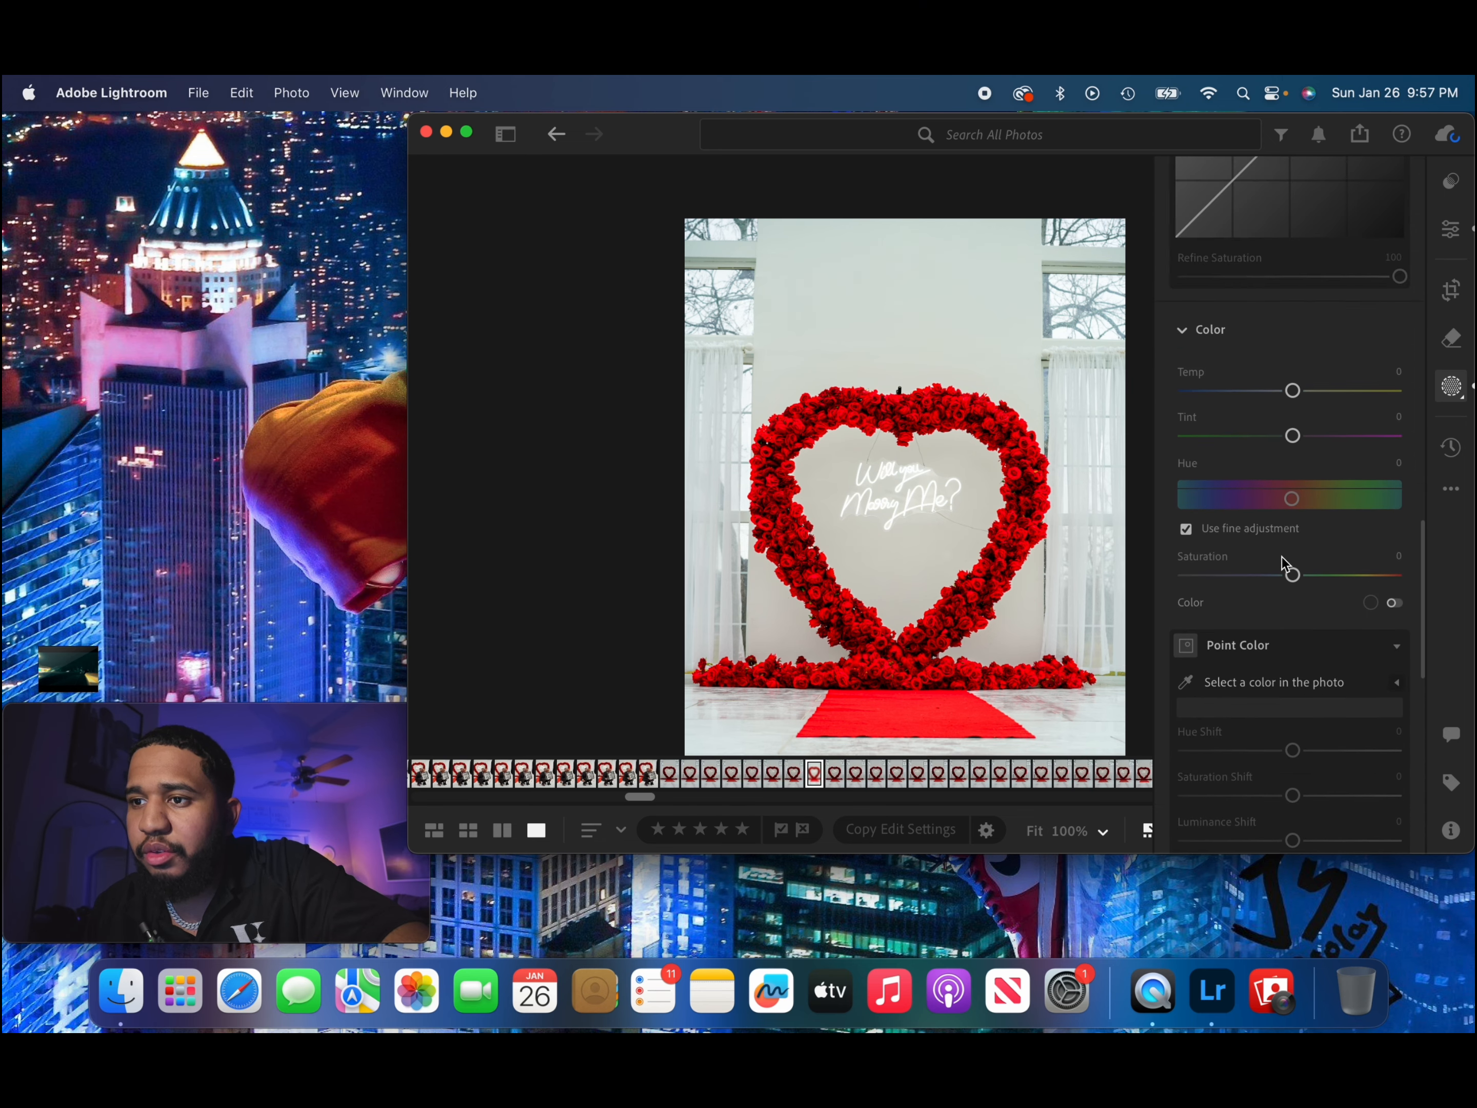
pyautogui.scroll(2, 1282, 562)
pyautogui.scroll(-6, 1282, 562)
pyautogui.scroll(5, 1283, 563)
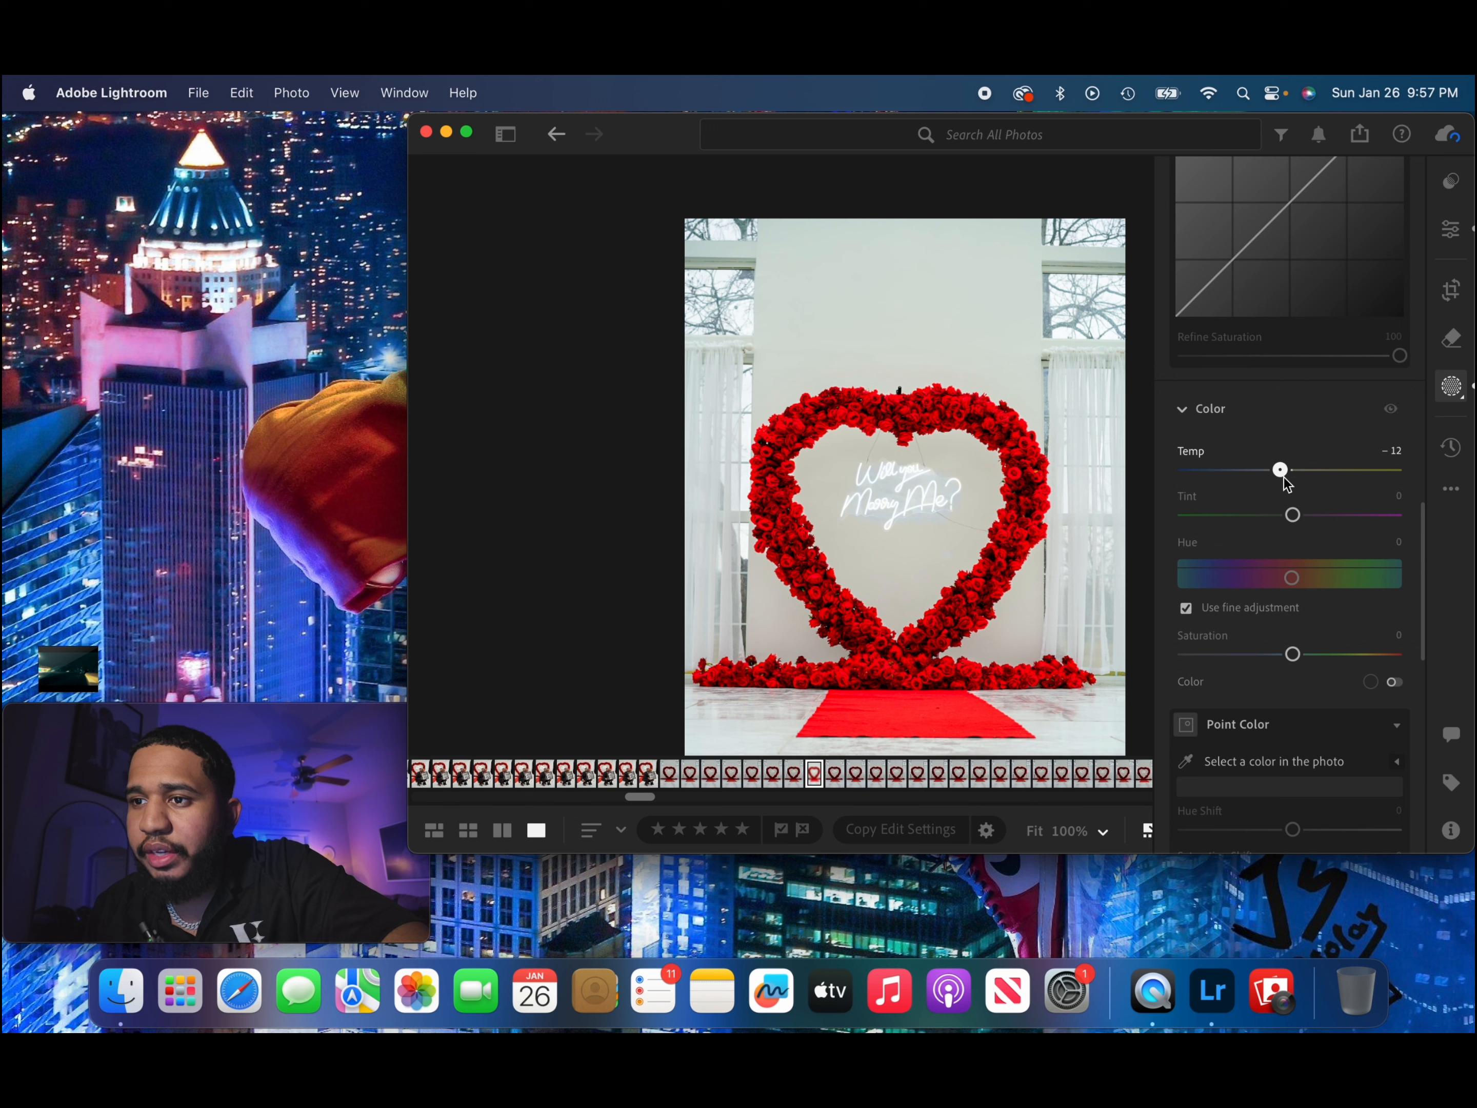
pyautogui.moveTo(1283, 476)
pyautogui.mouseDown()
pyautogui.moveTo(1302, 477)
pyautogui.moveTo(1290, 477)
pyautogui.mouseUp()
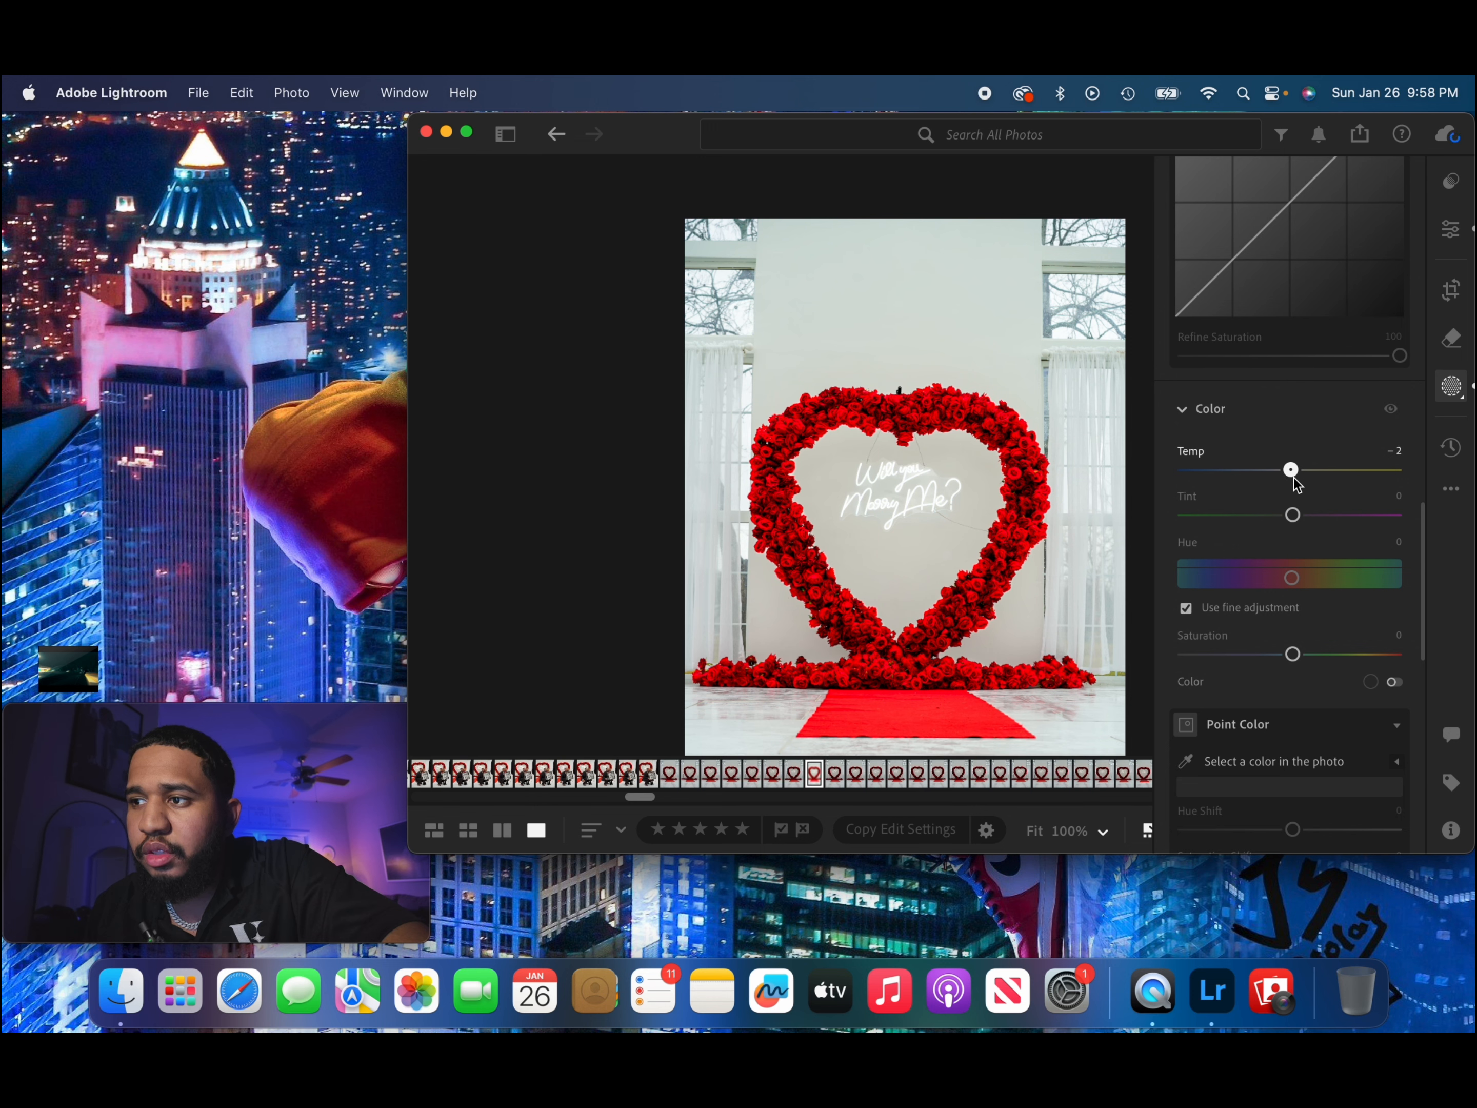
pyautogui.moveTo(1296, 482); pyautogui.dragTo(1293, 483)
pyautogui.moveTo(1293, 657)
pyautogui.mouseDown()
pyautogui.moveTo(1241, 657)
pyautogui.moveTo(1292, 663)
pyautogui.mouseUp()
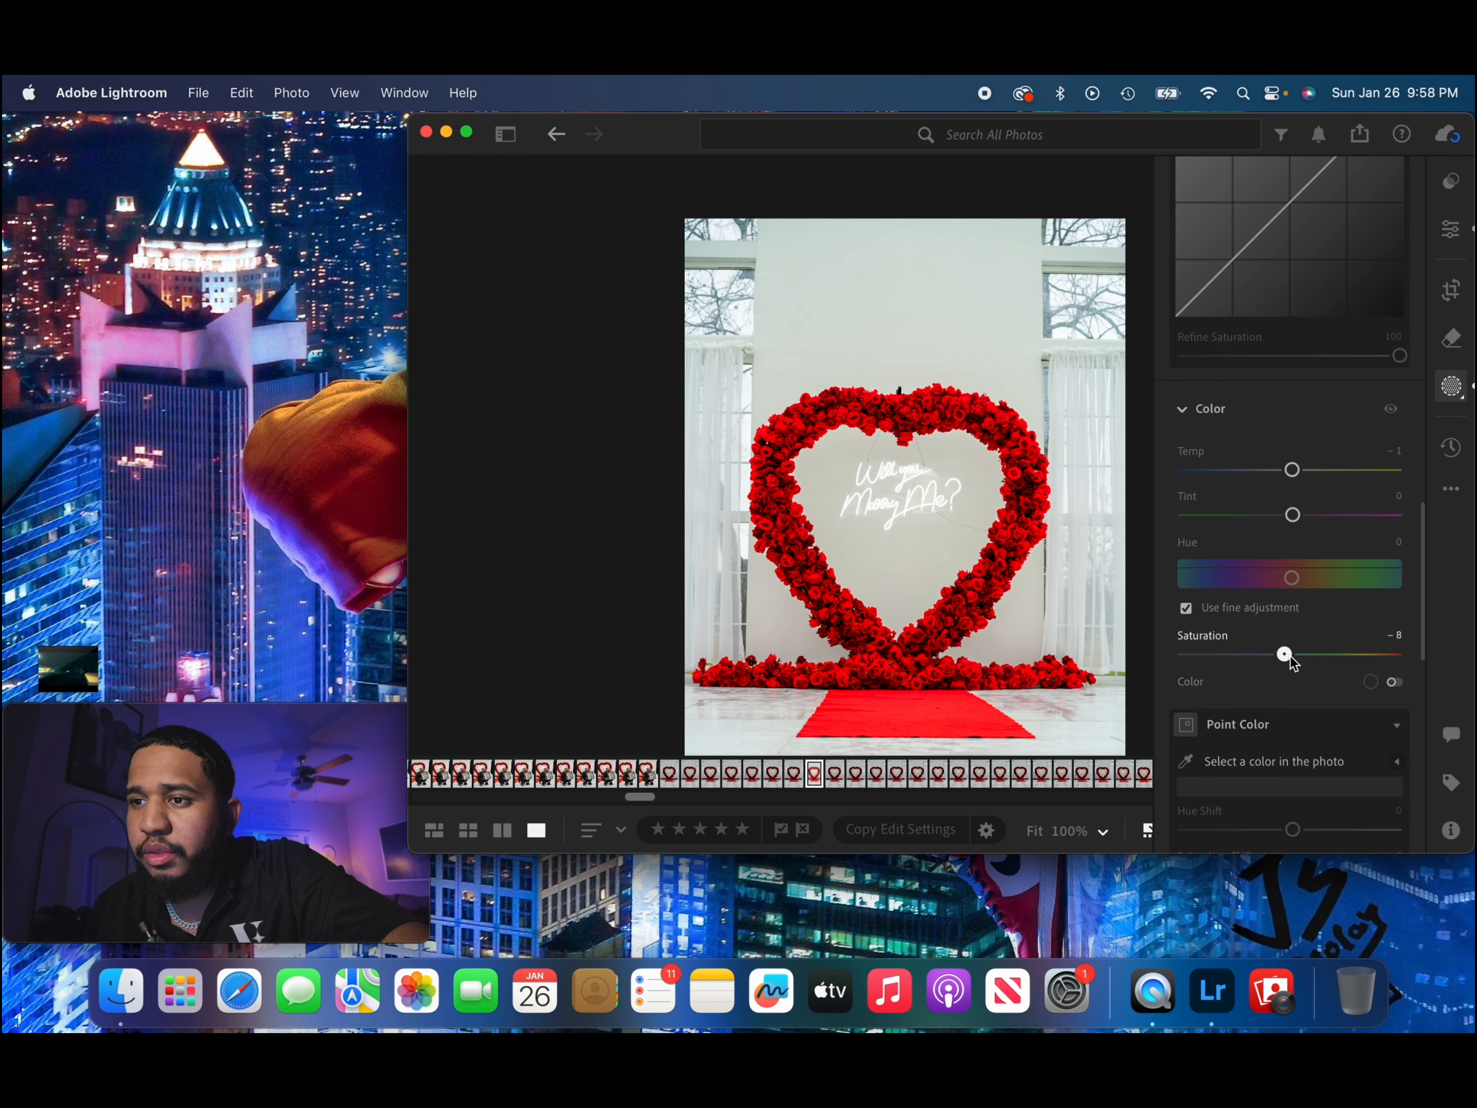
# Set the neon sign mask's Texture to +100 and raise its Clarity slightly.
pyautogui.scroll(-7, 1284, 590)
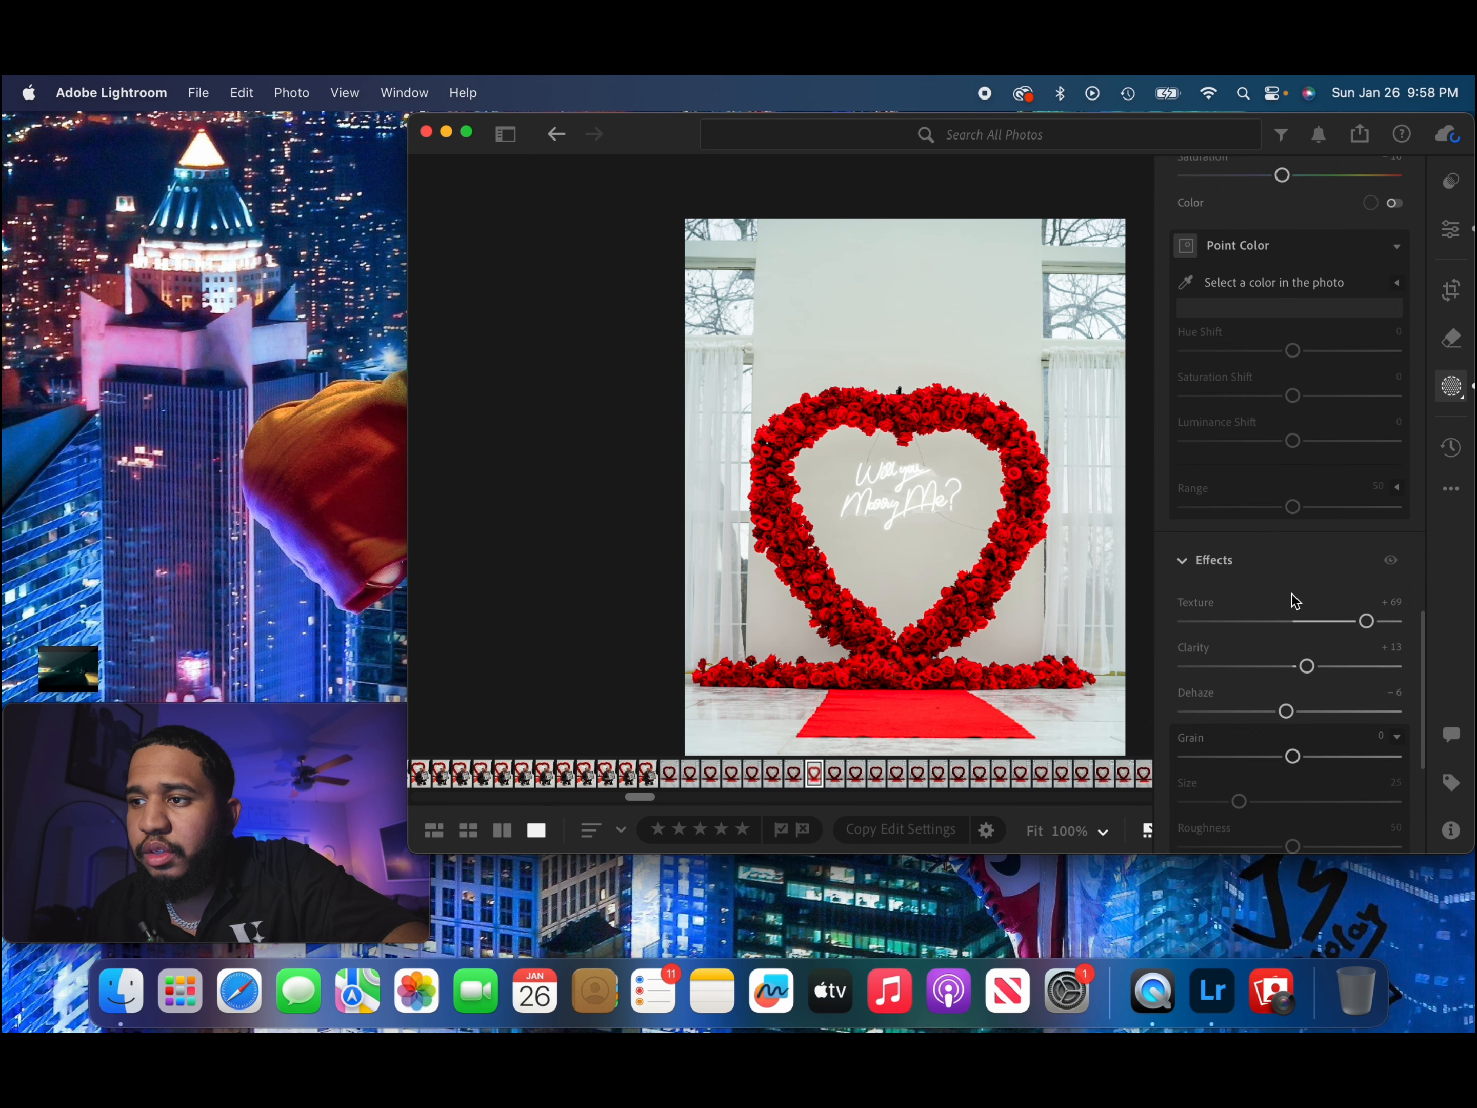
pyautogui.moveTo(1366, 621); pyautogui.dragTo(1421, 622)
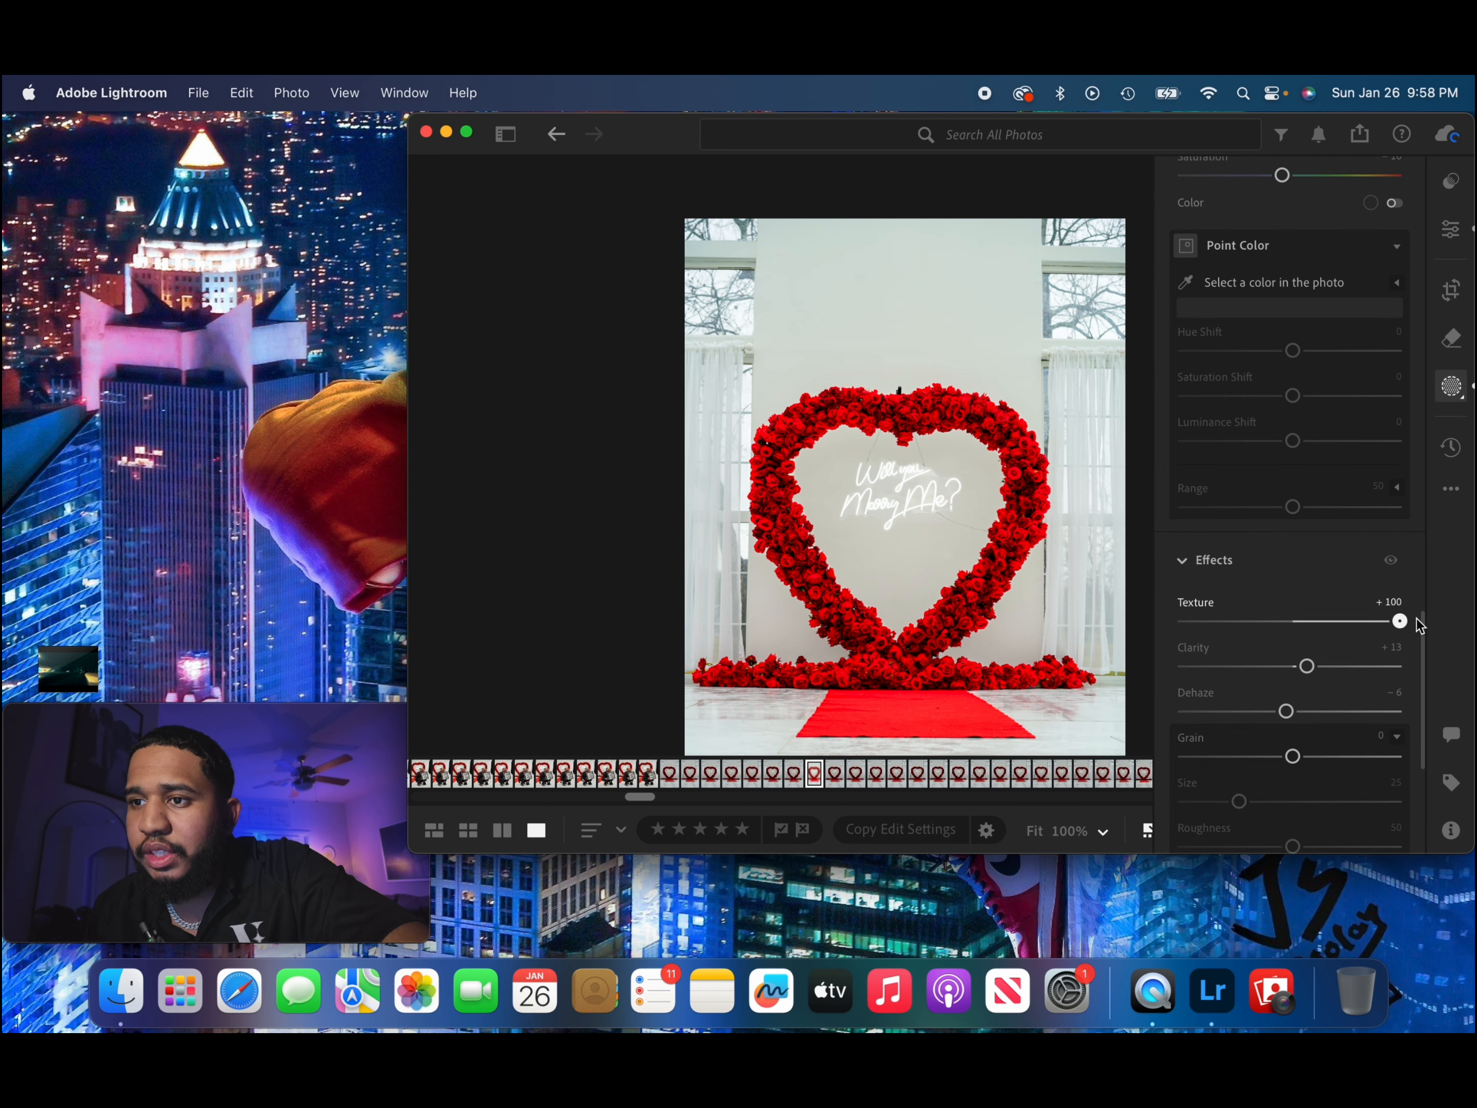
pyautogui.moveTo(1307, 666); pyautogui.dragTo(1318, 666)
# Erase the hanging wire above "Will" on the neon sign using the generative Remove tool at brush size 8.
pyautogui.scroll(15, 1318, 676)
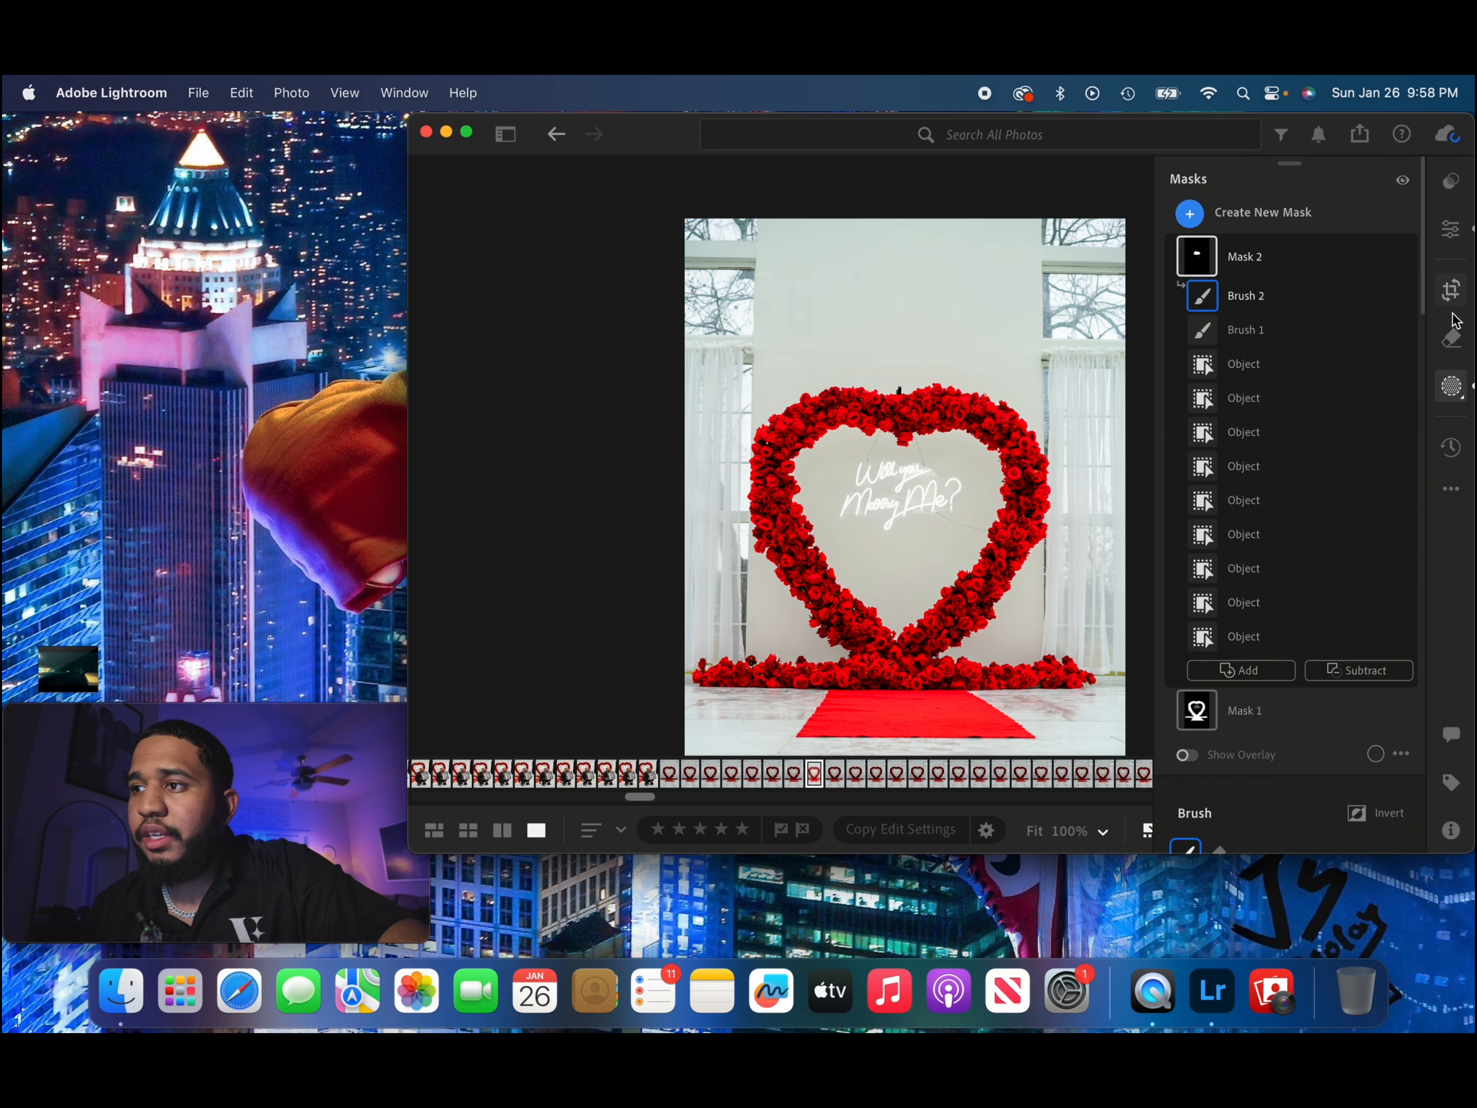
pyautogui.click(1449, 338)
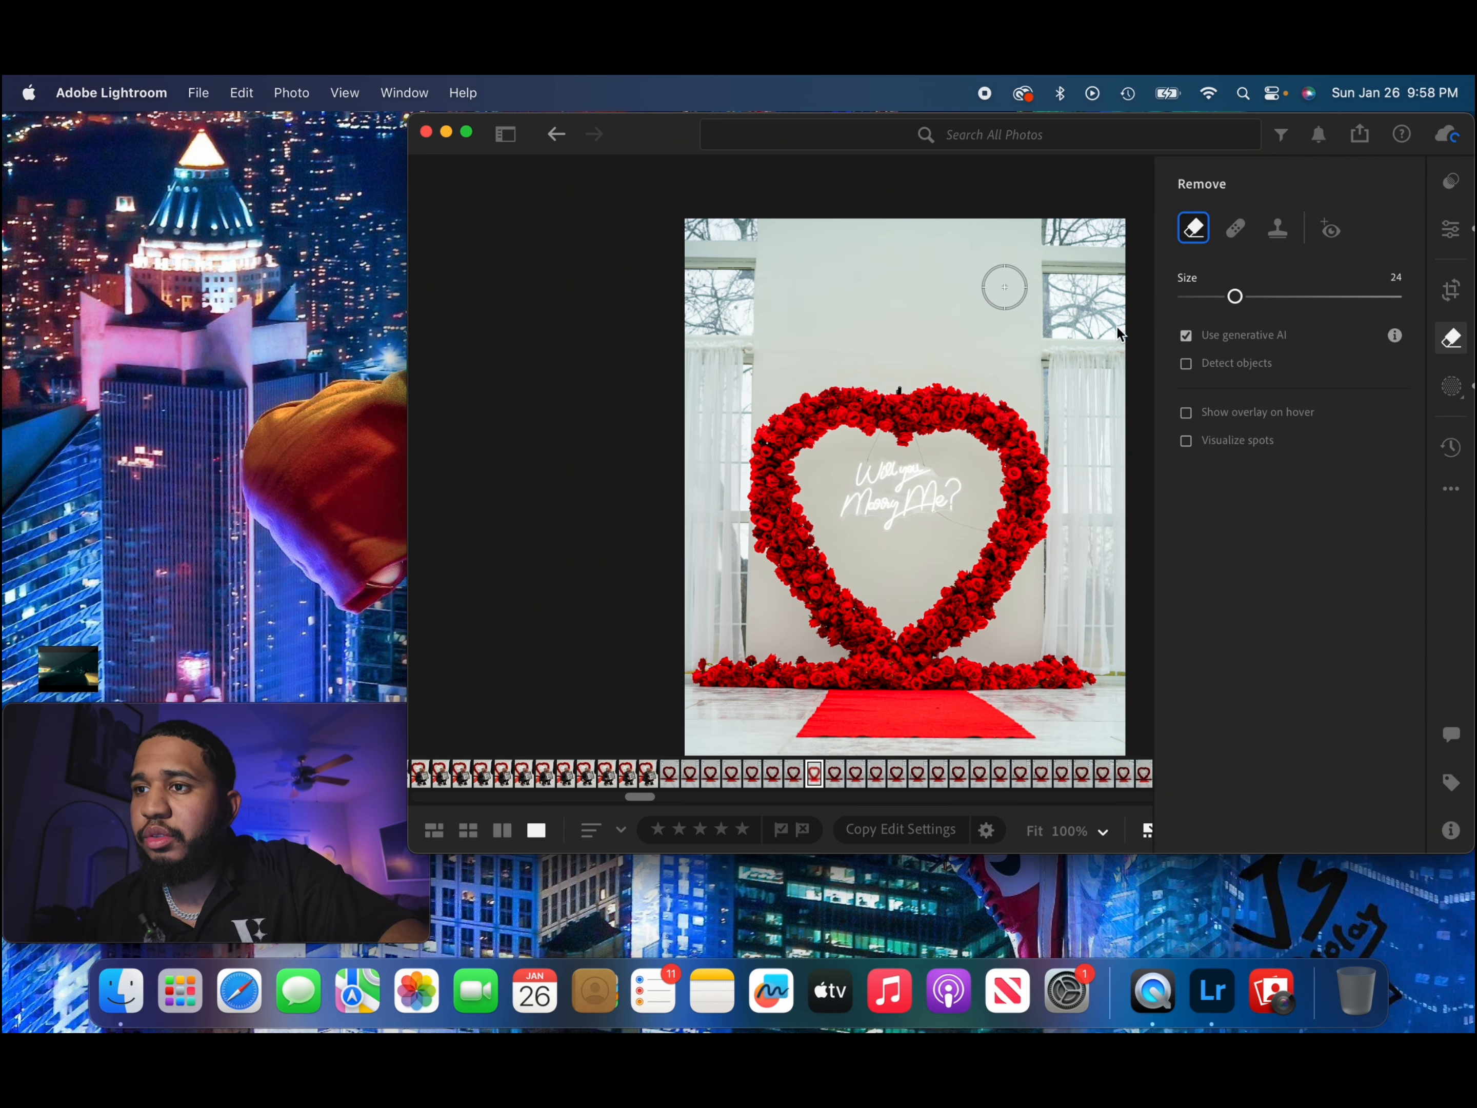
pyautogui.click(1451, 228)
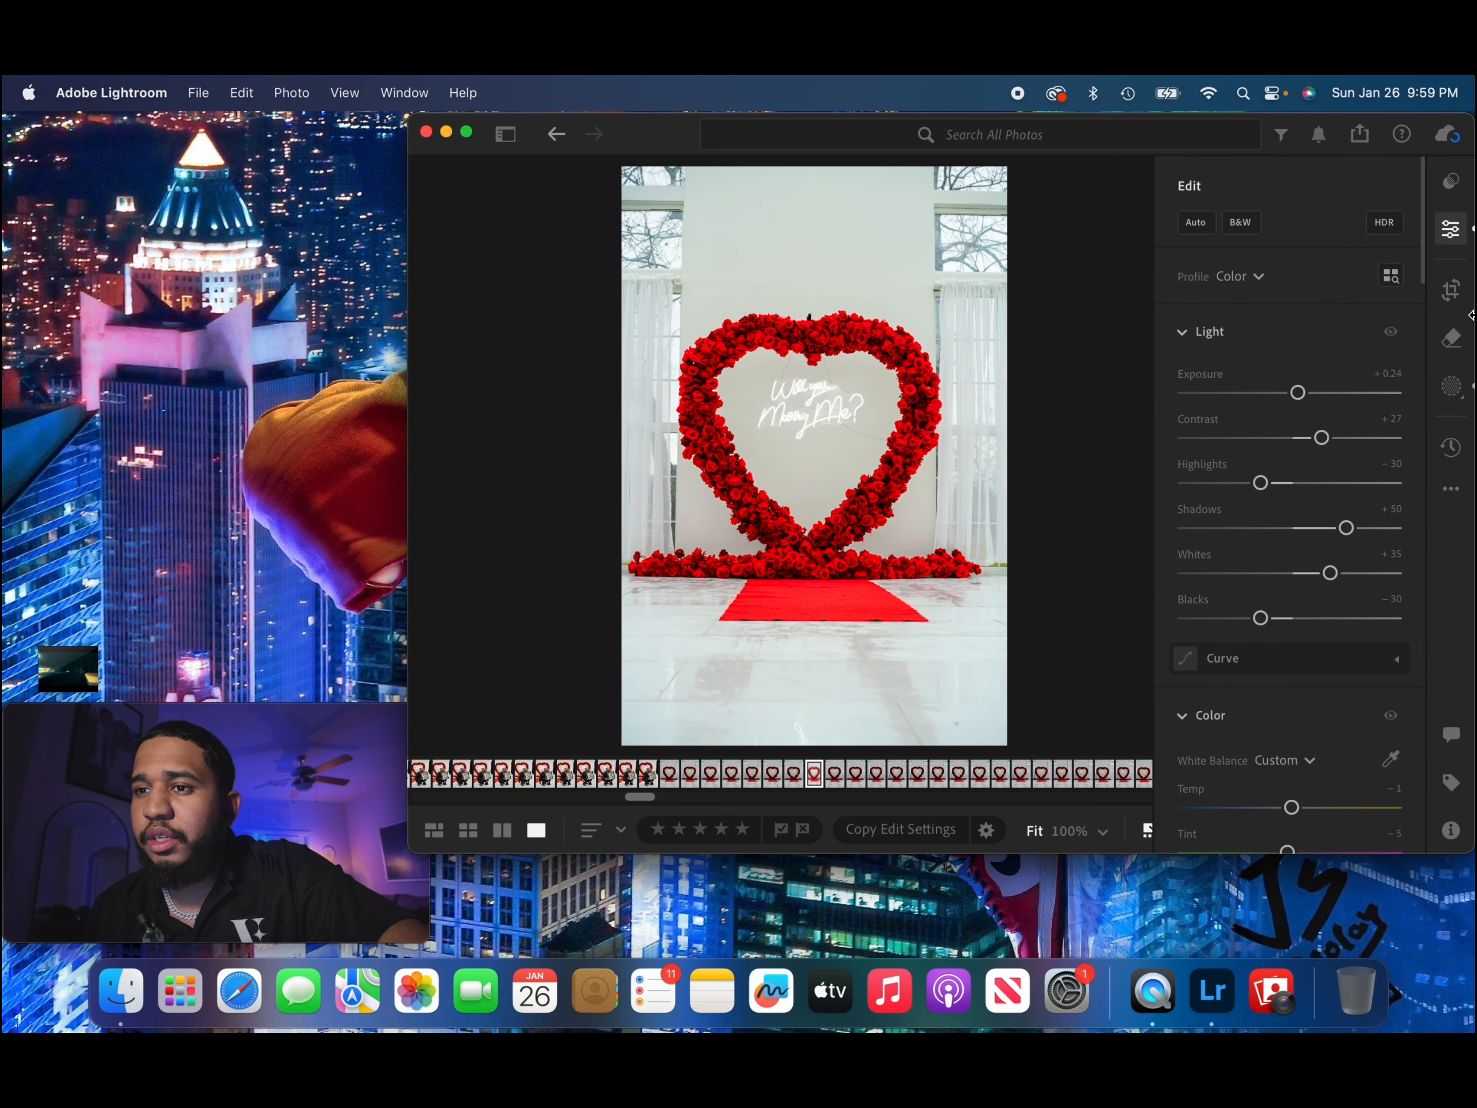
pyautogui.click(1452, 341)
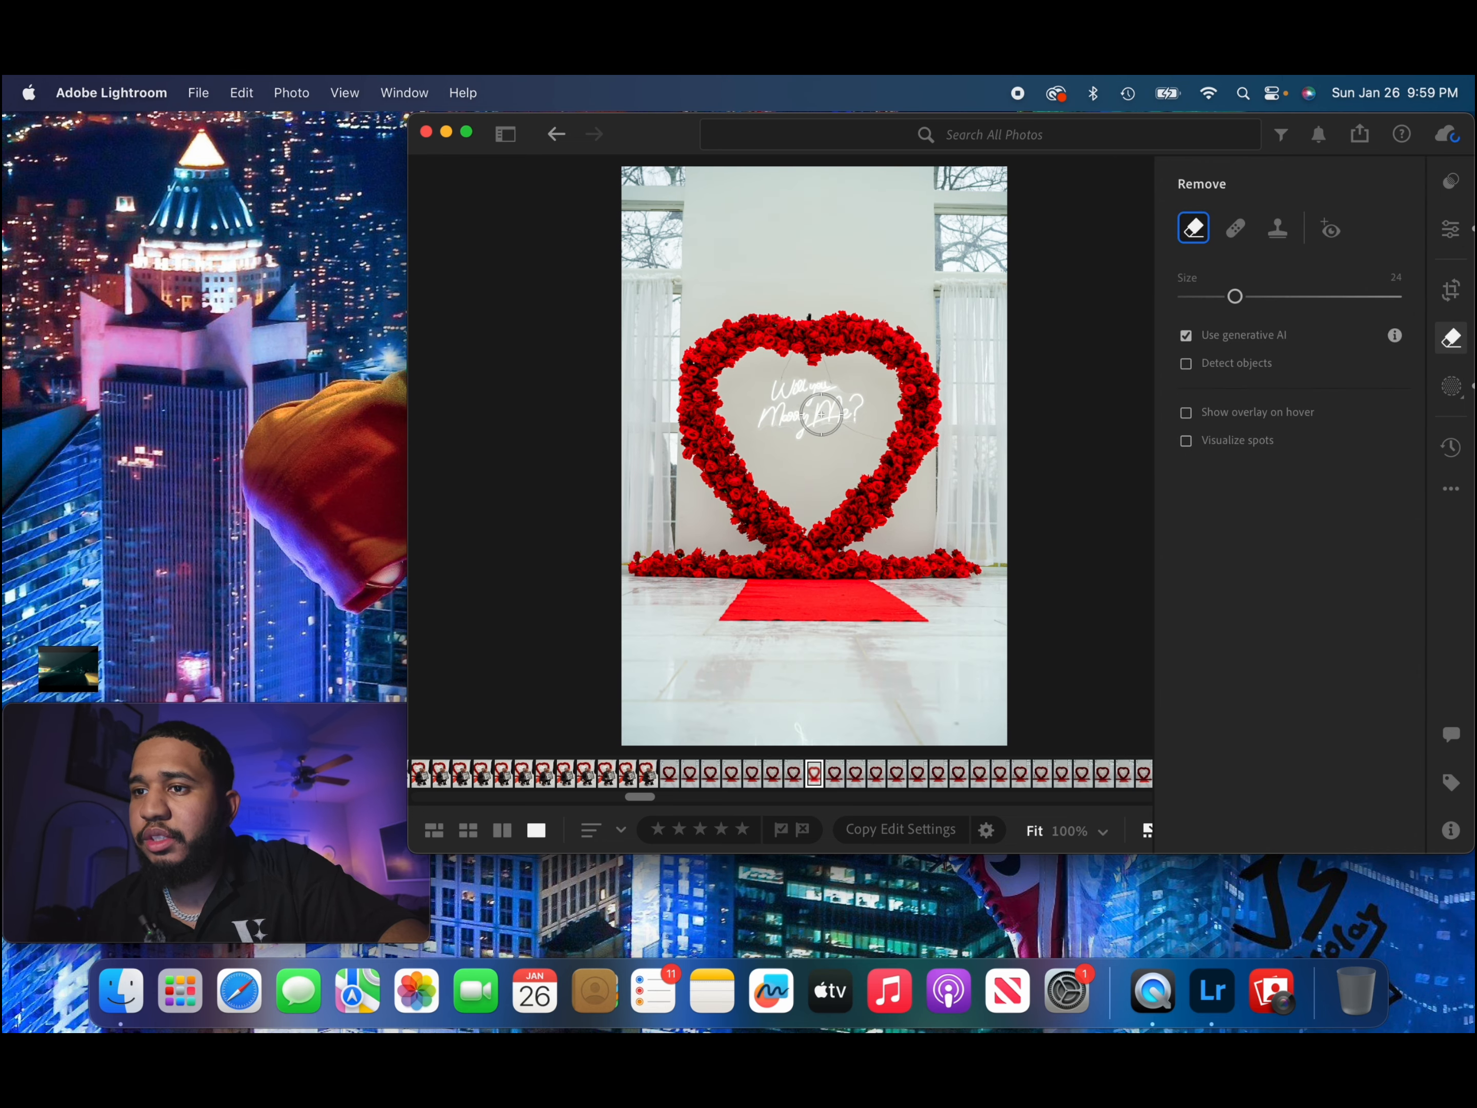
pyautogui.scroll(5, 773, 382)
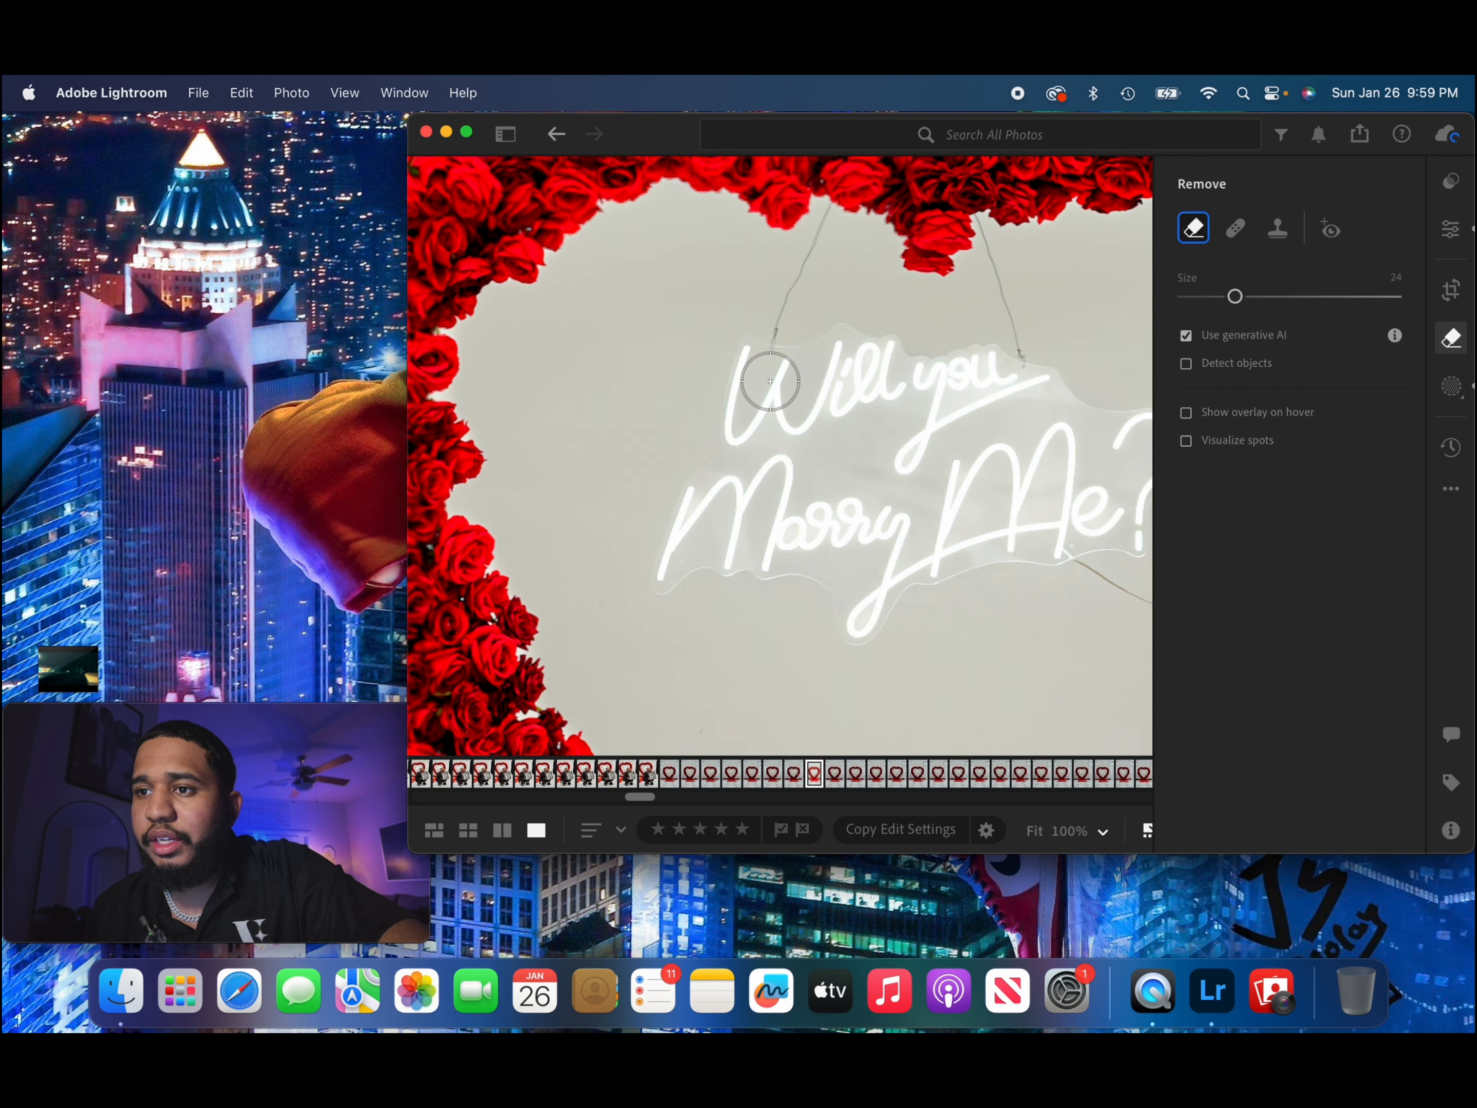
pyautogui.scroll(3, 771, 381)
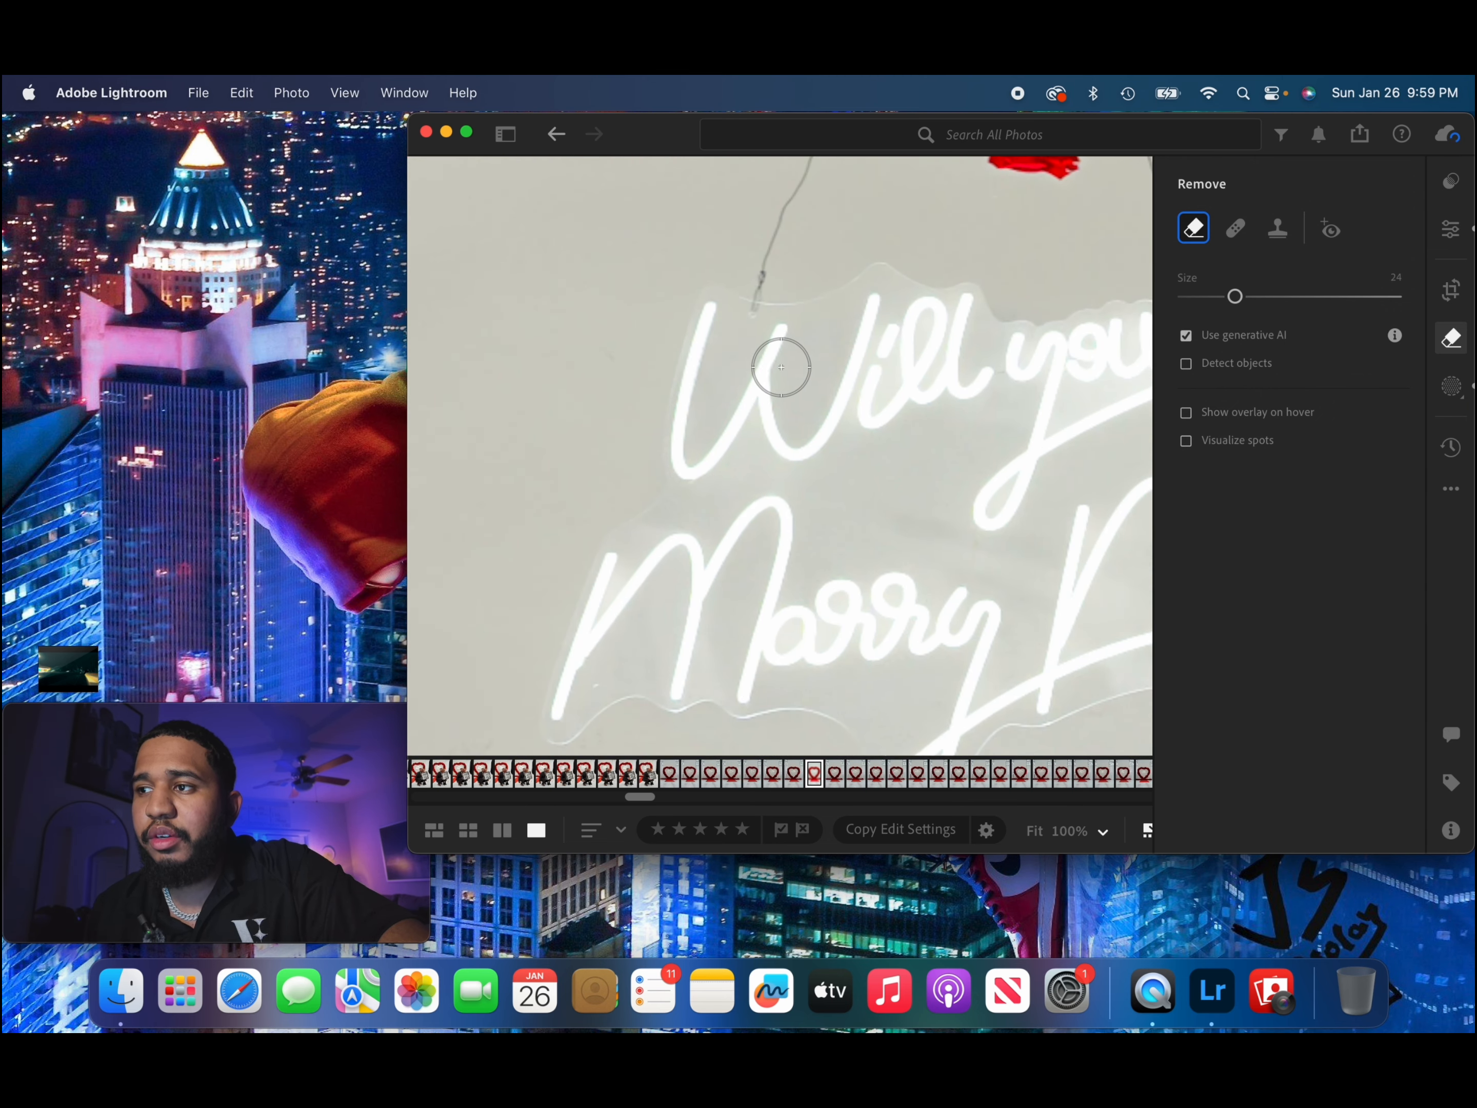
pyautogui.scroll(-4, 779, 366)
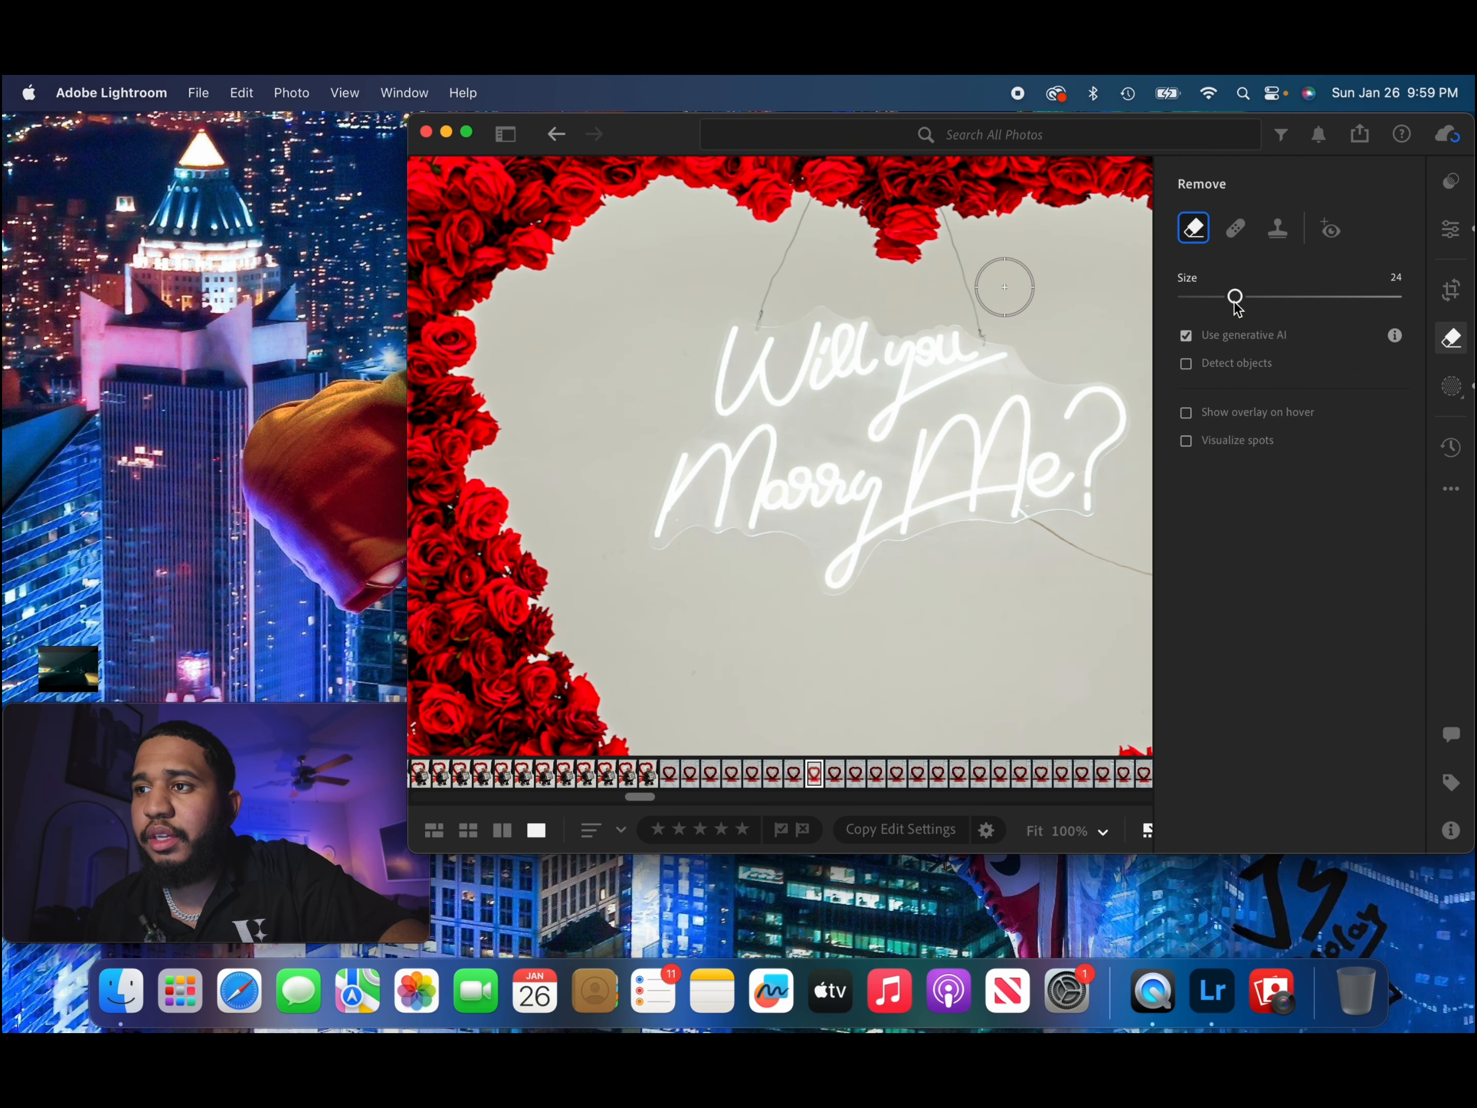
pyautogui.moveTo(1234, 301); pyautogui.dragTo(1215, 301)
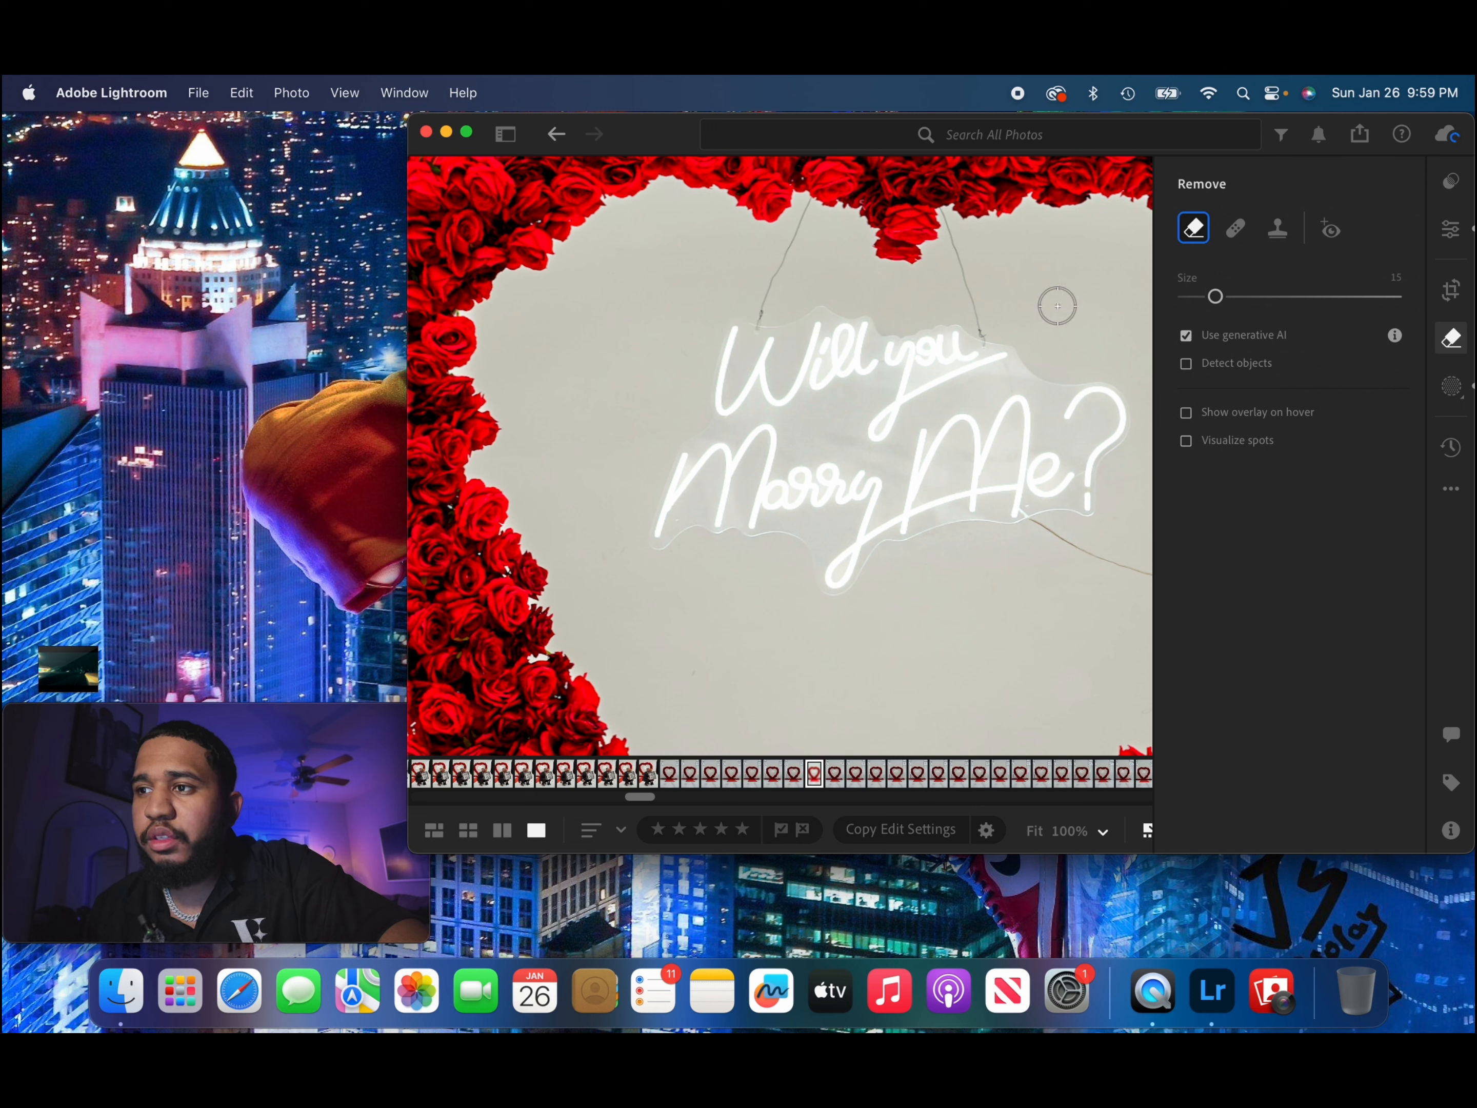
pyautogui.moveTo(1216, 301); pyautogui.dragTo(1201, 297)
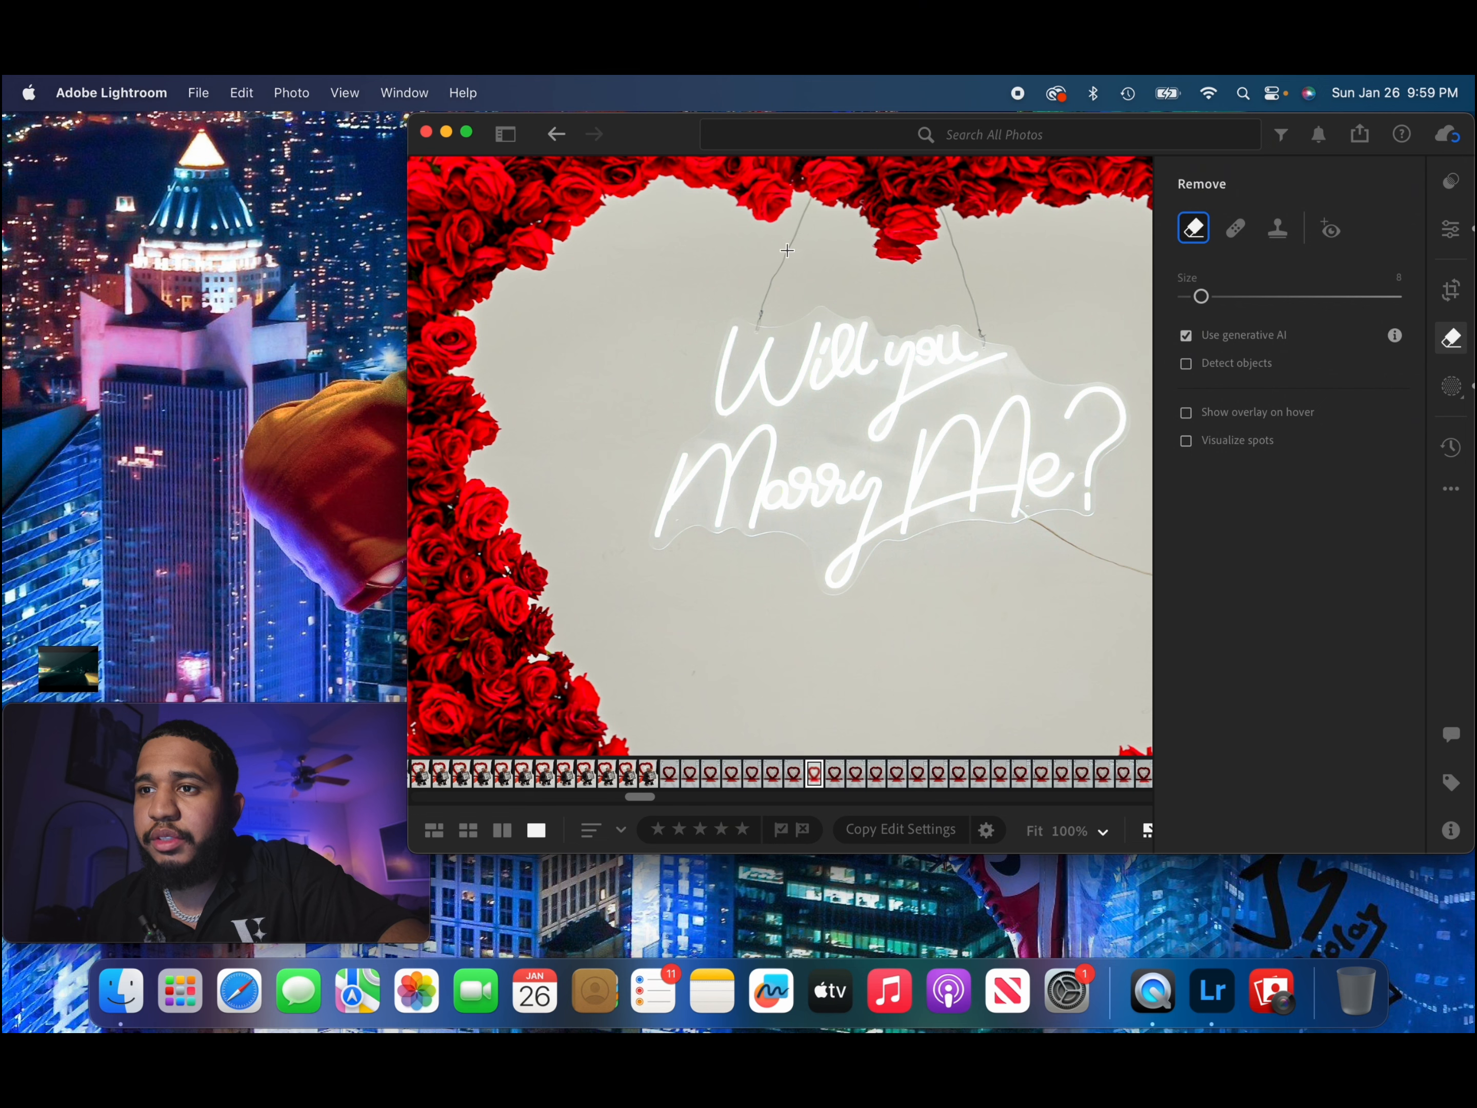
pyautogui.click(759, 312)
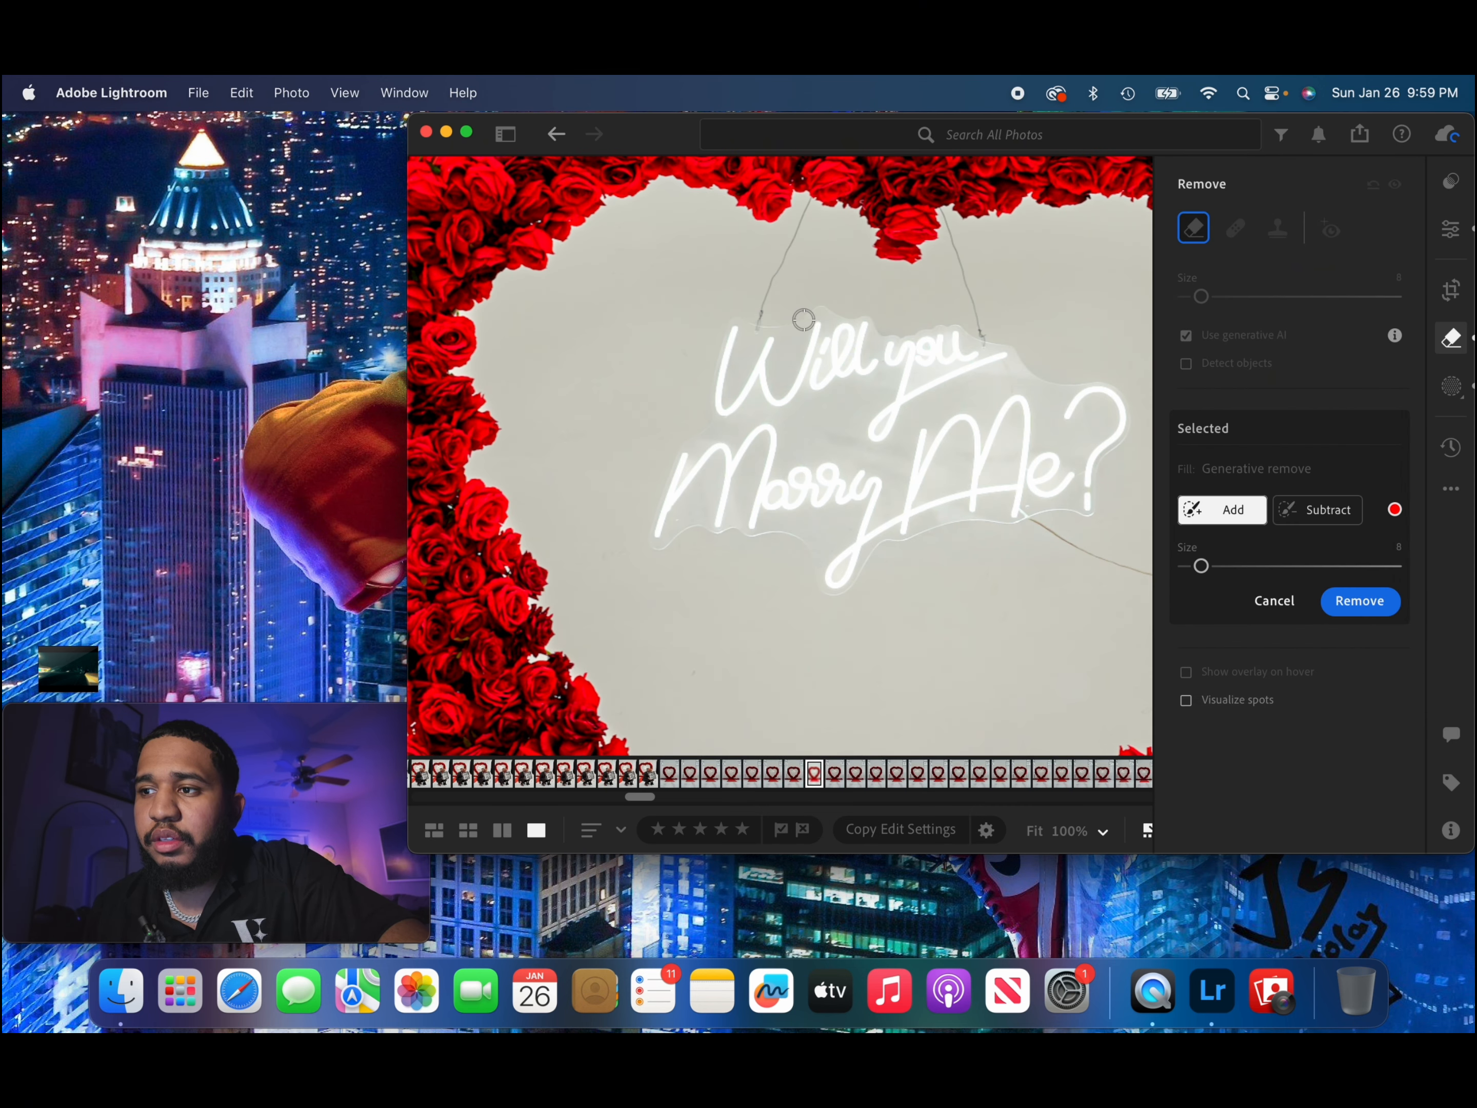
pyautogui.moveTo(760, 316)
pyautogui.mouseDown()
pyautogui.moveTo(768, 270)
pyautogui.moveTo(811, 207)
pyautogui.mouseUp()
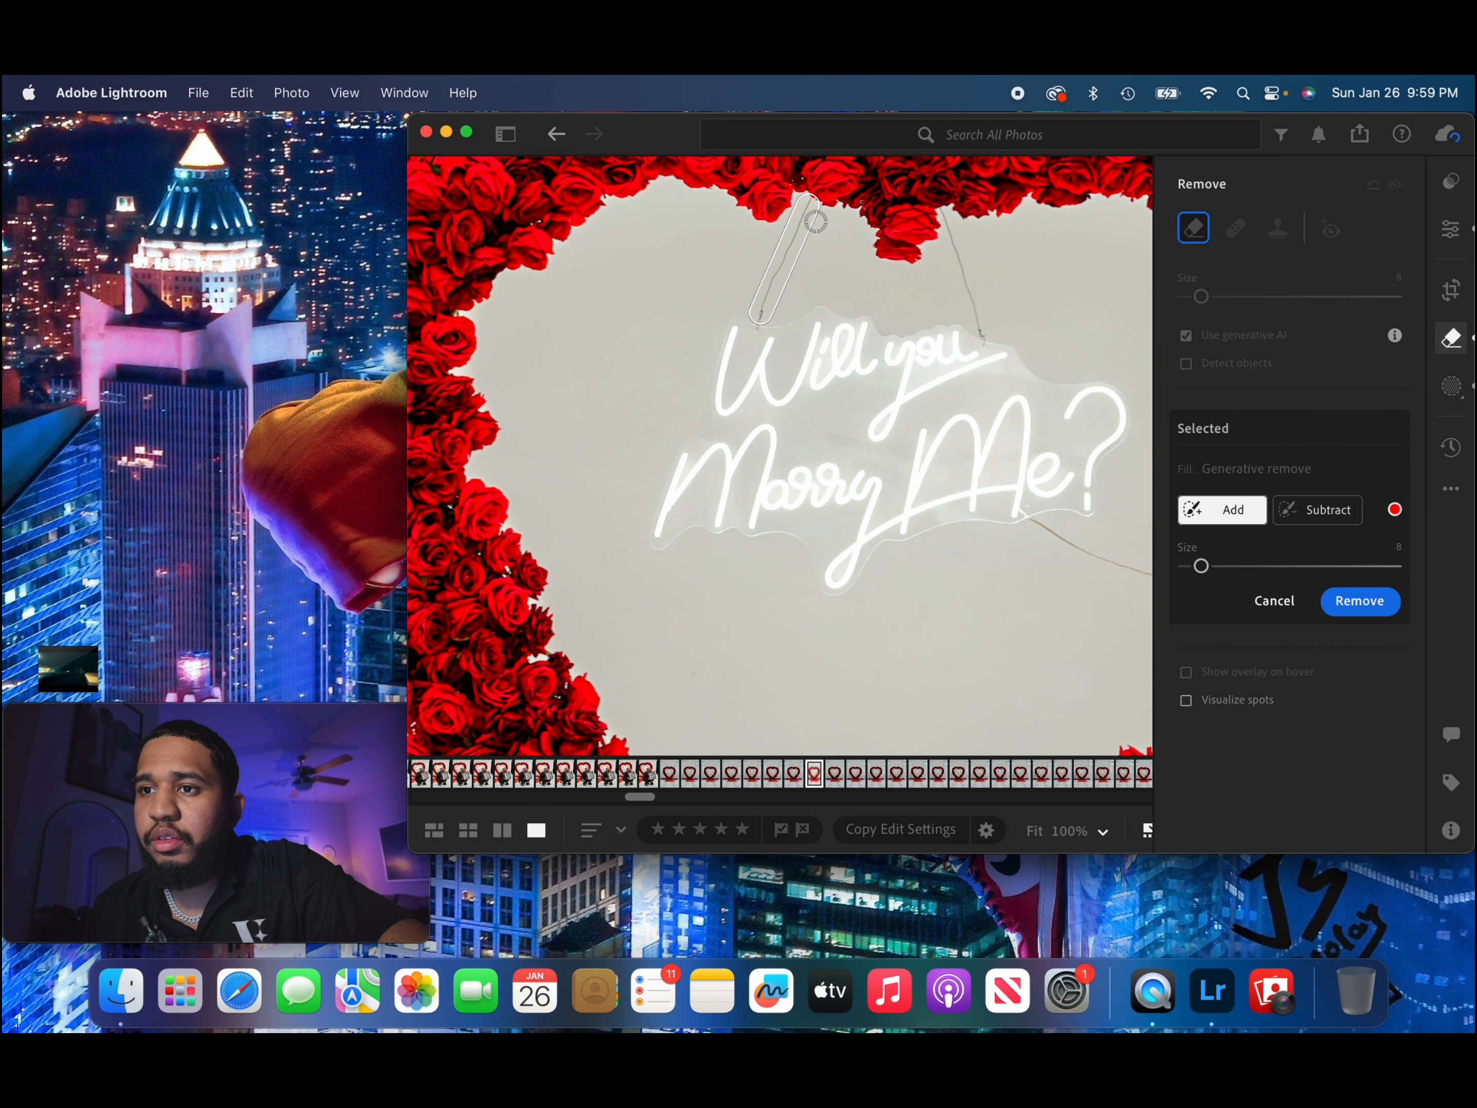
pyautogui.click(1362, 603)
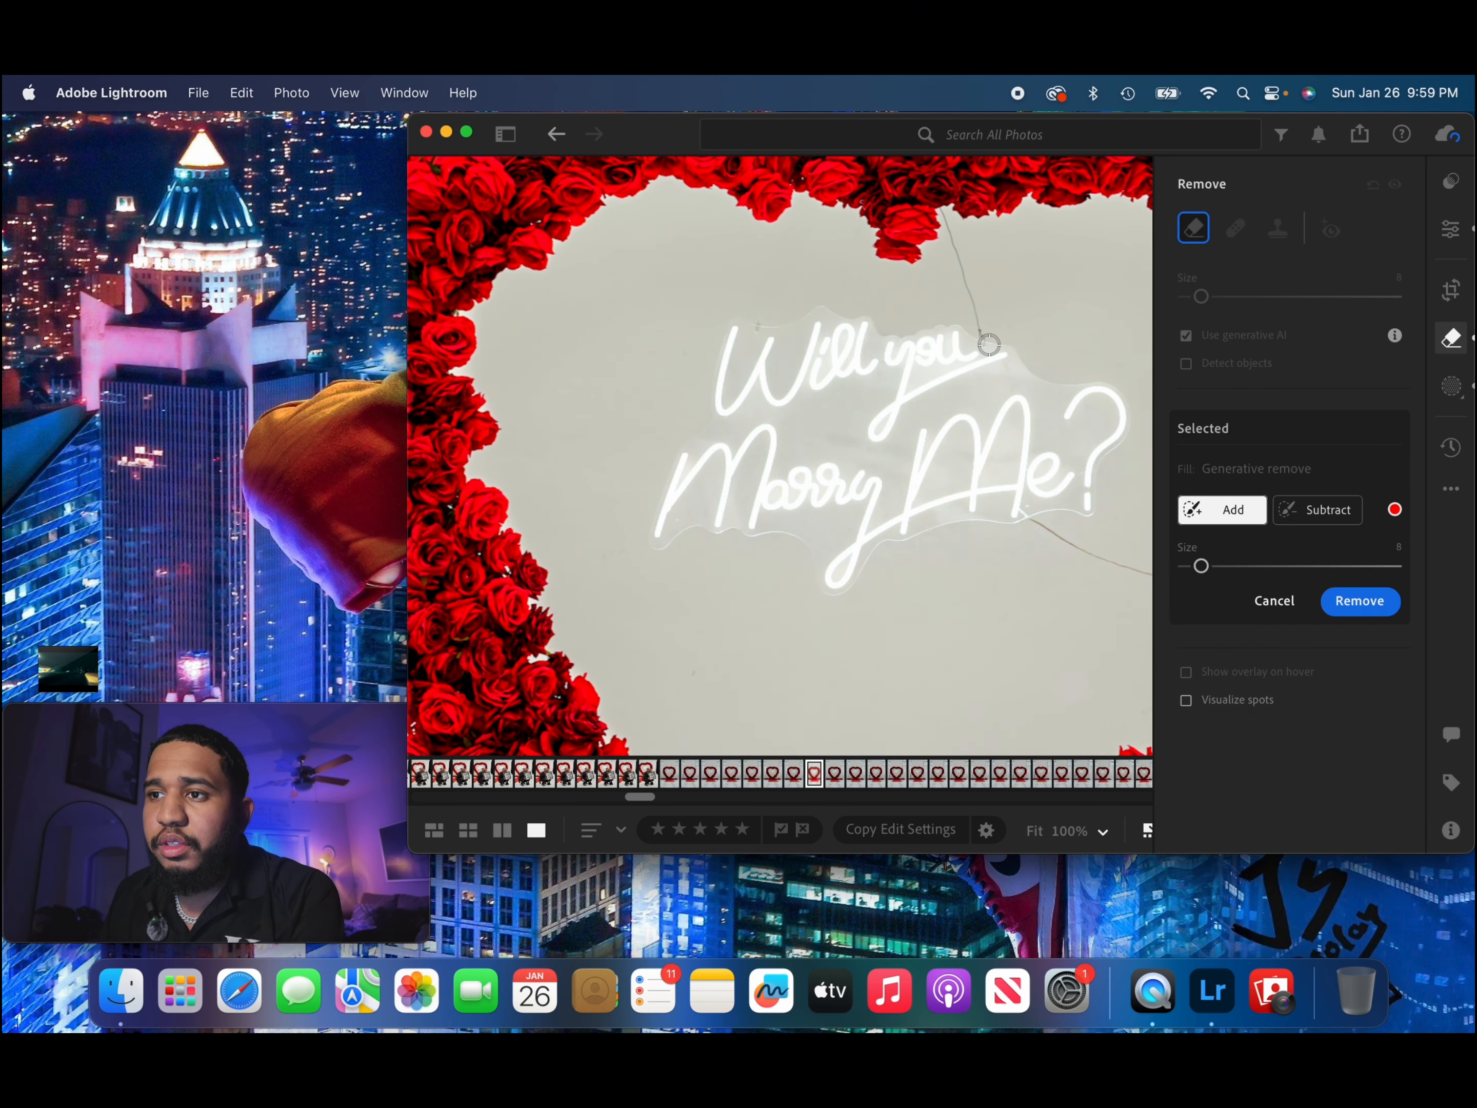
# Erase the second hanging wire, above "you" on the neon sign, with generative Remove.
pyautogui.click(1361, 604)
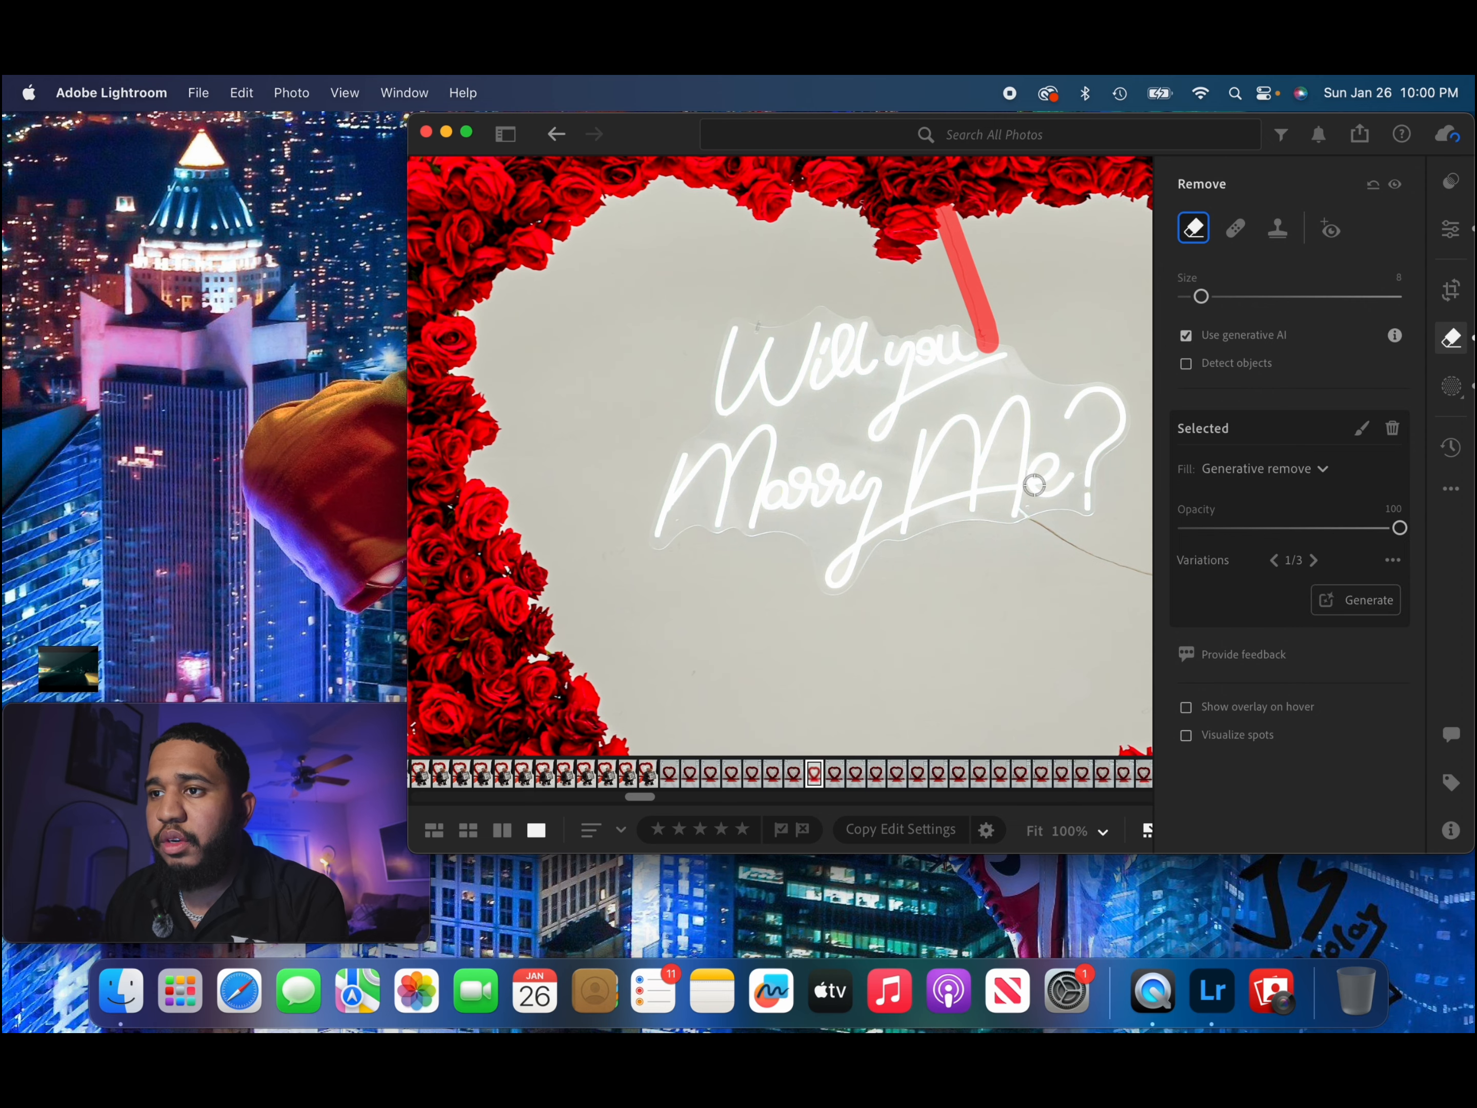
pyautogui.scroll(-5, 1037, 510)
pyautogui.scroll(5, 875, 463)
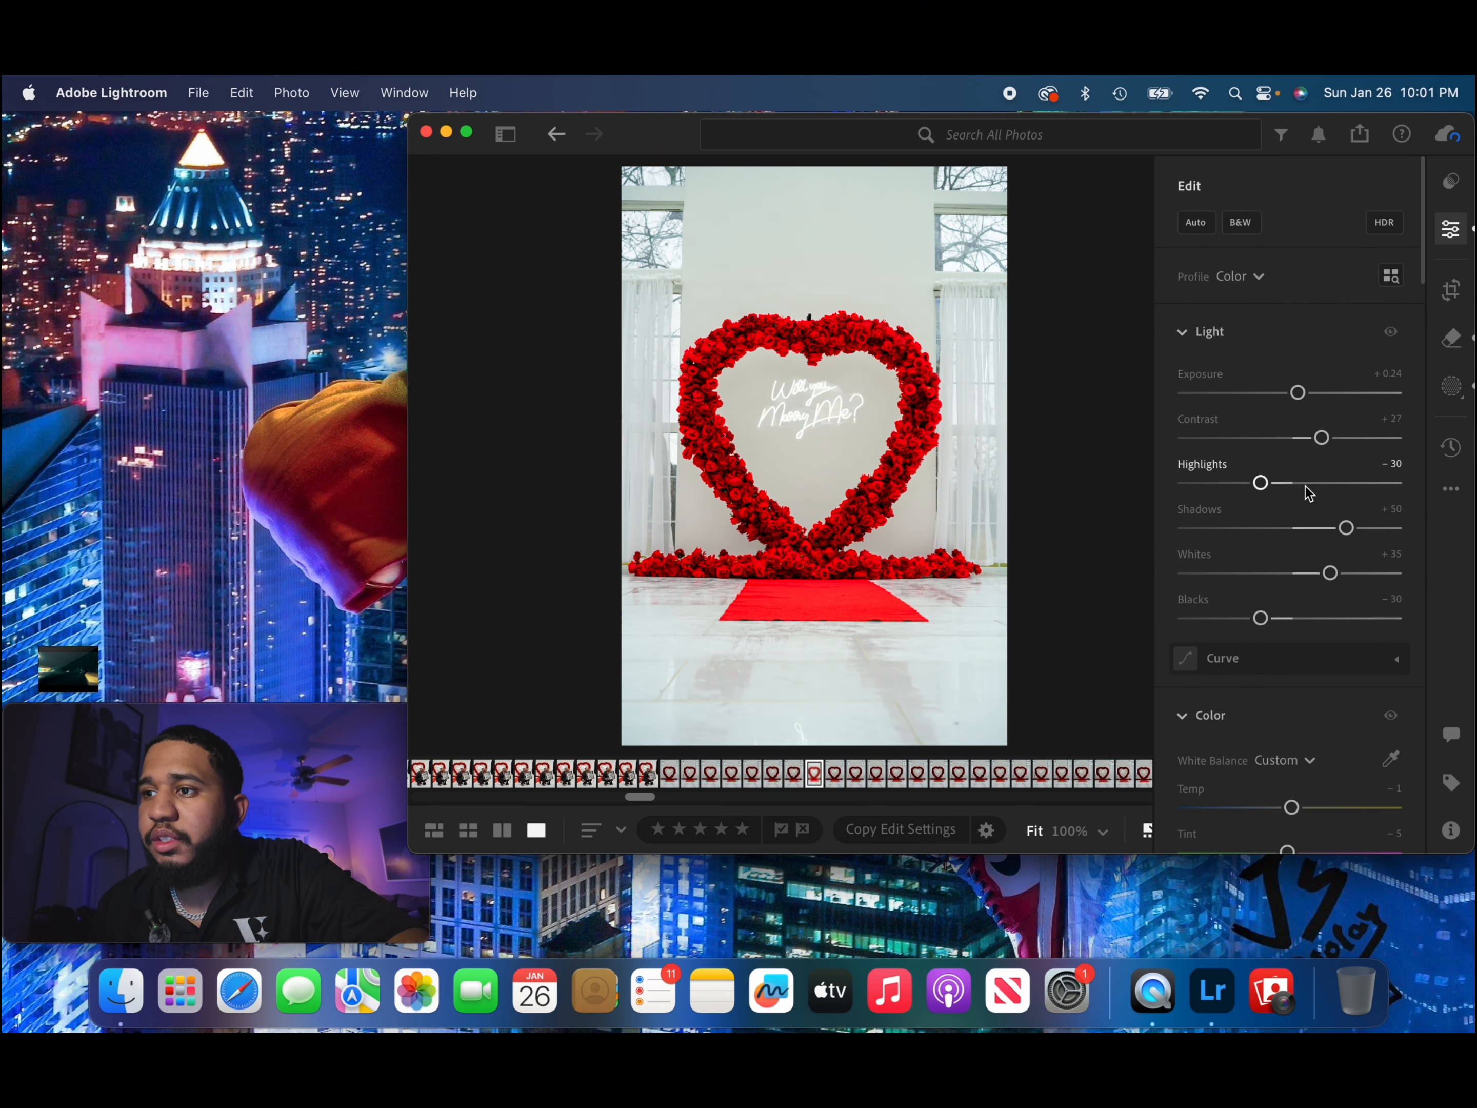
# In the photo's Color Grading, set midtones luminance to −12 and shadows luminance to −6, and lower the highlights luminance.
pyautogui.scroll(-3, 1242, 679)
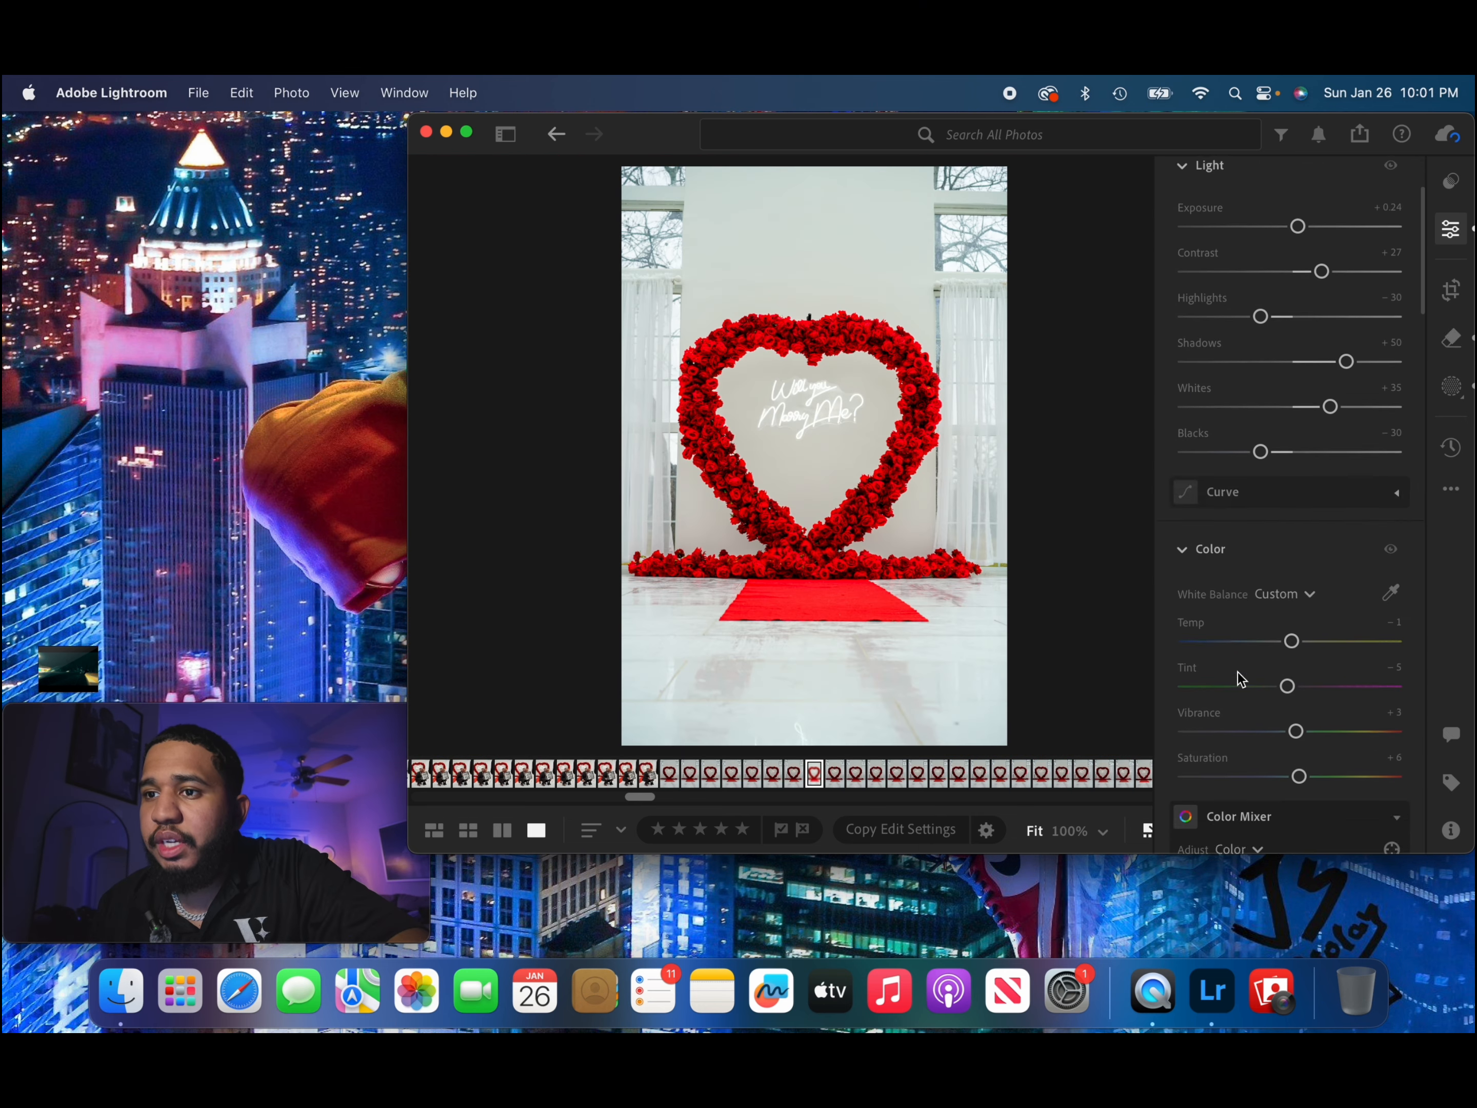
pyautogui.scroll(-10, 1240, 679)
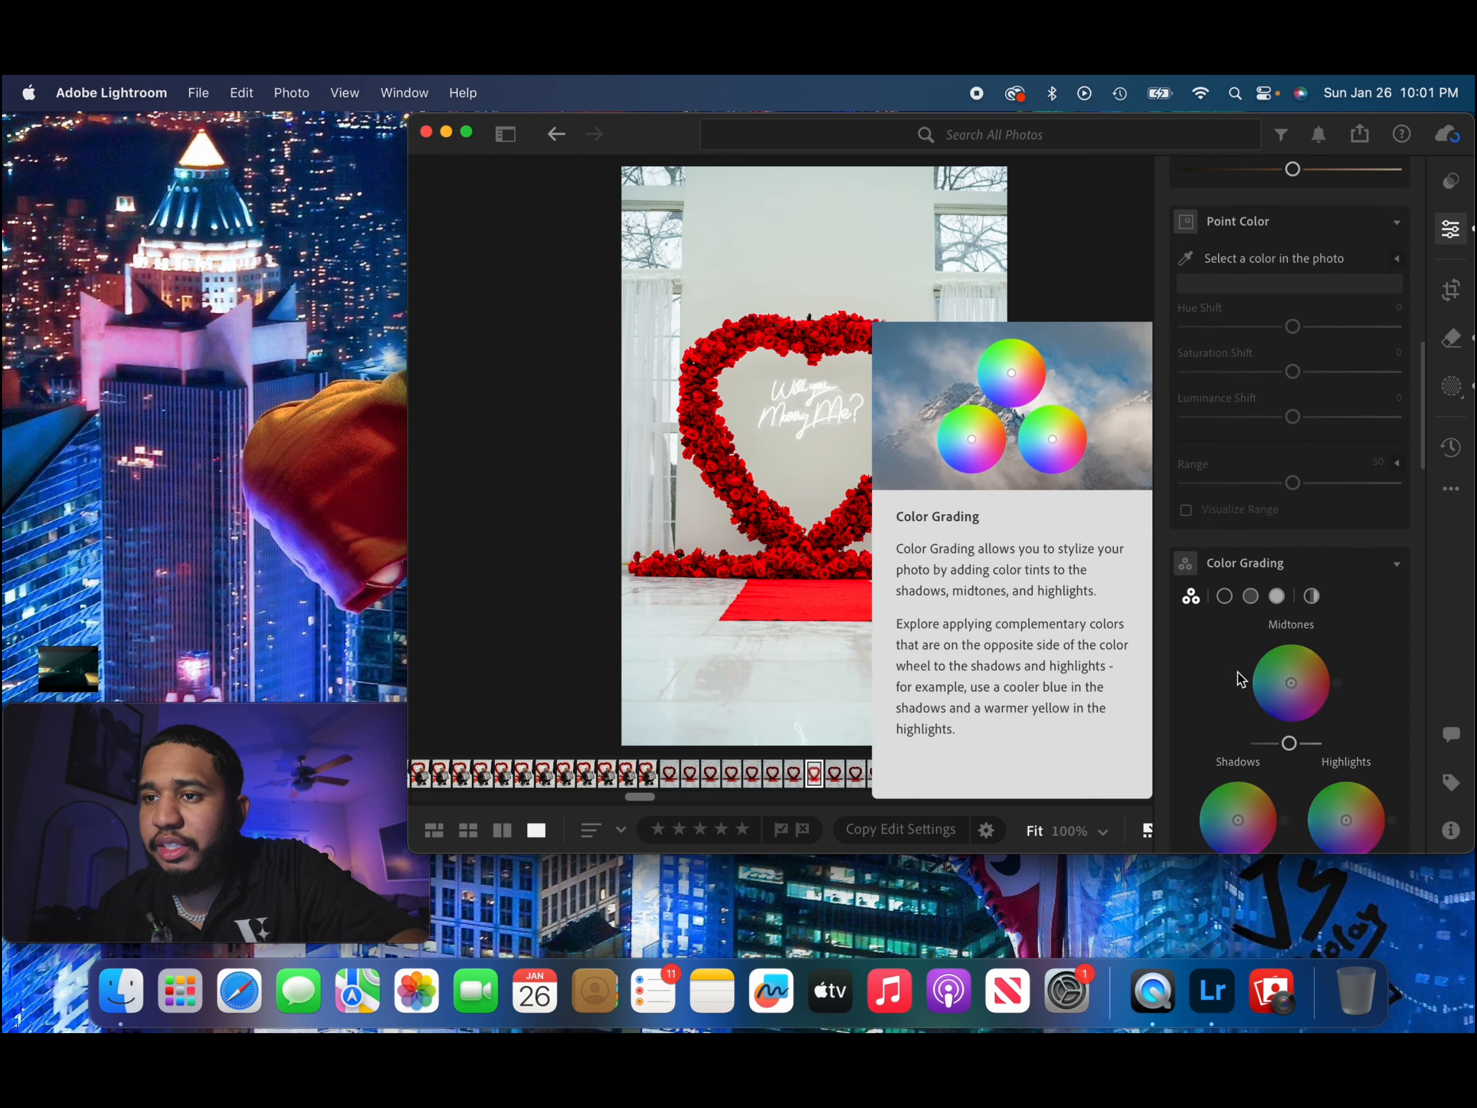
pyautogui.scroll(-2, 1239, 674)
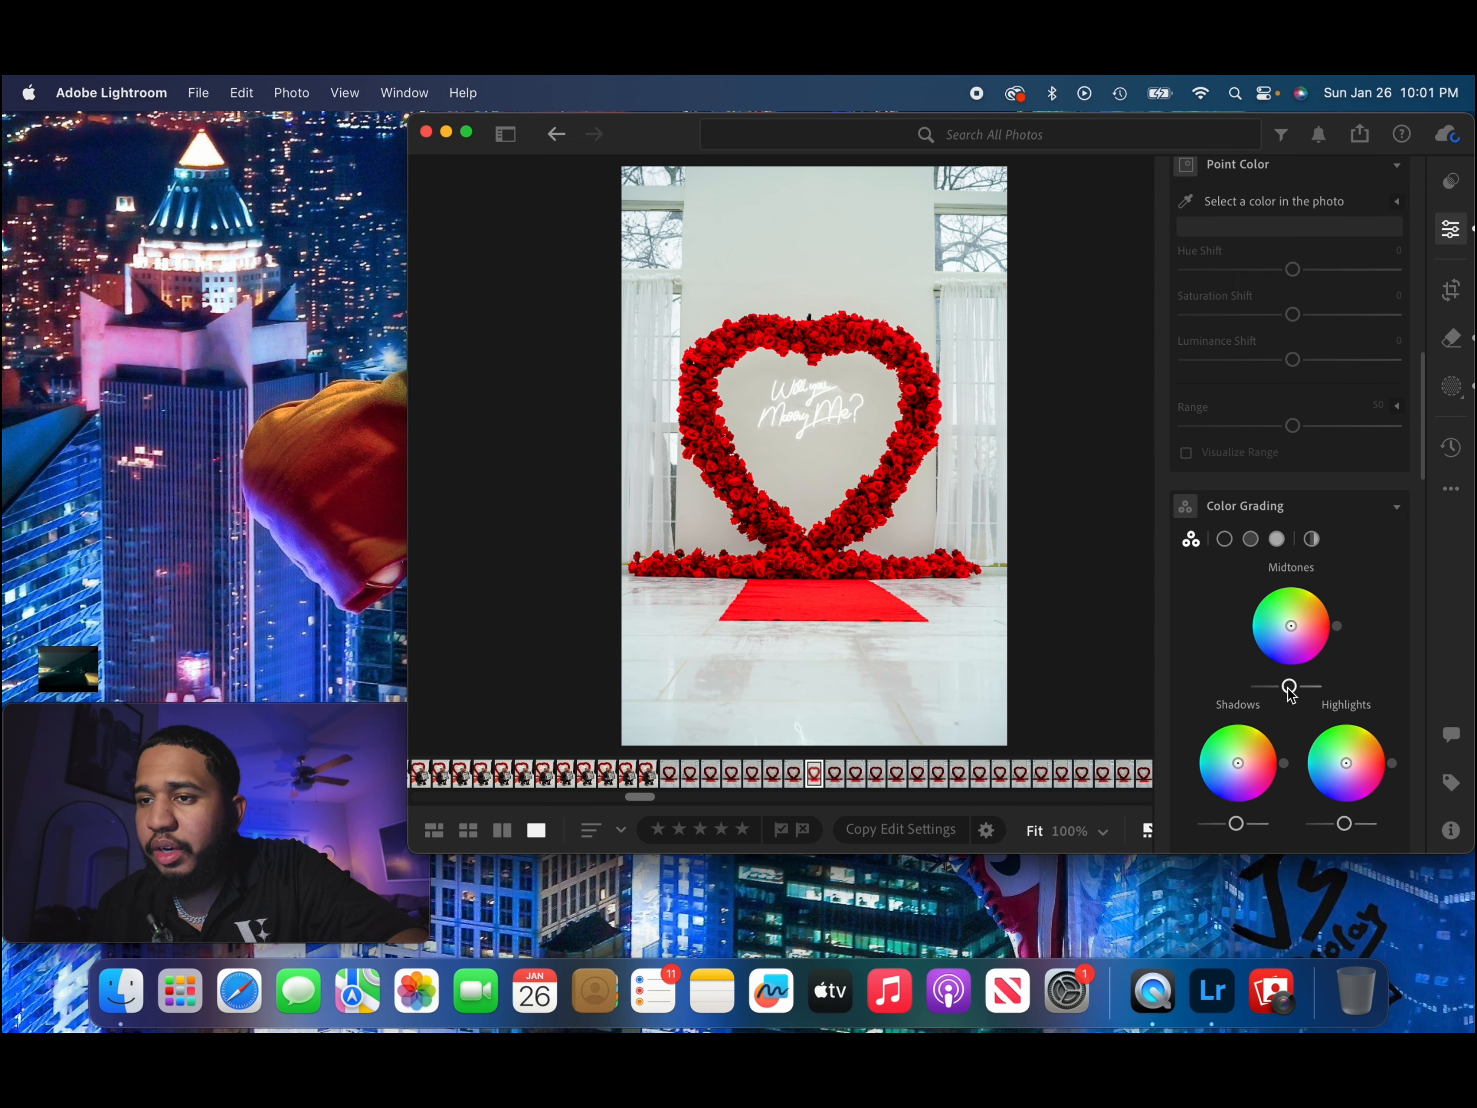
pyautogui.scroll(-3, 1285, 674)
pyautogui.moveTo(1288, 610); pyautogui.dragTo(1285, 615)
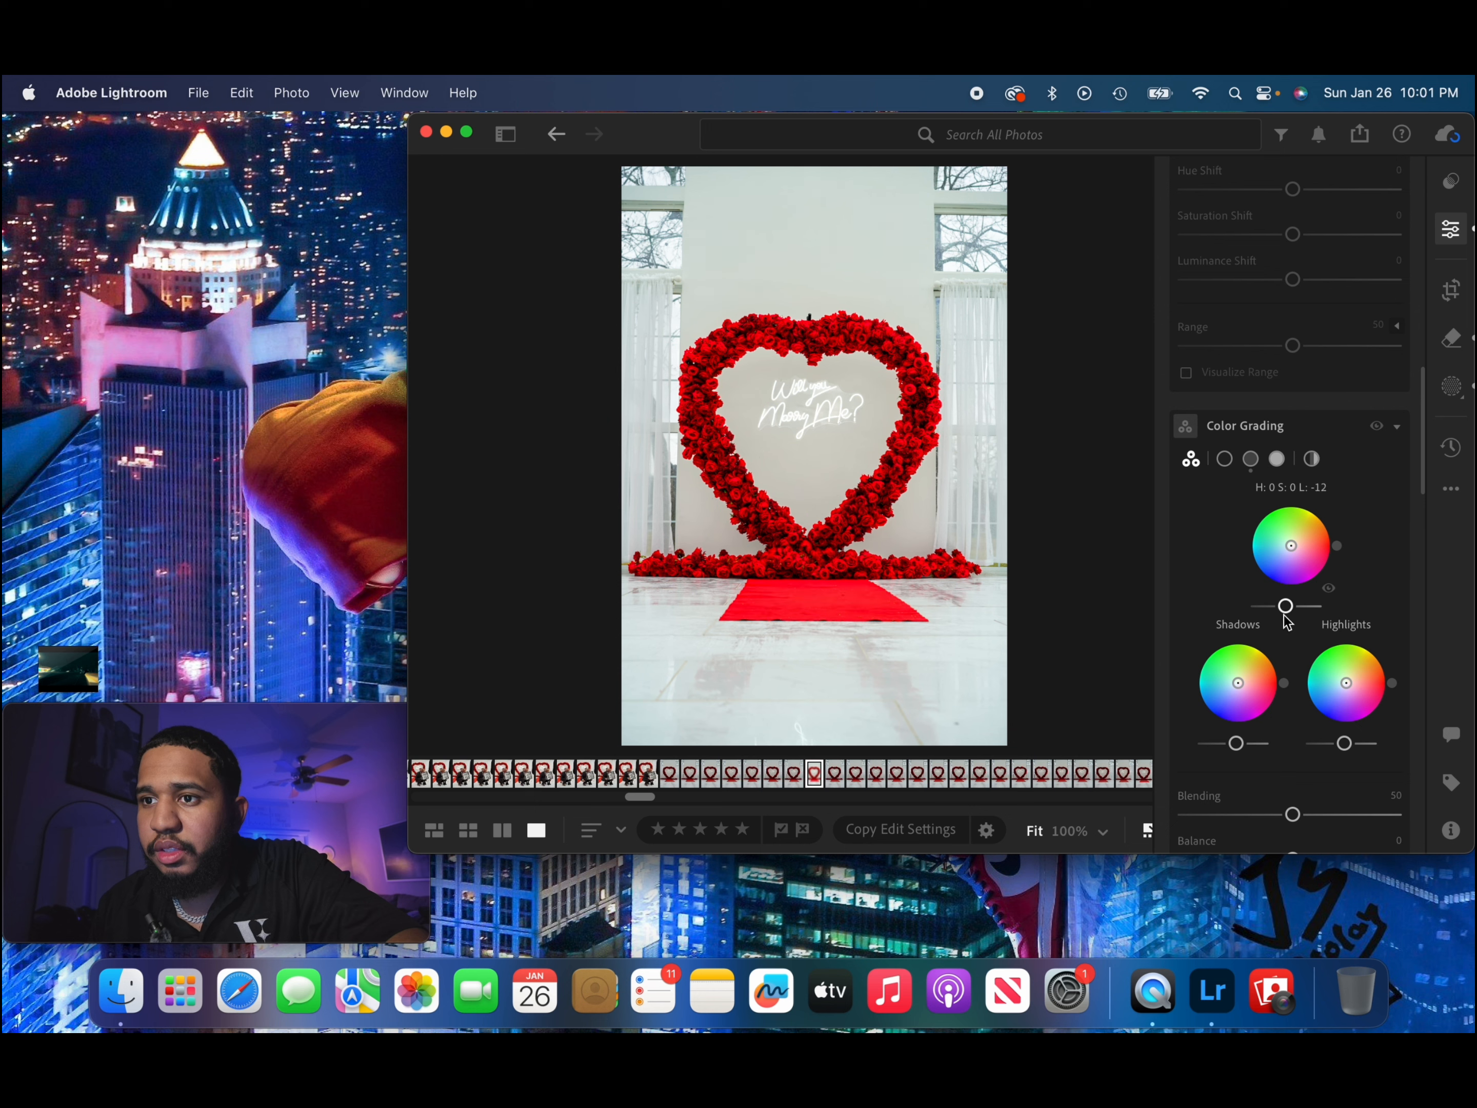
pyautogui.moveTo(1240, 748); pyautogui.dragTo(1236, 750)
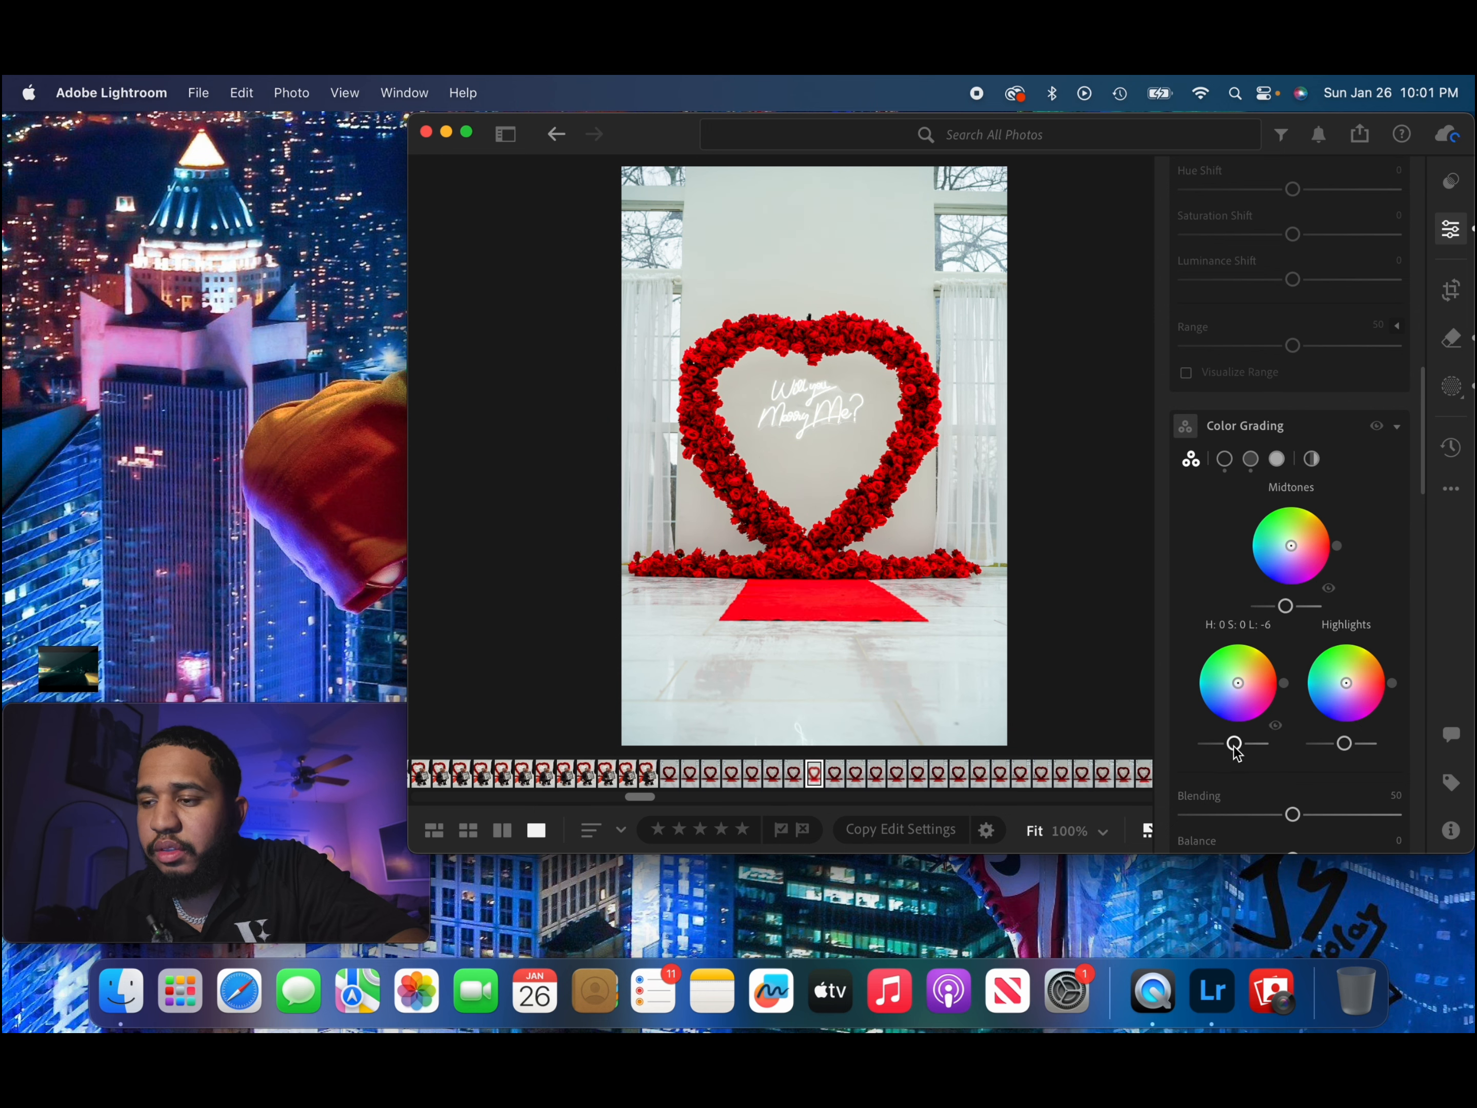
pyautogui.moveTo(1344, 744); pyautogui.dragTo(1335, 748)
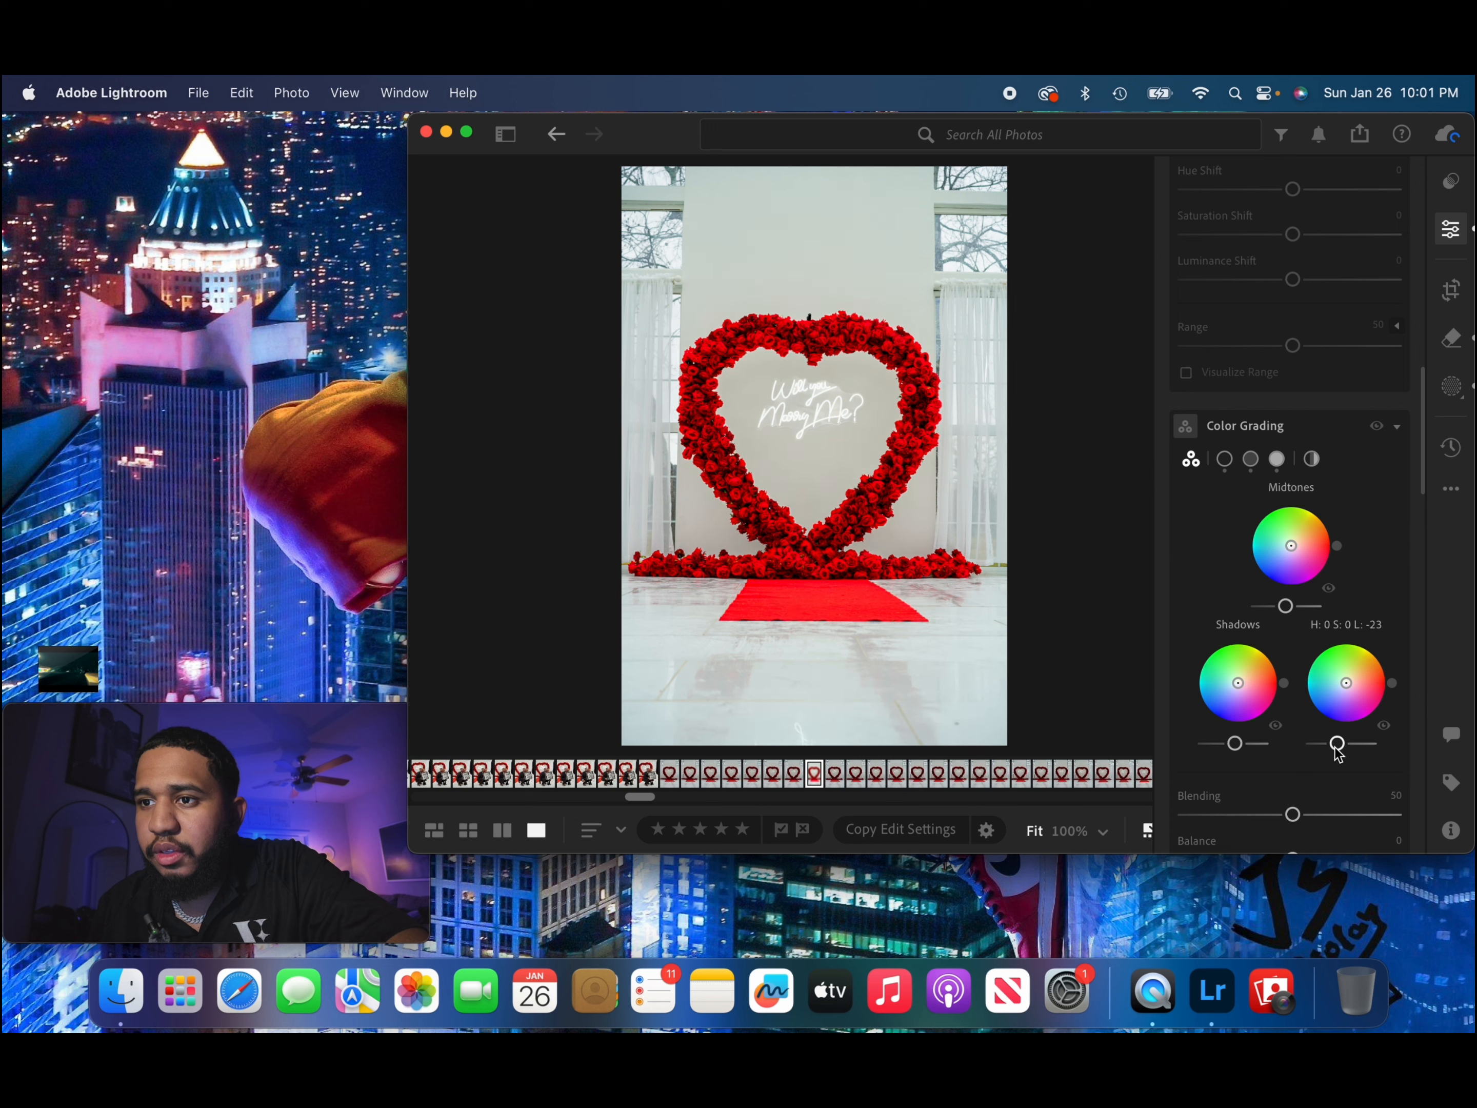
# Set the Color Grading Blending to 51 and Balance to −26.
pyautogui.scroll(-5, 1267, 661)
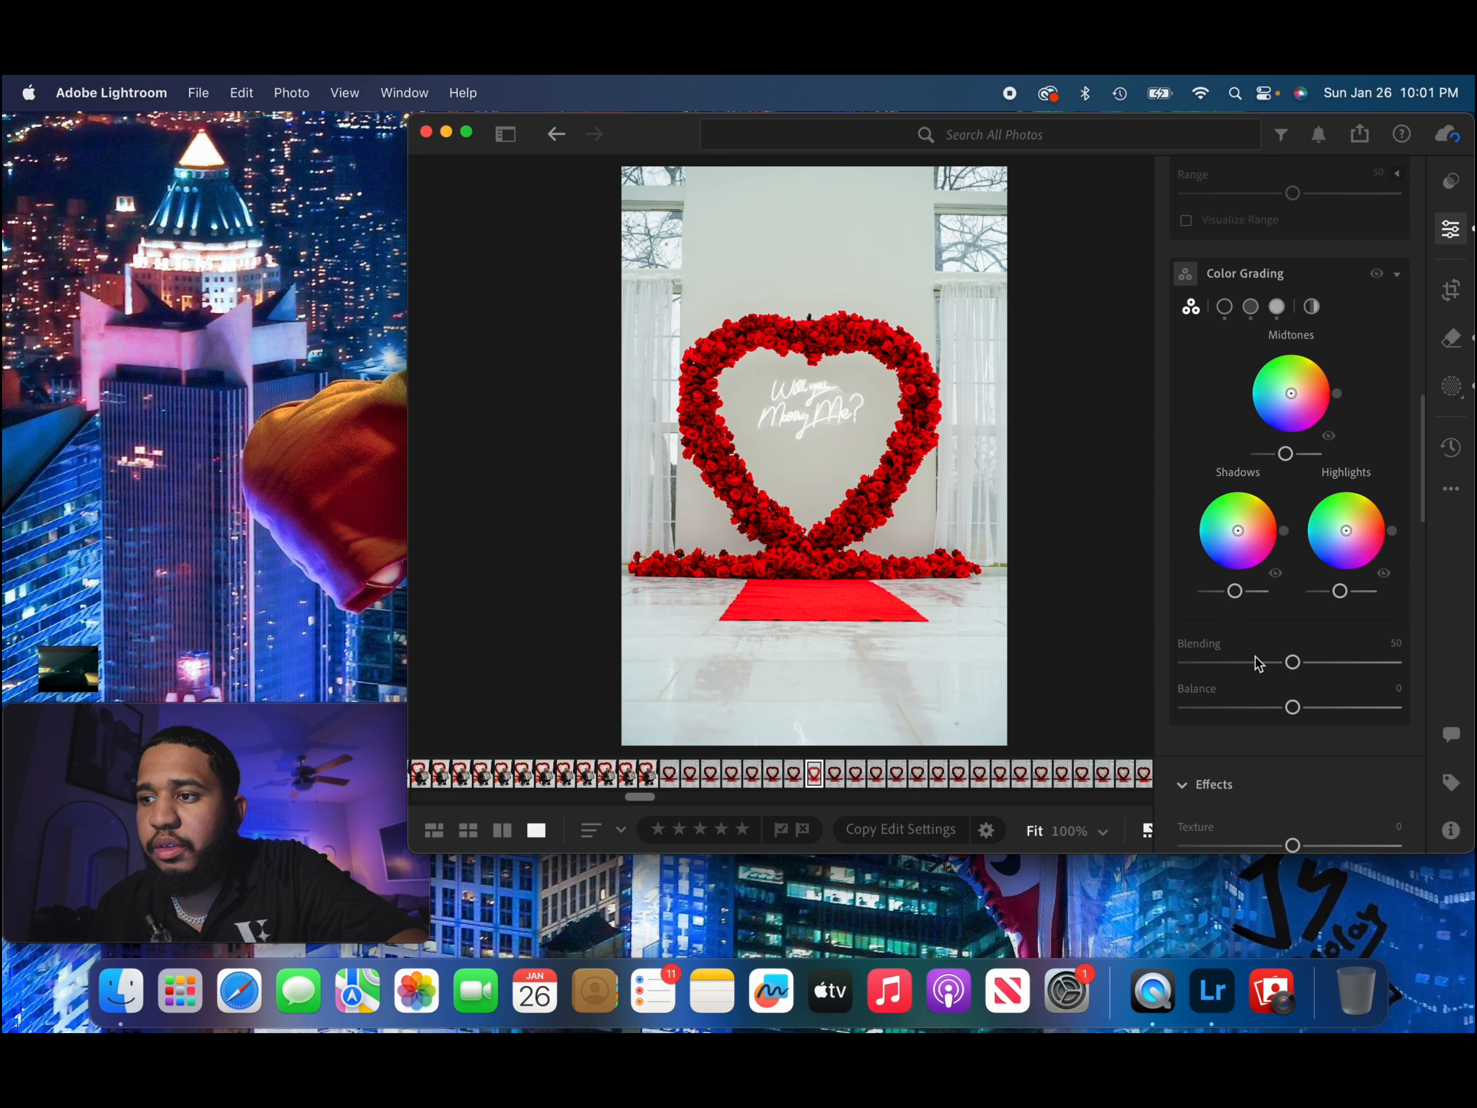
pyautogui.moveTo(1236, 671); pyautogui.dragTo(1264, 711)
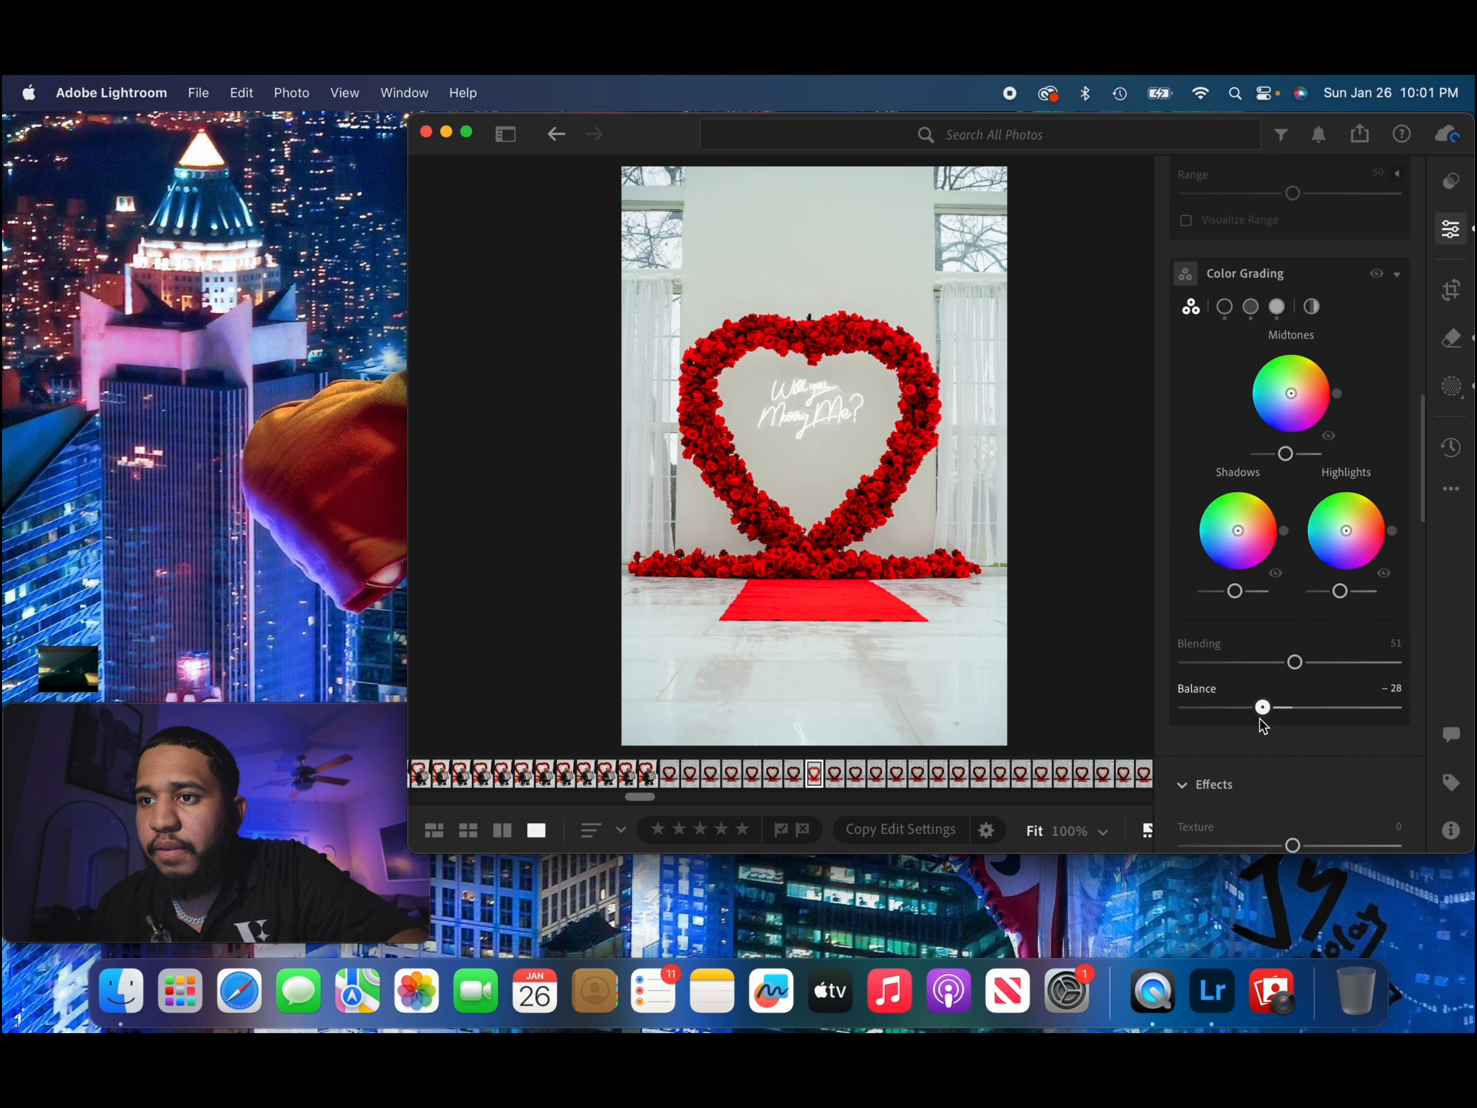
pyautogui.scroll(-3, 1318, 737)
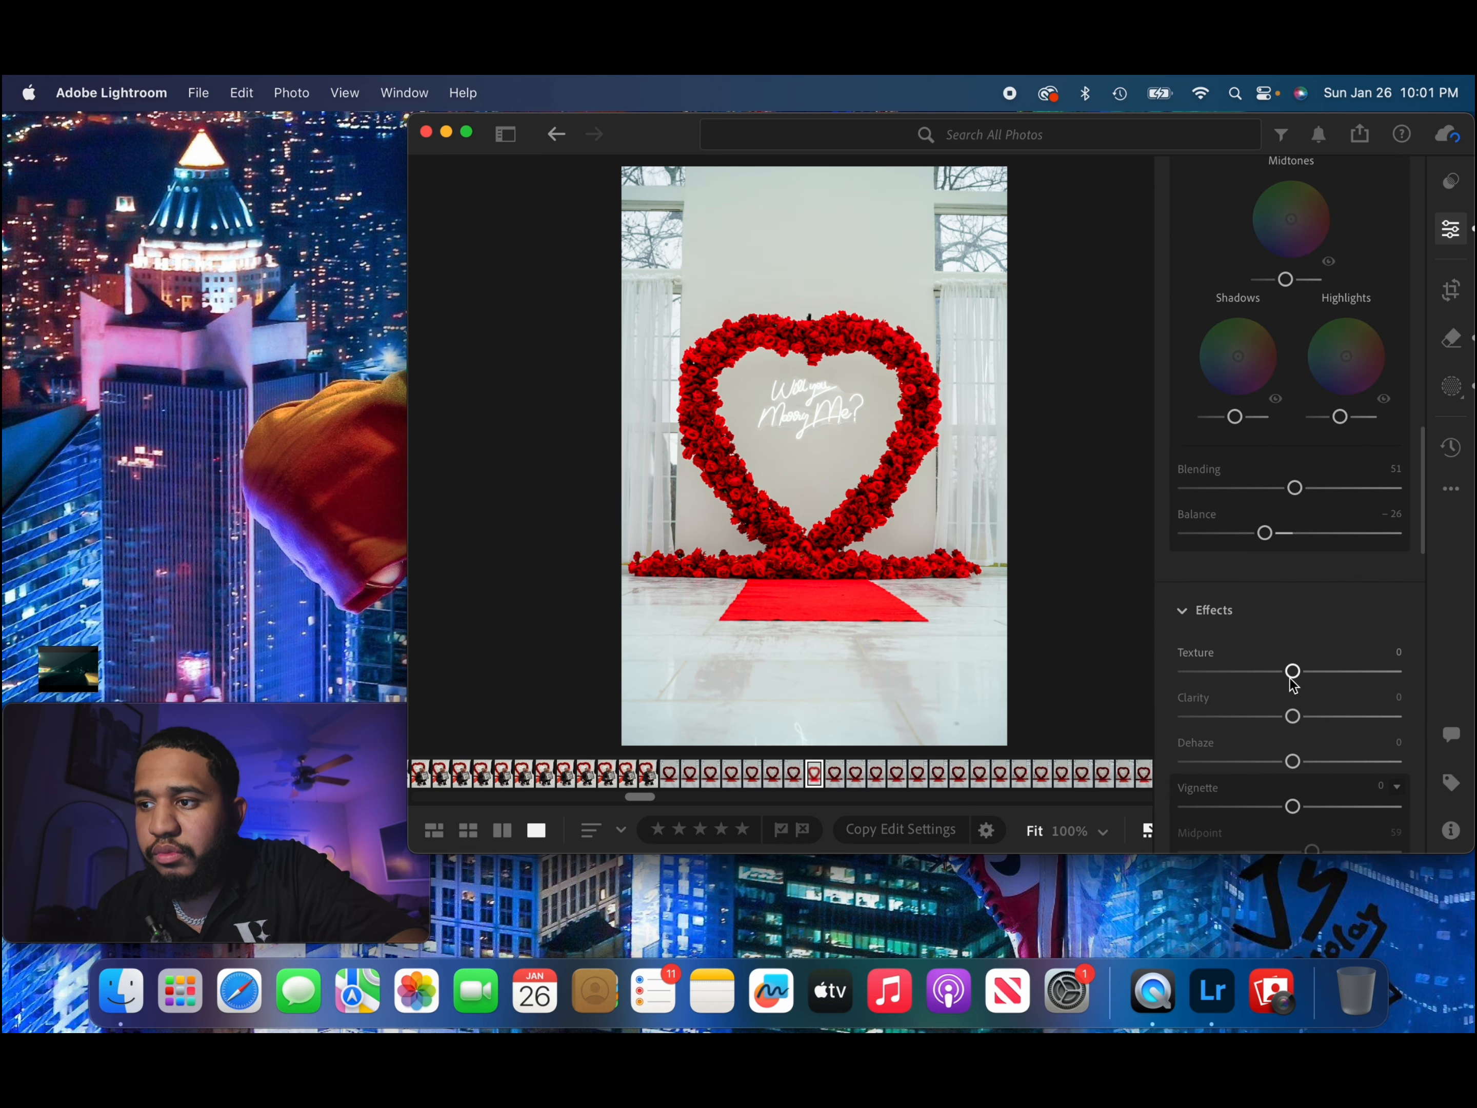
# In the rose-heart photo's Effects, set Texture to −14, Clarity to −13 and Dehaze to −6.
pyautogui.moveTo(1286, 679); pyautogui.dragTo(1276, 683)
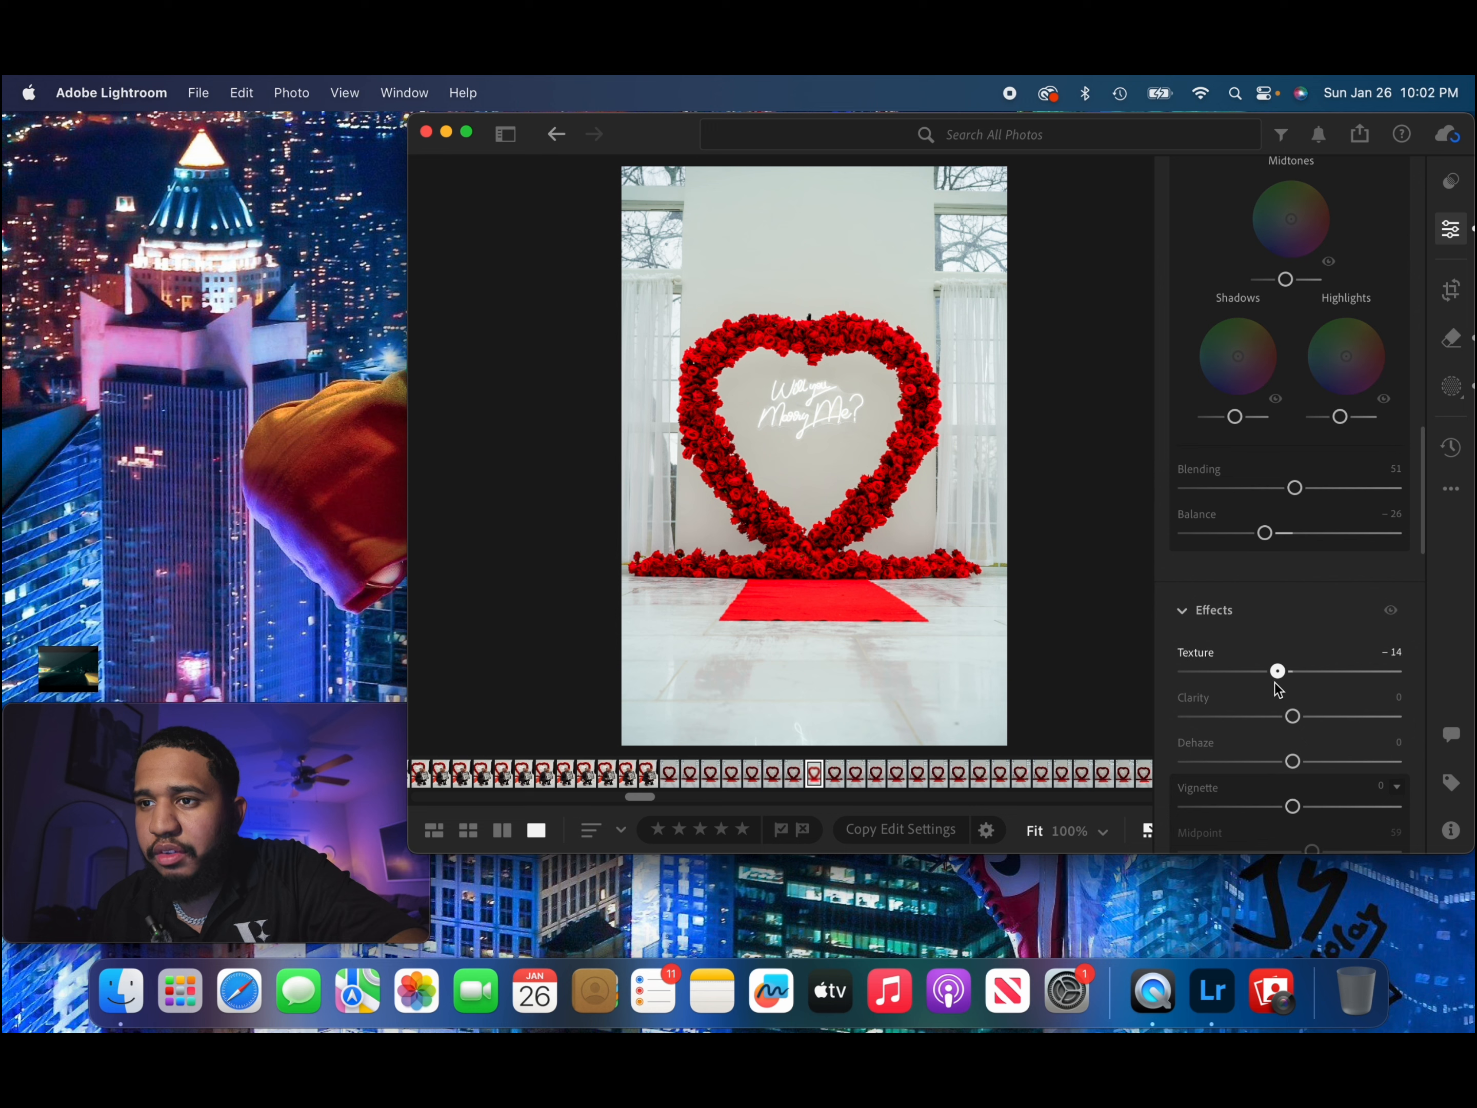
pyautogui.moveTo(1294, 717); pyautogui.dragTo(1274, 677)
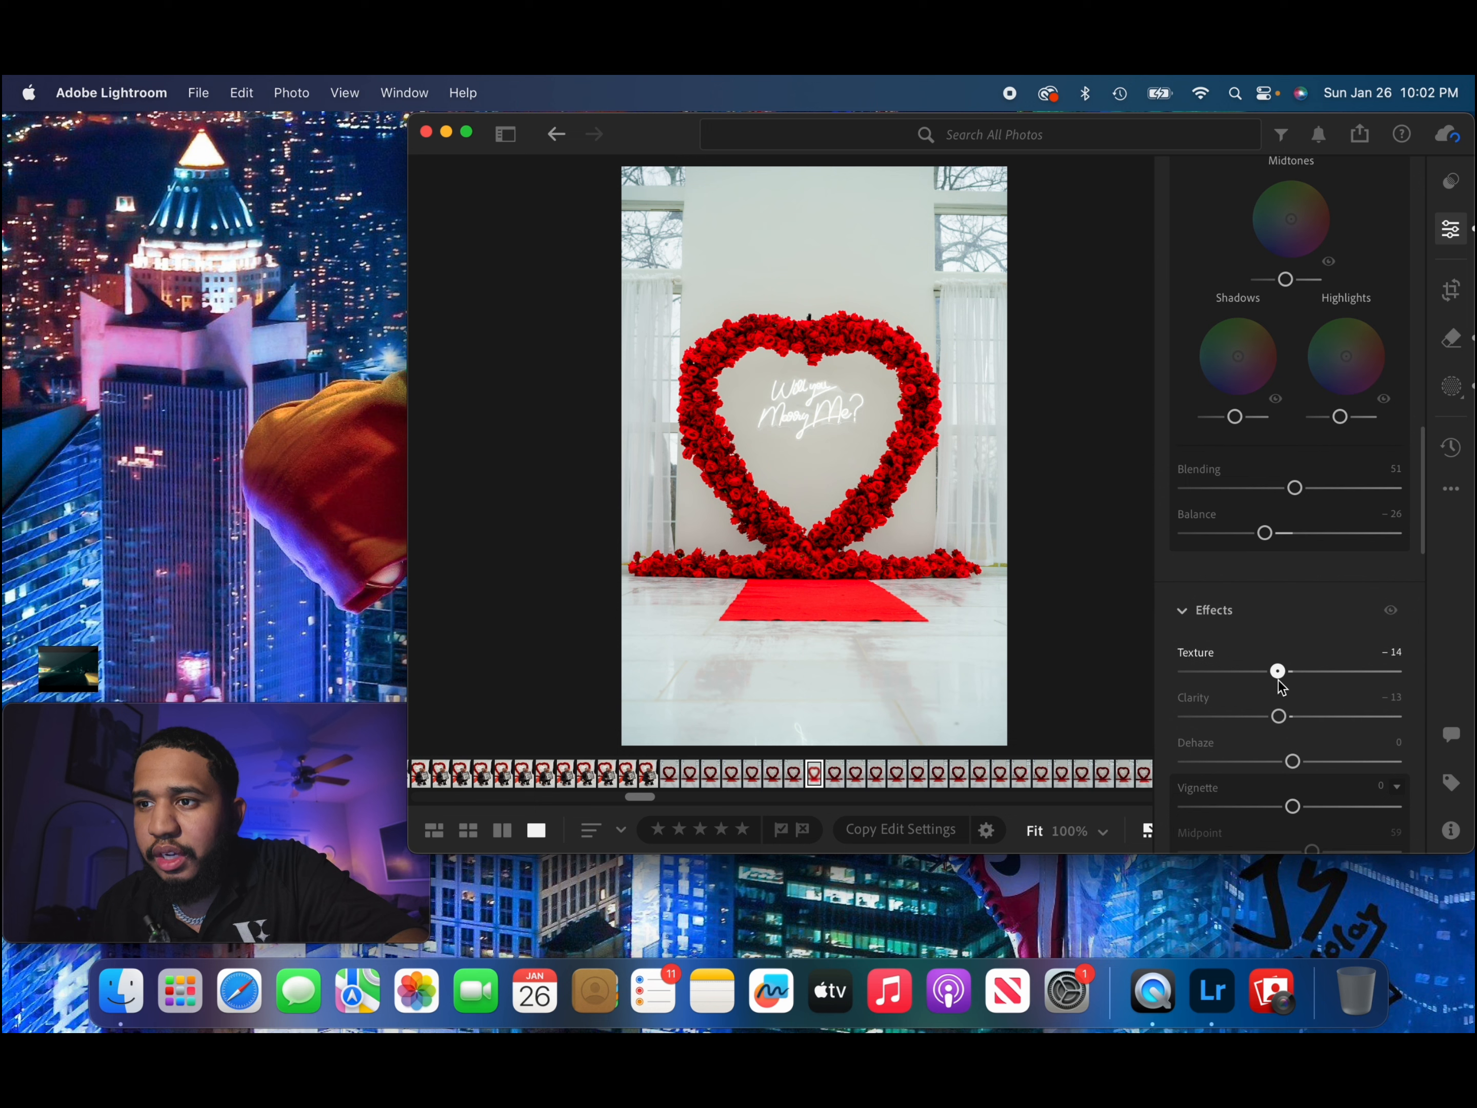
pyautogui.moveTo(1294, 762); pyautogui.dragTo(1291, 765)
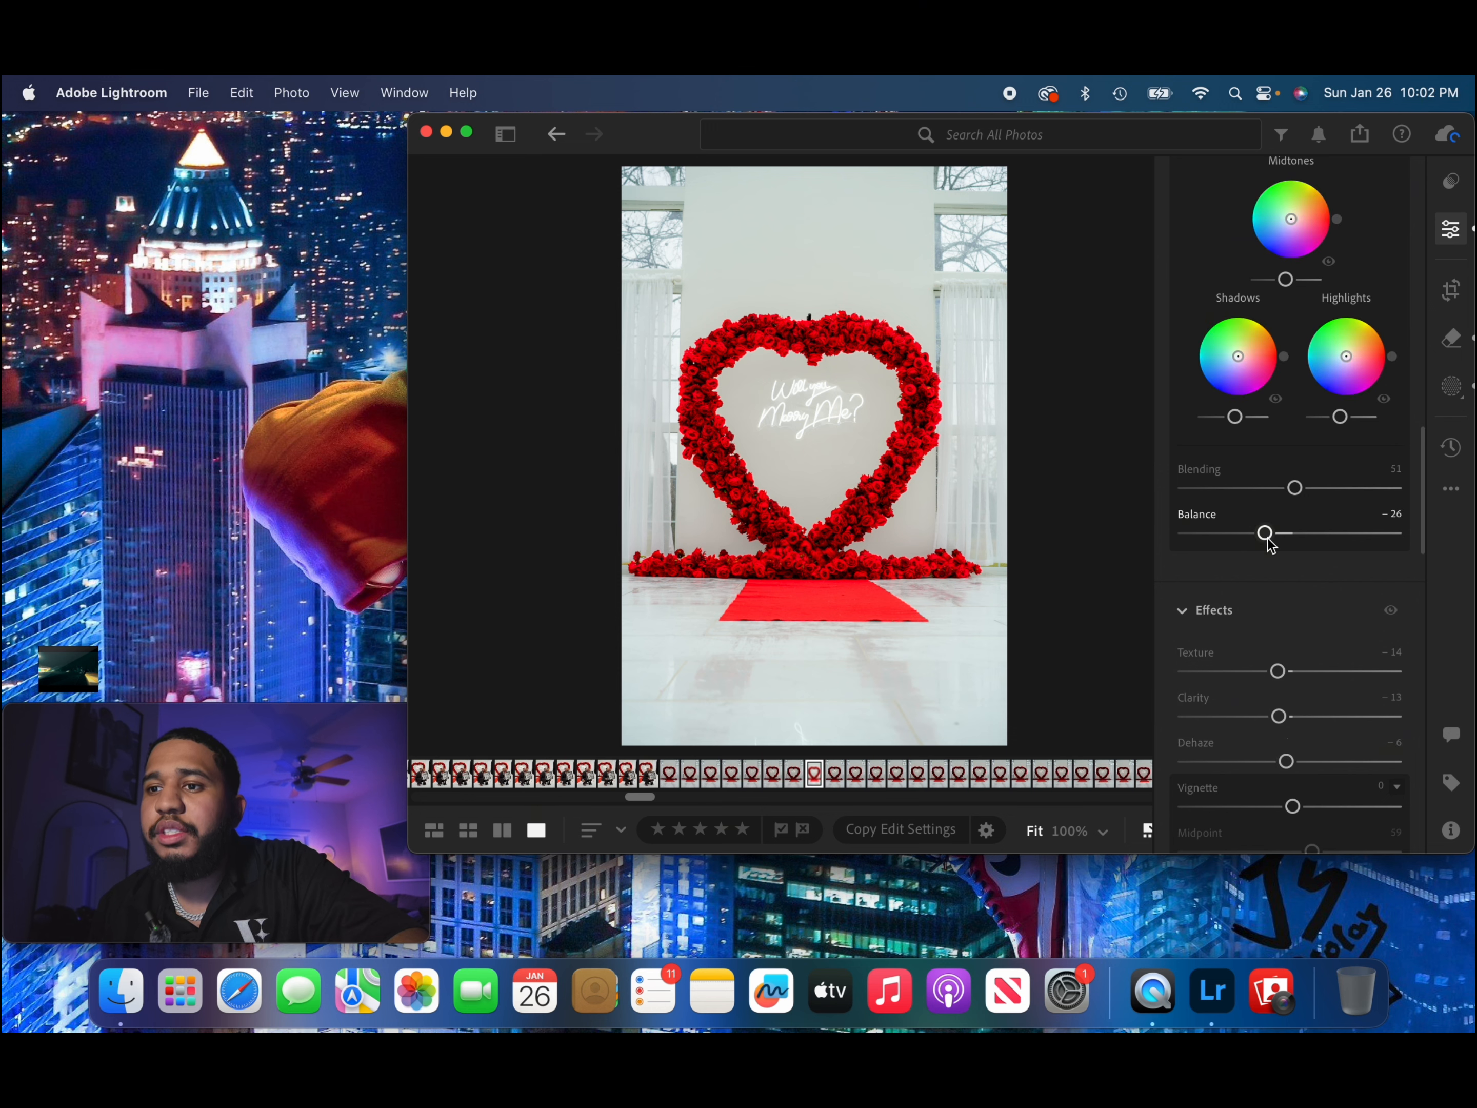
# Review the photo's adjustments and look up its Original in the version history to compare it with the edit.
pyautogui.scroll(2, 1265, 536)
pyautogui.scroll(-15, 1268, 539)
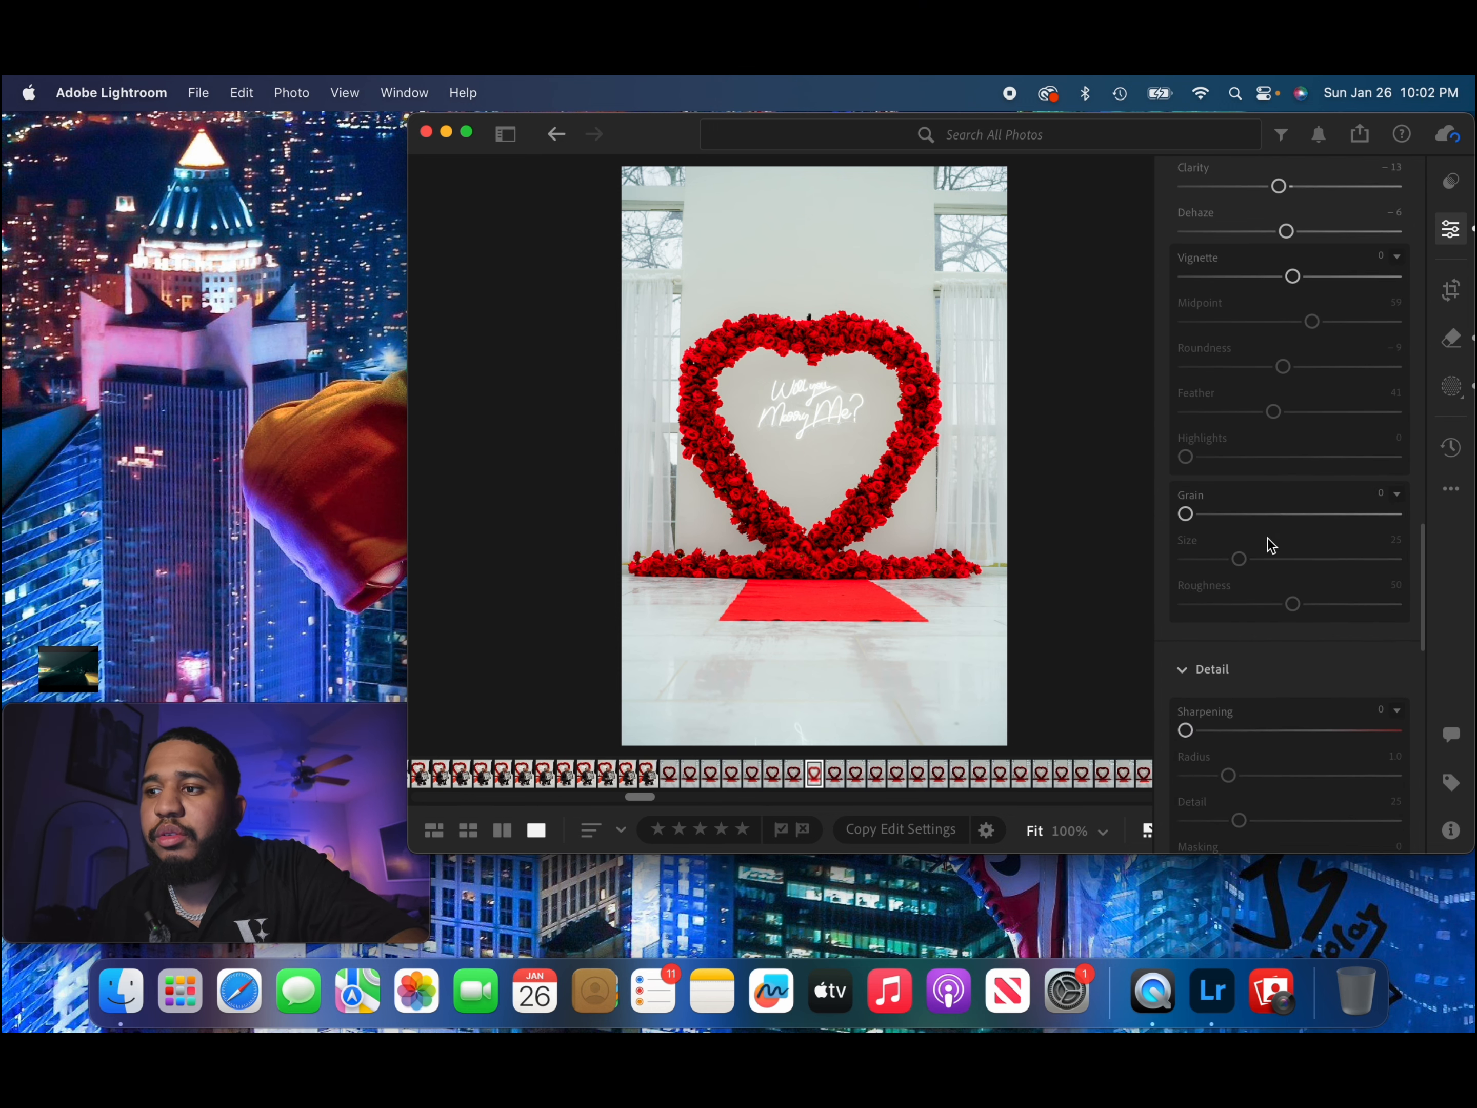
pyautogui.scroll(20, 1269, 539)
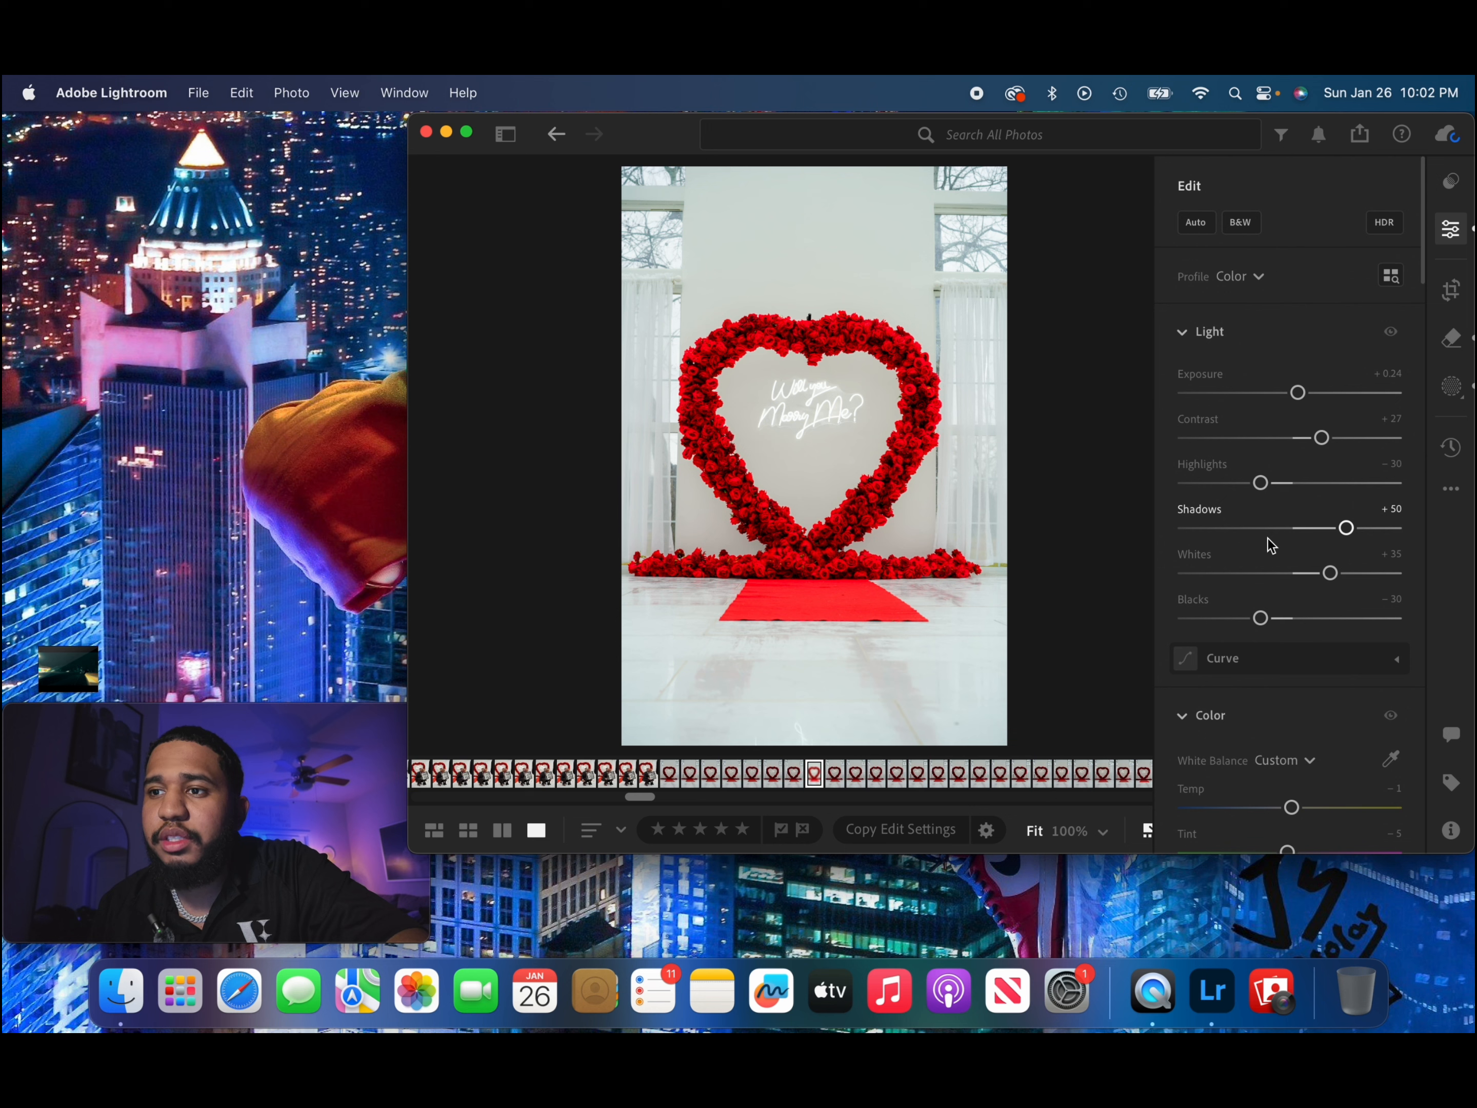
pyautogui.click(1451, 448)
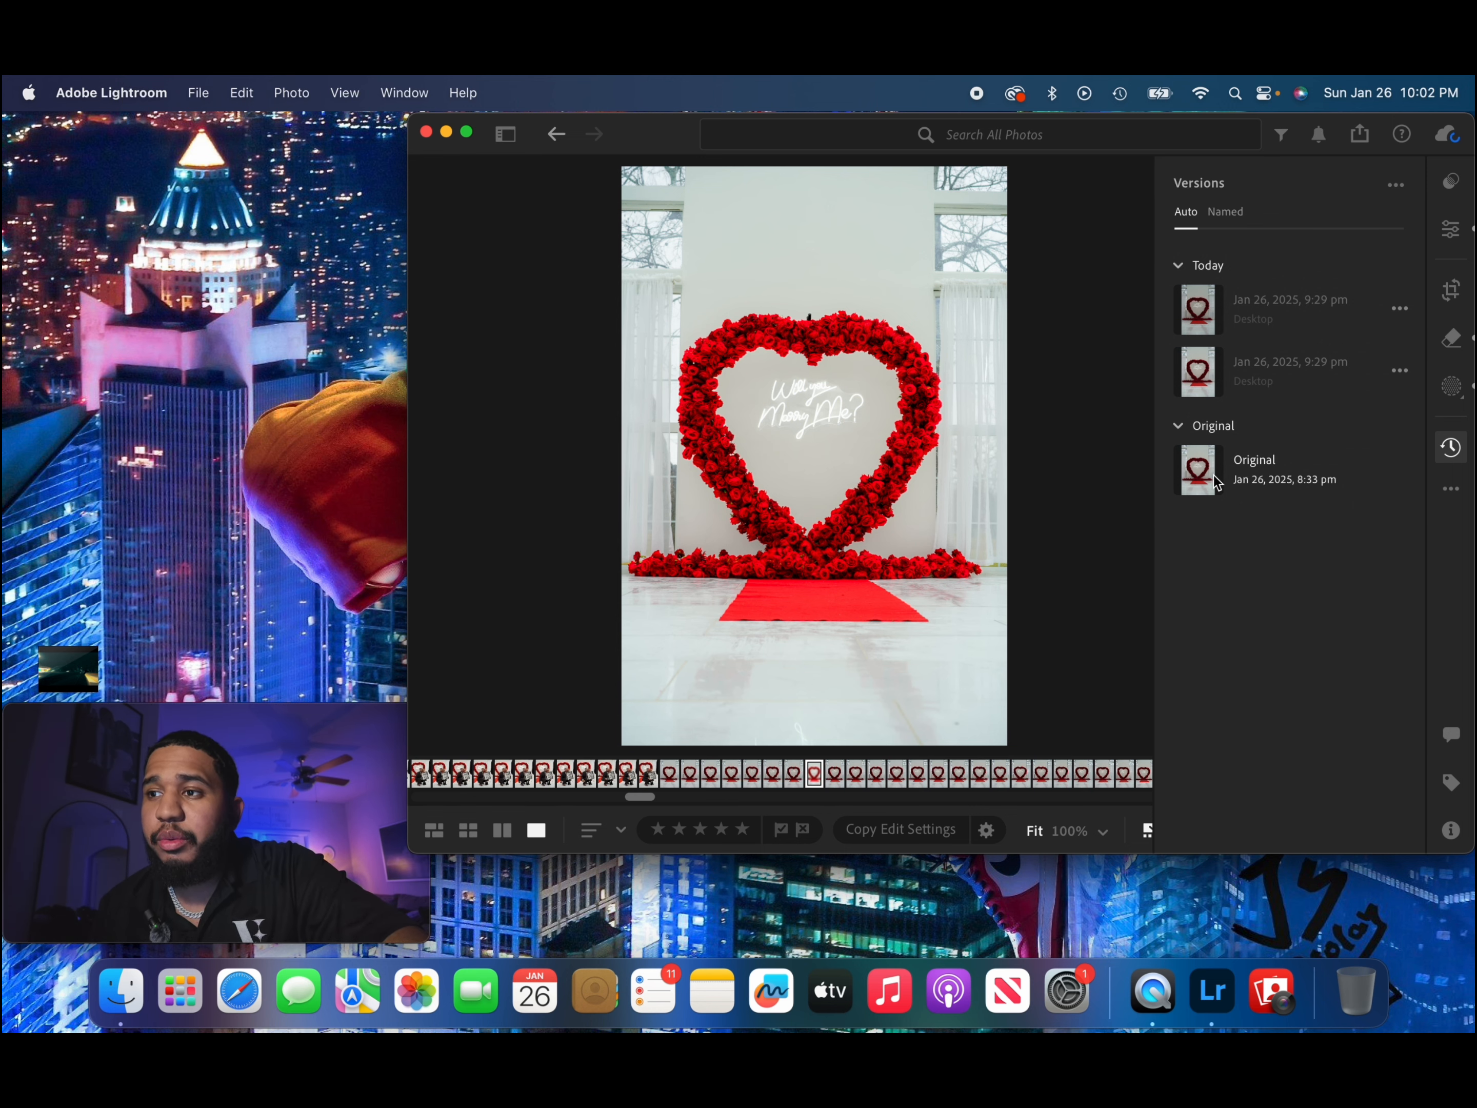
pyautogui.moveTo(1214, 476)
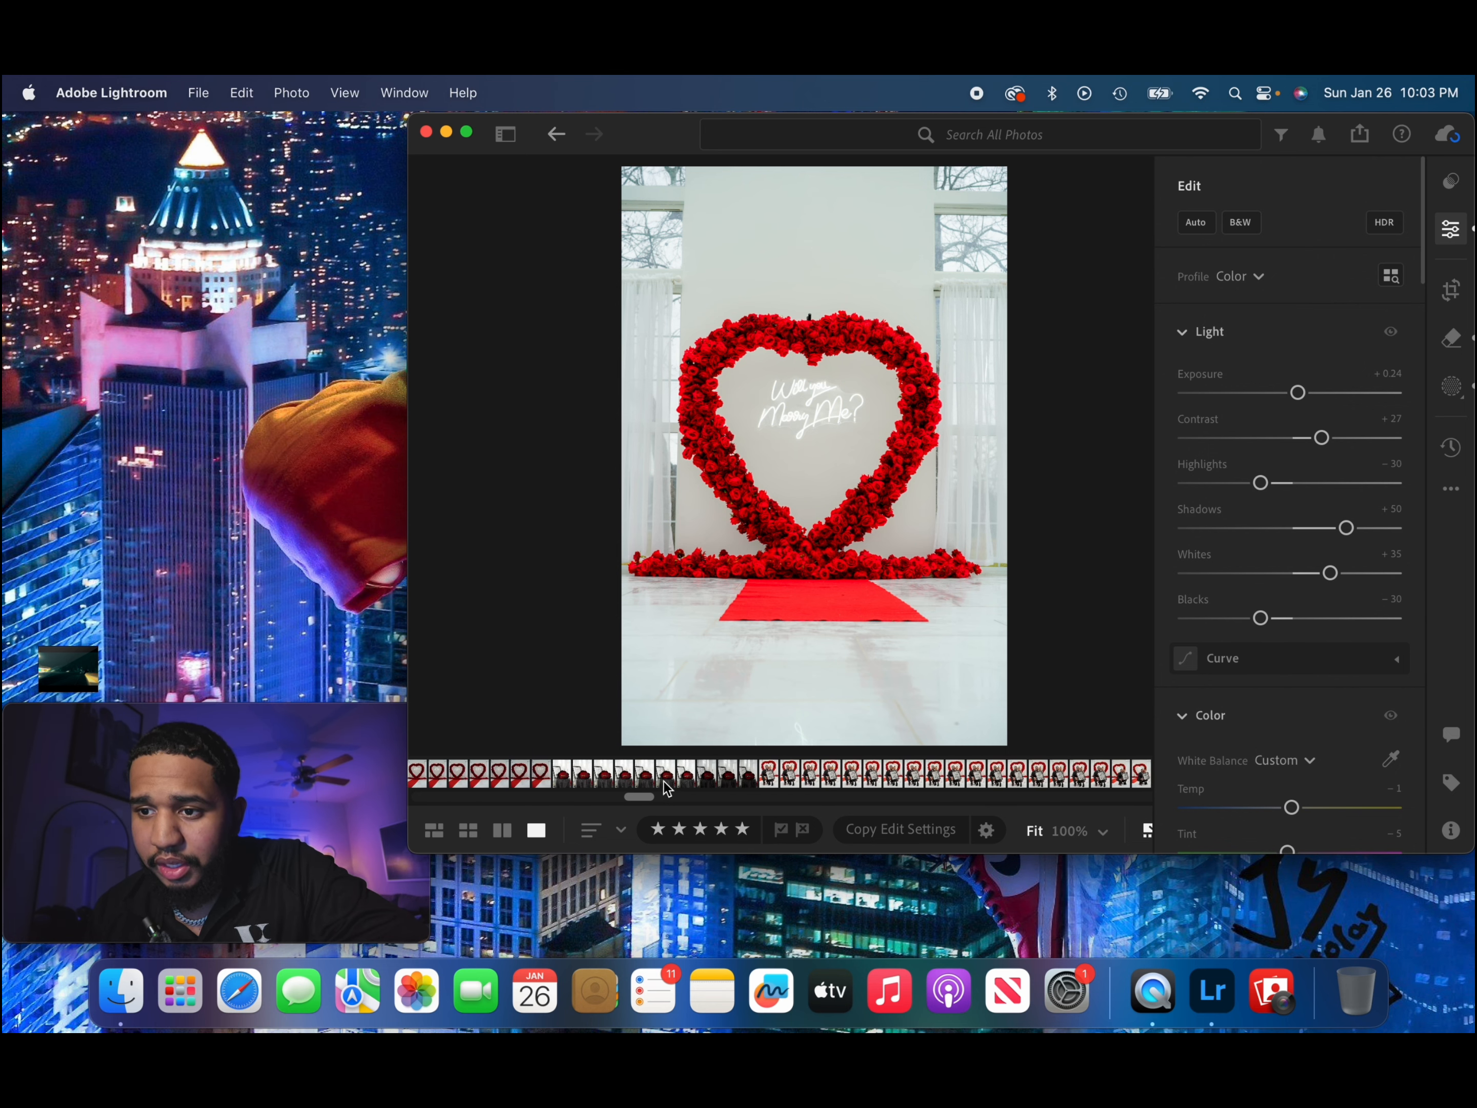
# Compare the similar shots of the girl with the ring box and select one where she smiles at the camera.
pyautogui.click(815, 774)
pyautogui.press('Left')
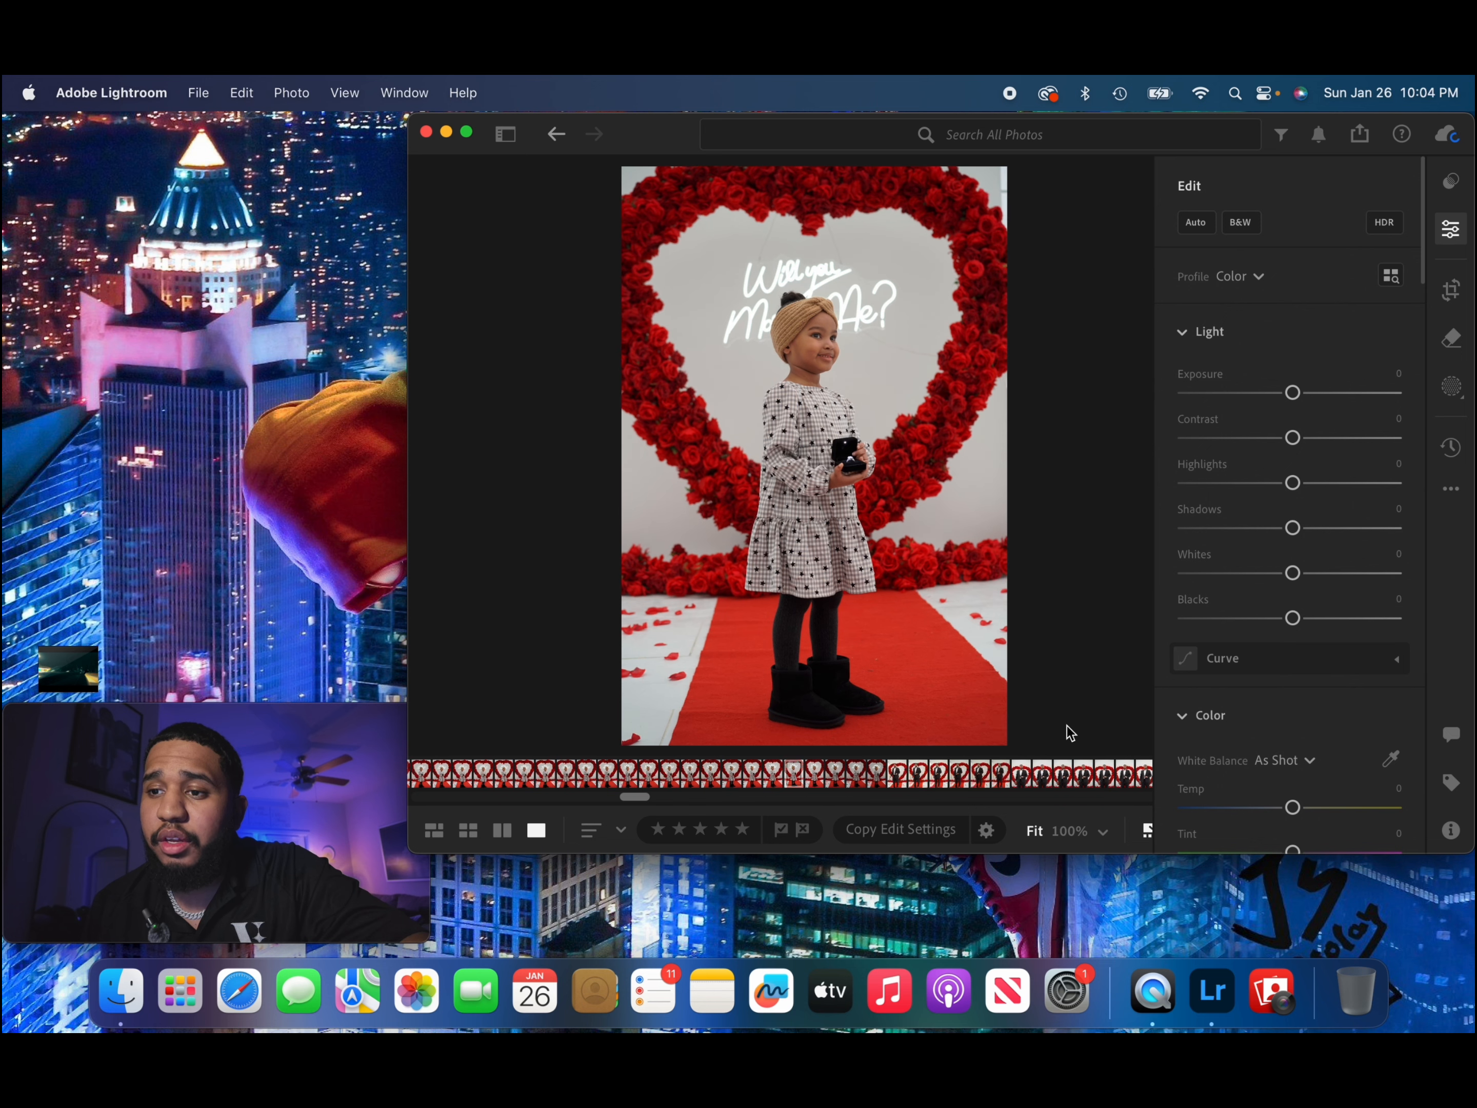
pyautogui.press('Right')
pyautogui.press('Right')
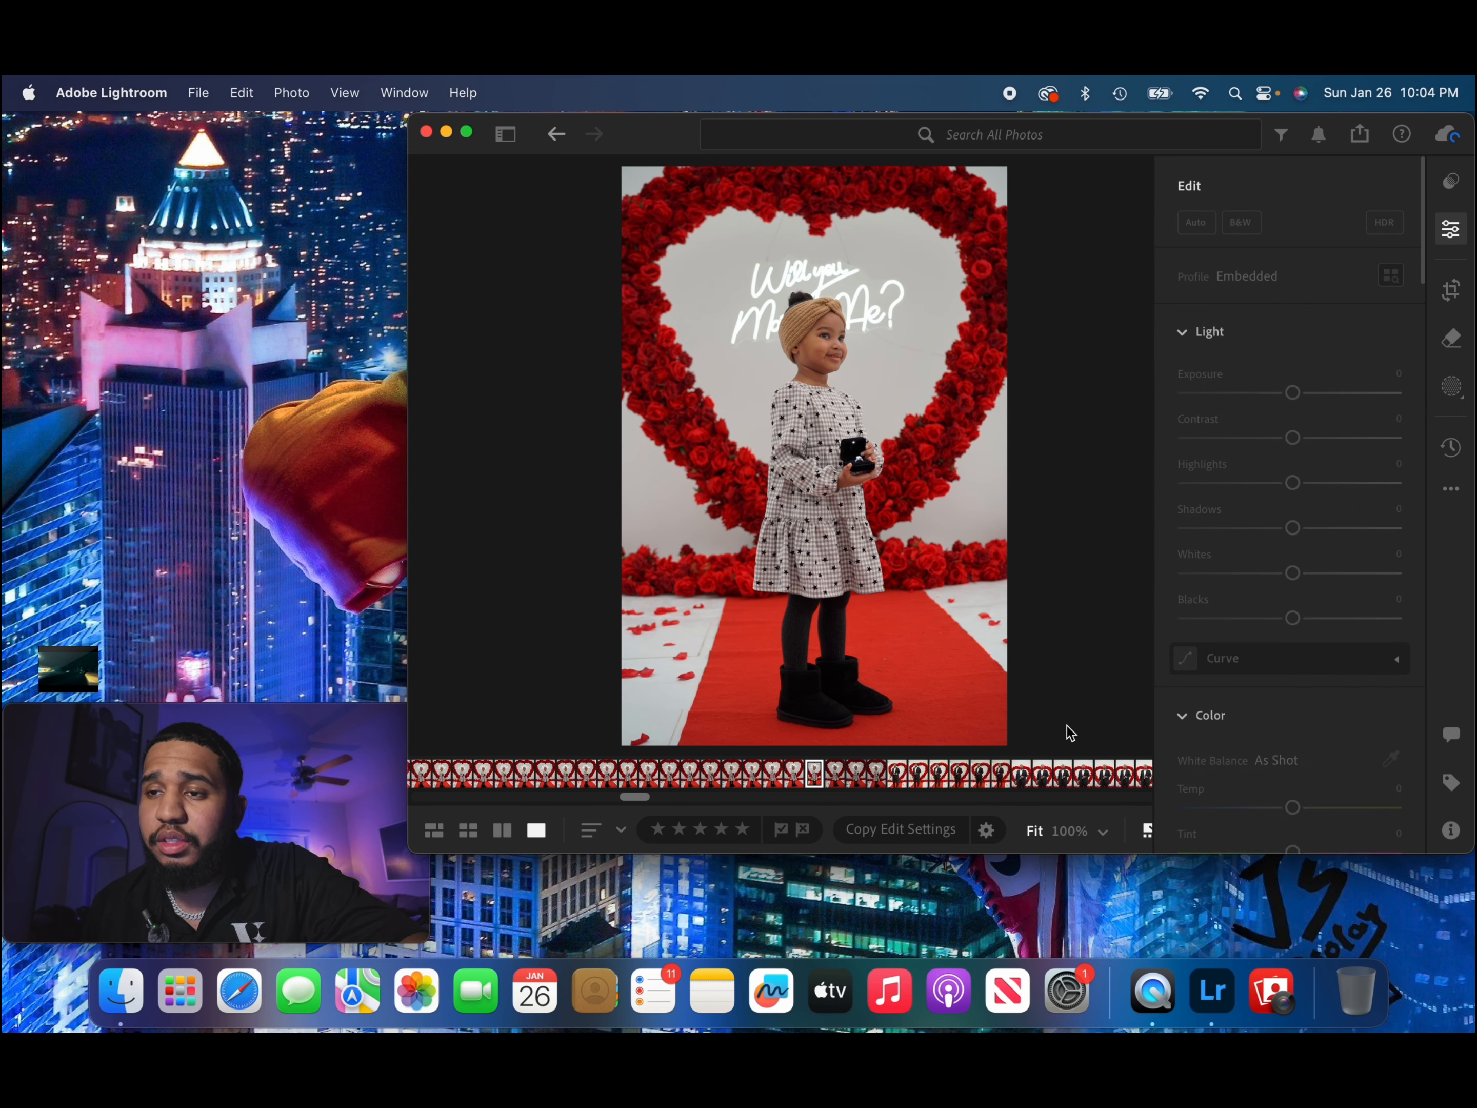
pyautogui.press('Left')
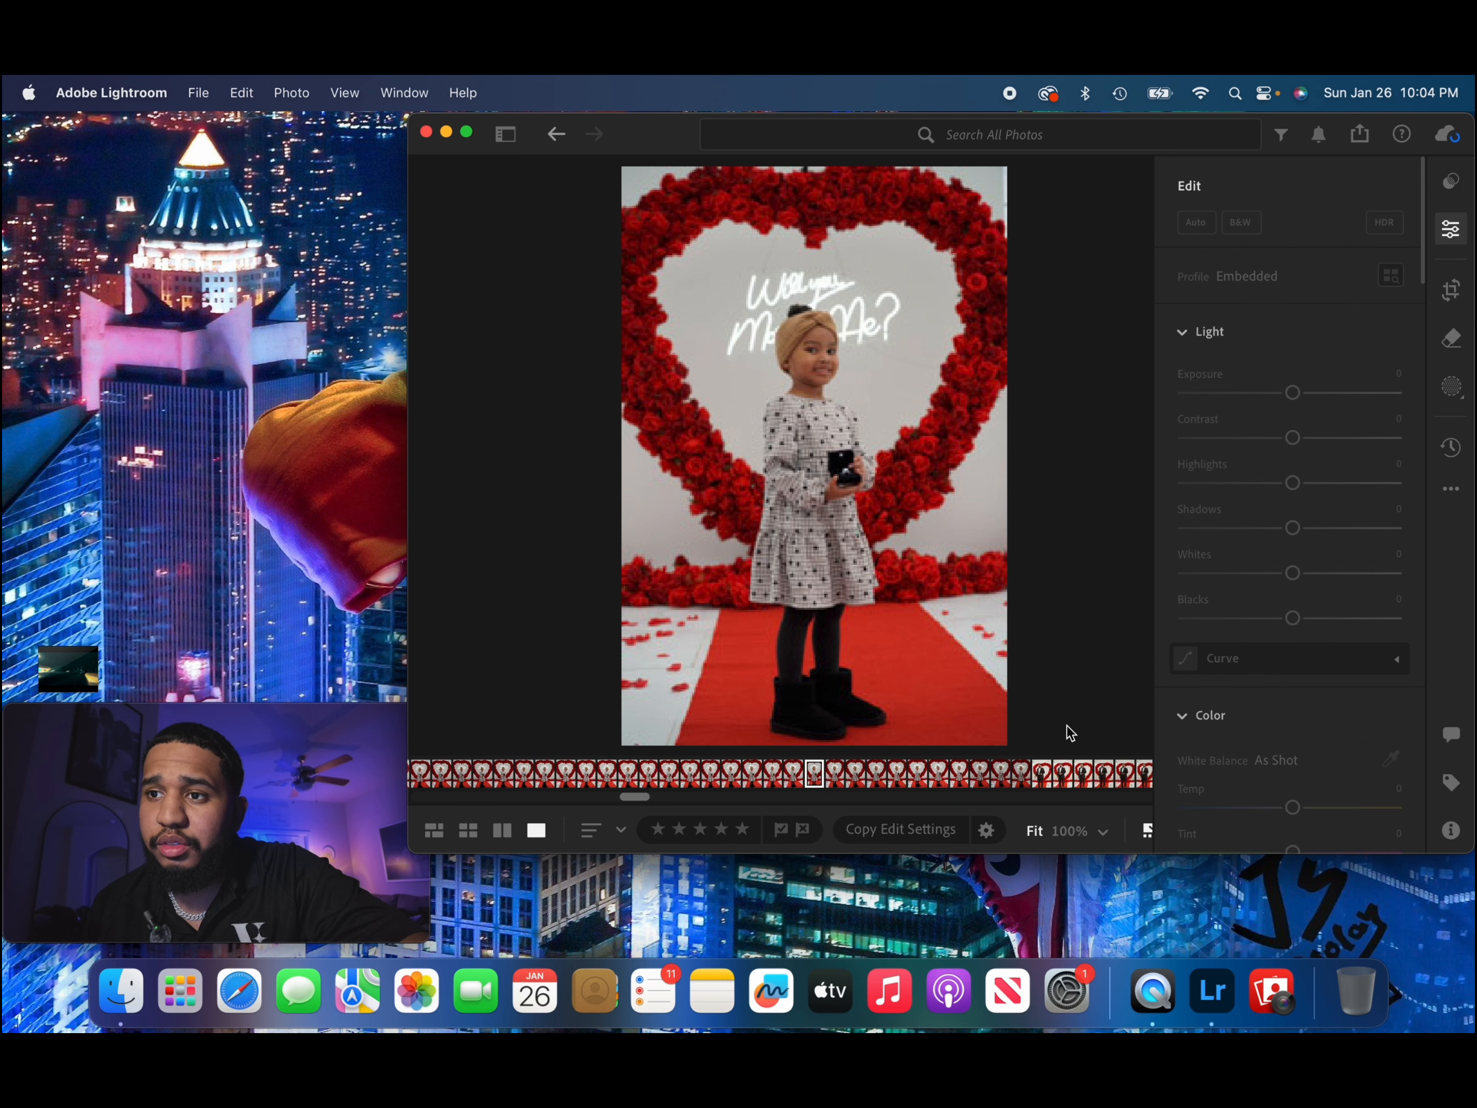
pyautogui.press('Right')
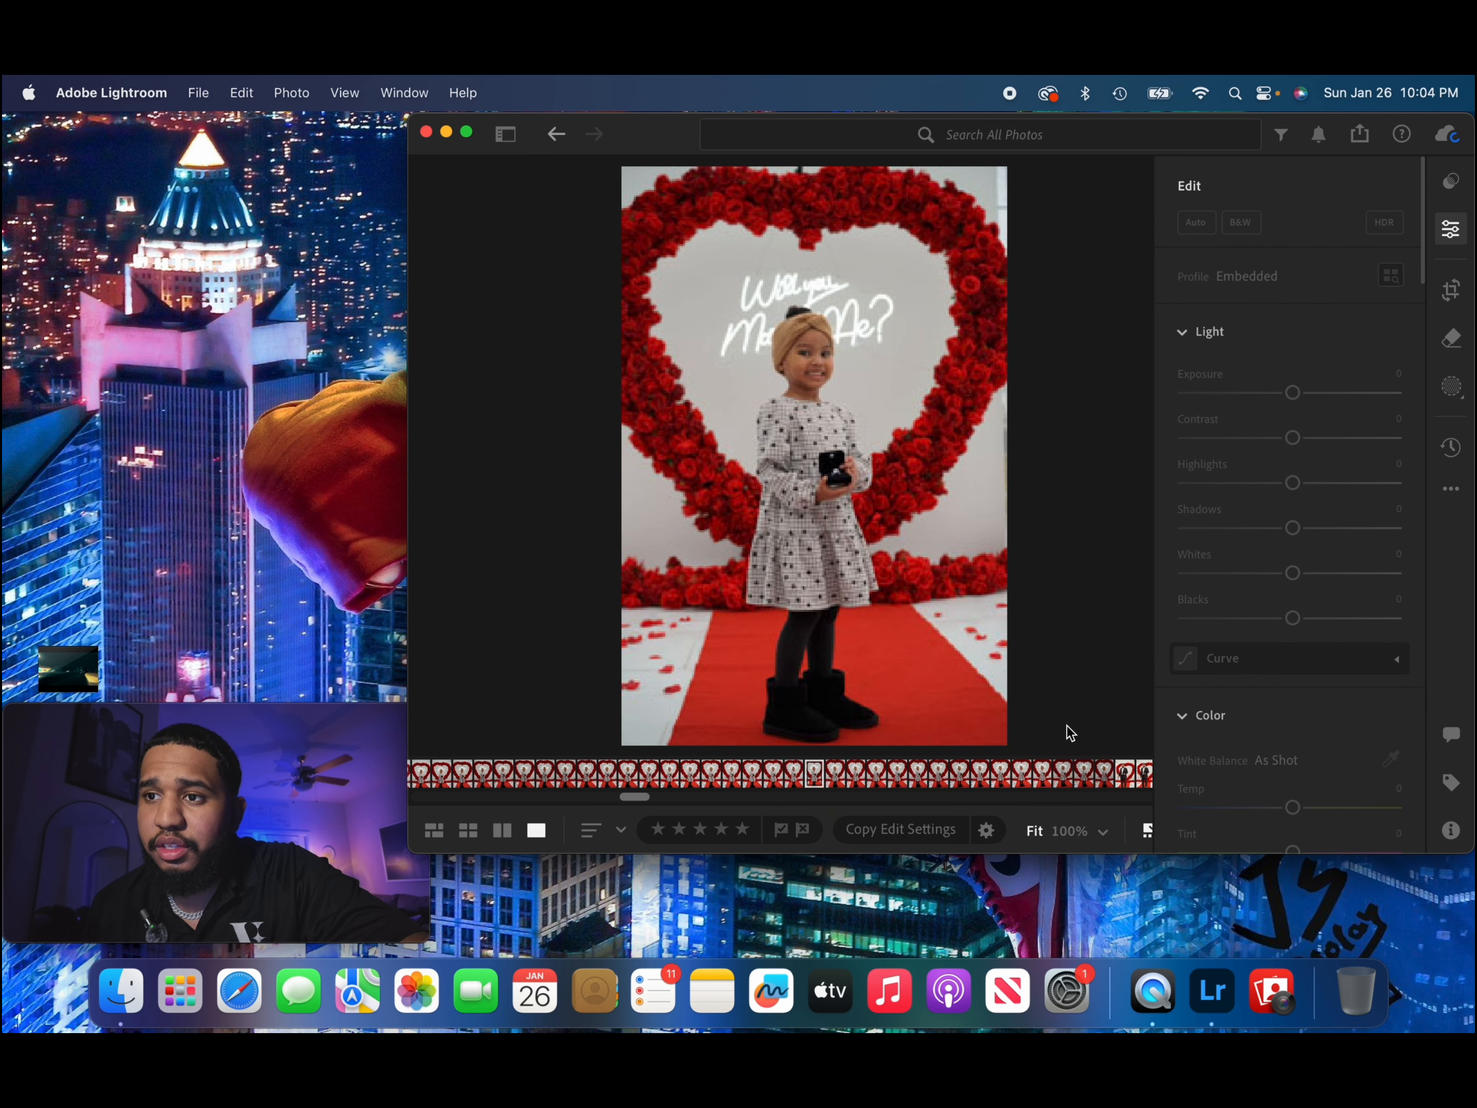
pyautogui.press('Right')
pyautogui.press('Right')
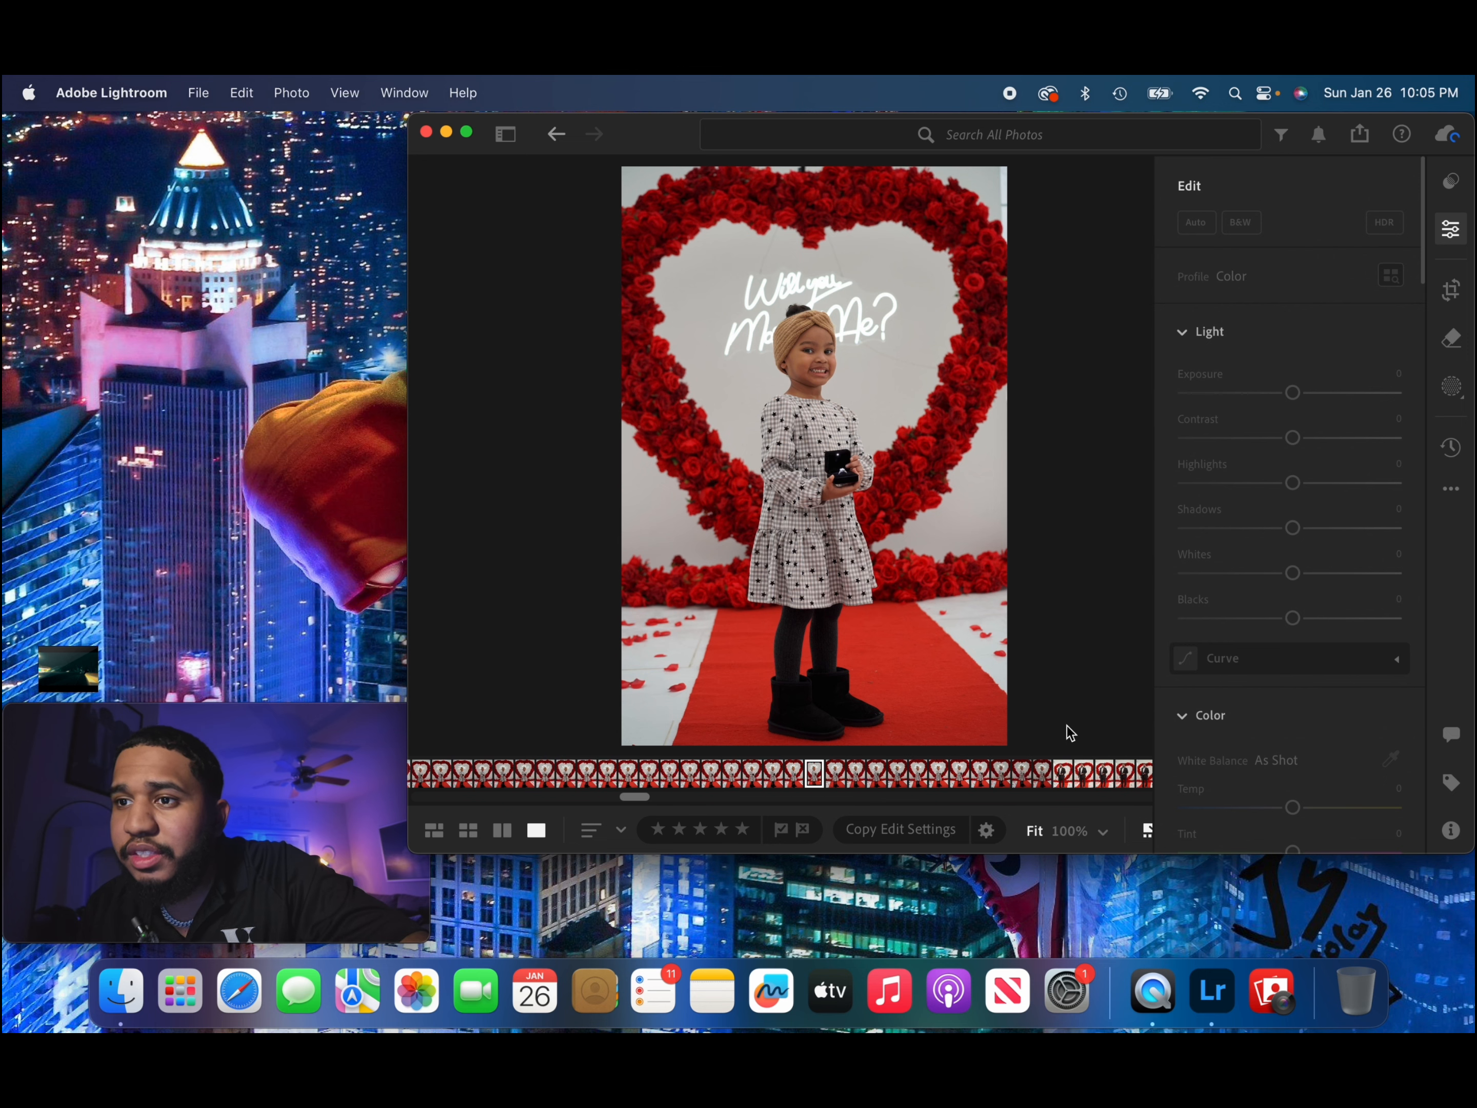
# Straighten the girl's photo by +0.61 within a 2 x 3 crop and adjust the crop position.
pyautogui.click(1452, 291)
pyautogui.moveTo(1298, 285); pyautogui.dragTo(1301, 286)
pyautogui.moveTo(909, 436)
pyautogui.mouseDown()
pyautogui.moveTo(929, 423)
pyautogui.moveTo(929, 463)
pyautogui.mouseUp()
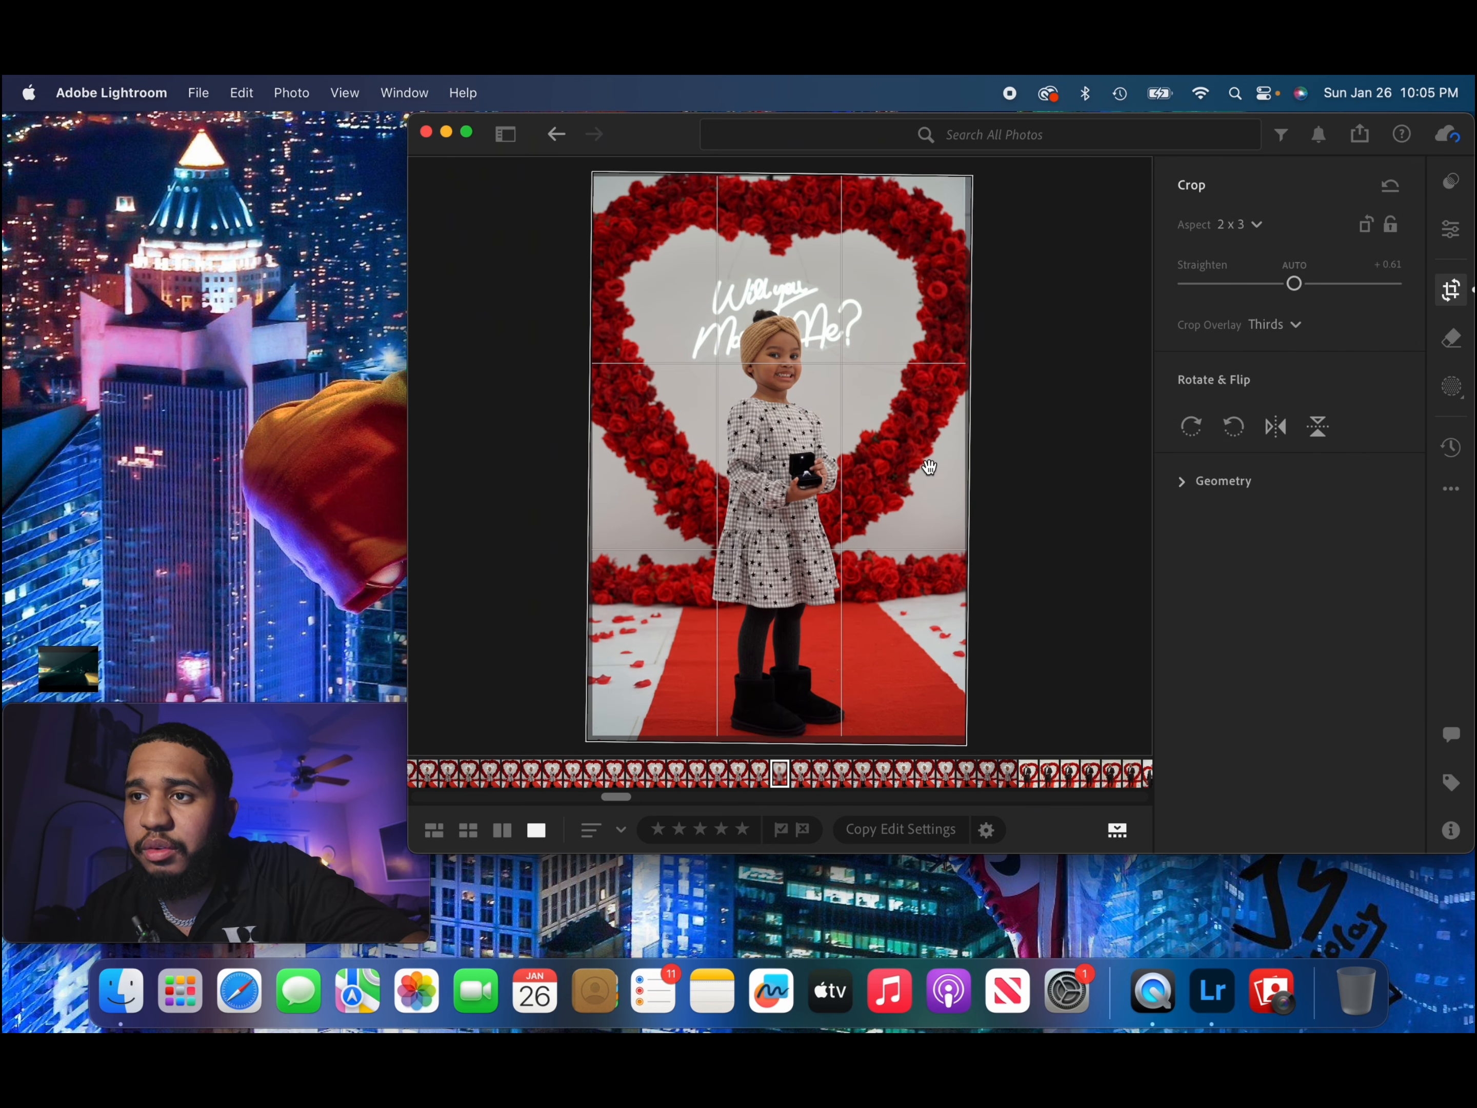
pyautogui.click(1451, 230)
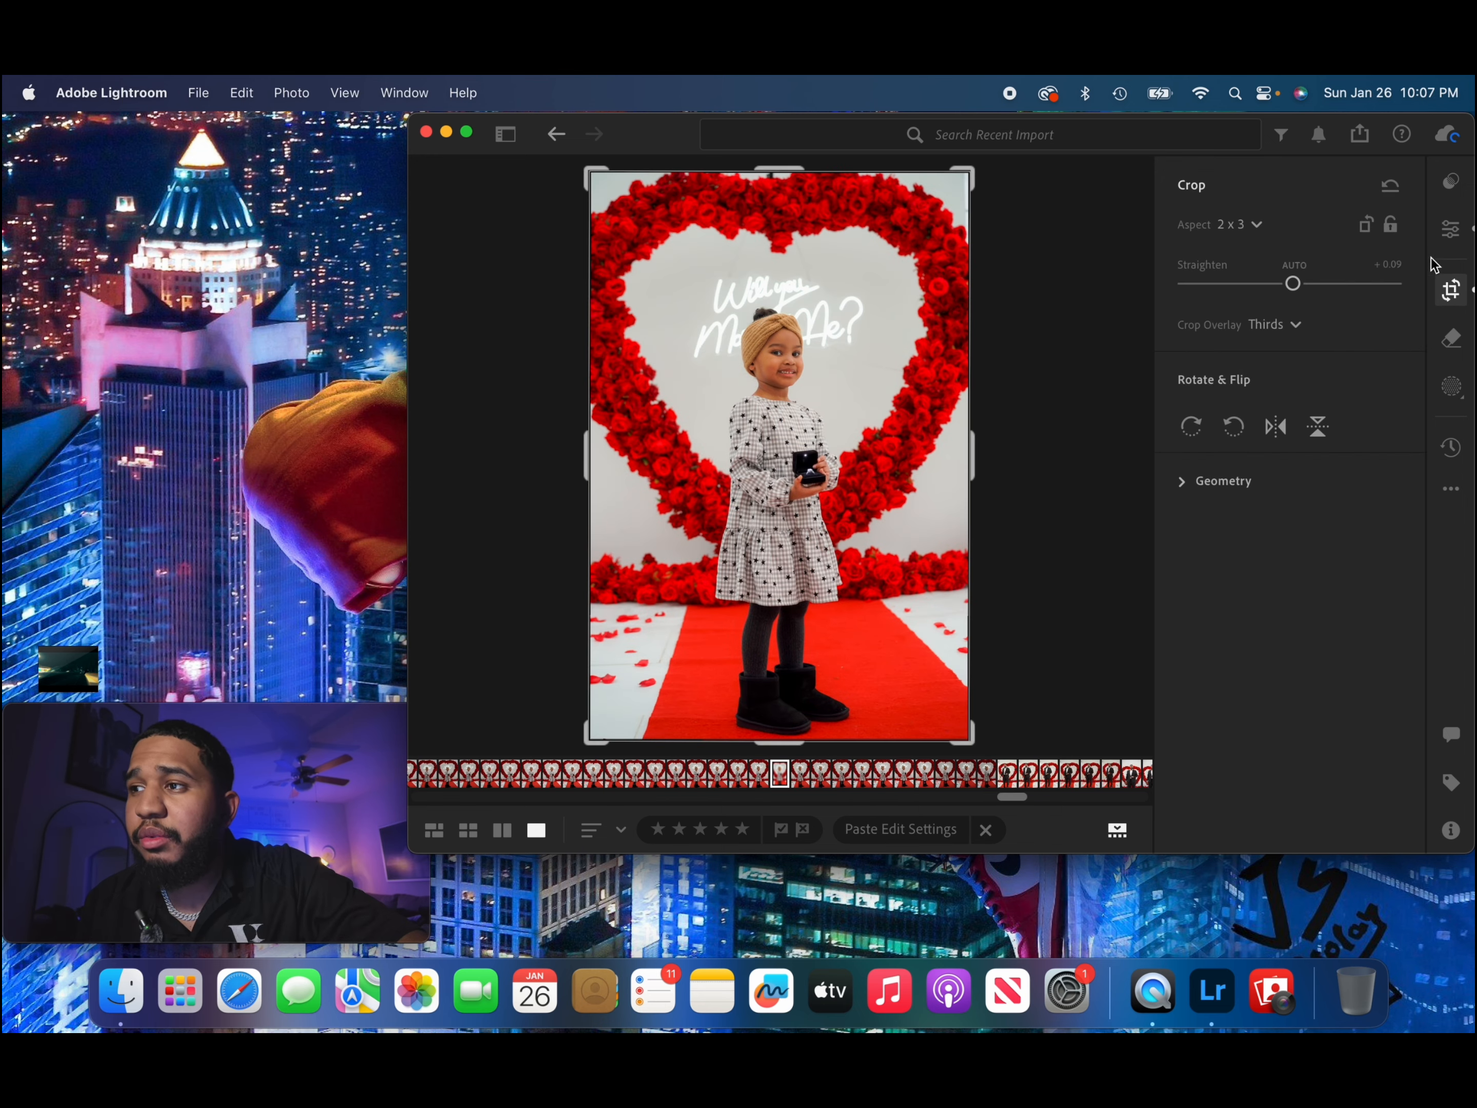
pyautogui.click(1452, 233)
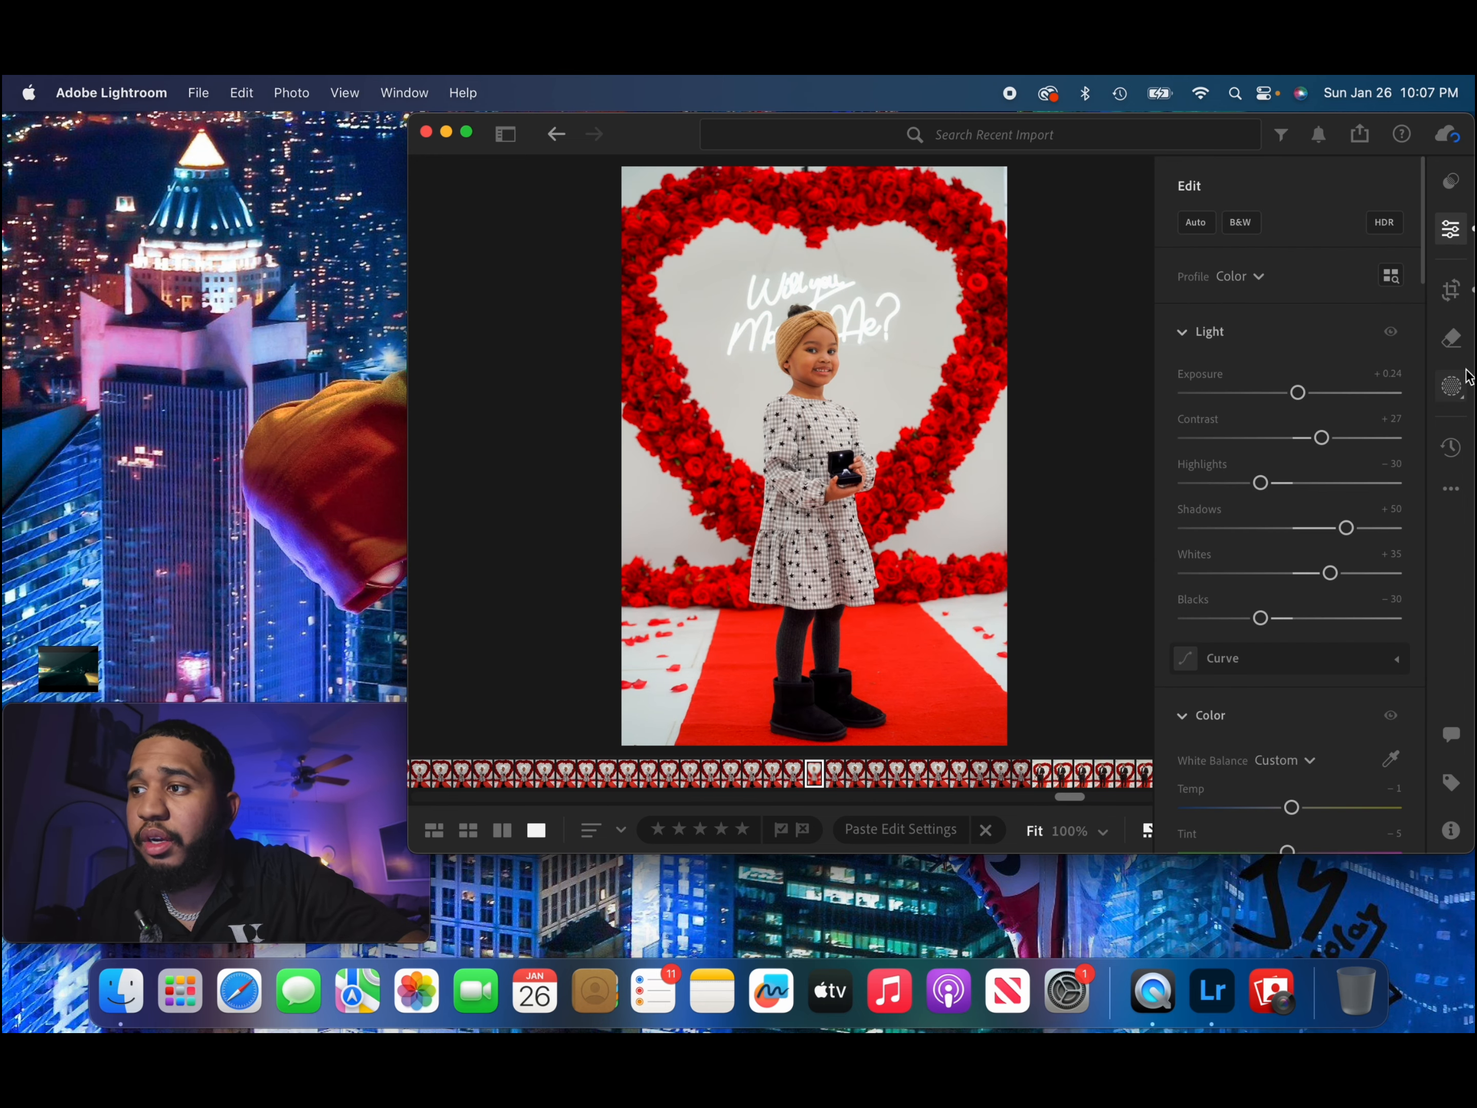
# Create a Subject mask covering the girl.
pyautogui.click(1451, 387)
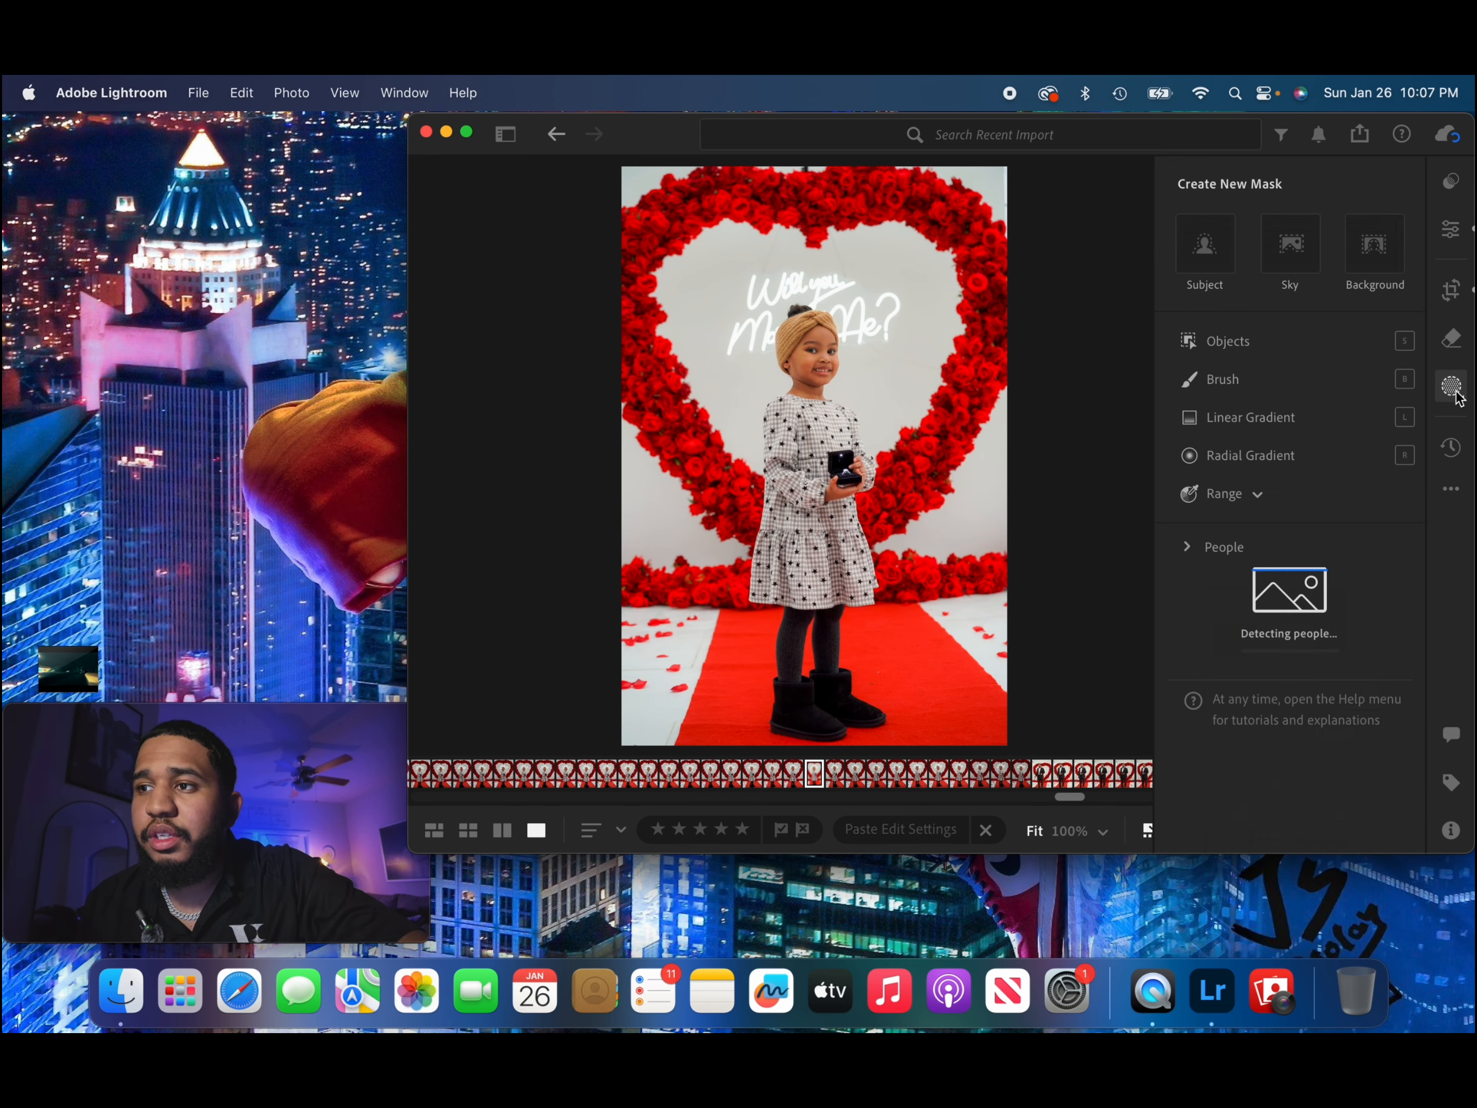
pyautogui.click(1219, 249)
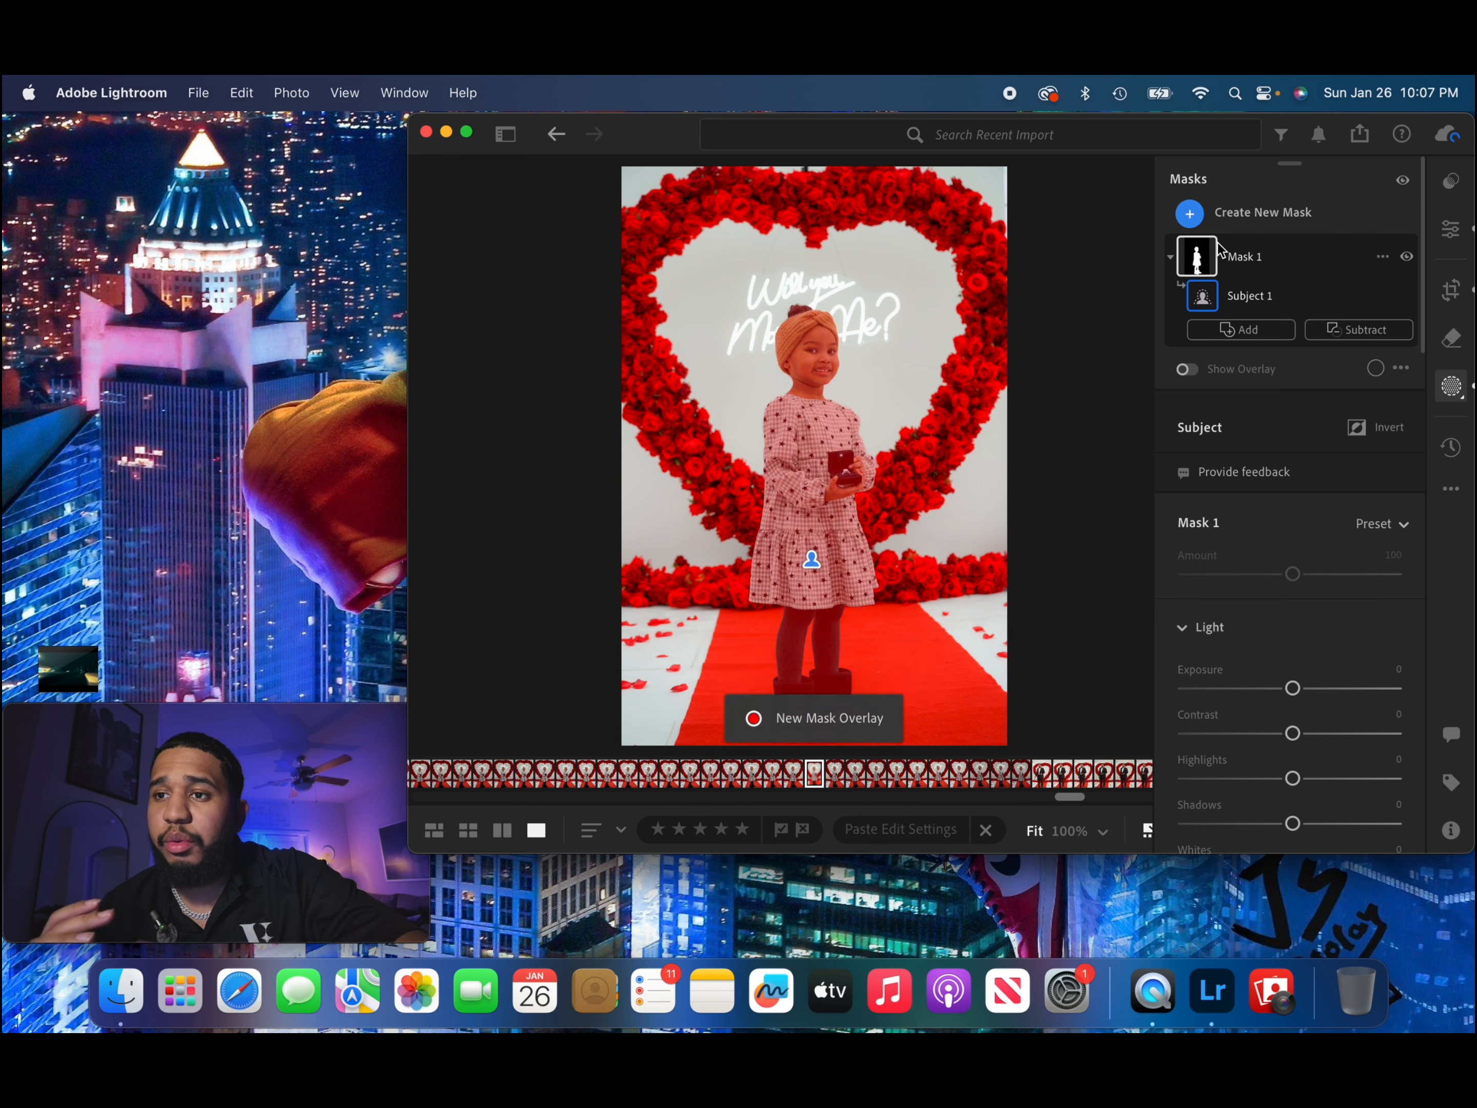
pyautogui.scroll(-8, 1256, 626)
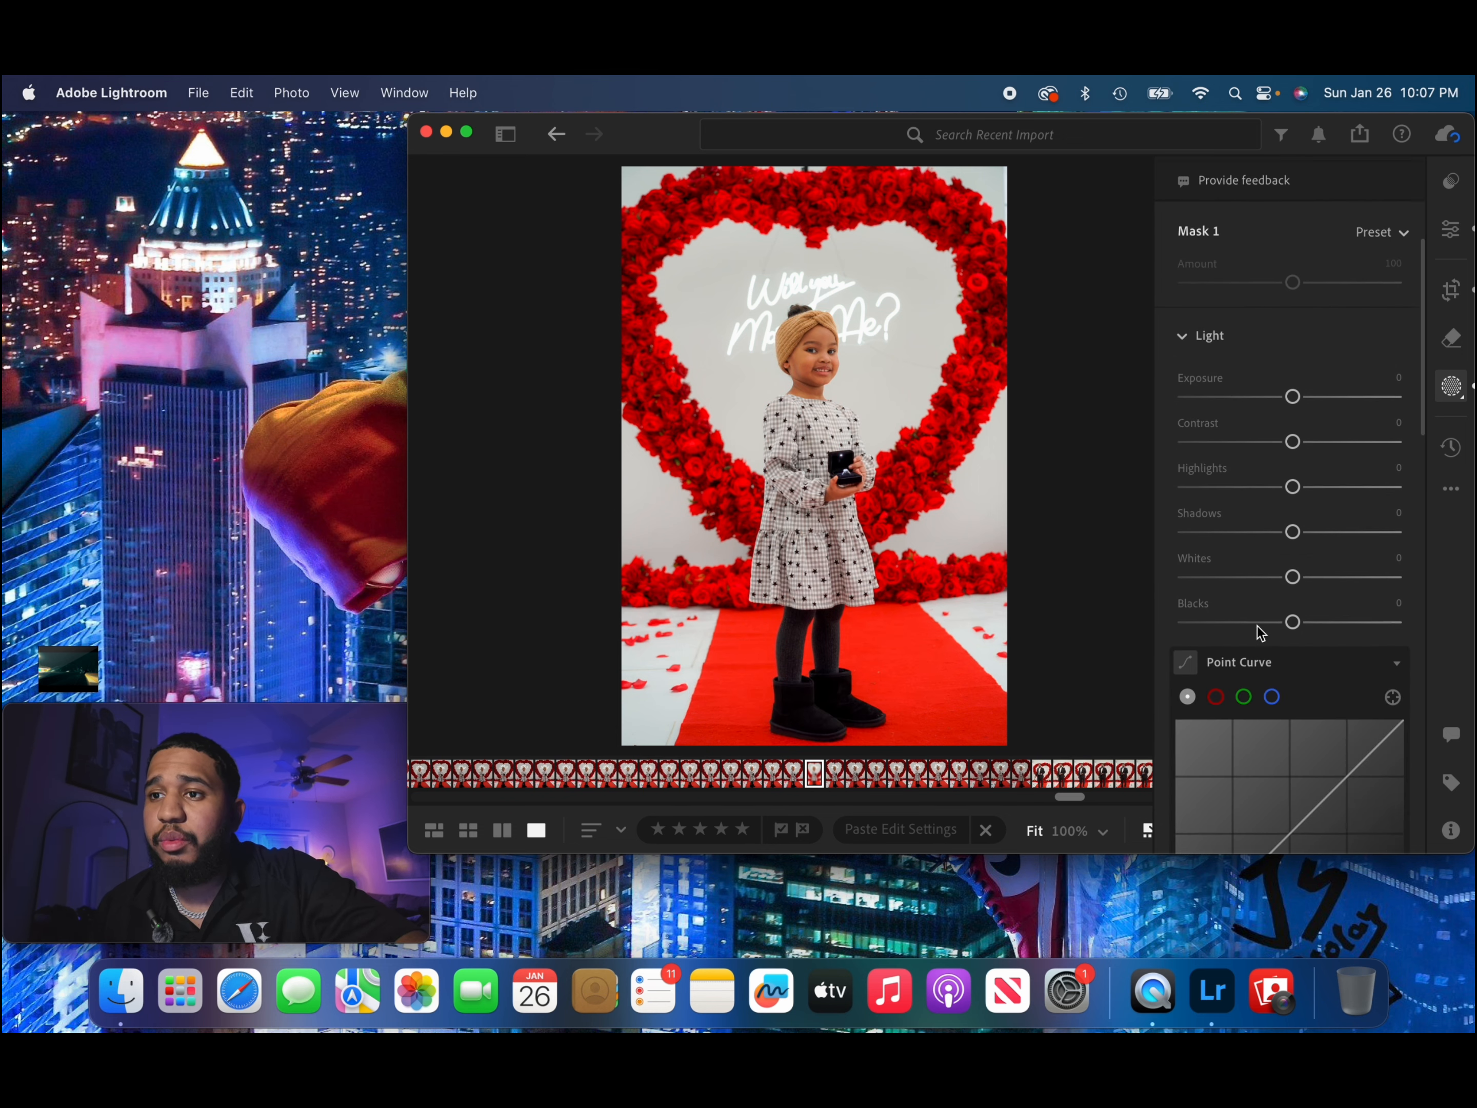
# Shape the subject mask's point curve into a gentle S, with points near 13.7/12.5, 23.9/22.4 and 72.5/77.3 and raised highlights.
pyautogui.scroll(-1, 1256, 626)
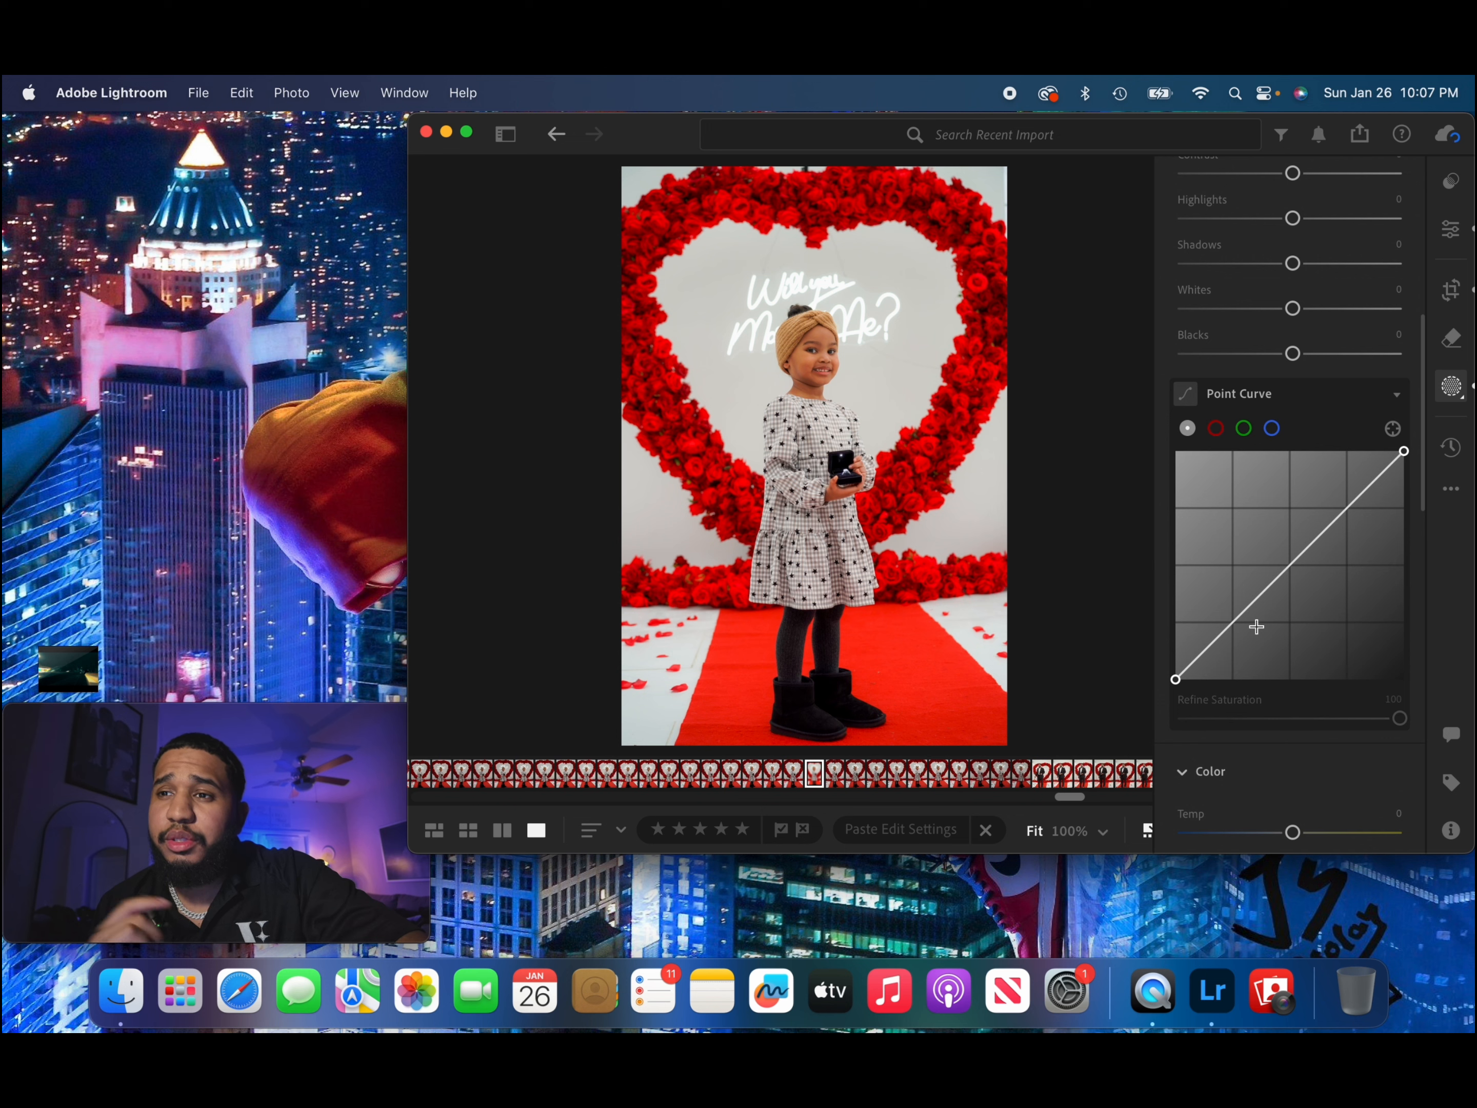
pyautogui.click(1206, 650)
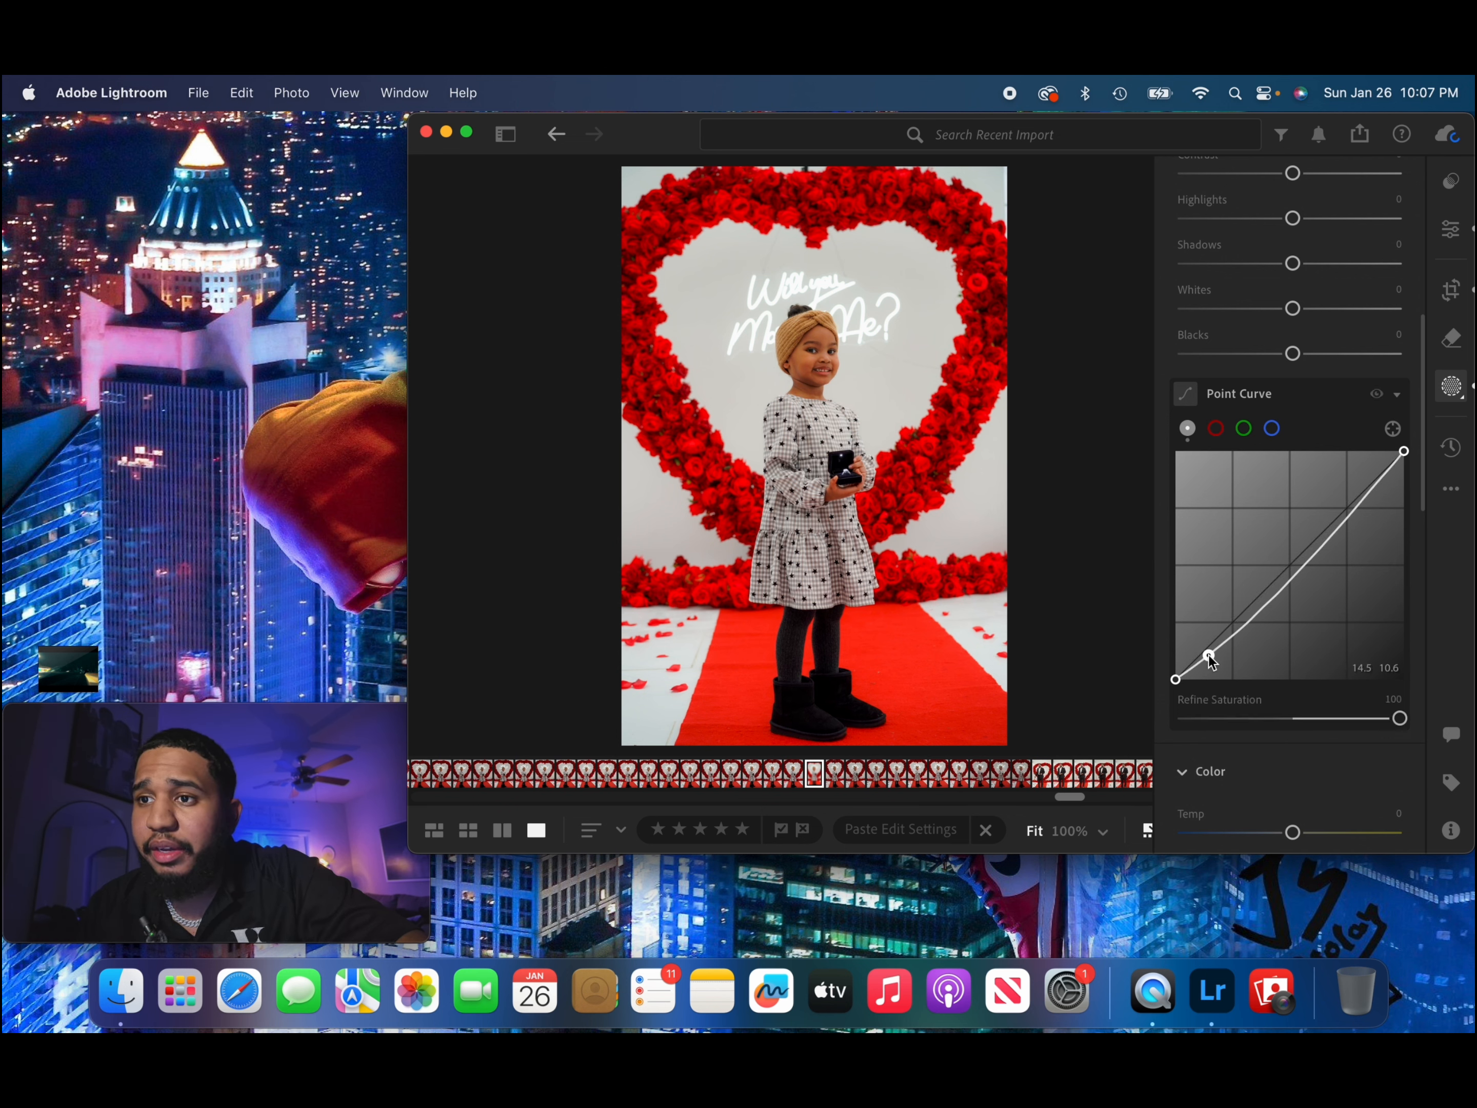
pyautogui.moveTo(1207, 650); pyautogui.dragTo(1208, 652)
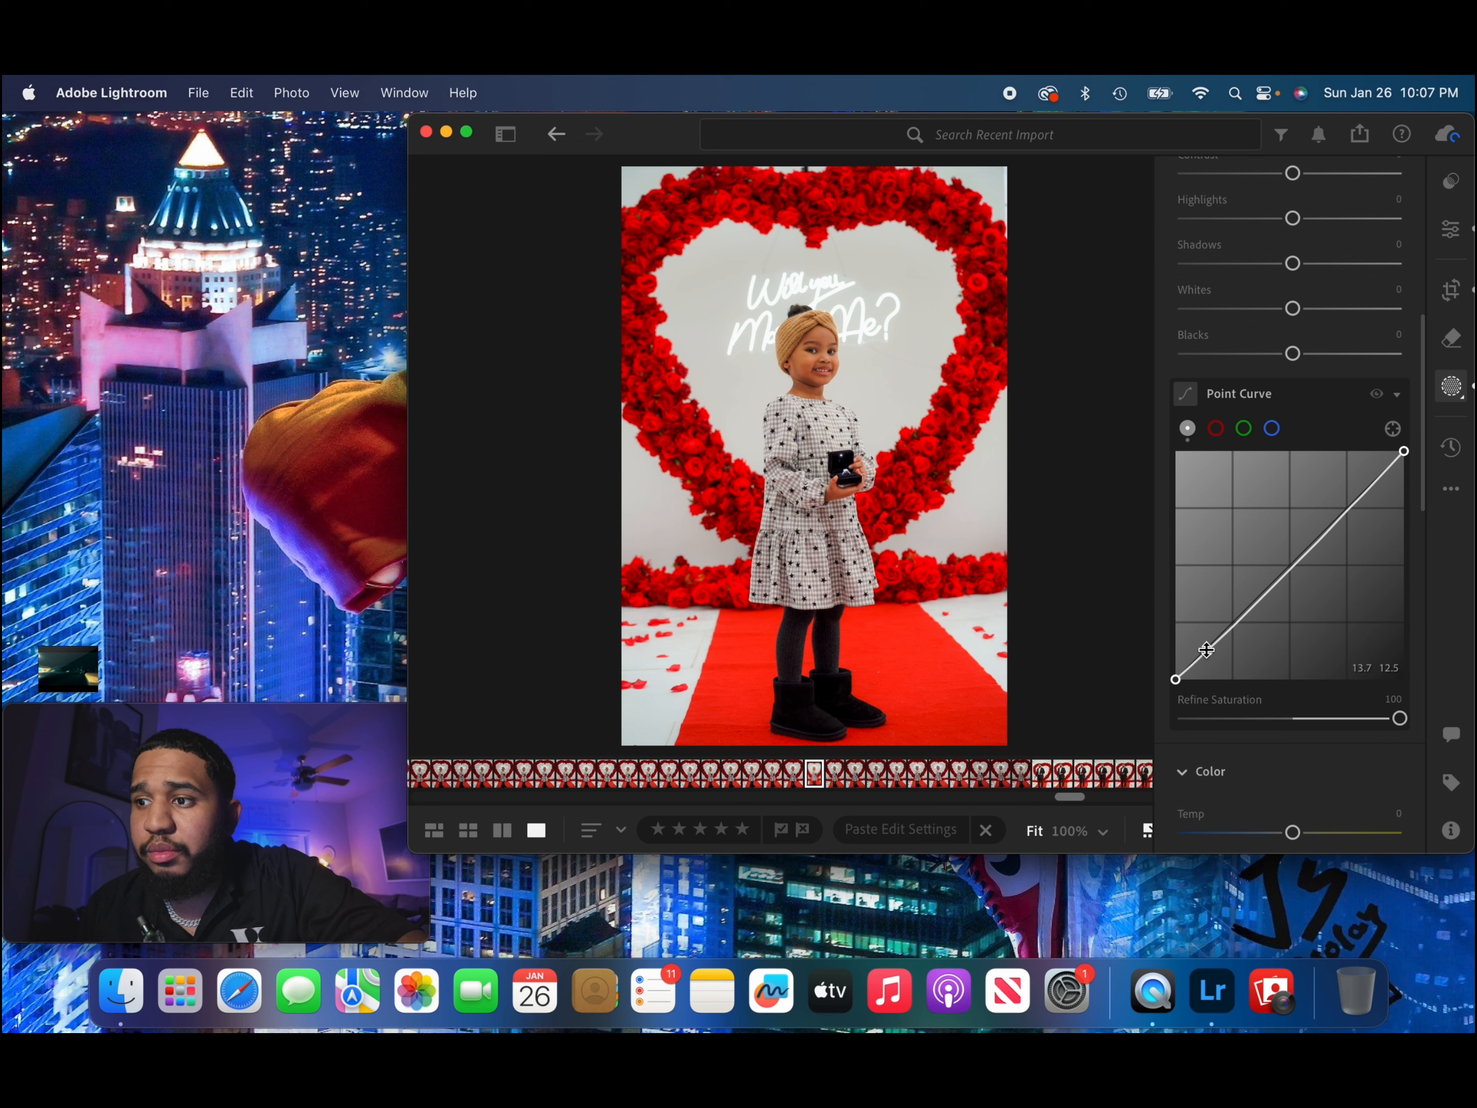
pyautogui.click(1232, 628)
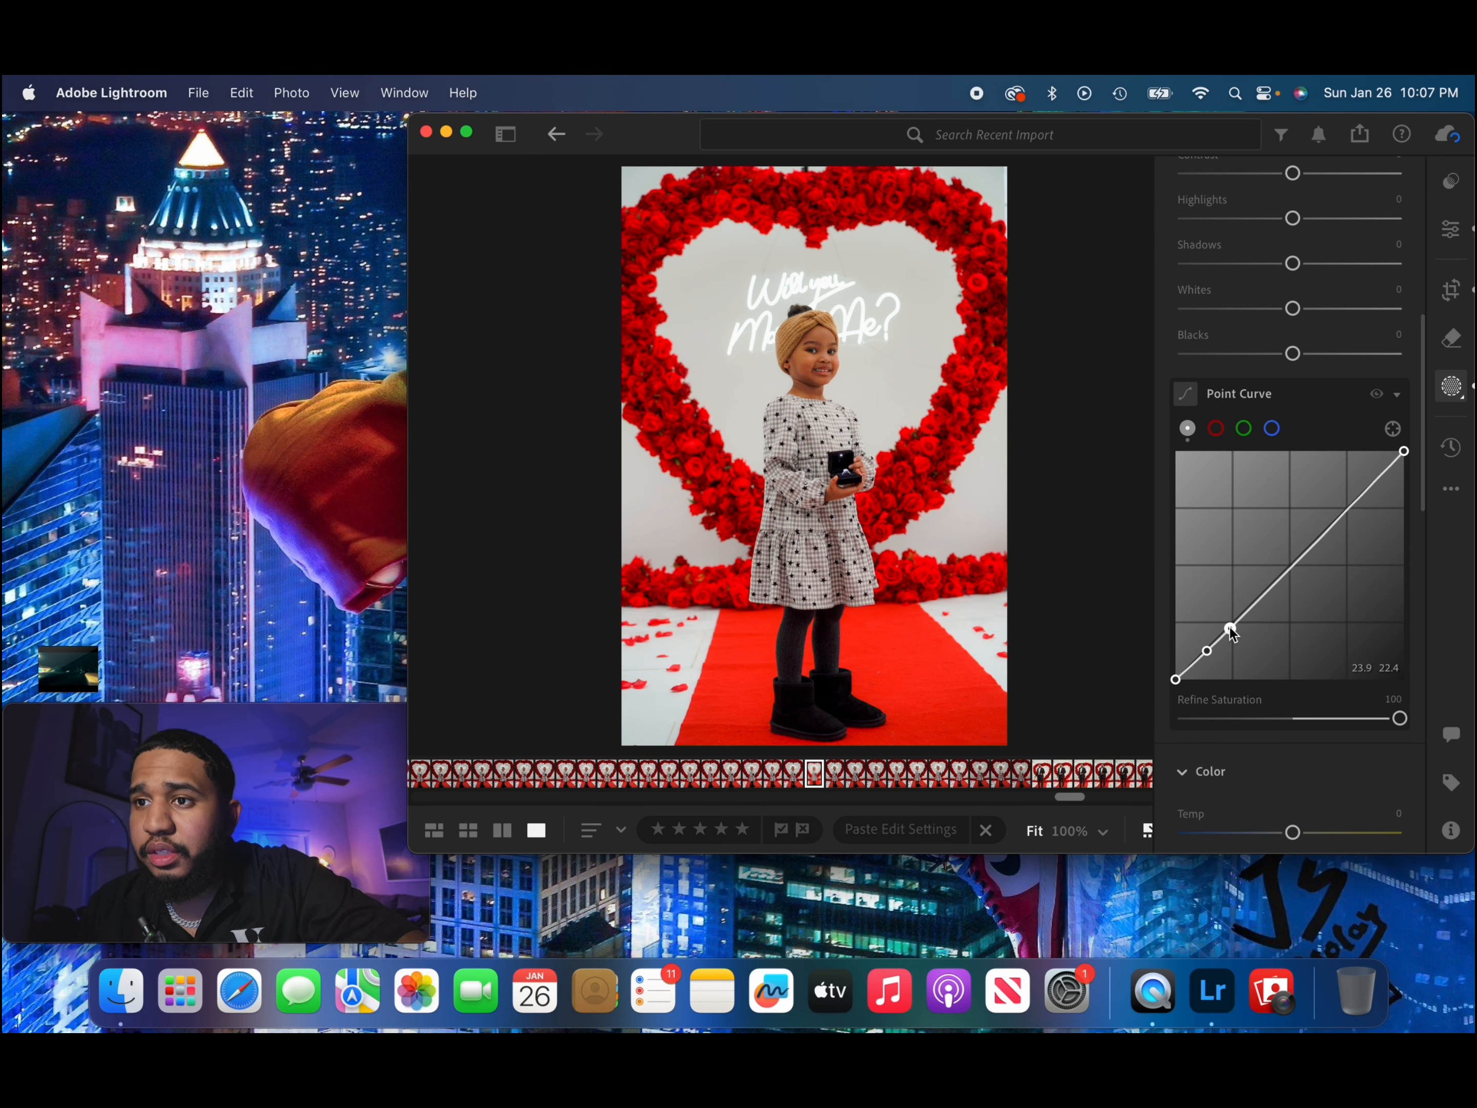
pyautogui.click(1255, 602)
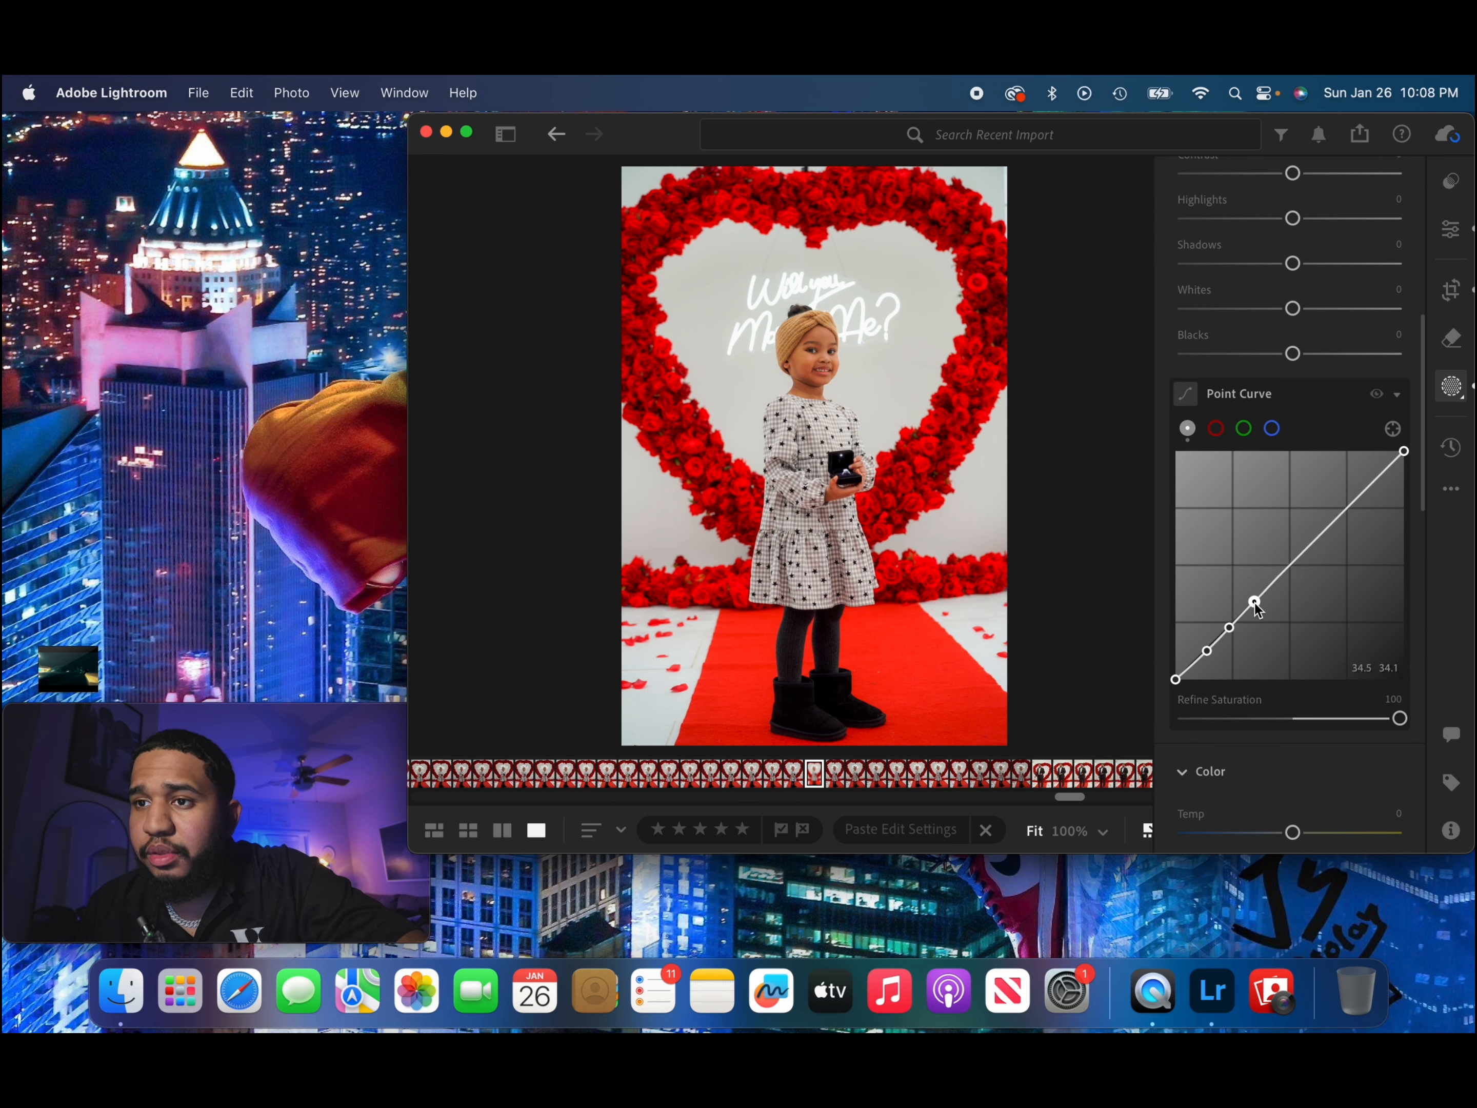
pyautogui.moveTo(1255, 603); pyautogui.dragTo(1309, 538)
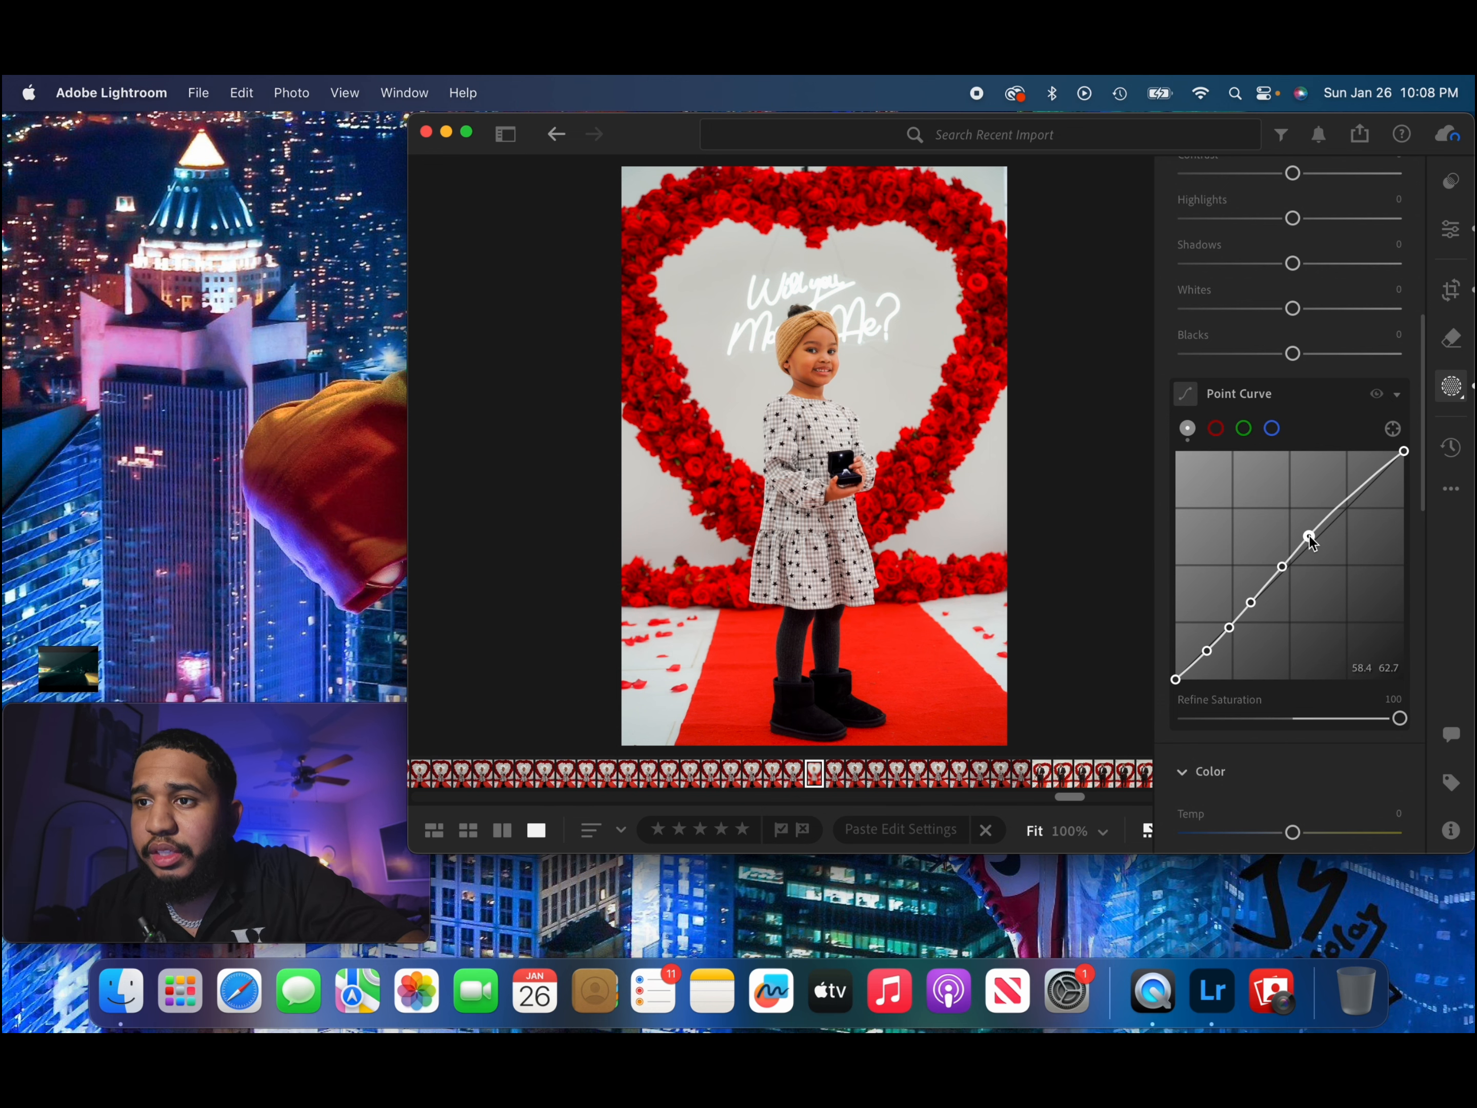
pyautogui.click(1342, 502)
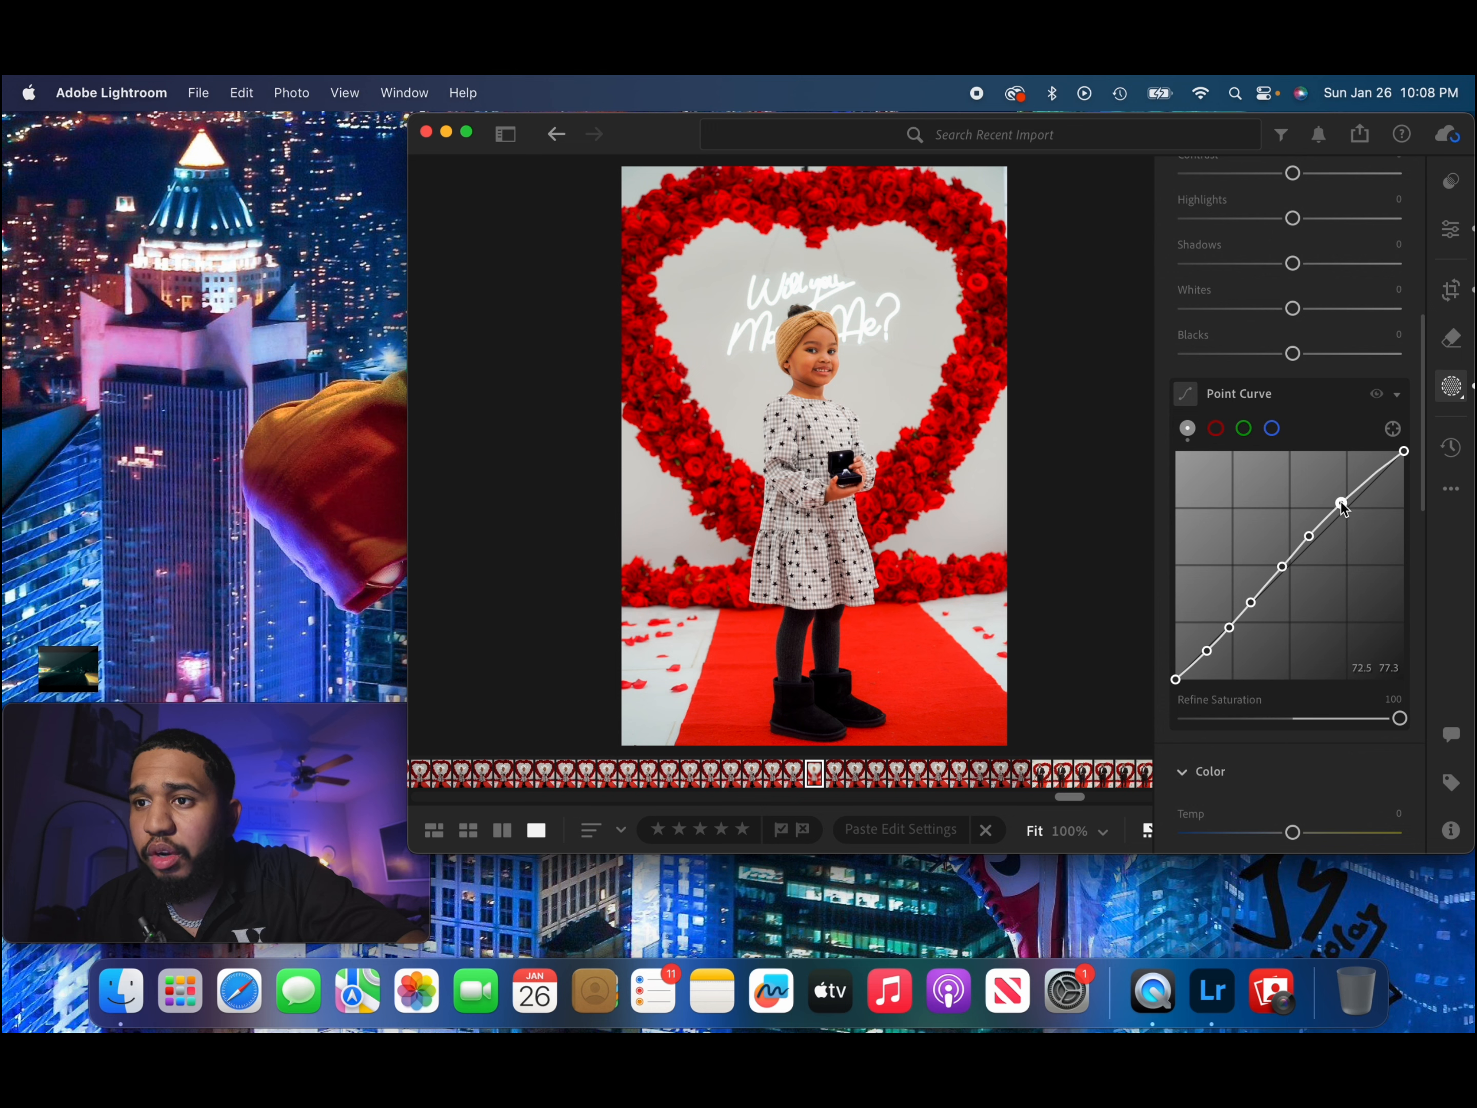
pyautogui.click(1372, 480)
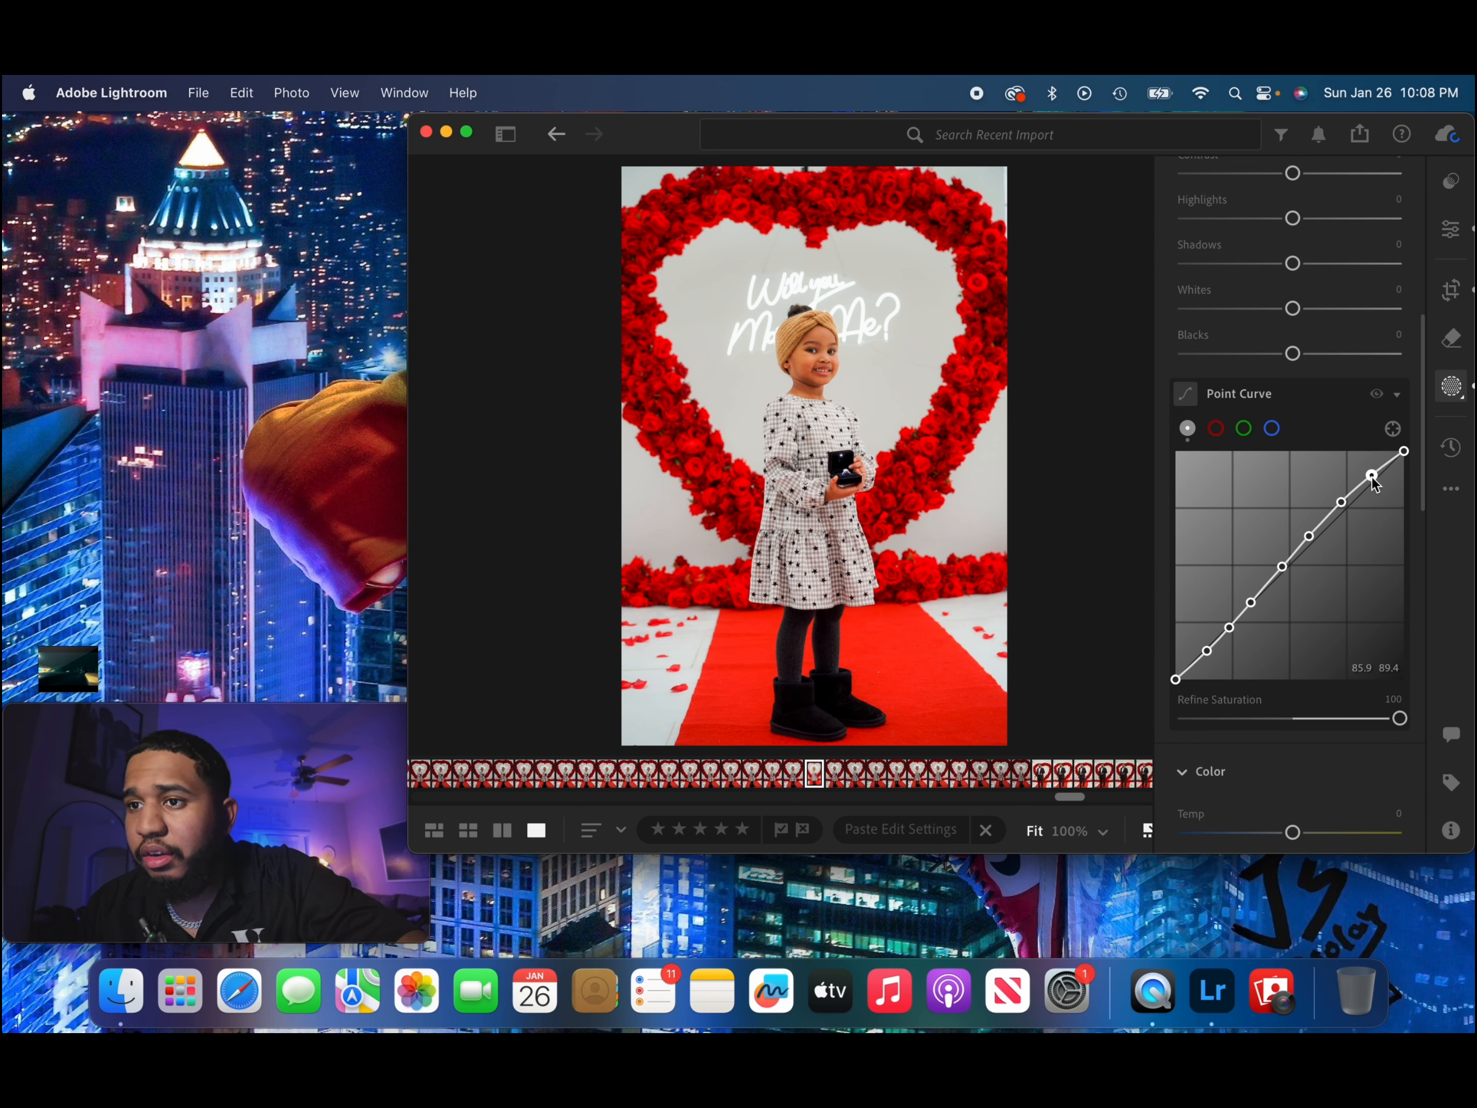
pyautogui.moveTo(1372, 481); pyautogui.dragTo(1369, 476)
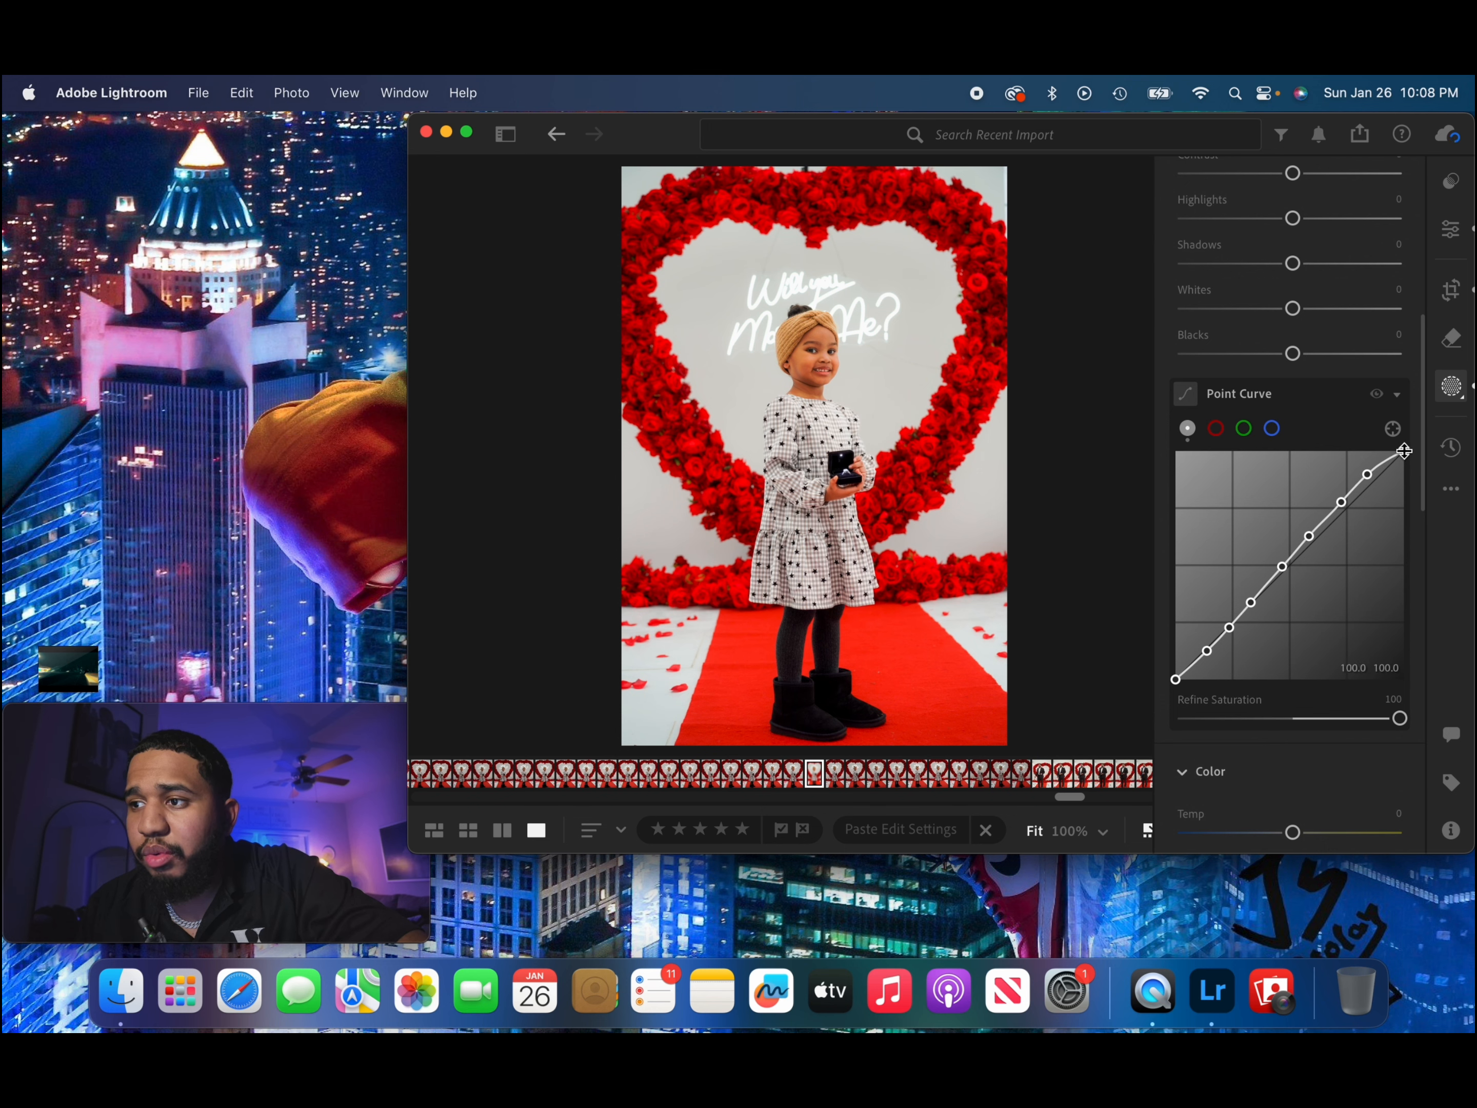
# Set the subject mask's Temp to −1 and Tint to +6.
pyautogui.scroll(-4, 1287, 577)
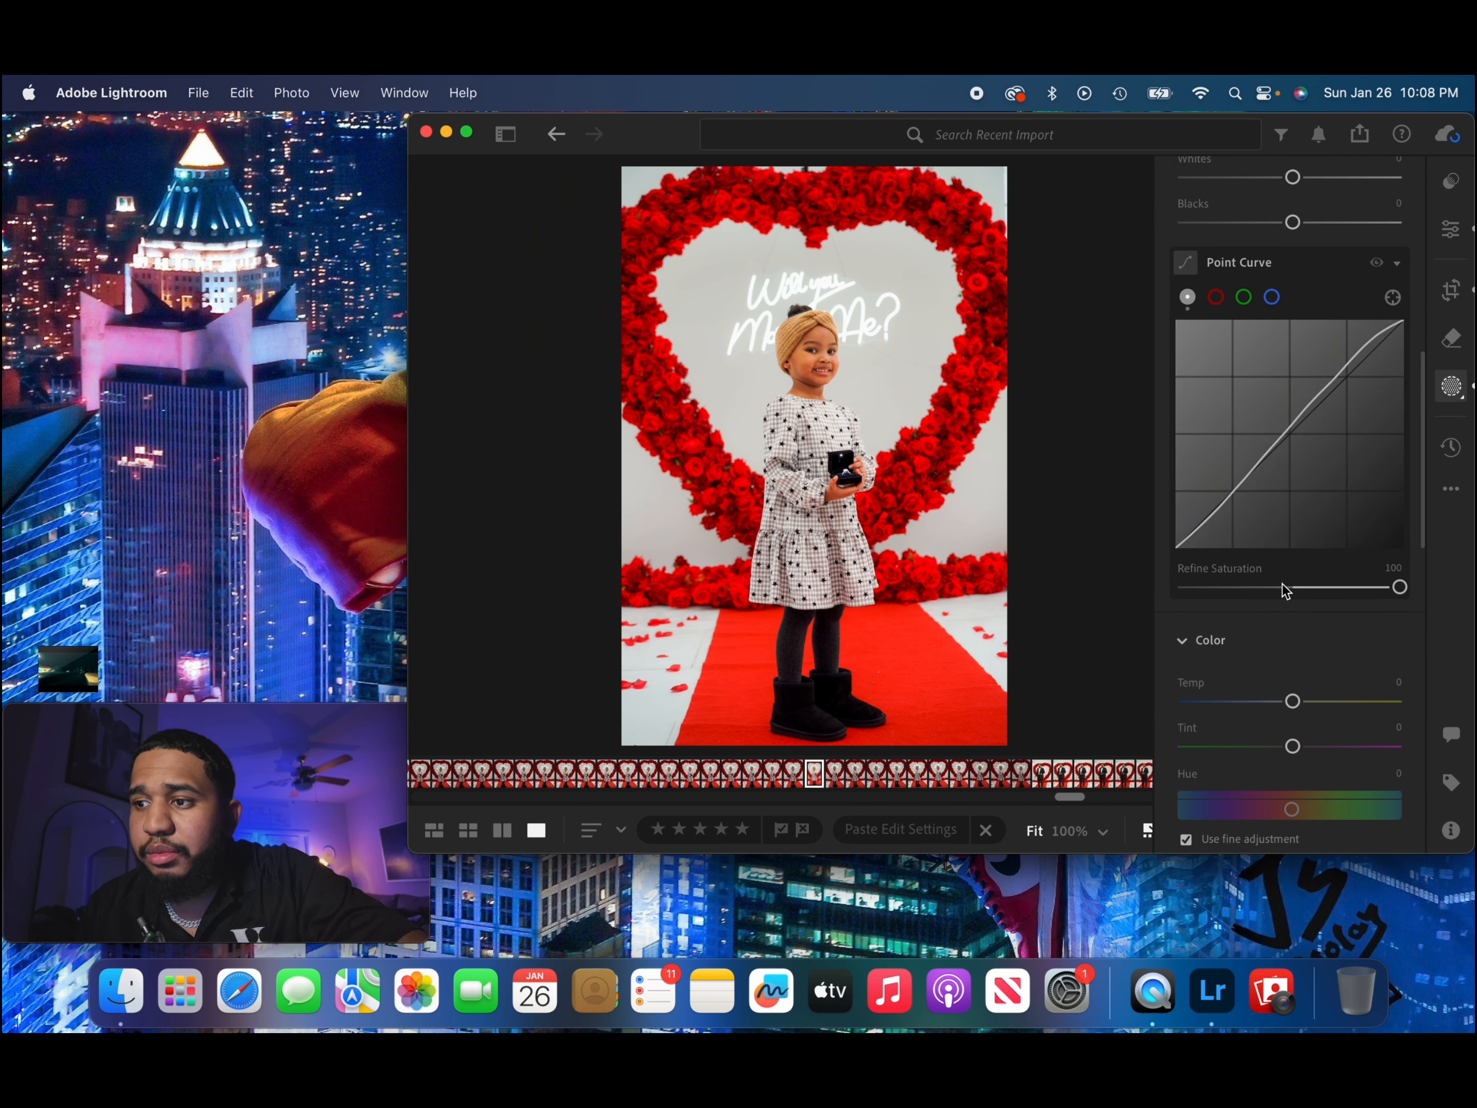
pyautogui.moveTo(1285, 707); pyautogui.dragTo(1284, 708)
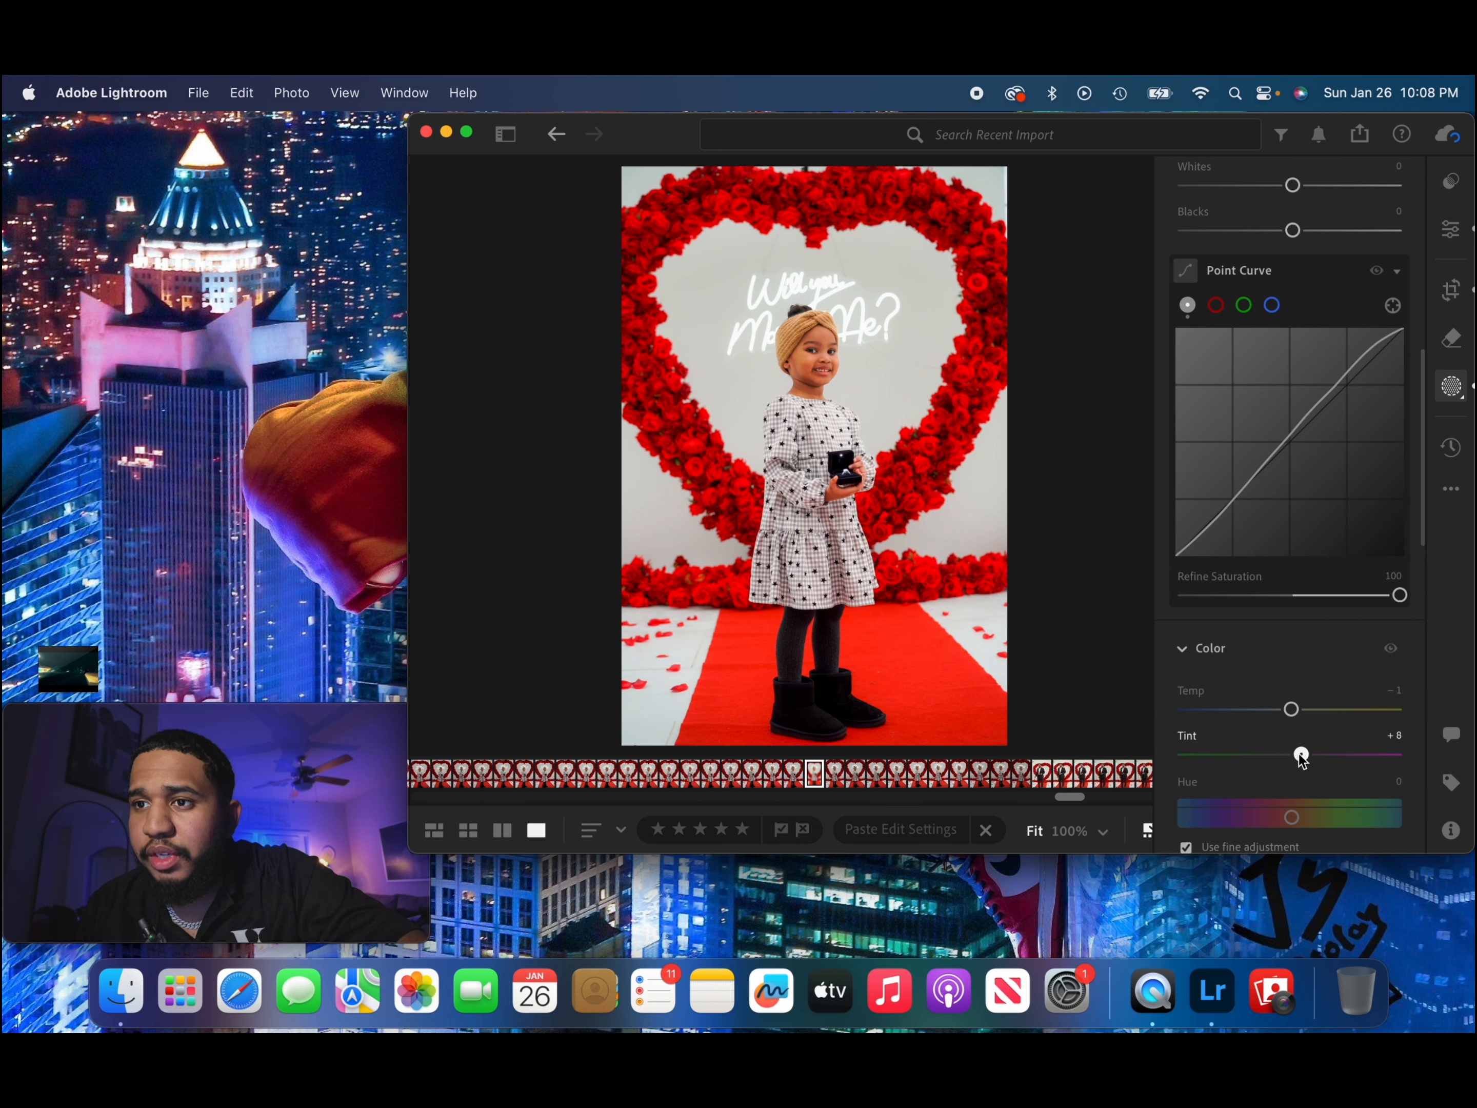
pyautogui.moveTo(1298, 753); pyautogui.dragTo(1297, 753)
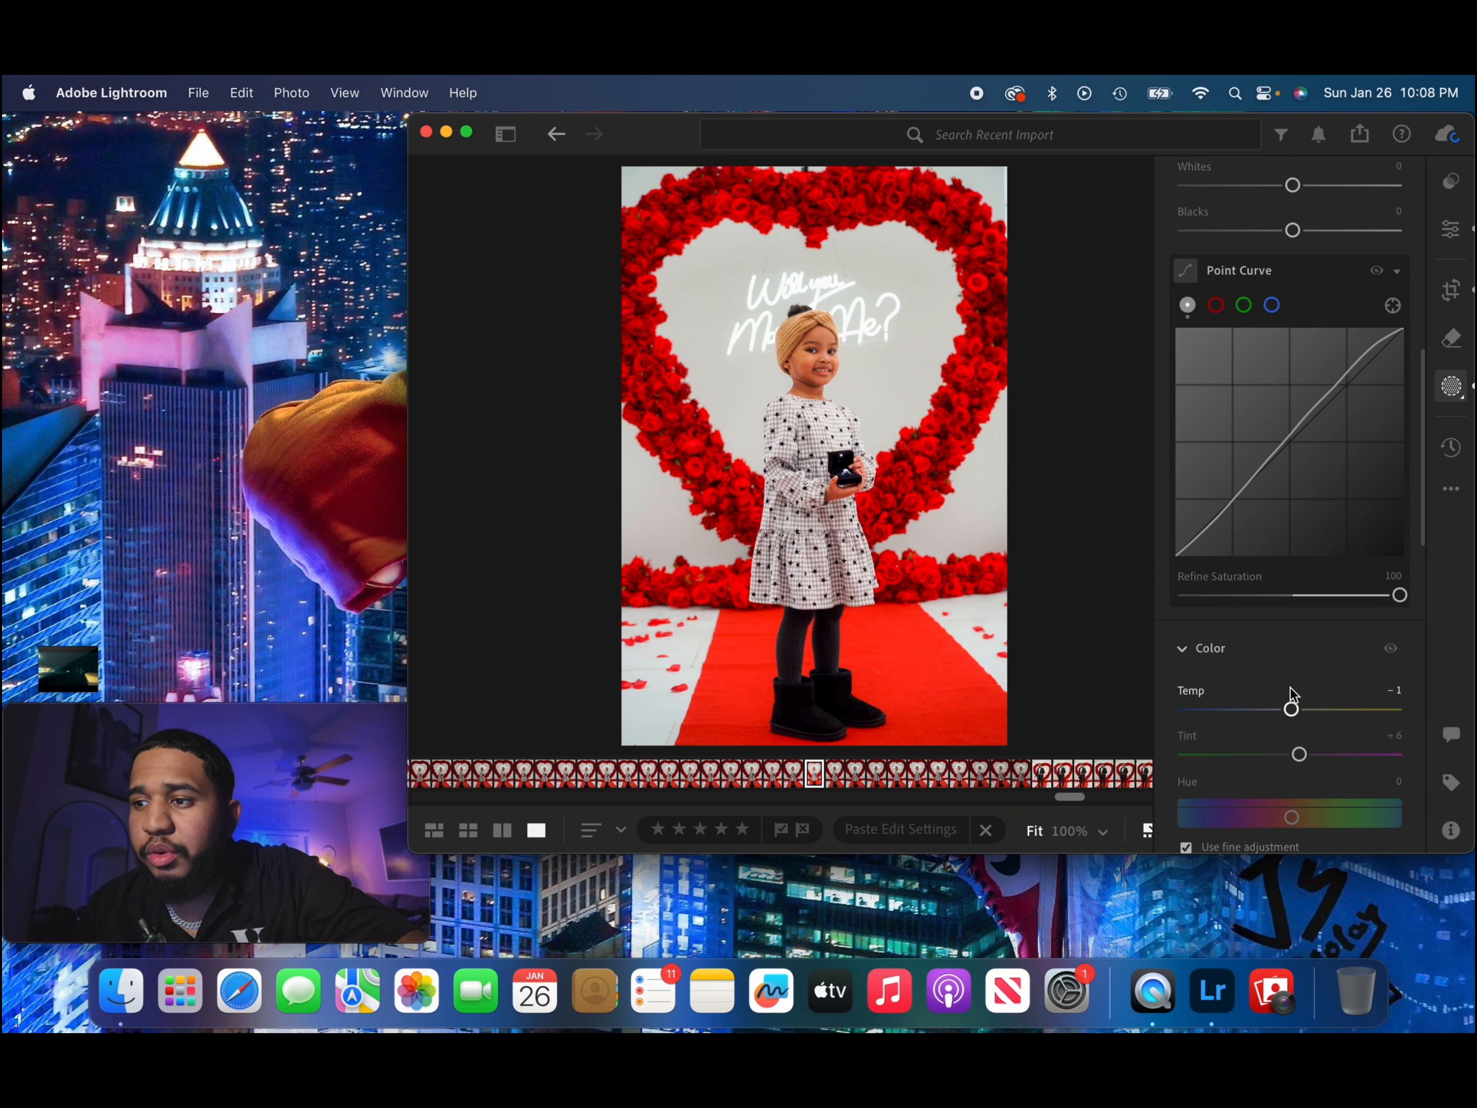
# In the subject mask's Light settings, set Exposure −0.12, Contrast +11, Highlights +2, Shadows +6, Whites +6 and Blacks −2.
pyautogui.scroll(-5, 1290, 689)
pyautogui.scroll(-9, 1294, 669)
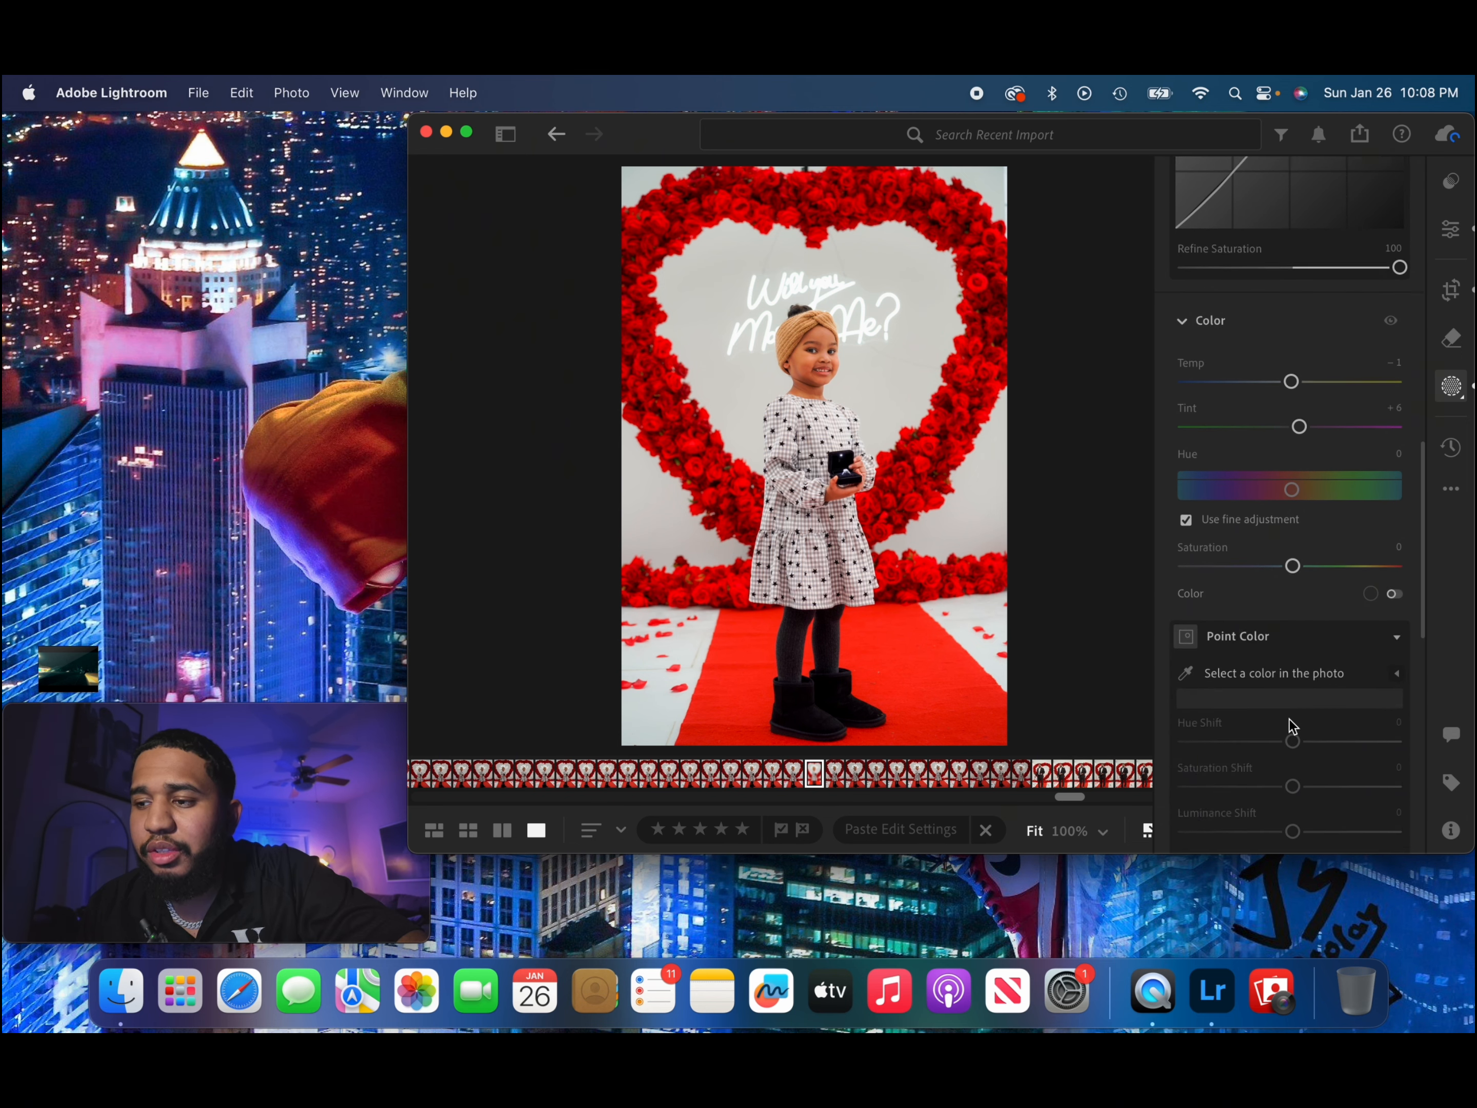
pyautogui.scroll(20, 1295, 641)
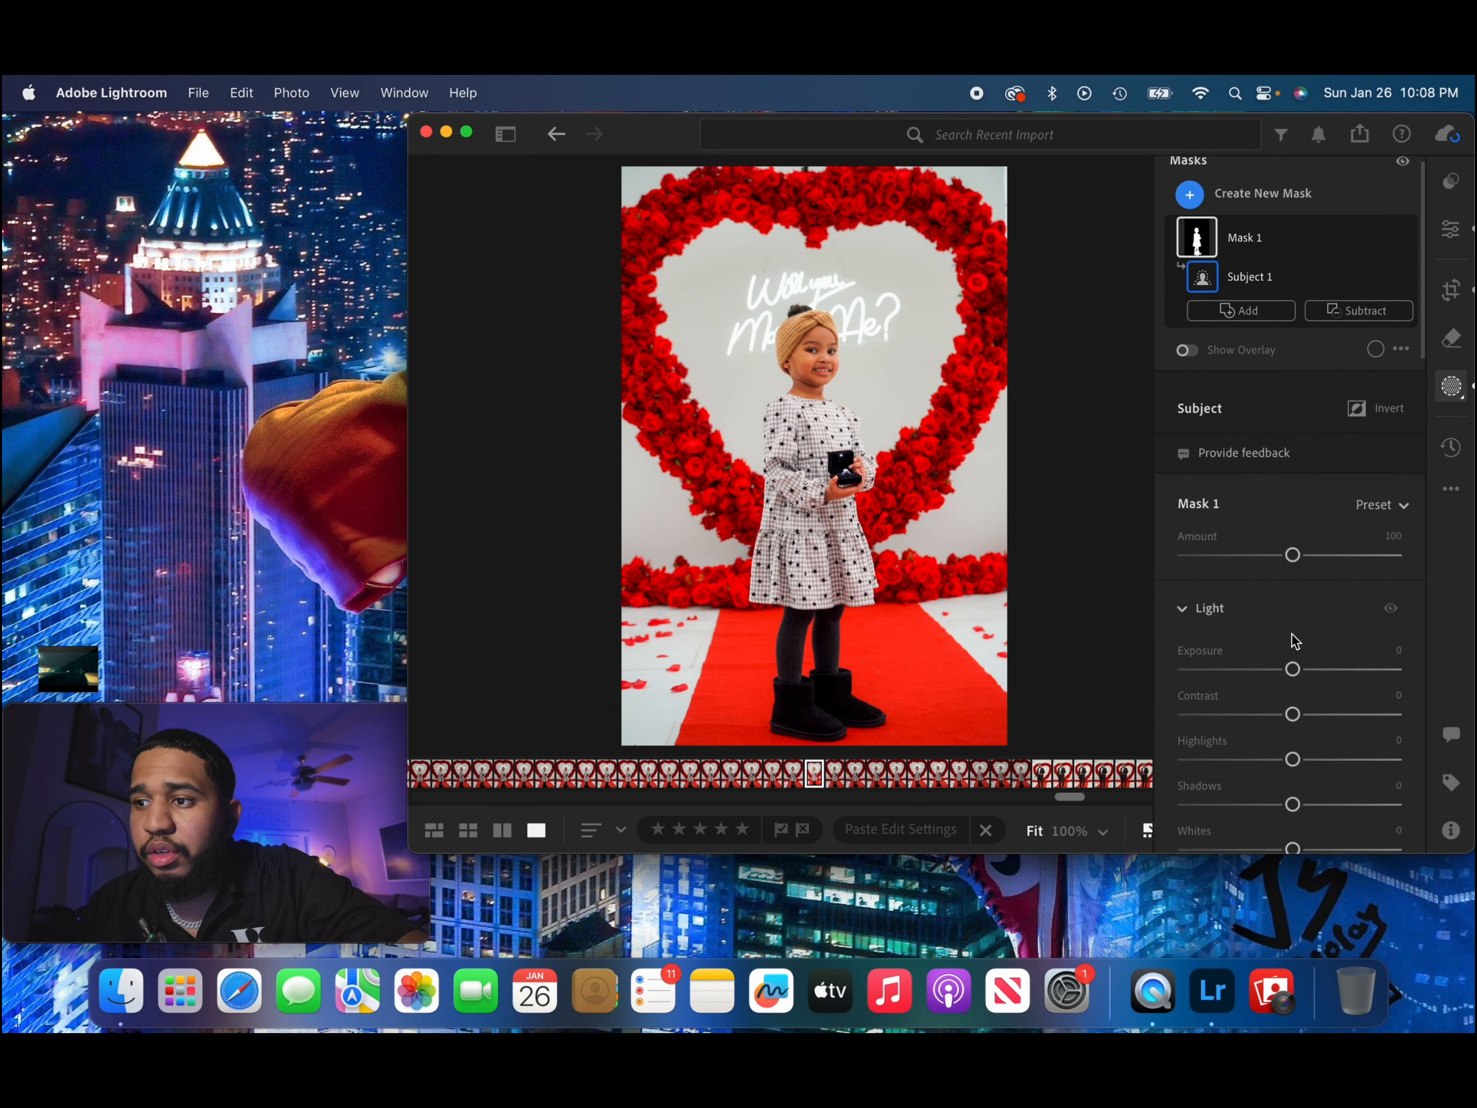
pyautogui.scroll(-3, 1294, 636)
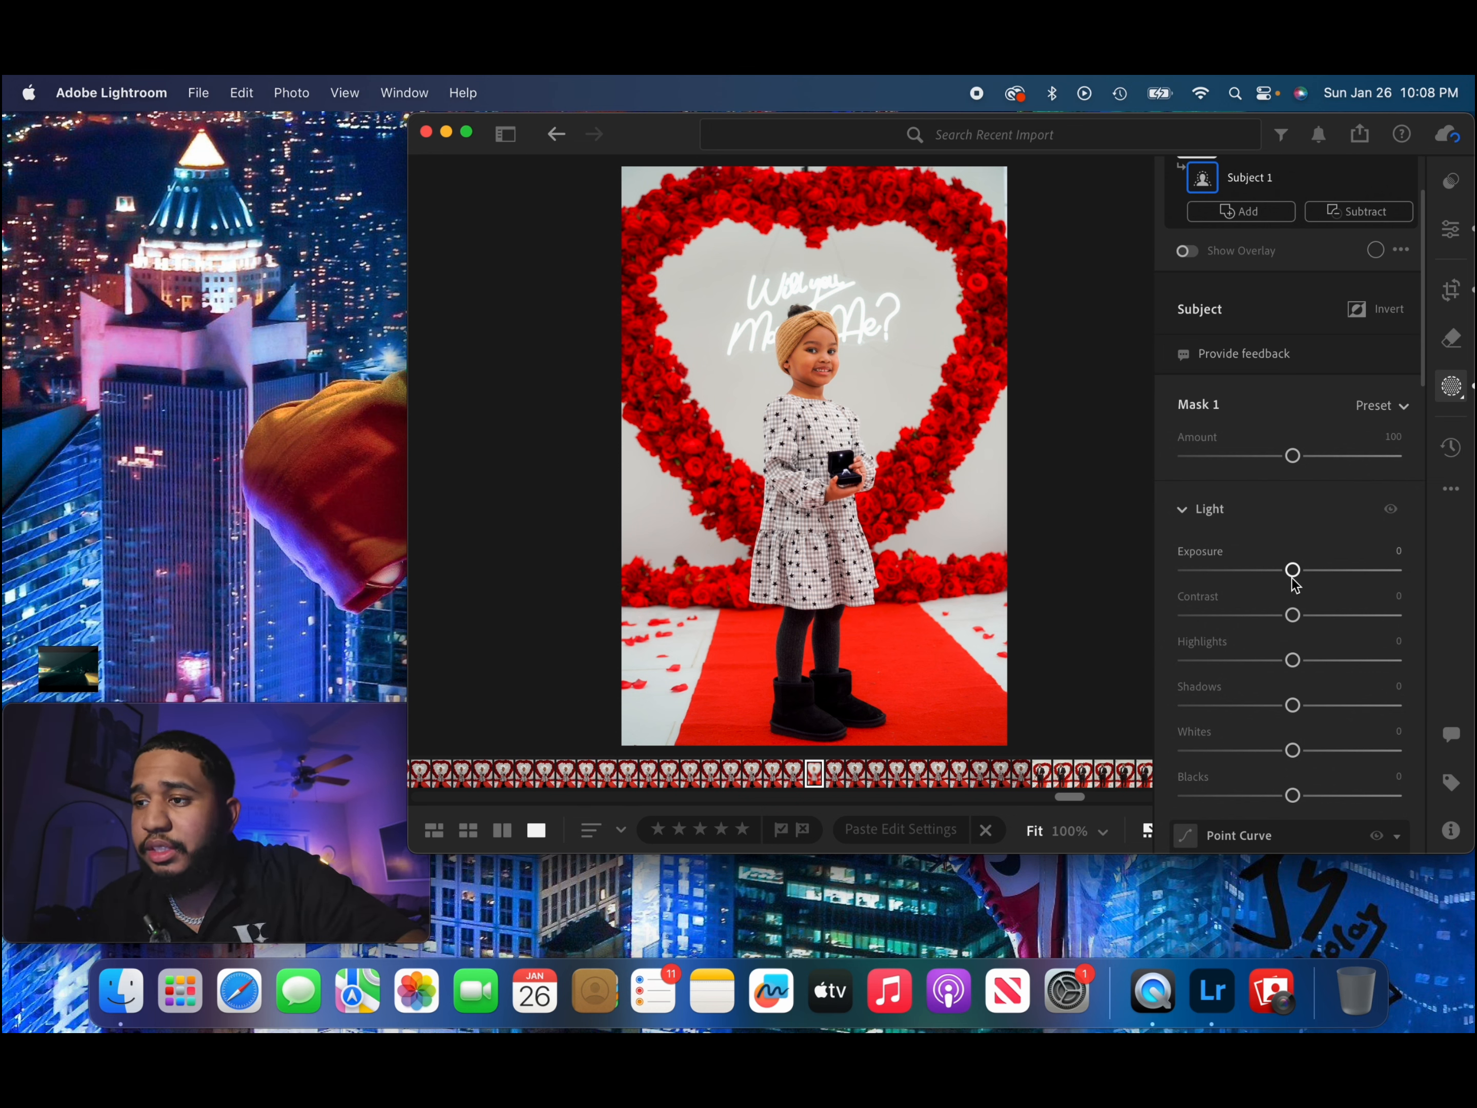
pyautogui.moveTo(1292, 575); pyautogui.dragTo(1296, 662)
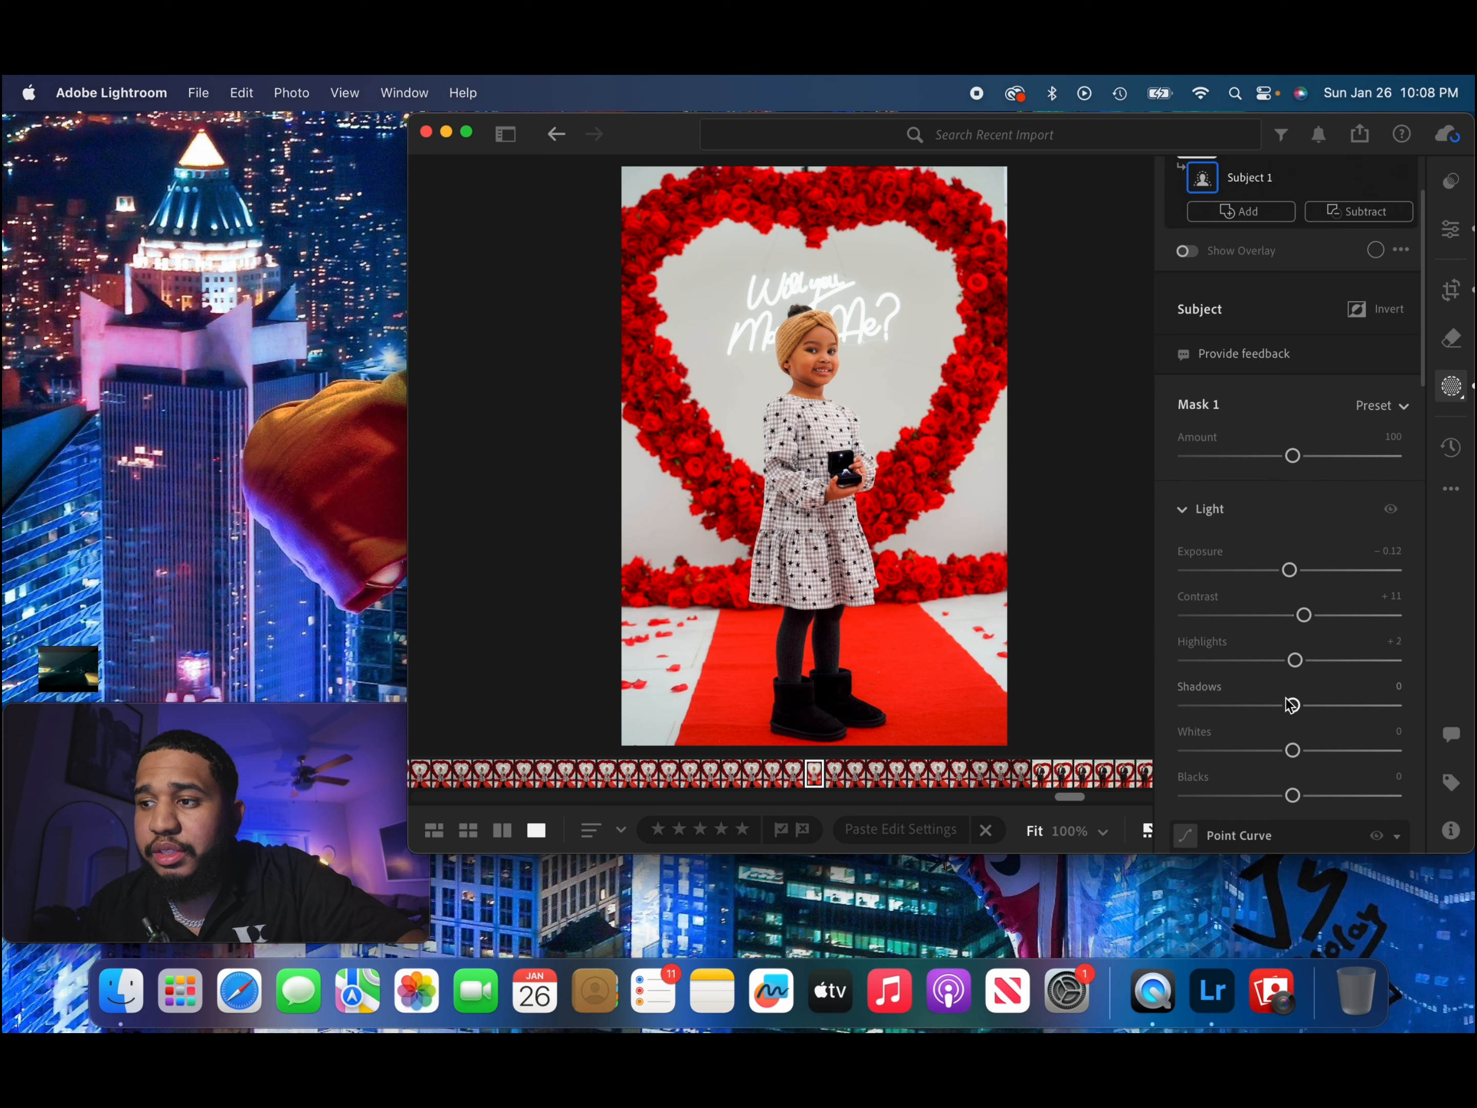
pyautogui.moveTo(1292, 705); pyautogui.dragTo(1298, 750)
pyautogui.scroll(-3, 1300, 753)
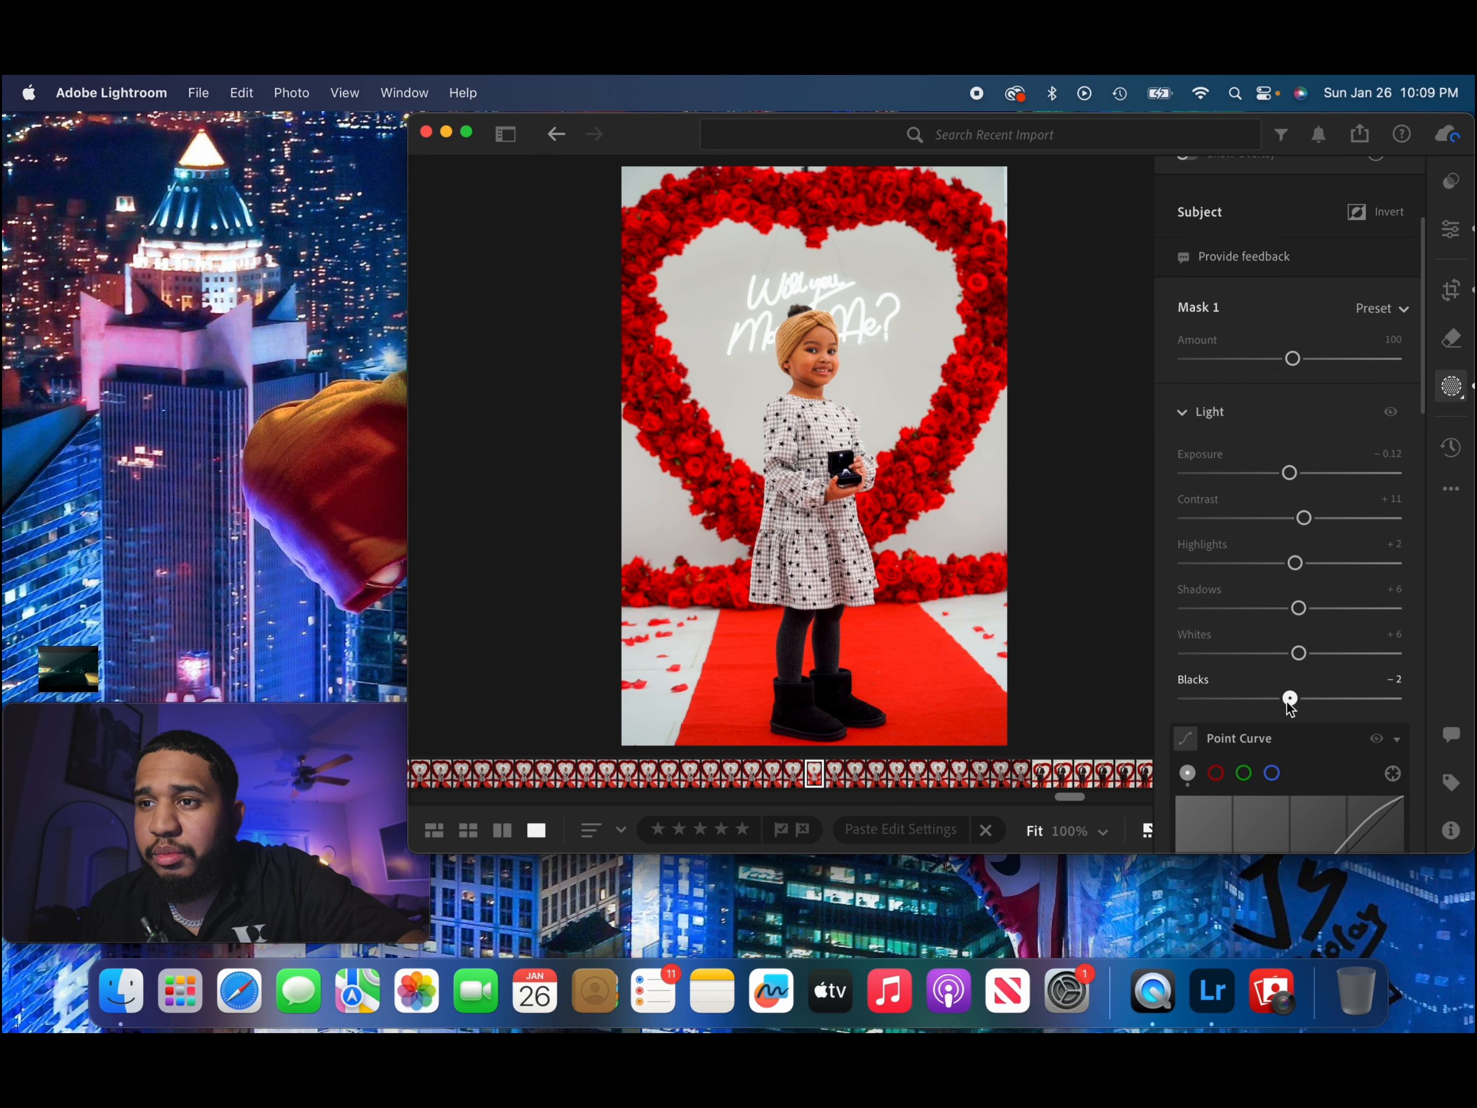
# Fine-tune the subject mask's Effects settings, starting with Texture.
pyautogui.scroll(-10, 1287, 702)
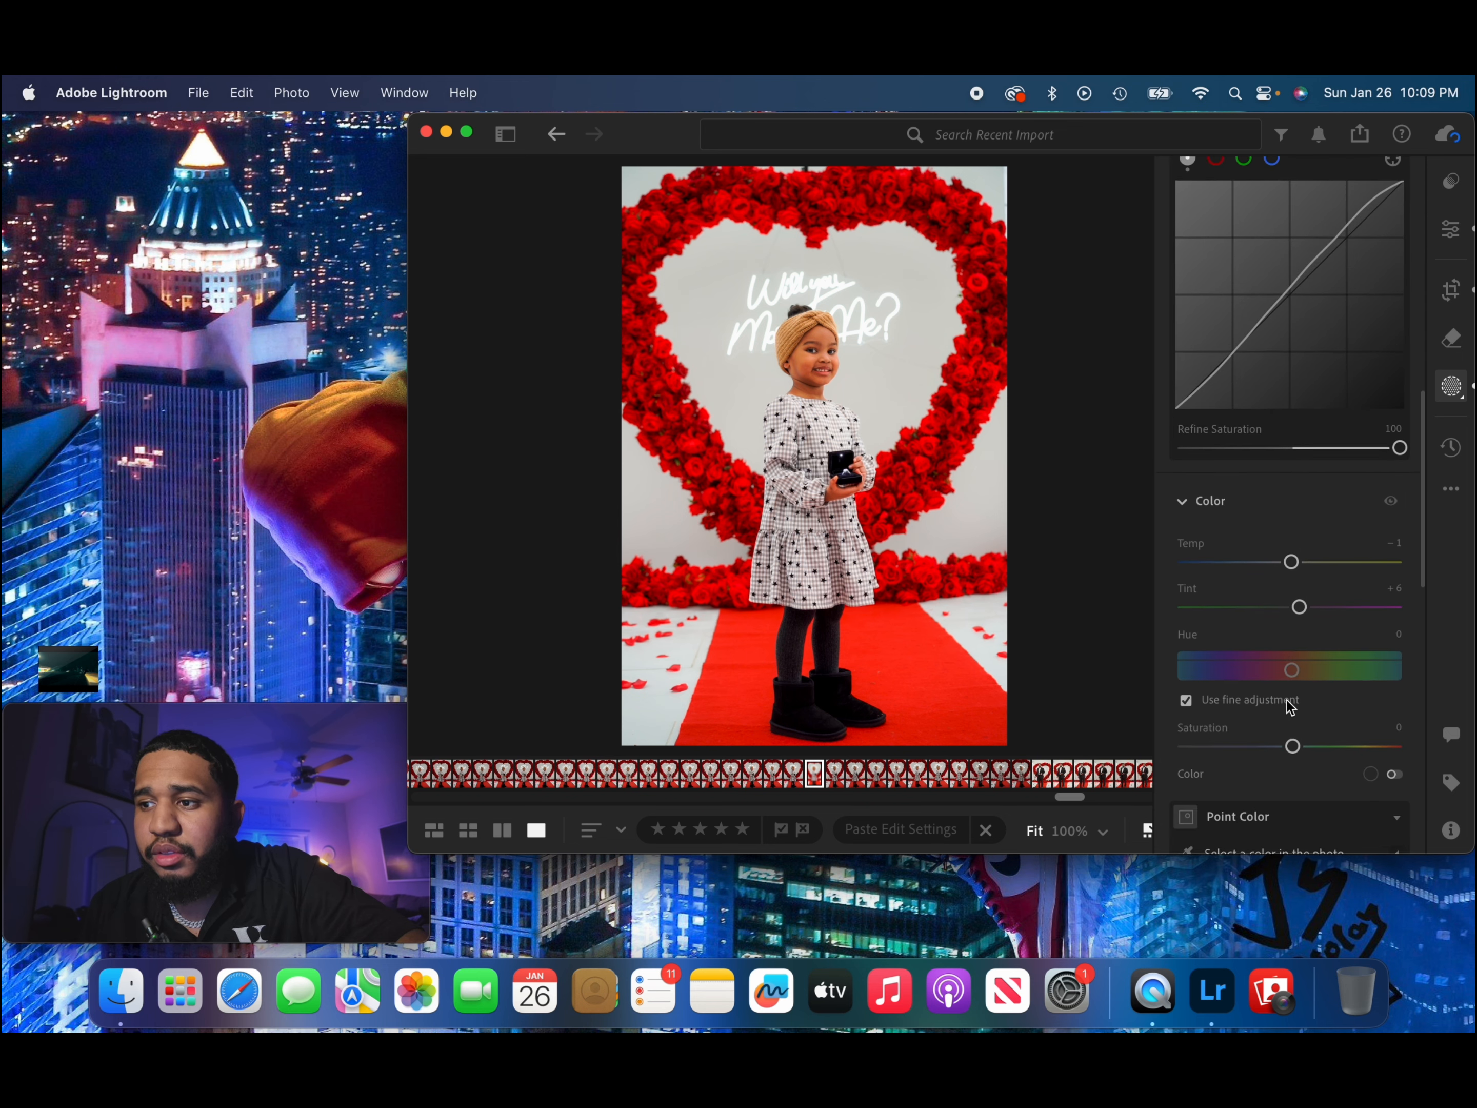
pyautogui.scroll(-8, 1291, 704)
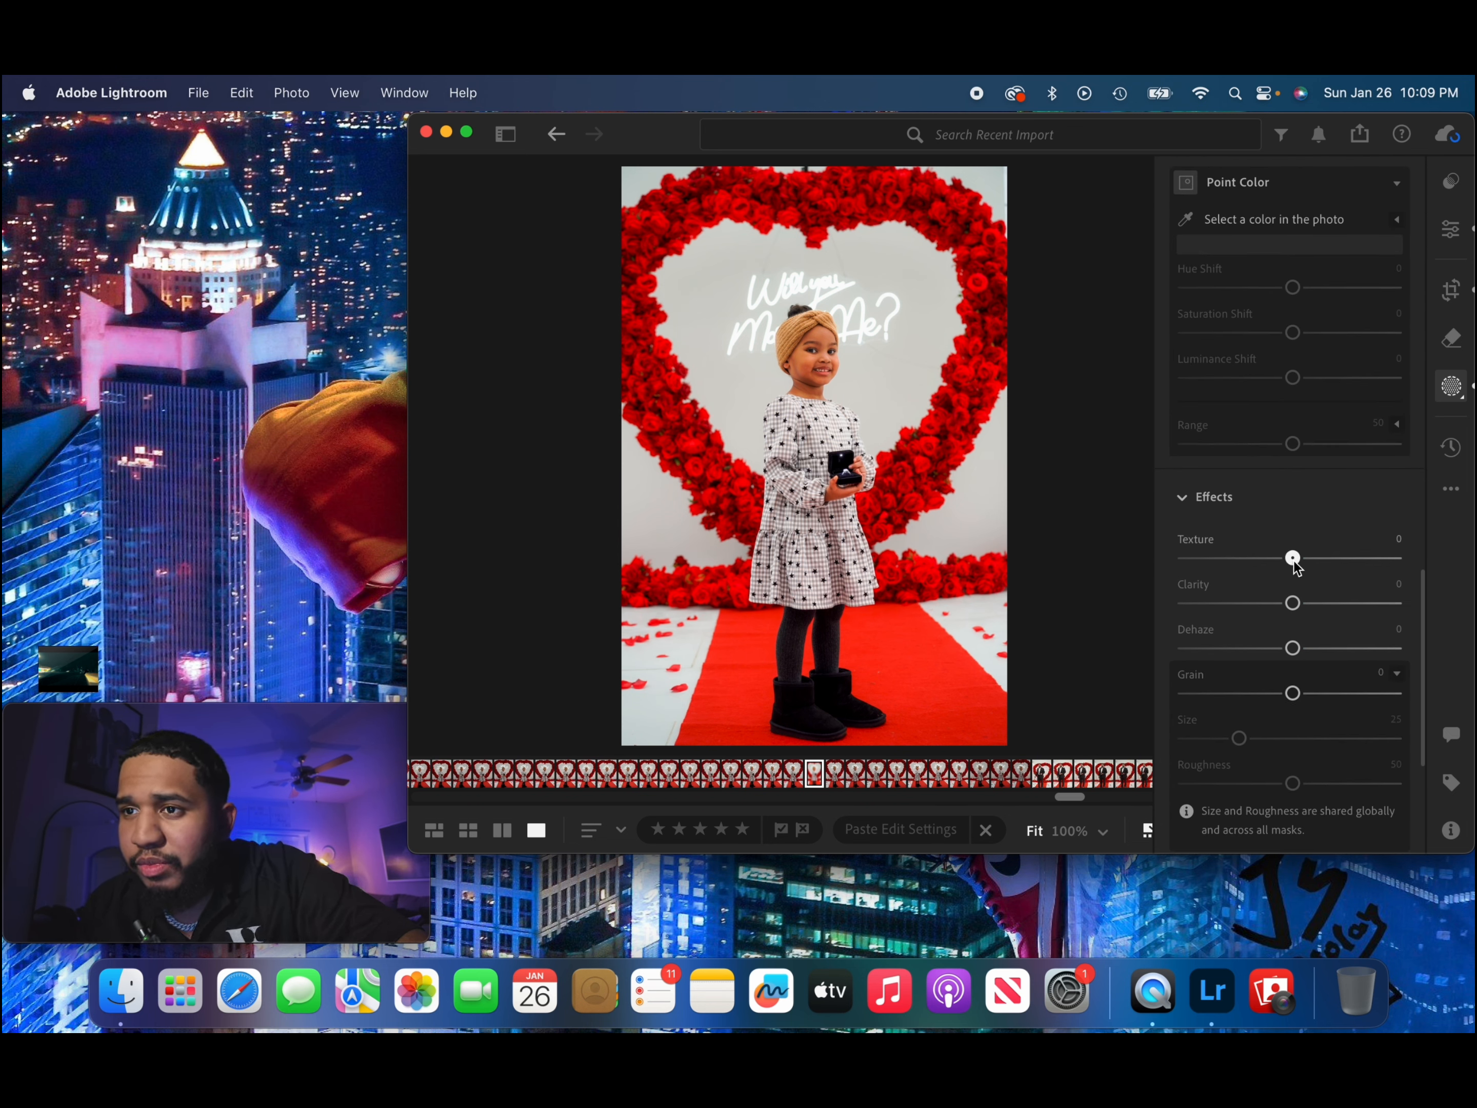
pyautogui.moveTo(1294, 562); pyautogui.dragTo(1305, 691)
pyautogui.scroll(-5, 1293, 649)
pyautogui.scroll(10, 1296, 456)
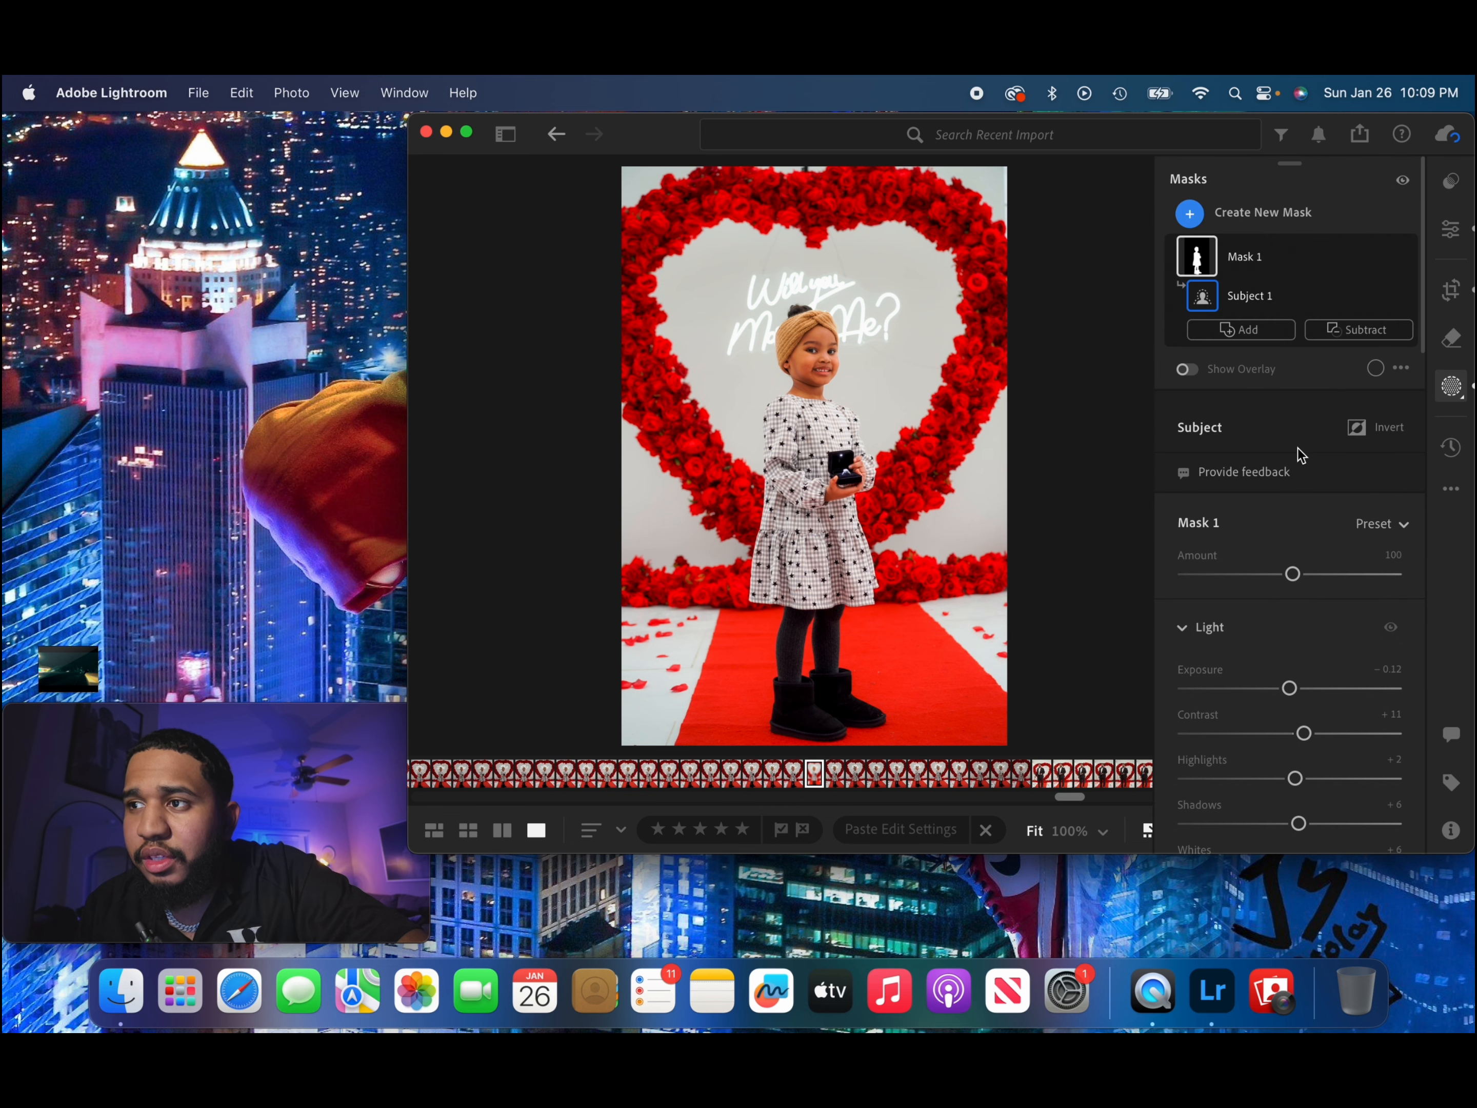
# Create a Background mask and shape its point curve, slightly lifting the lower tones and placing a highlight point at 91.4/93.3.
pyautogui.click(1272, 227)
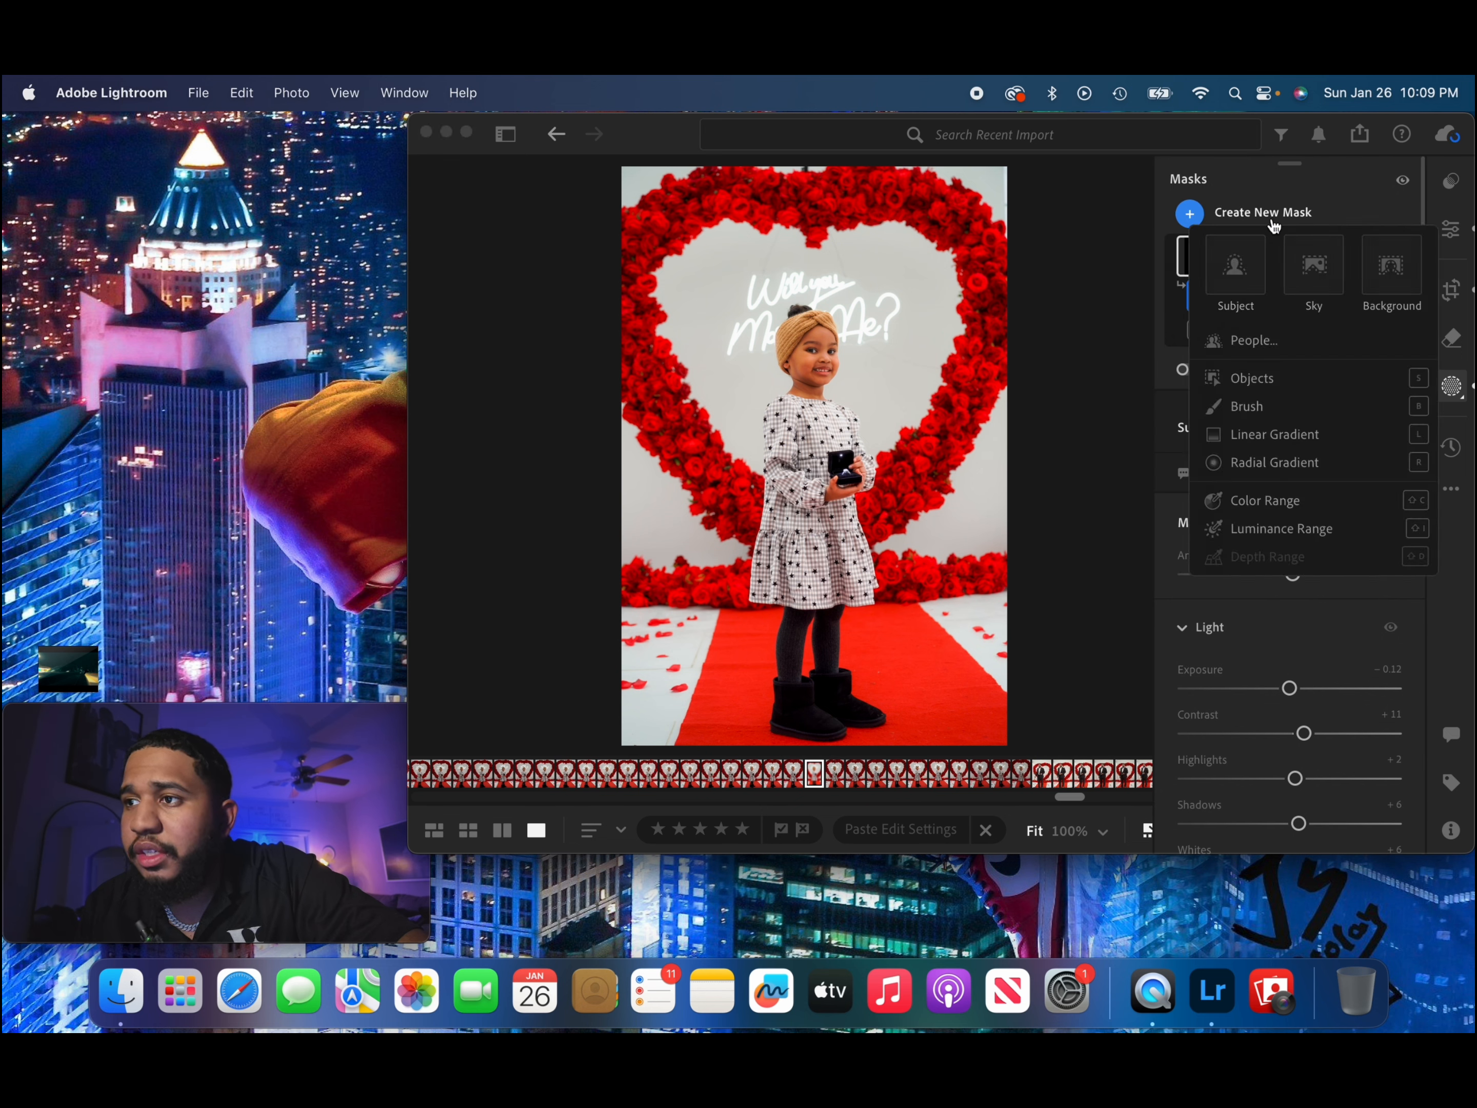
pyautogui.click(1383, 262)
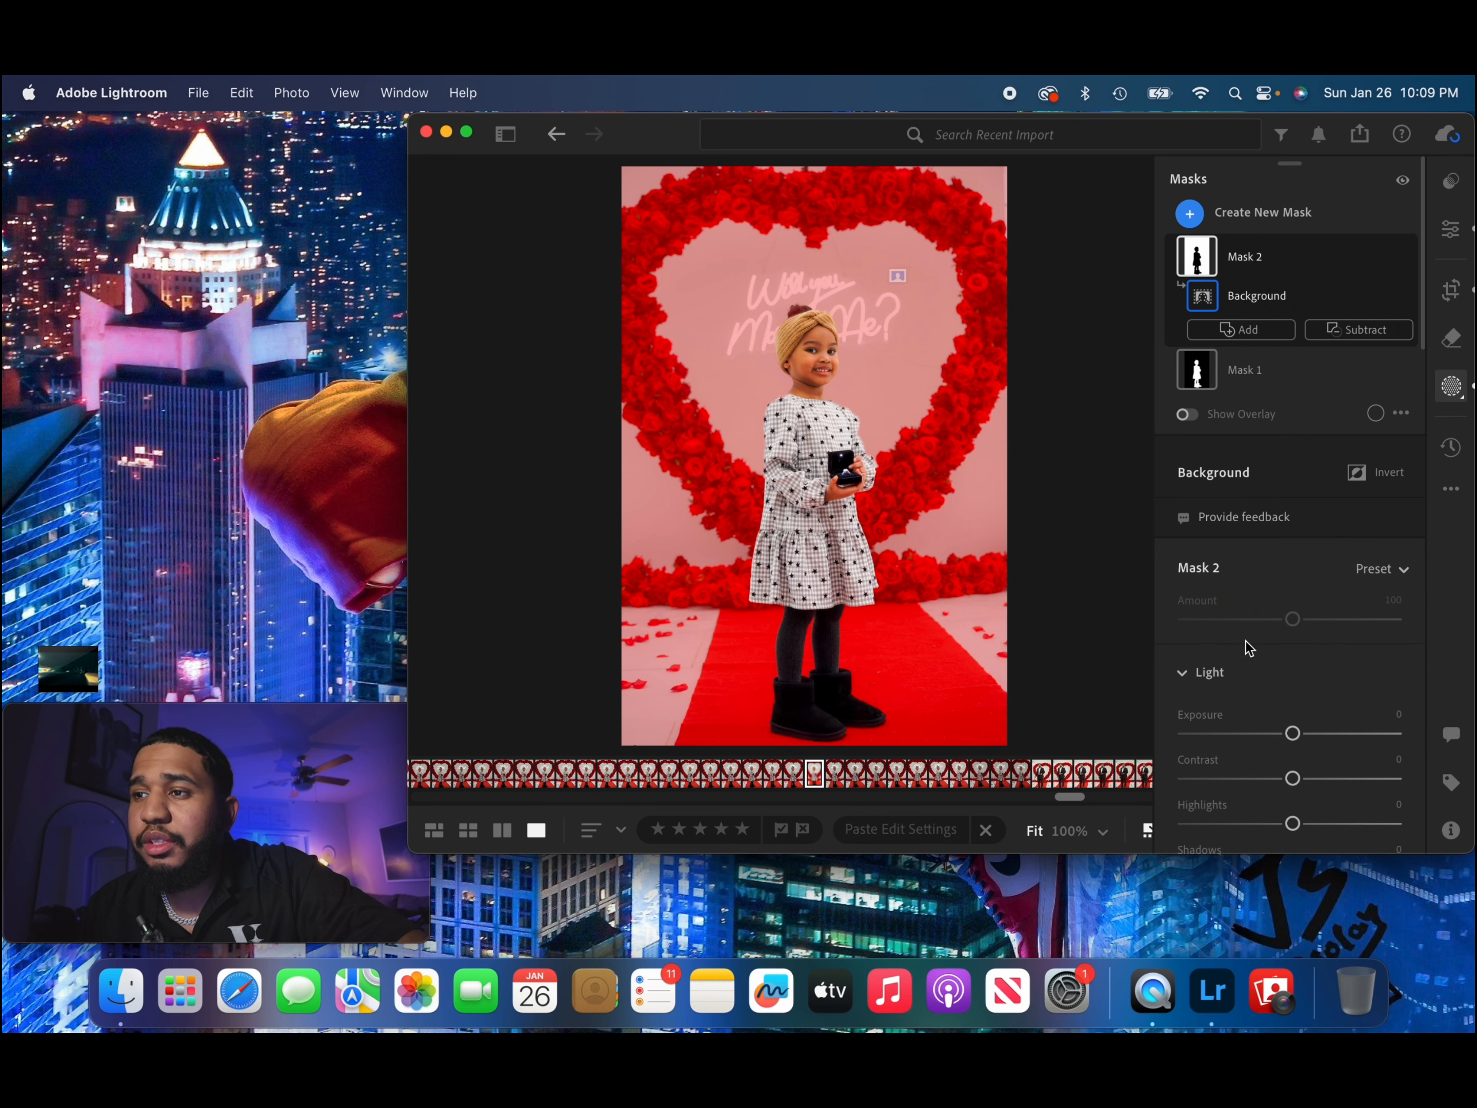
pyautogui.scroll(-15, 1313, 678)
pyautogui.scroll(3, 1313, 678)
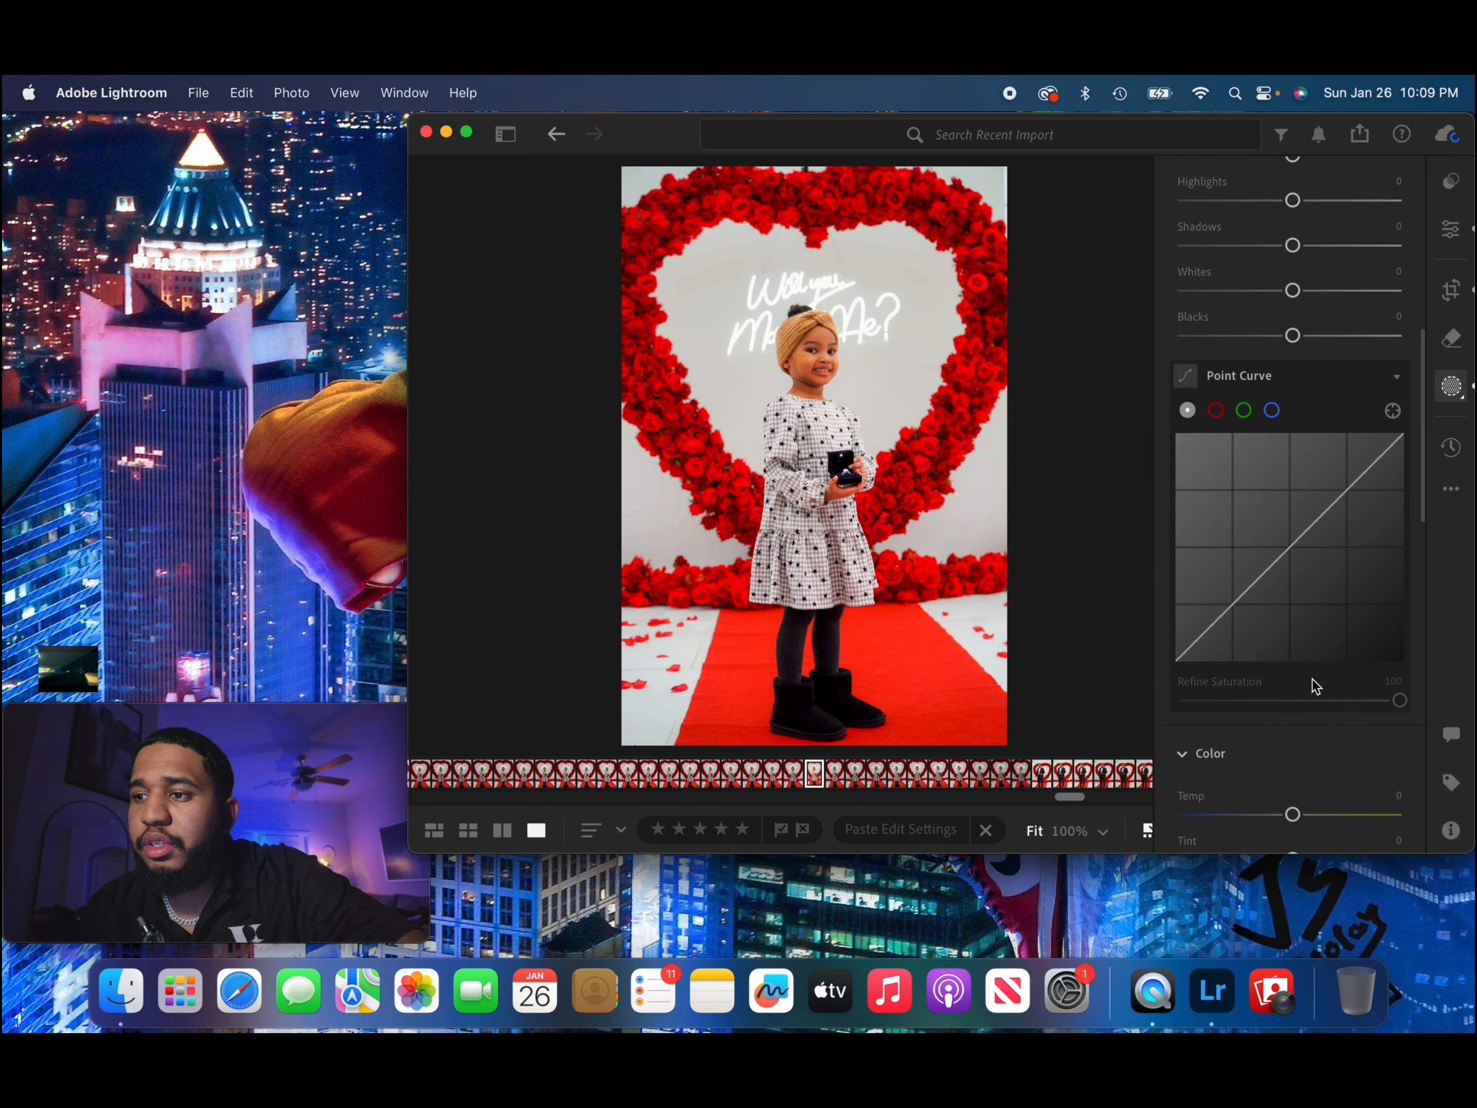
pyautogui.moveTo(1207, 634); pyautogui.dragTo(1318, 523)
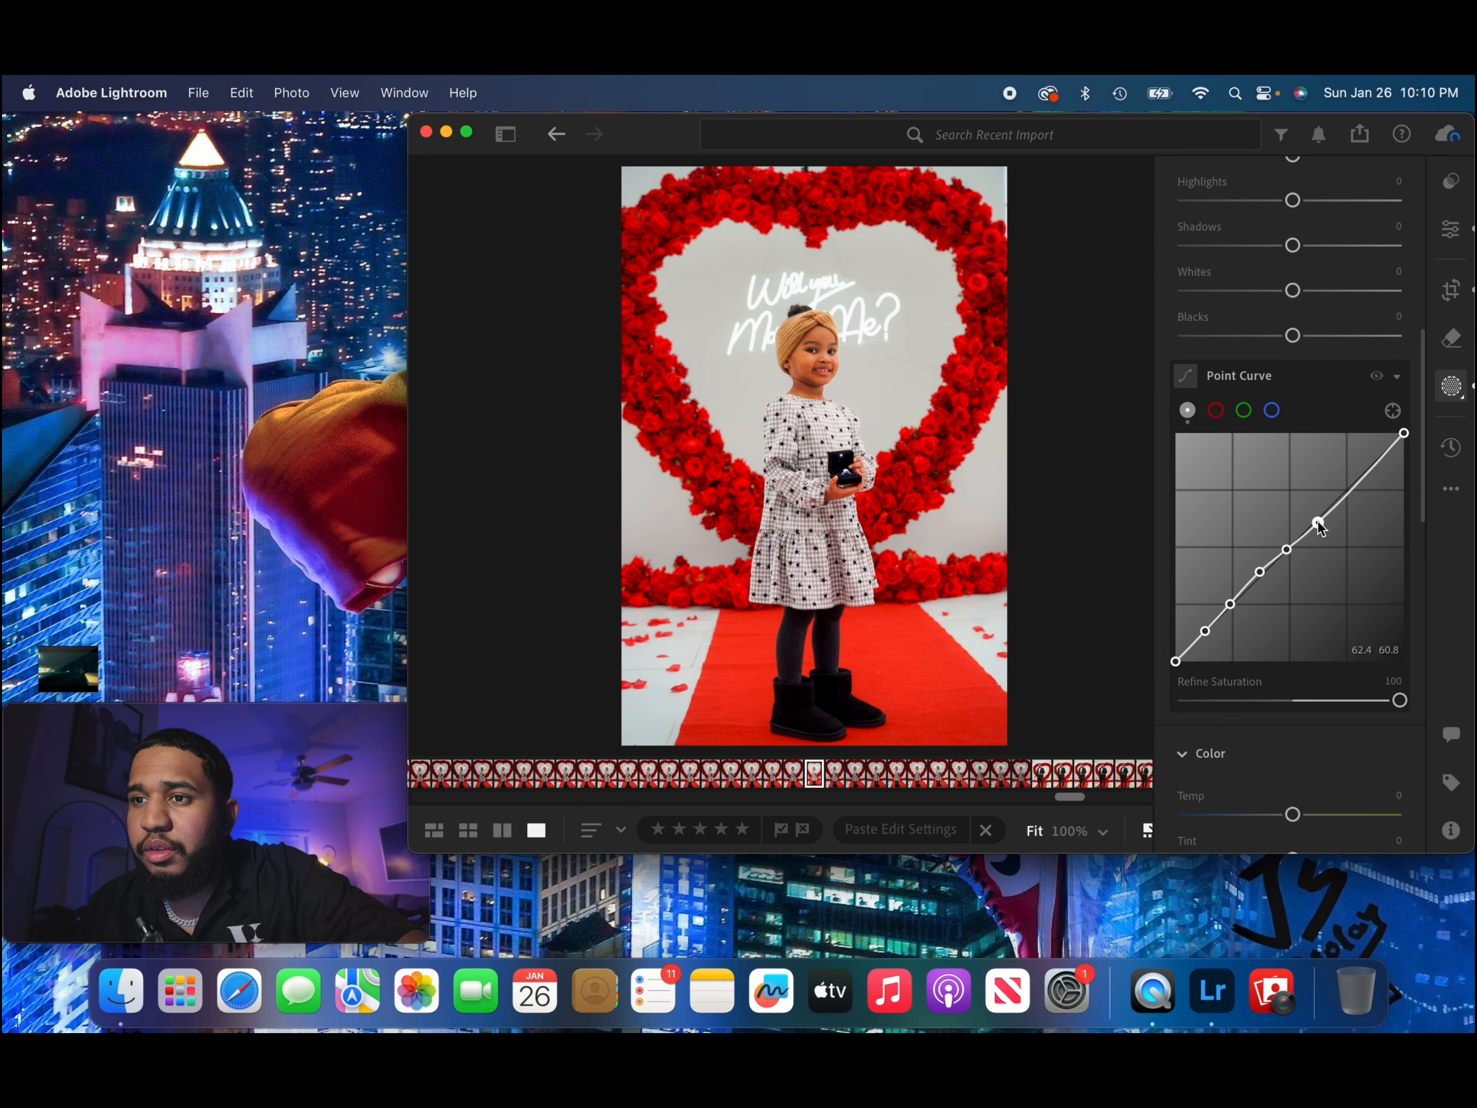
pyautogui.click(1351, 491)
pyautogui.moveTo(1351, 496); pyautogui.dragTo(1373, 475)
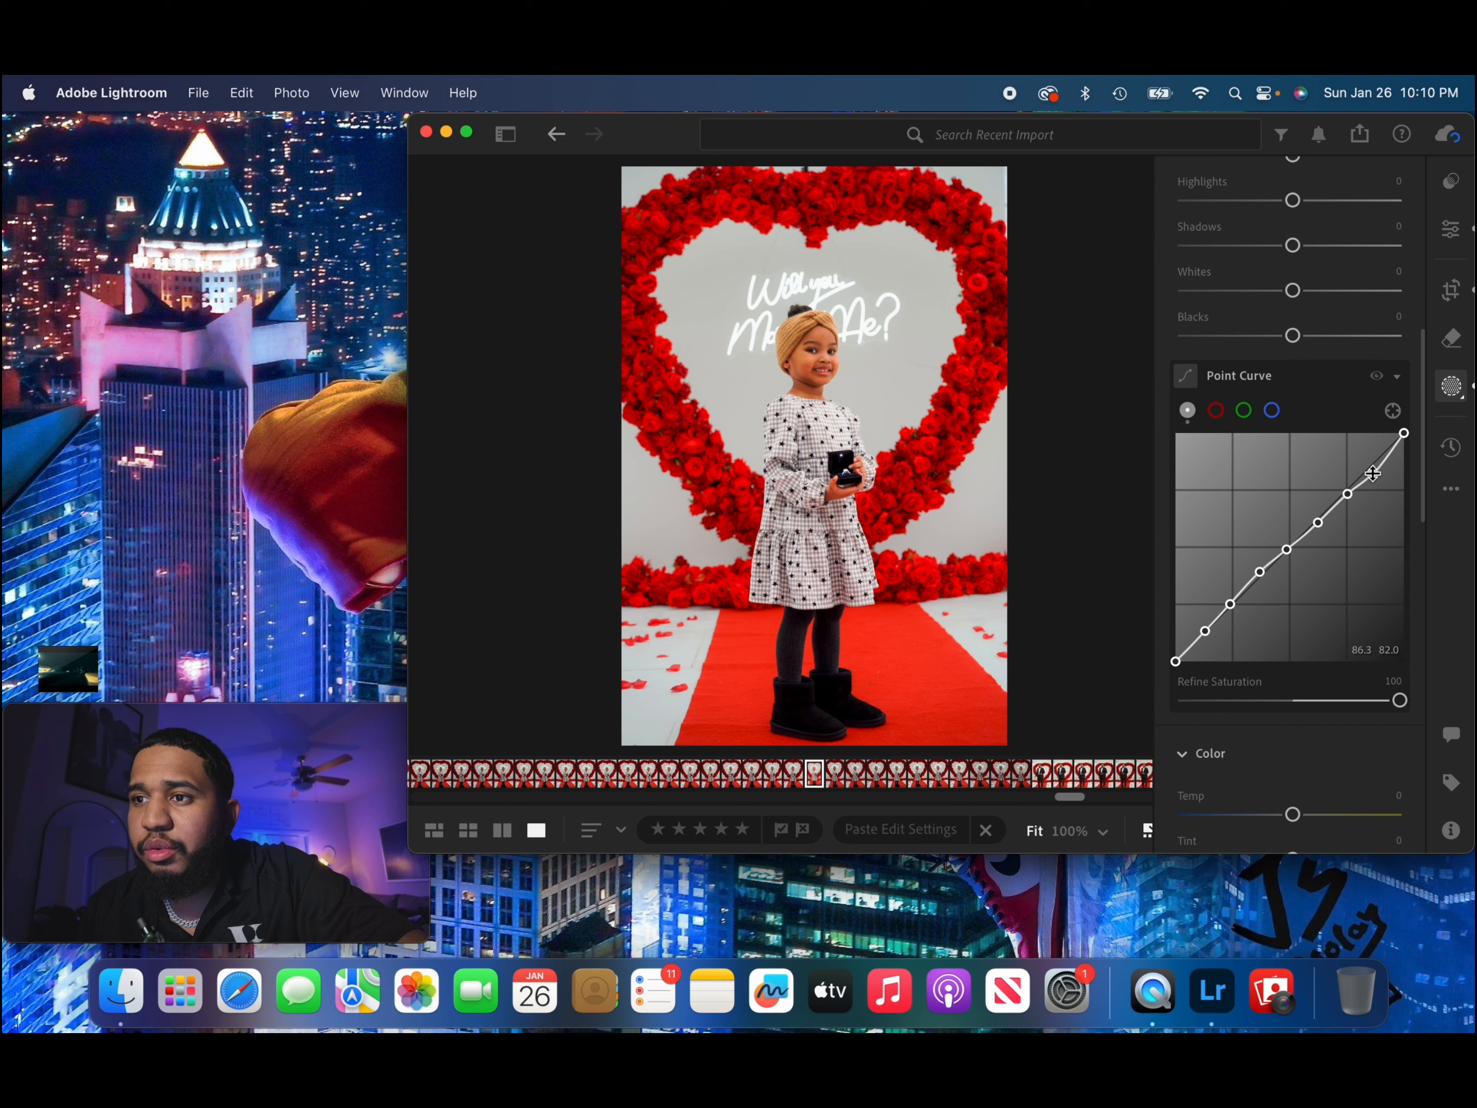
pyautogui.moveTo(1374, 475); pyautogui.dragTo(1371, 473)
pyautogui.moveTo(1388, 451); pyautogui.dragTo(1385, 450)
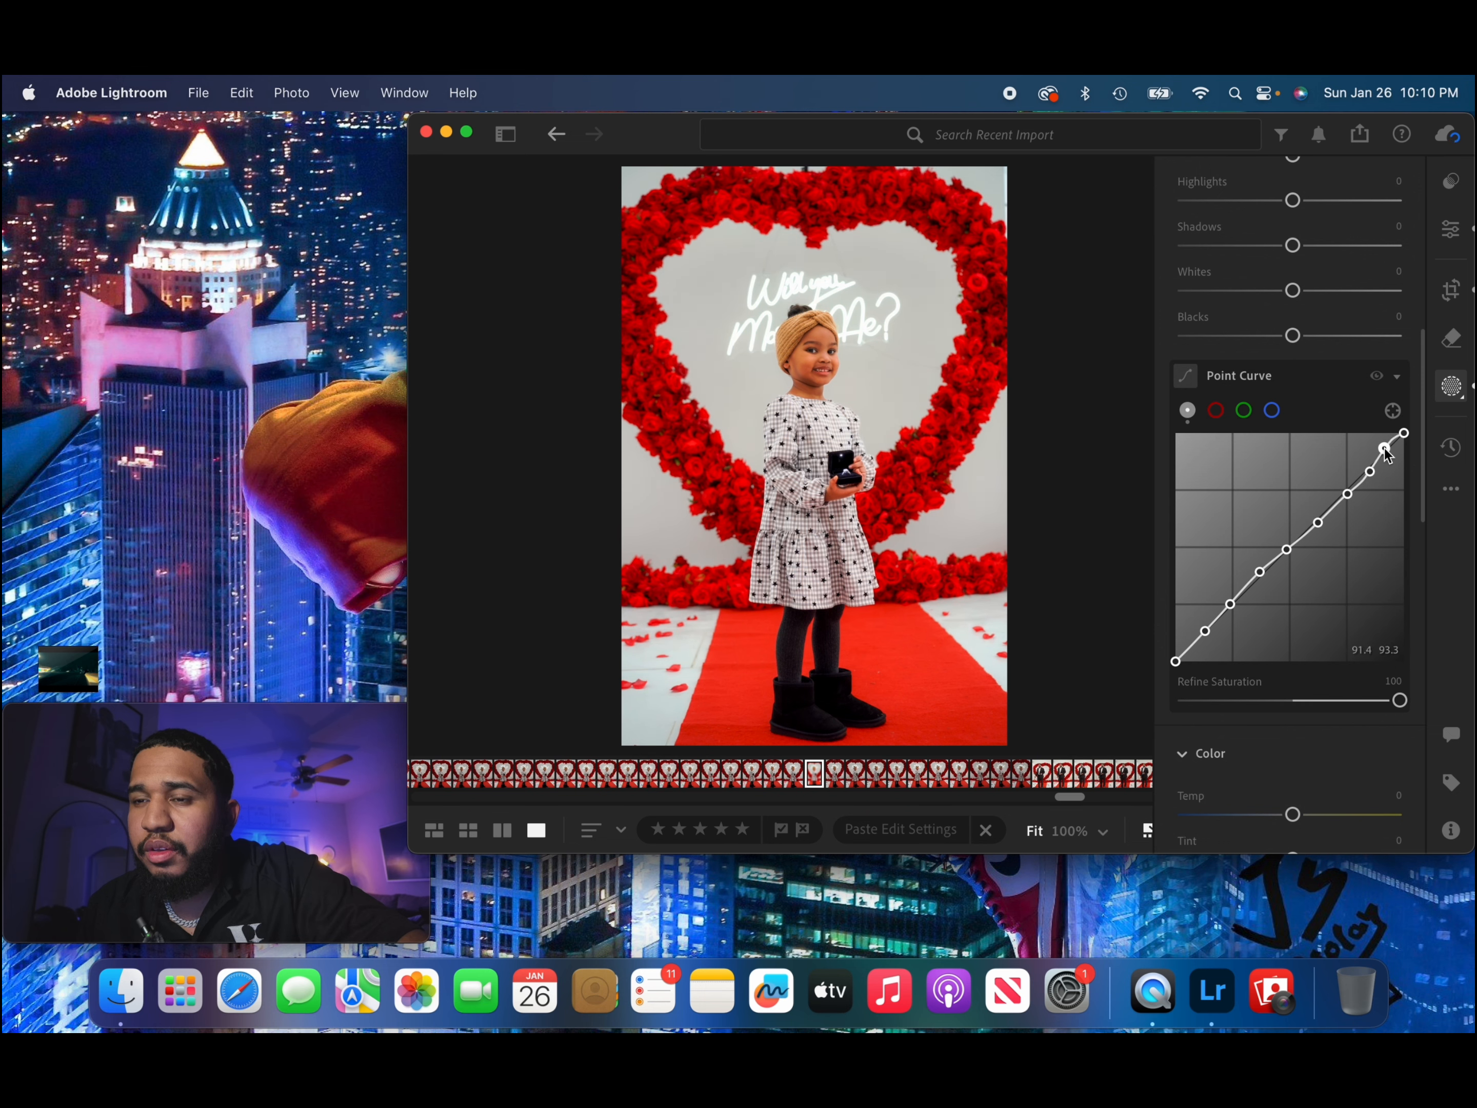
# In the background mask's Effects settings, set Texture +21, Clarity +7 and Dehaze +4.
pyautogui.scroll(-5, 1313, 593)
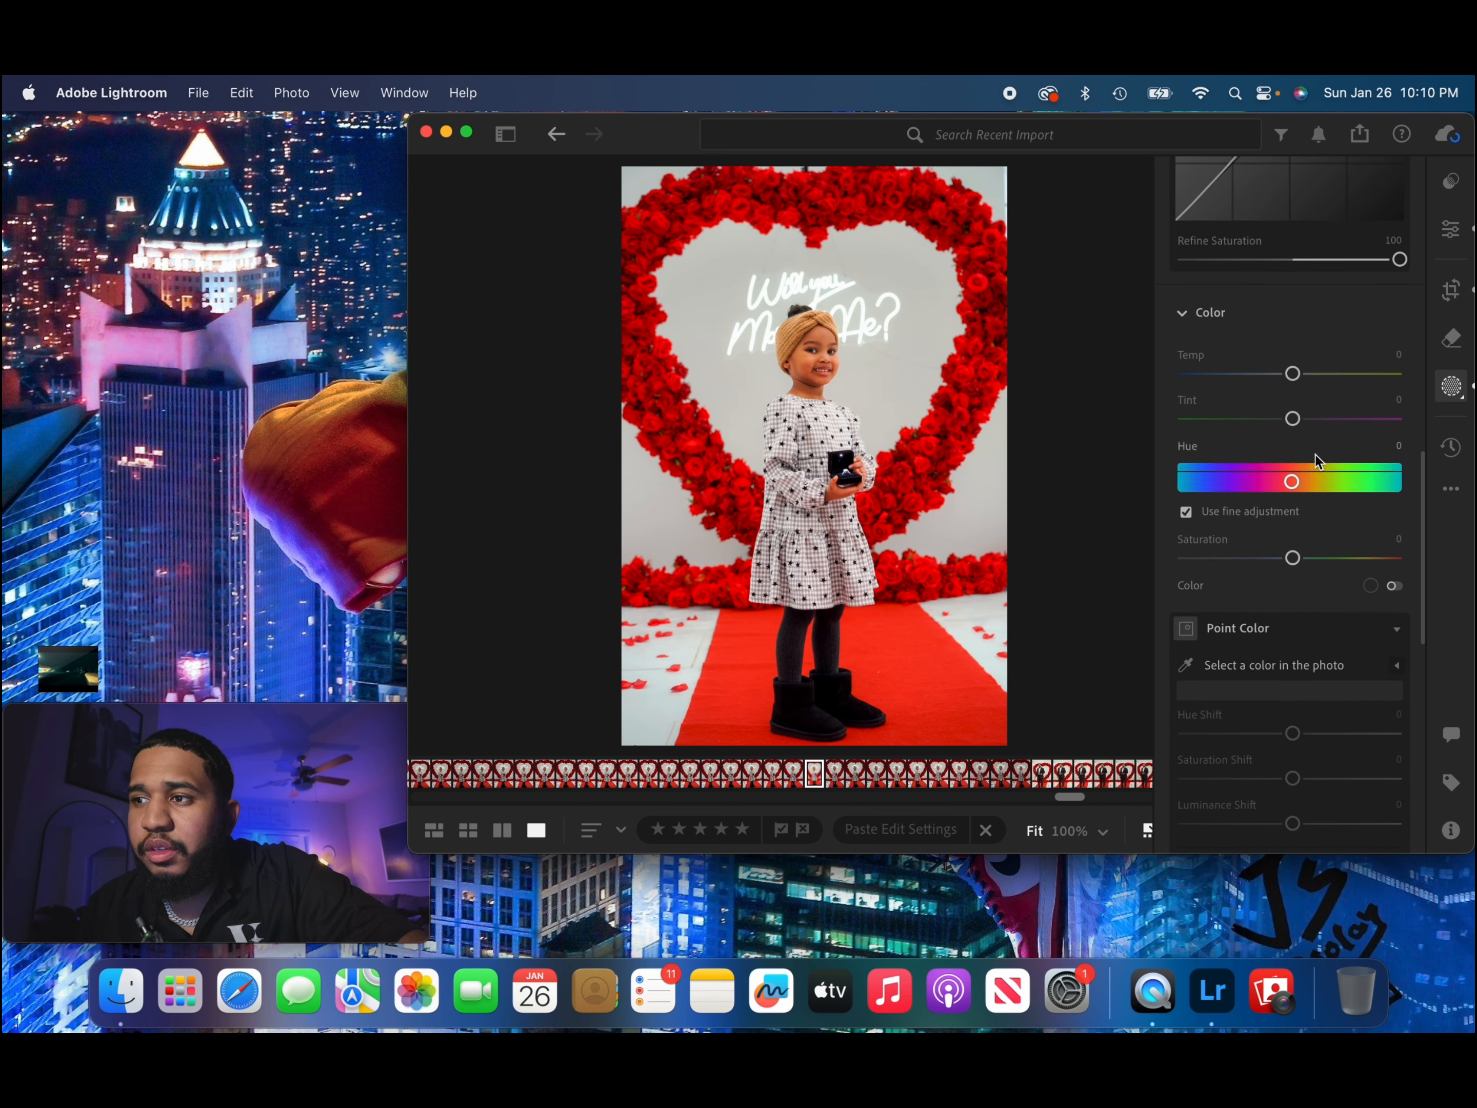
pyautogui.scroll(-10, 1286, 593)
pyautogui.scroll(-1, 1286, 591)
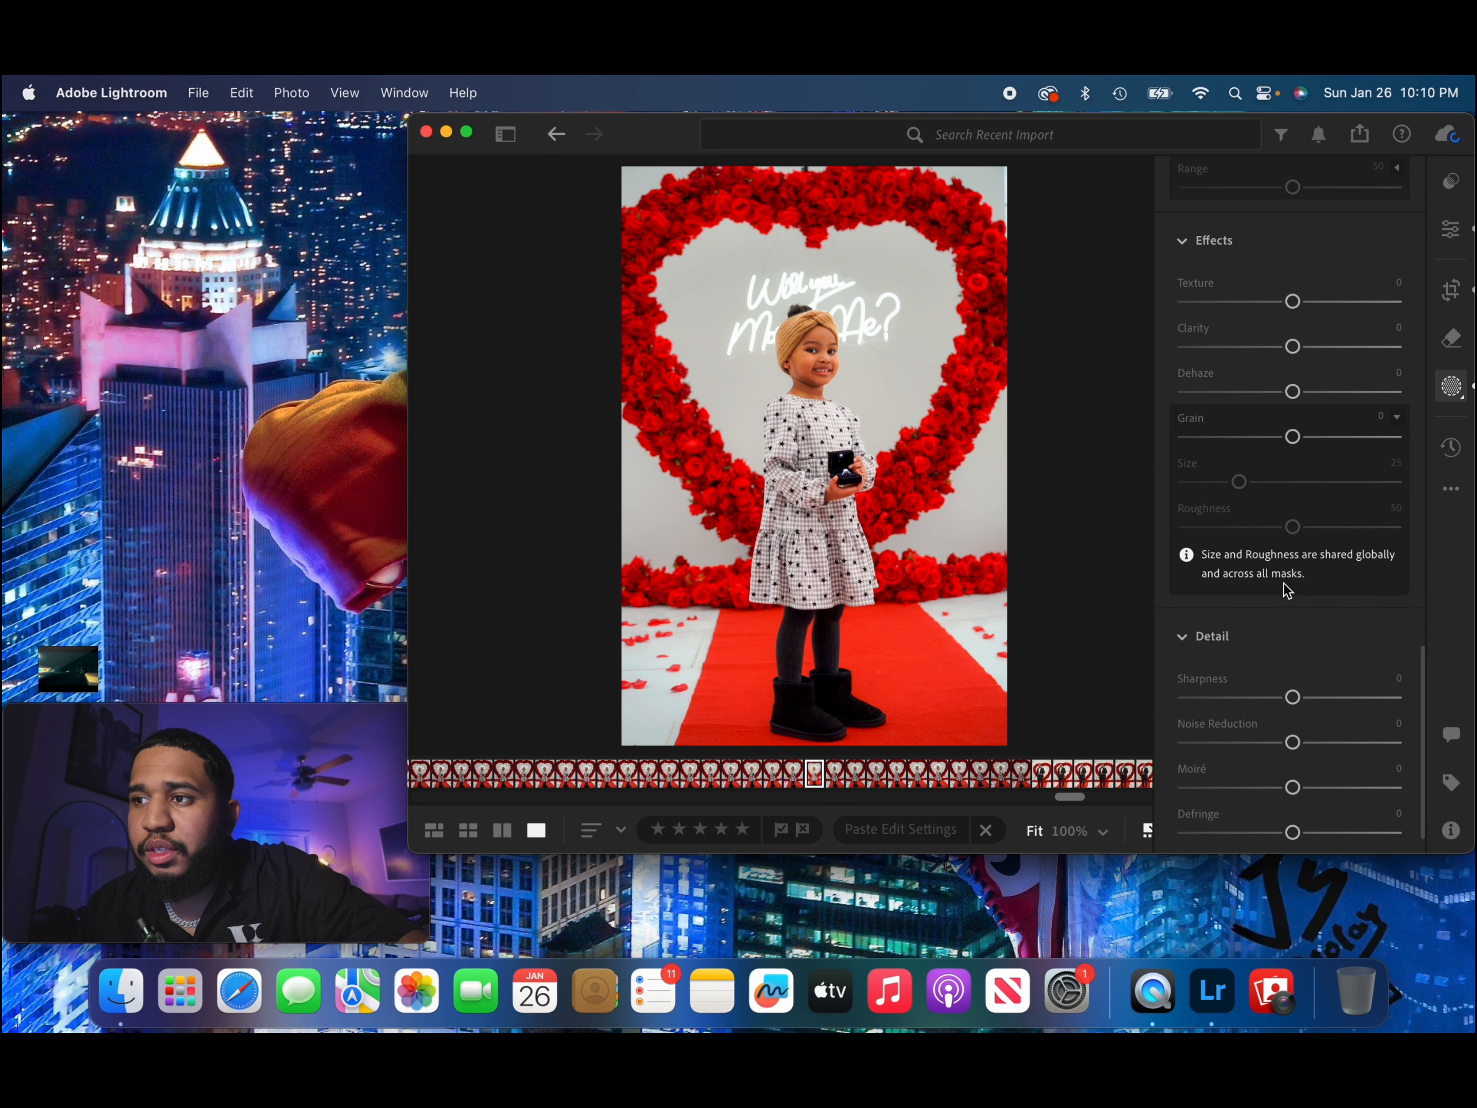
pyautogui.moveTo(1294, 301); pyautogui.dragTo(1301, 399)
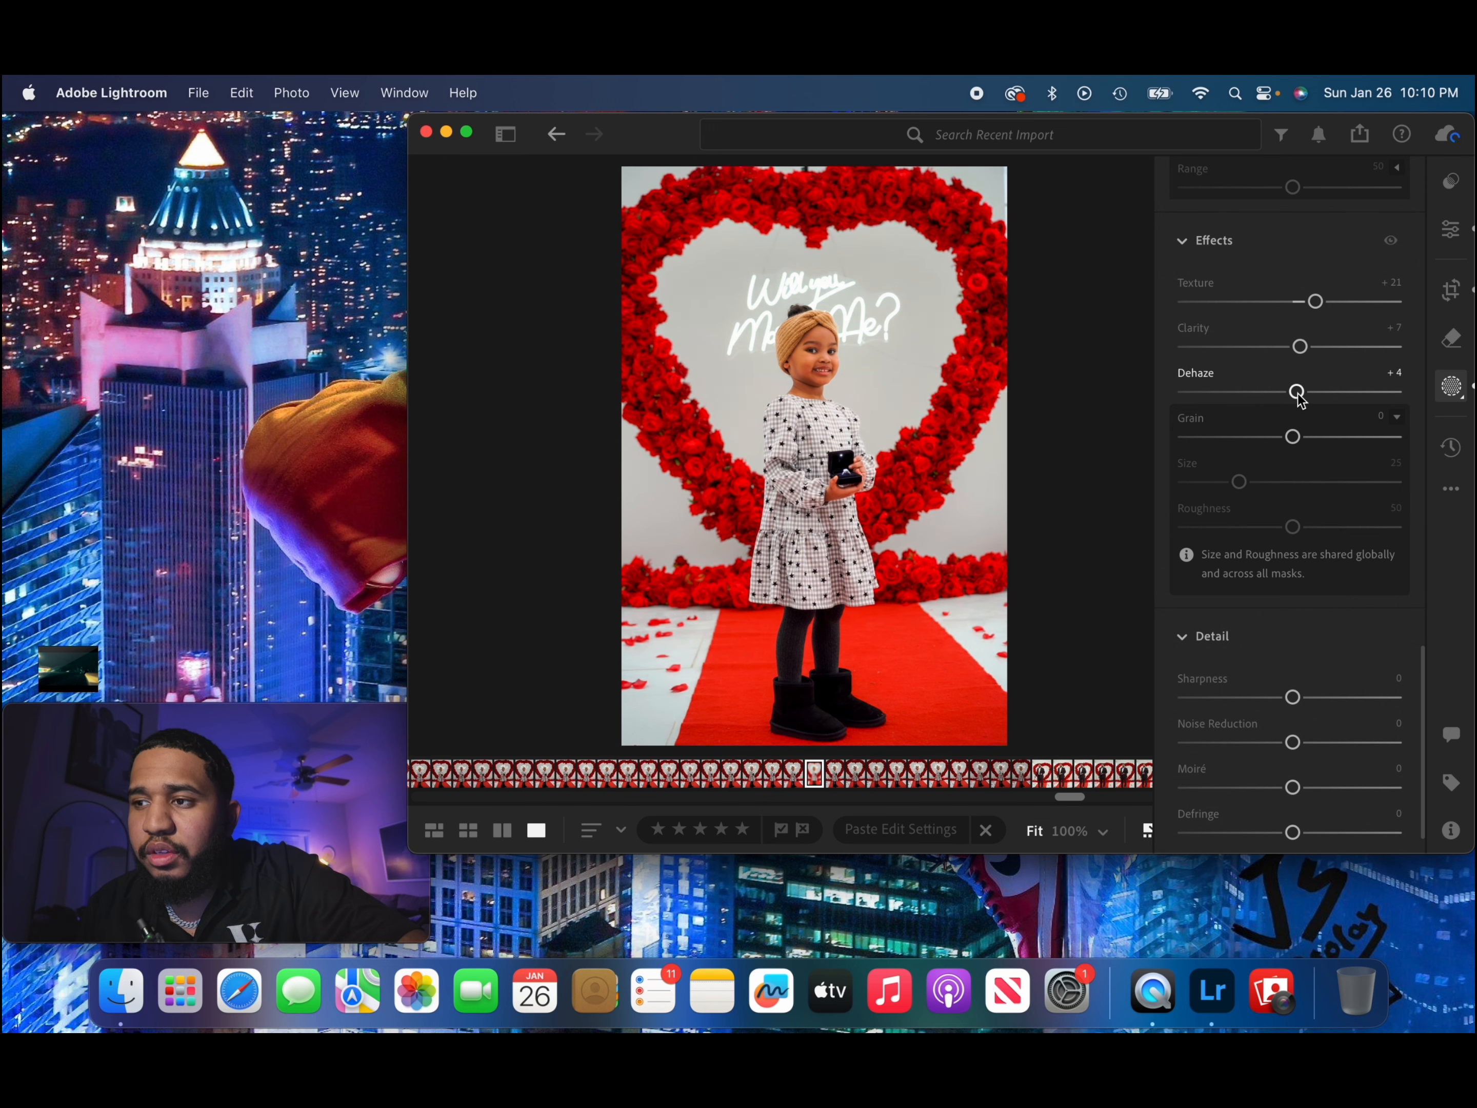
# Set the background mask's Saturation to −7 and Tint to +7.
pyautogui.scroll(-2, 1276, 678)
pyautogui.scroll(10, 1273, 676)
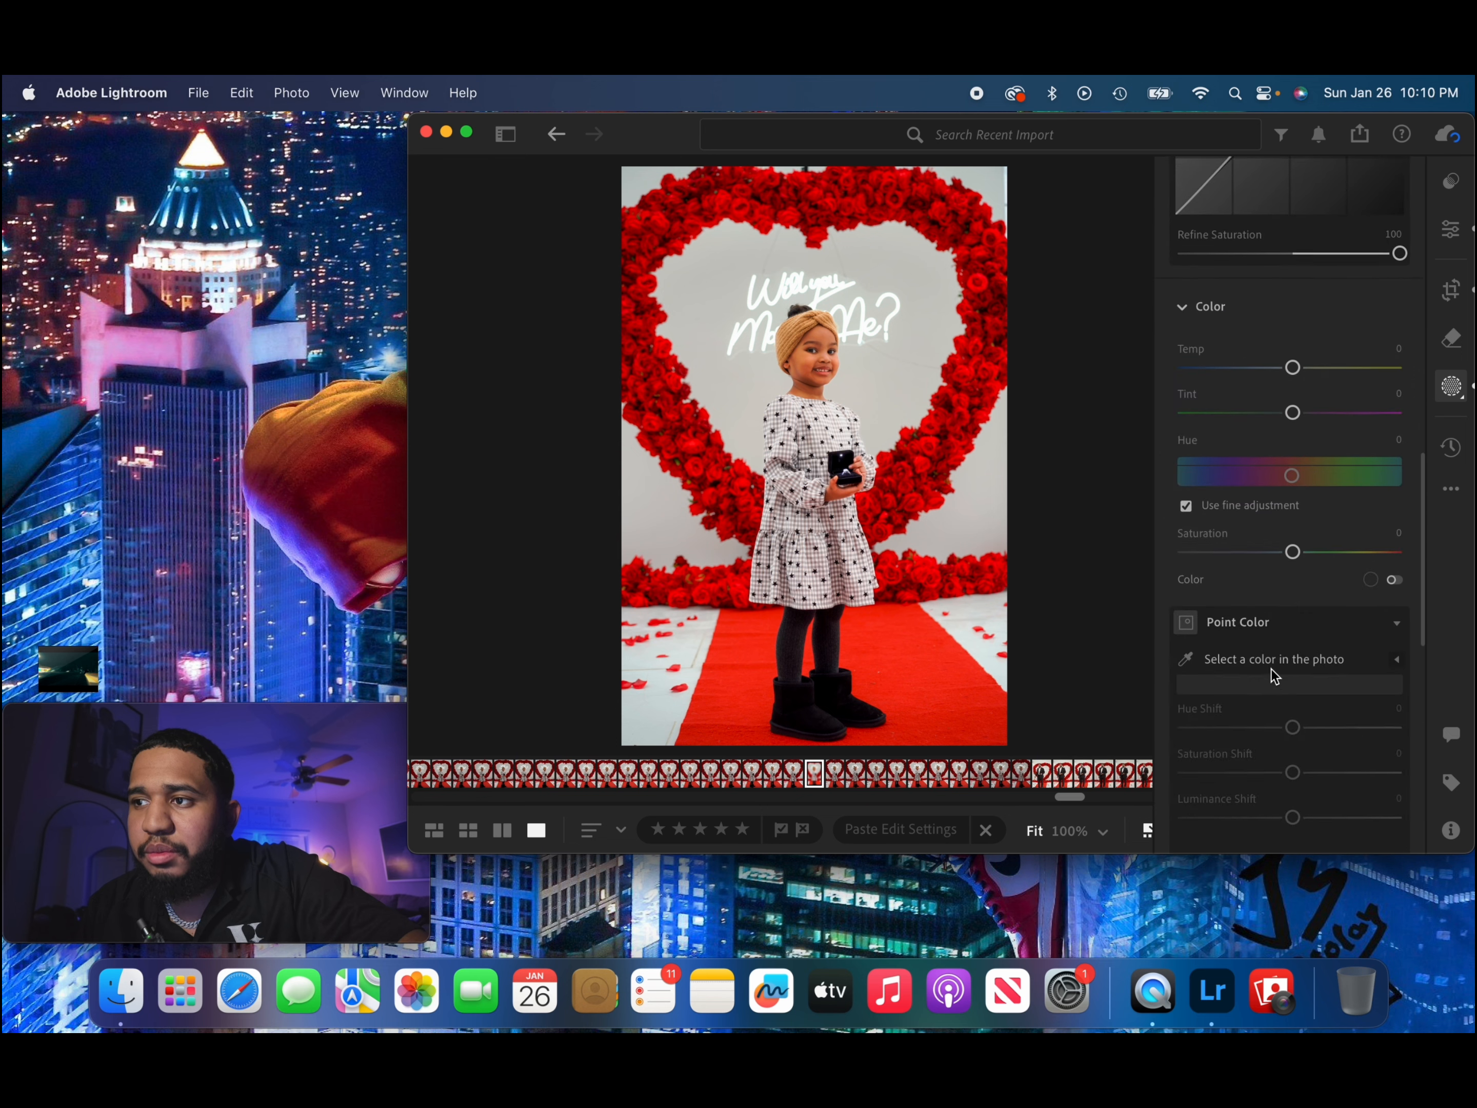
pyautogui.moveTo(1292, 660); pyautogui.dragTo(1285, 662)
pyautogui.moveTo(1294, 522); pyautogui.dragTo(1302, 530)
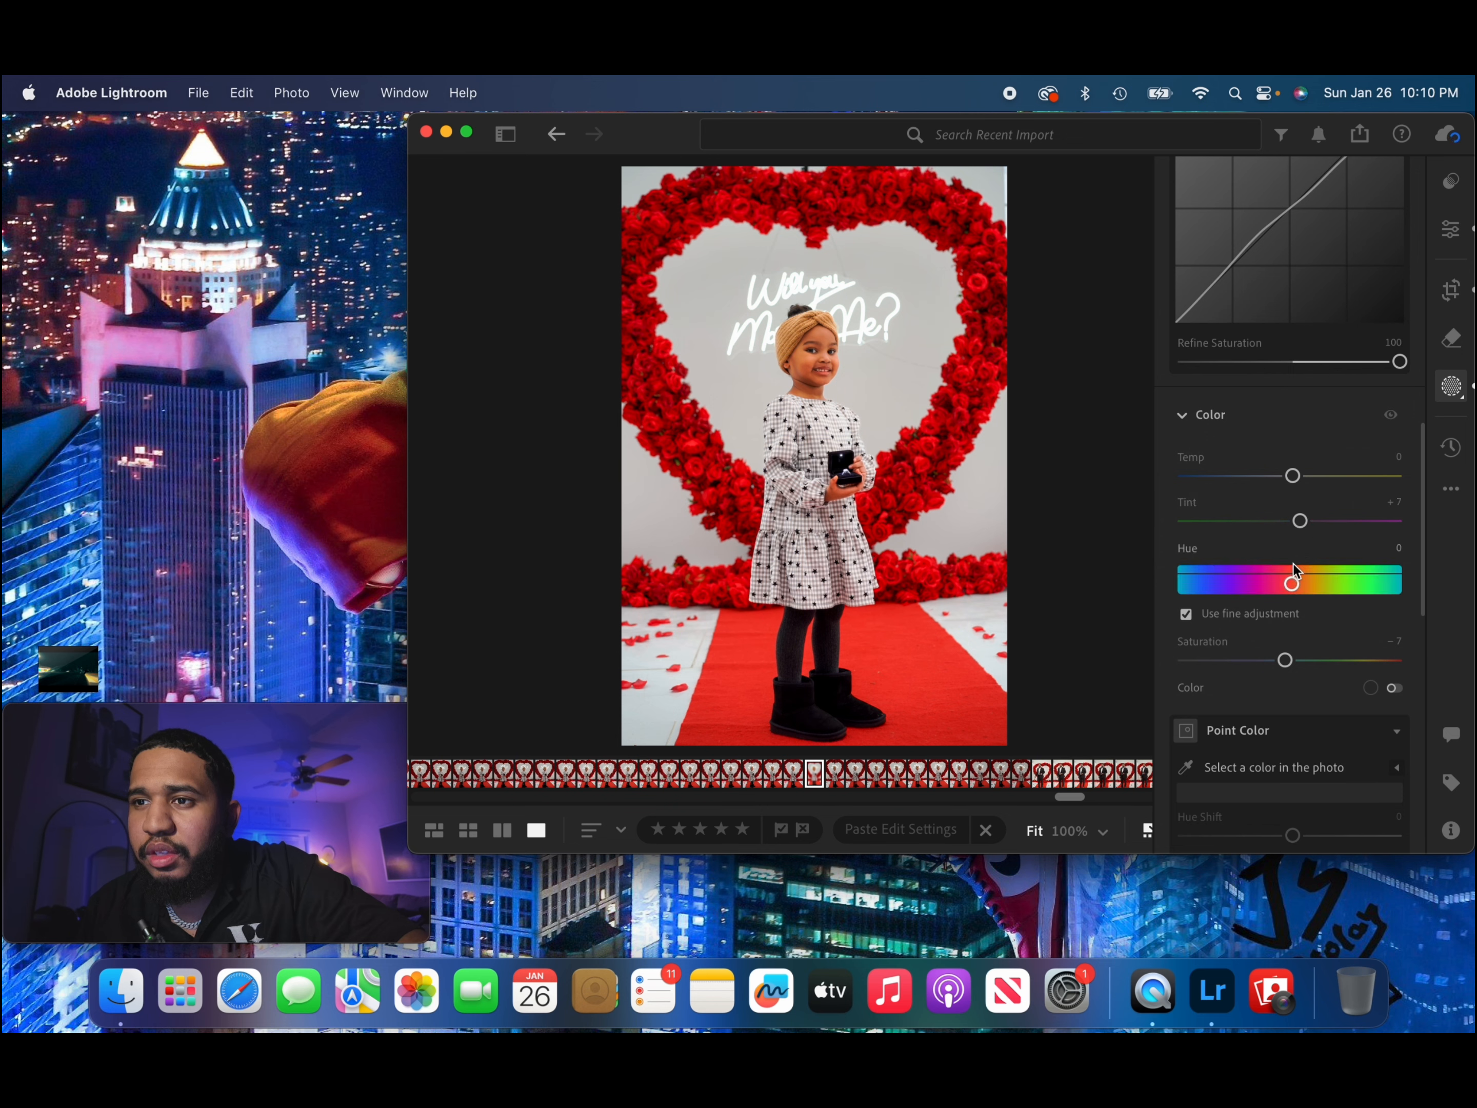
pyautogui.scroll(1, 1280, 554)
pyautogui.scroll(10, 1280, 558)
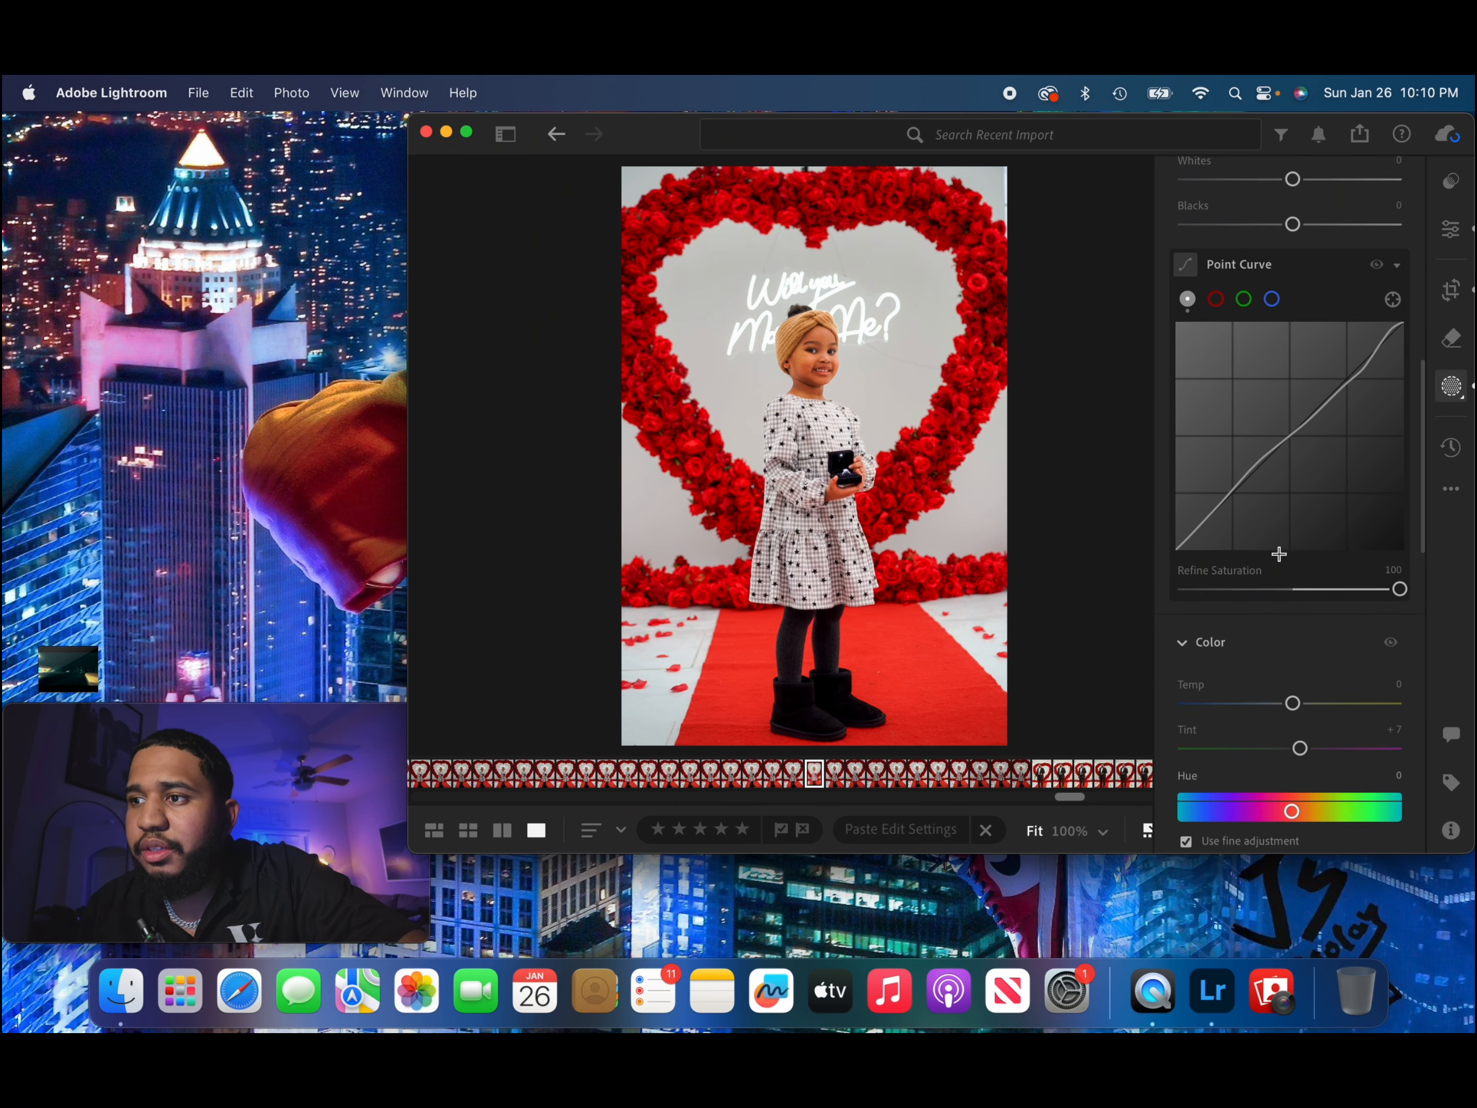
pyautogui.scroll(3, 1282, 558)
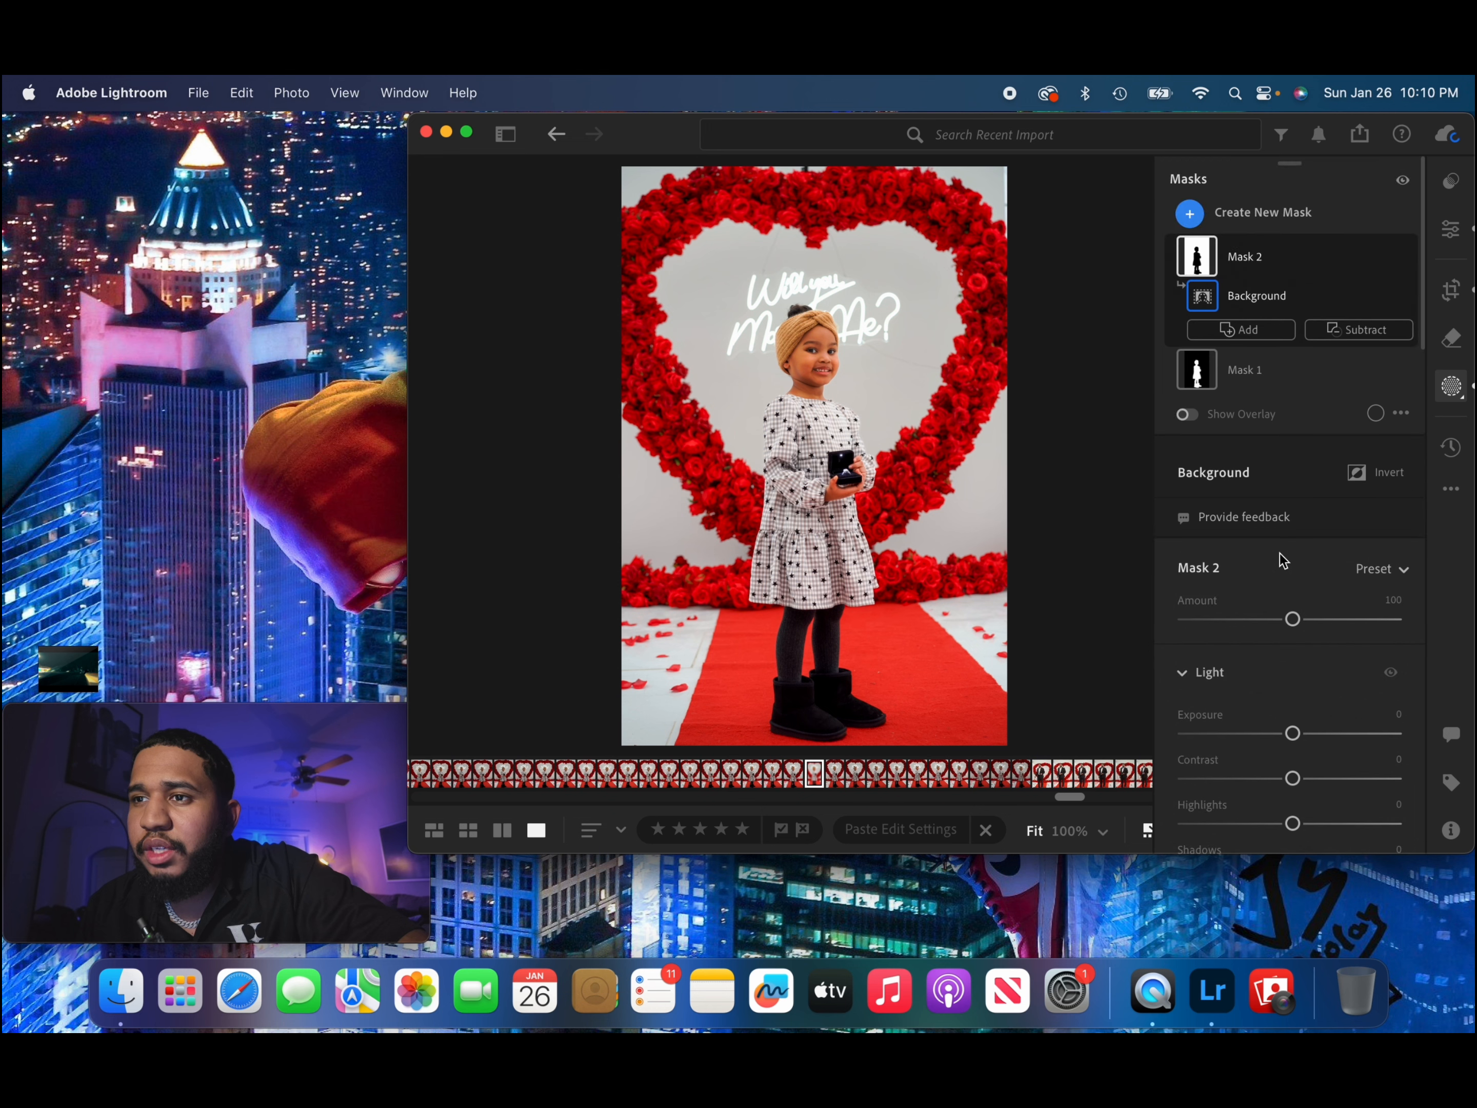
# Remove the thin wires on the gray wall around the neon sign with generative Remove at brush size 10.
pyautogui.click(1449, 341)
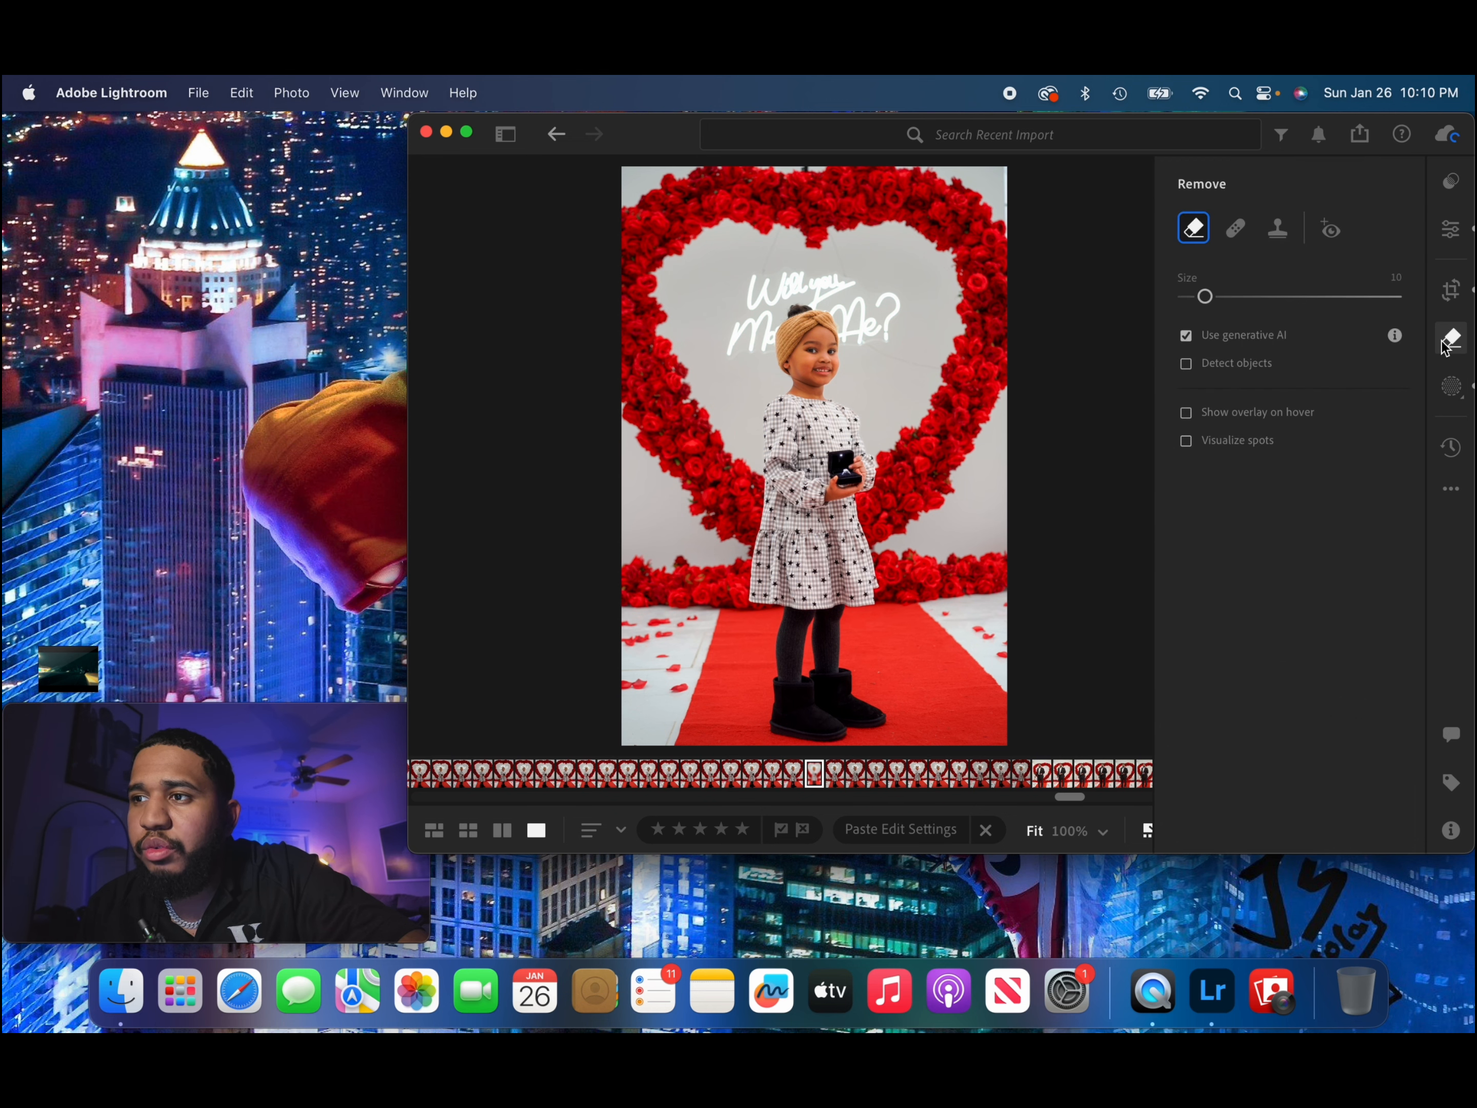
pyautogui.press('z')
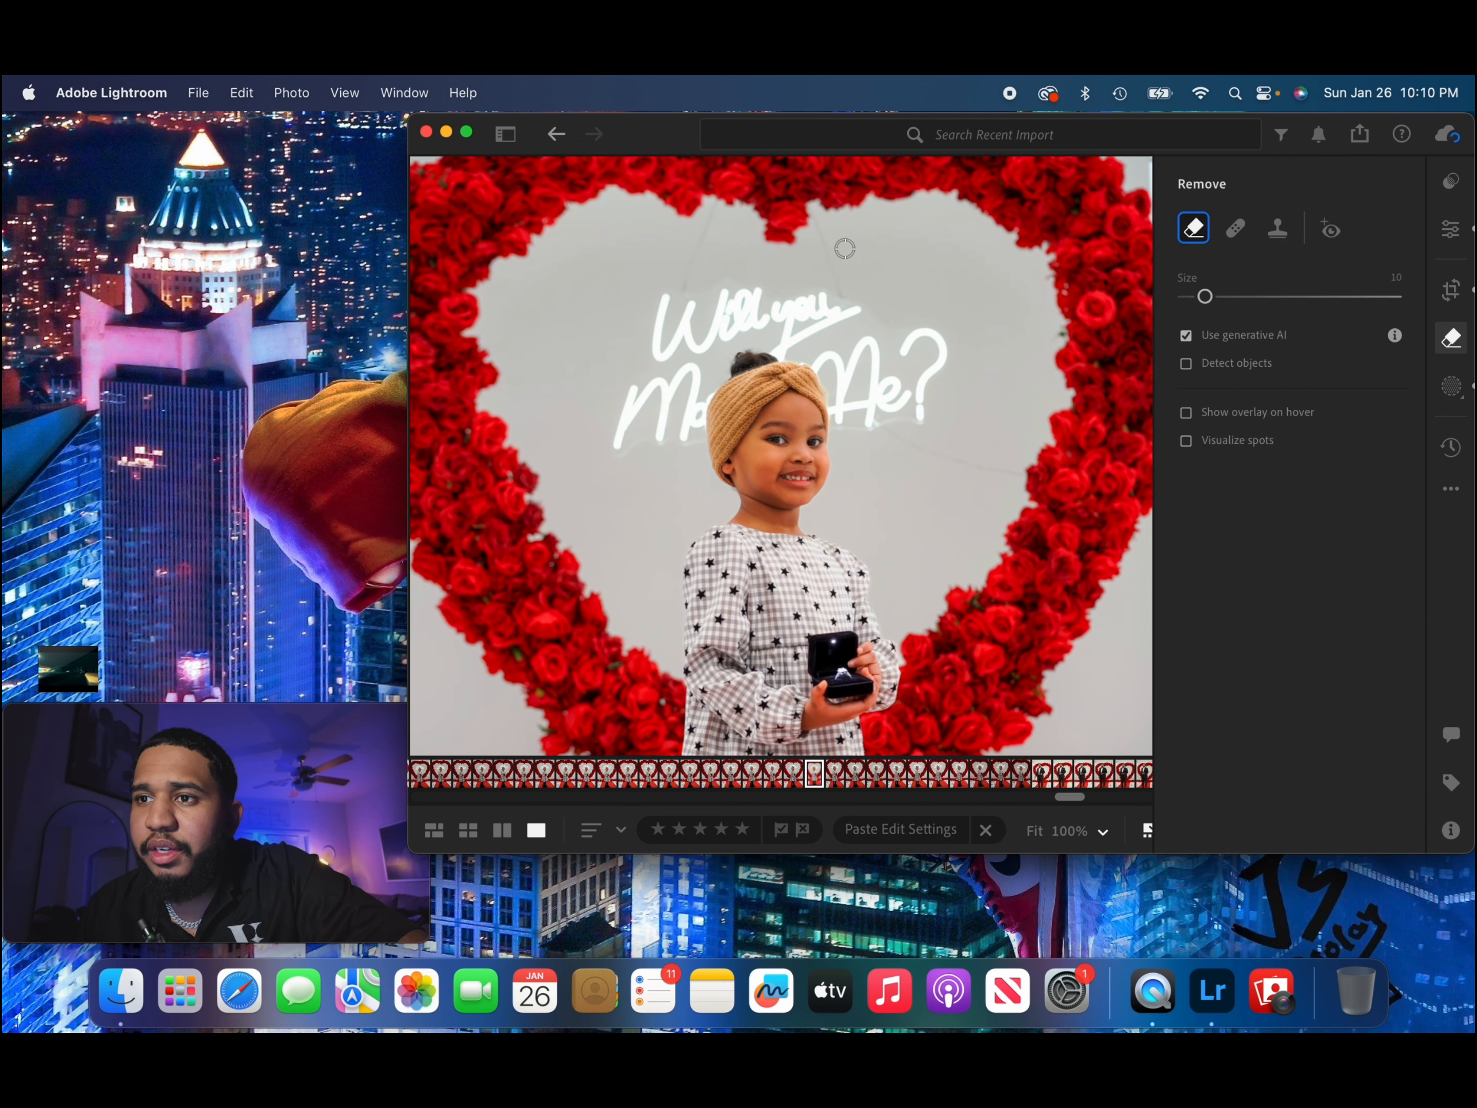
pyautogui.press('super+equal')
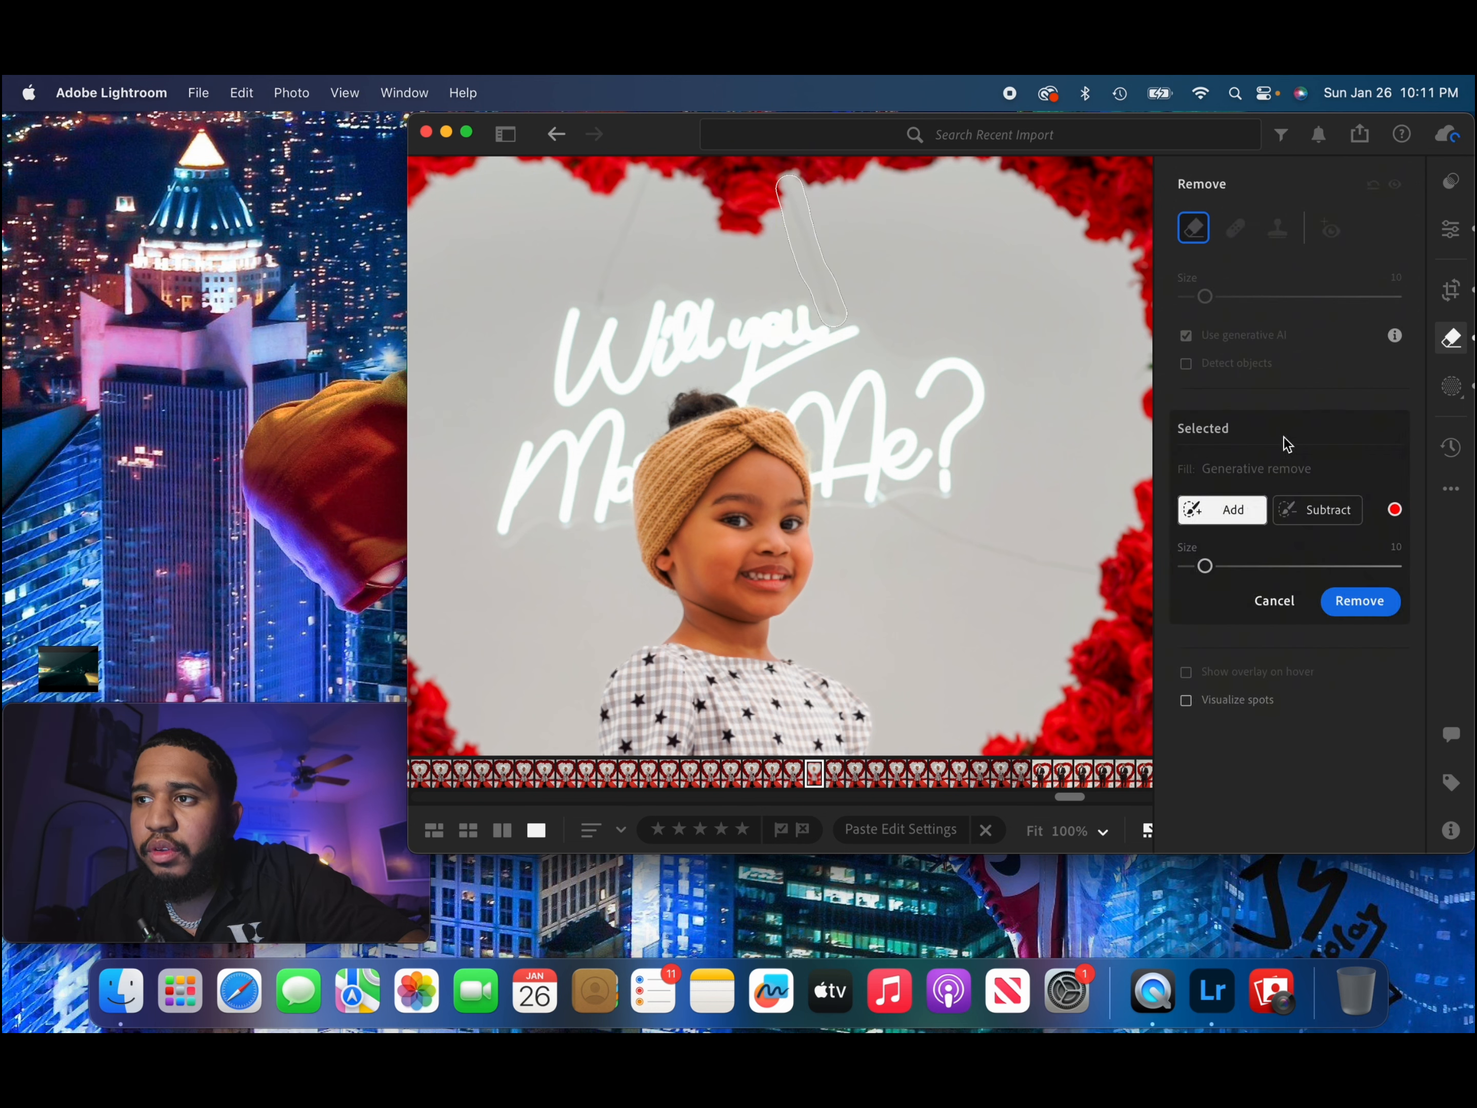
pyautogui.click(1355, 608)
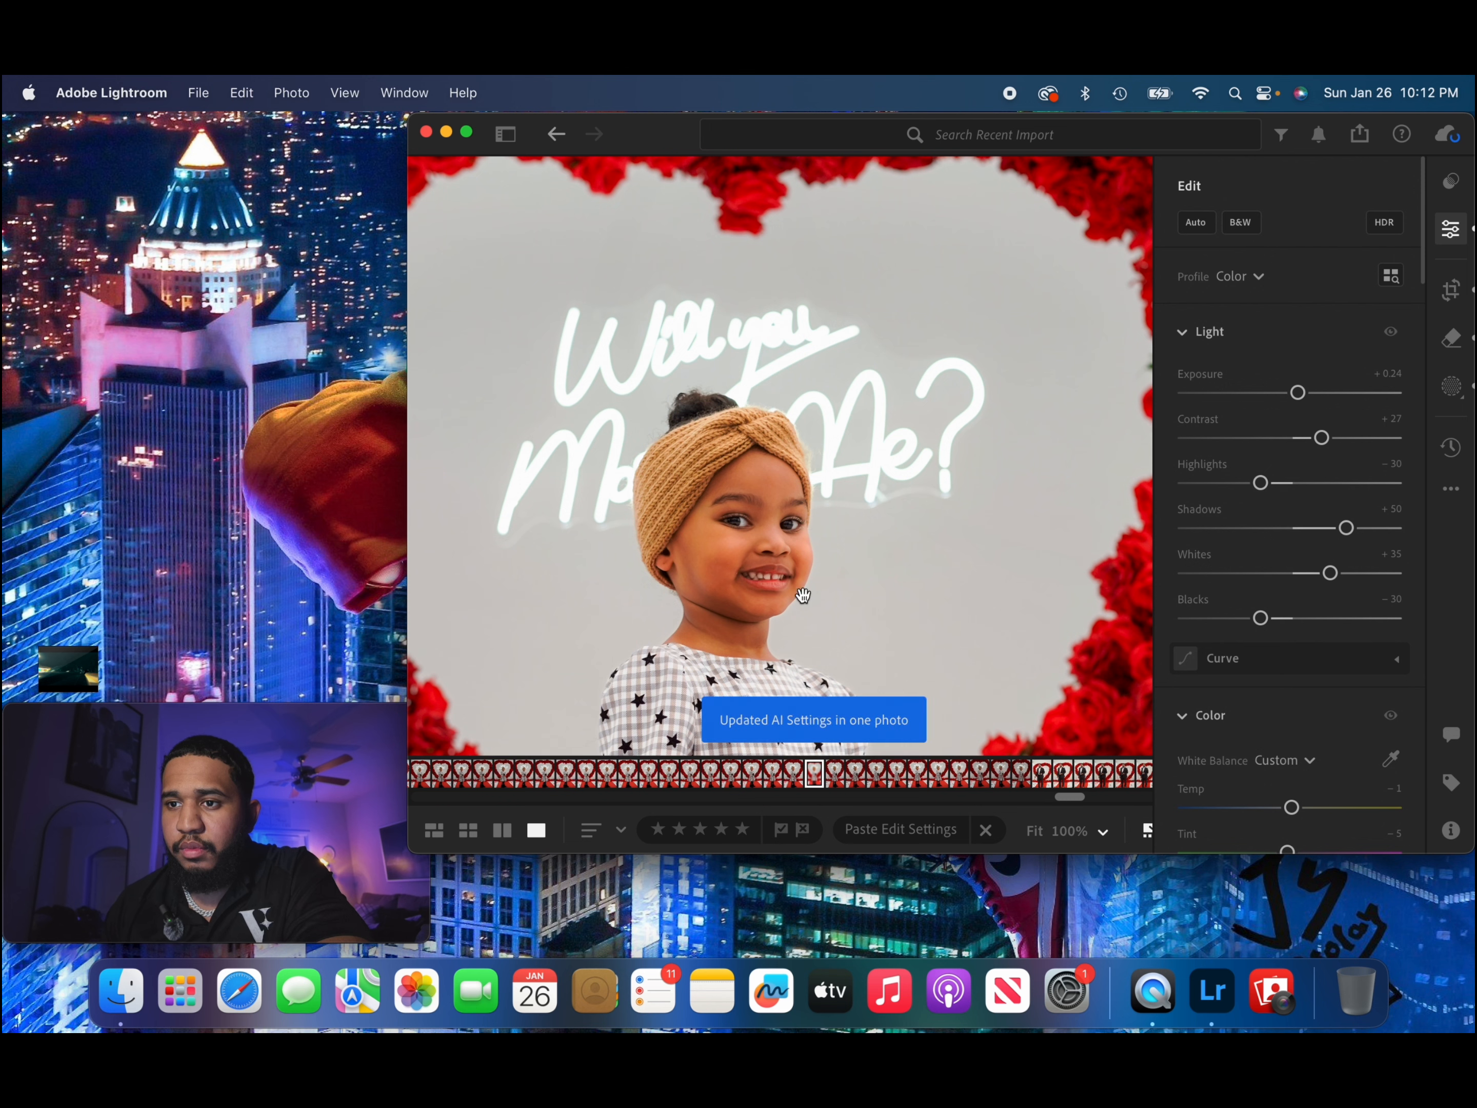
pyautogui.click(861, 576)
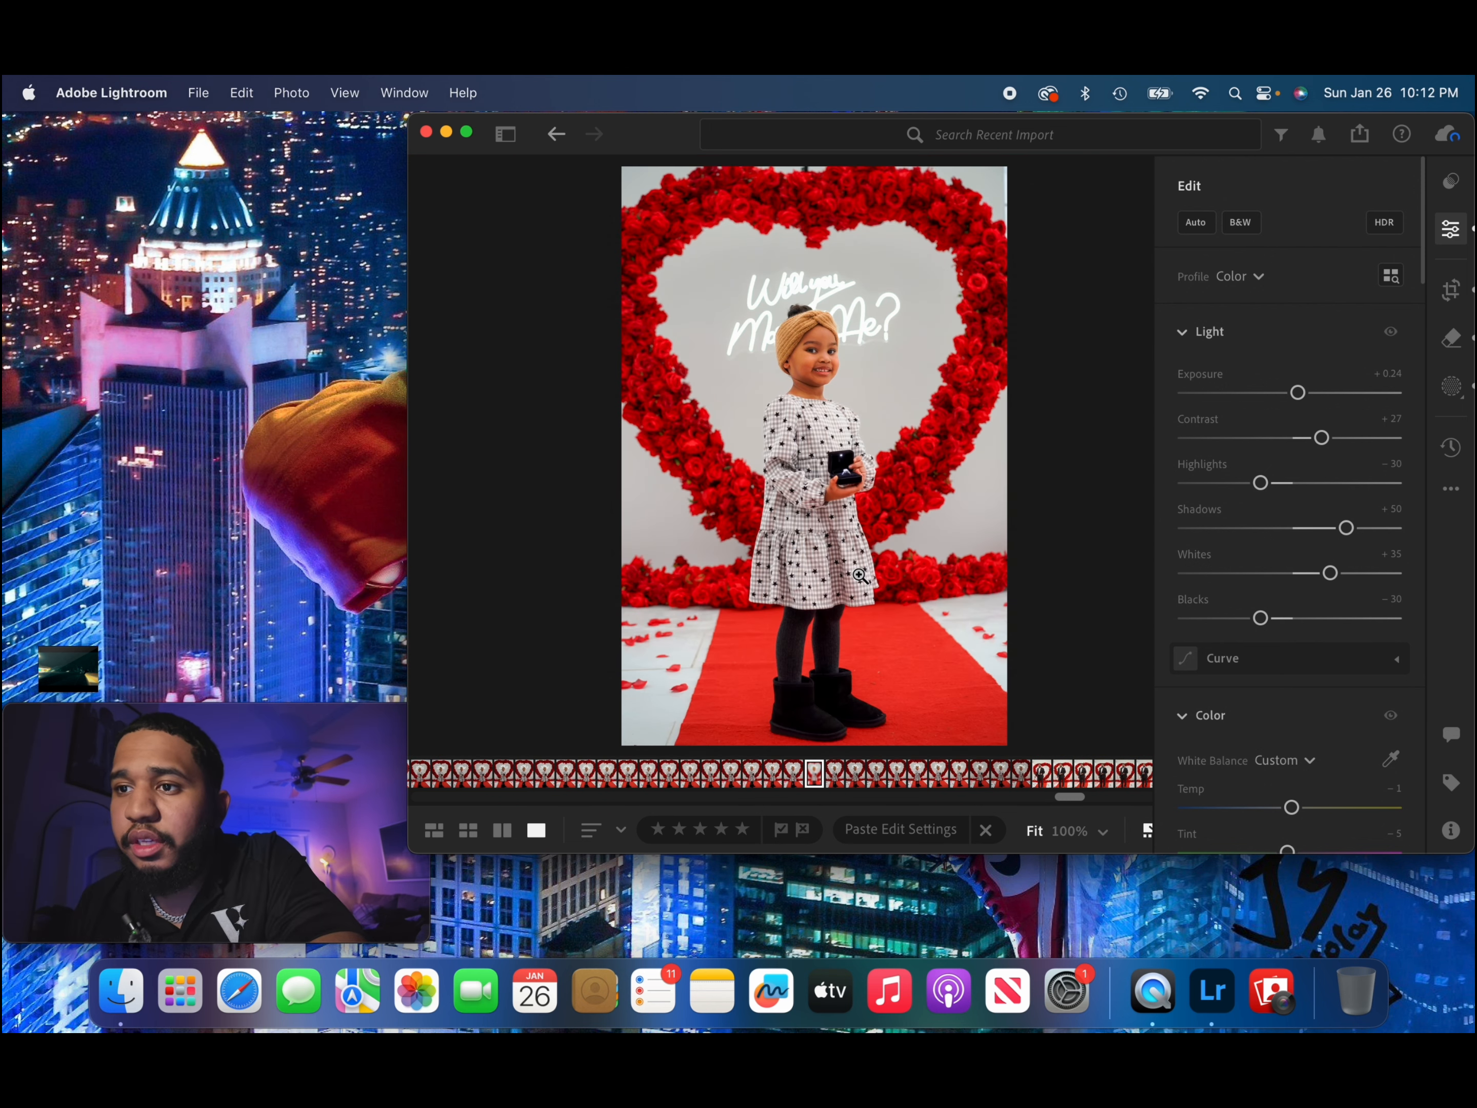
# Lower the midtone, shadow and highlight luminance in Color Grading, with Blending 47 and Balance −29, and set Texture to −16.
pyautogui.scroll(-5, 1264, 644)
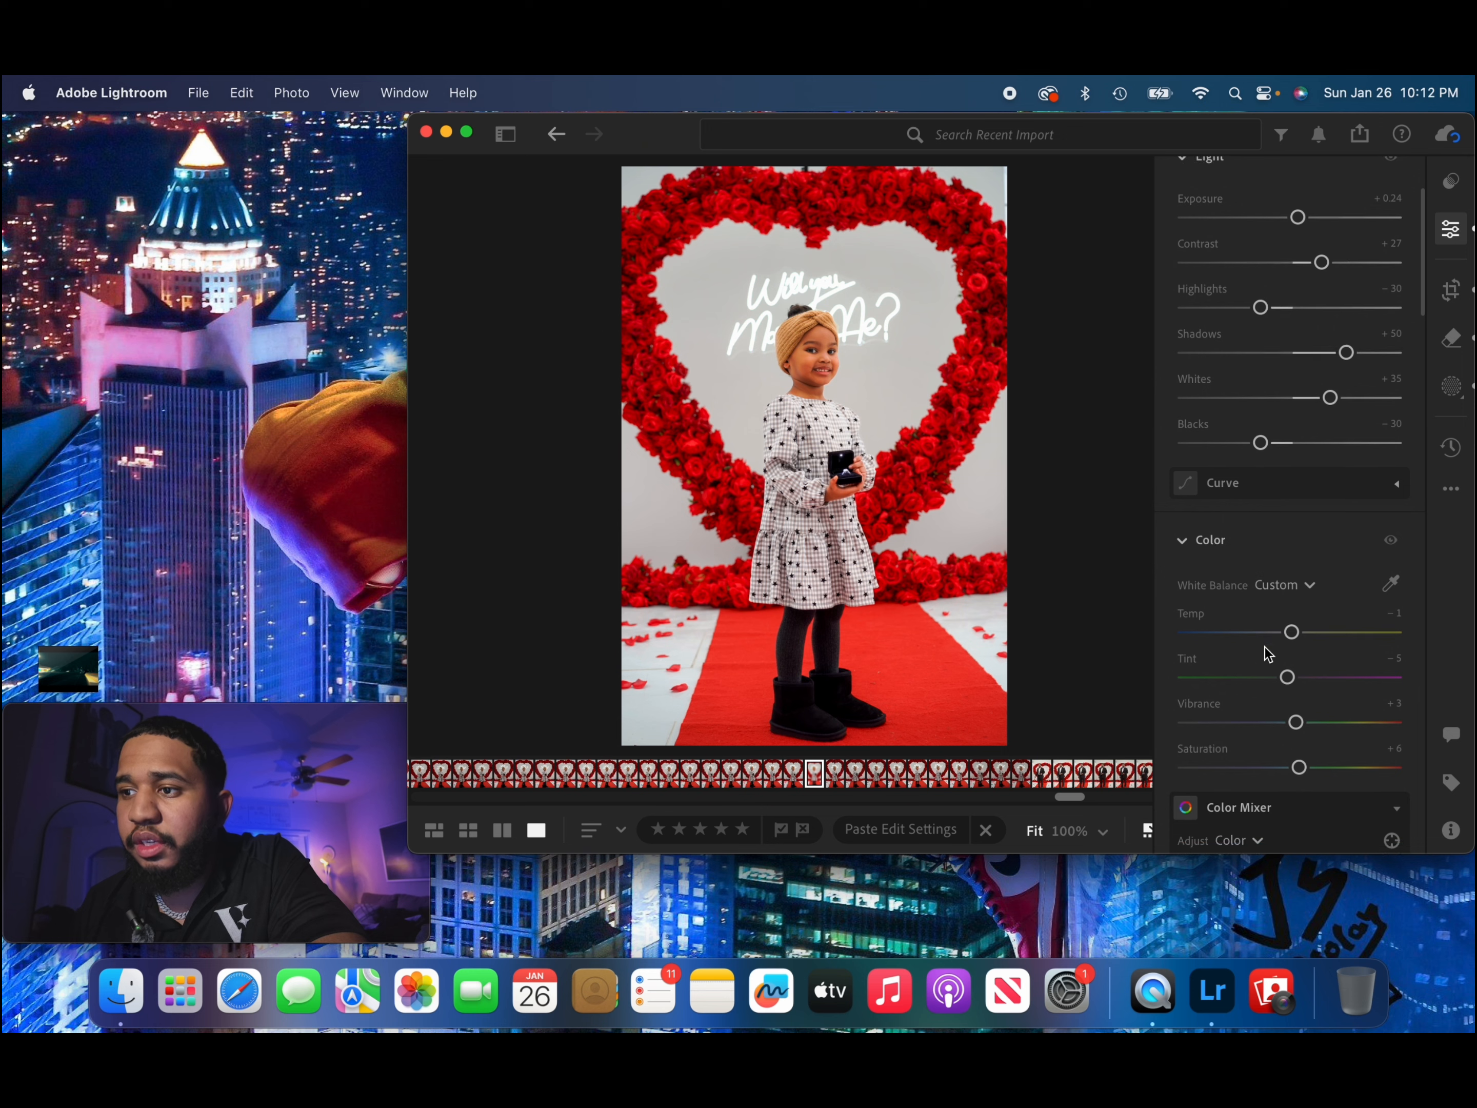
pyautogui.scroll(-20, 1267, 654)
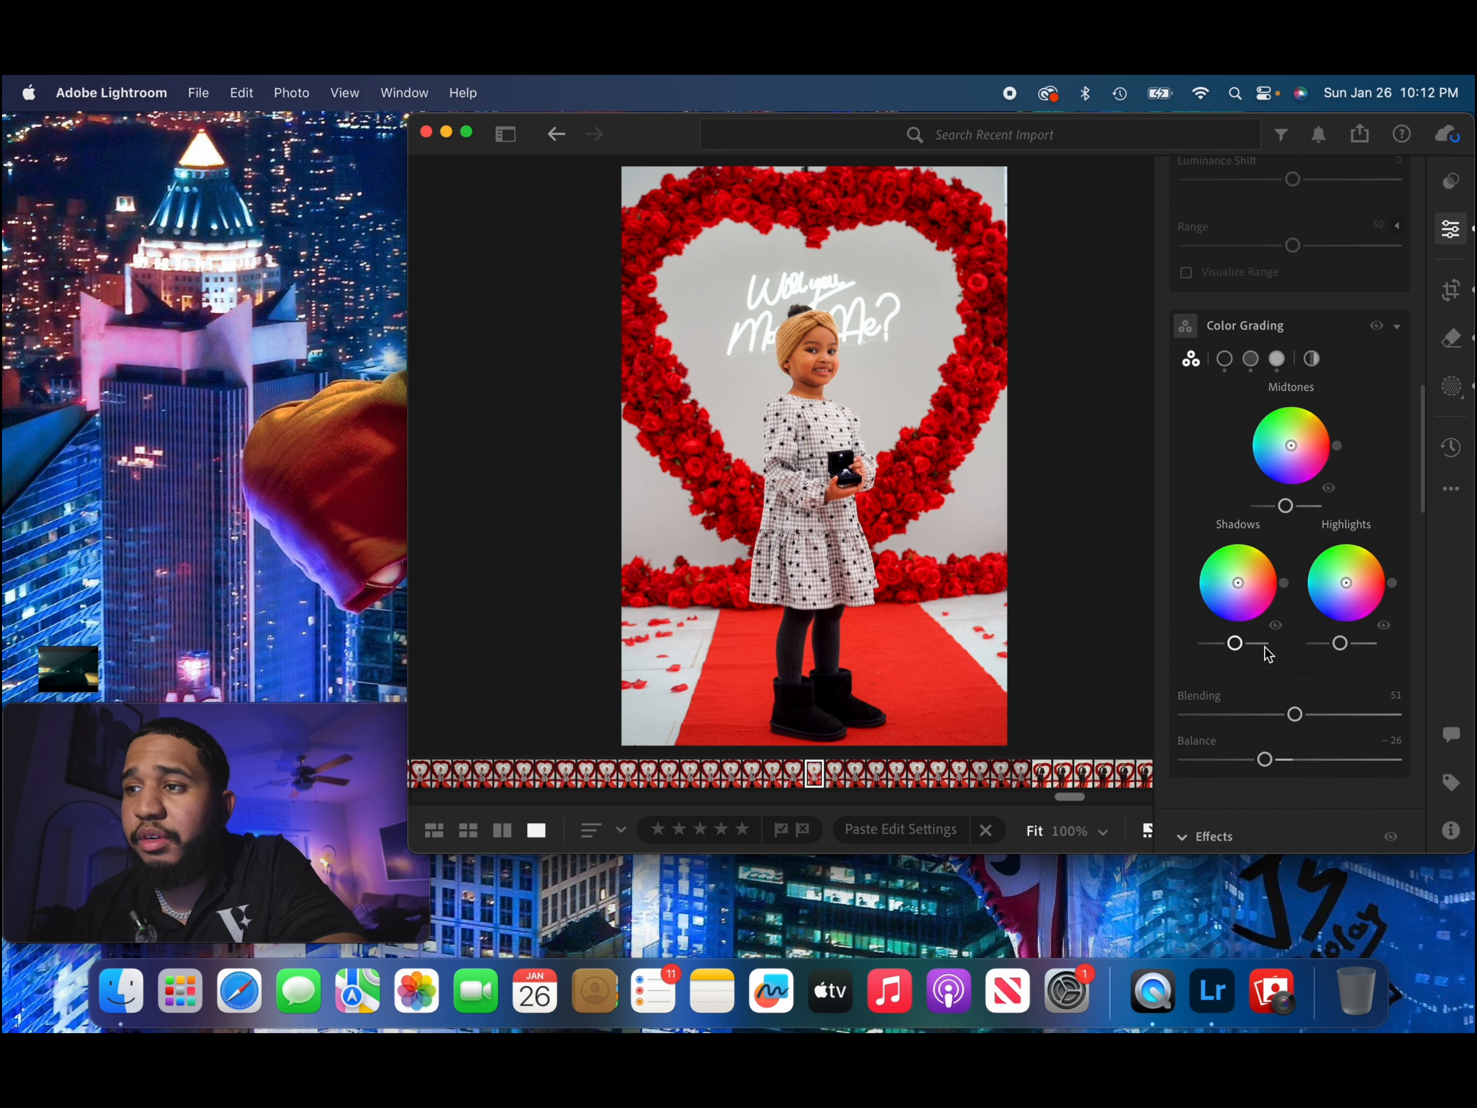
pyautogui.scroll(-1, 1268, 654)
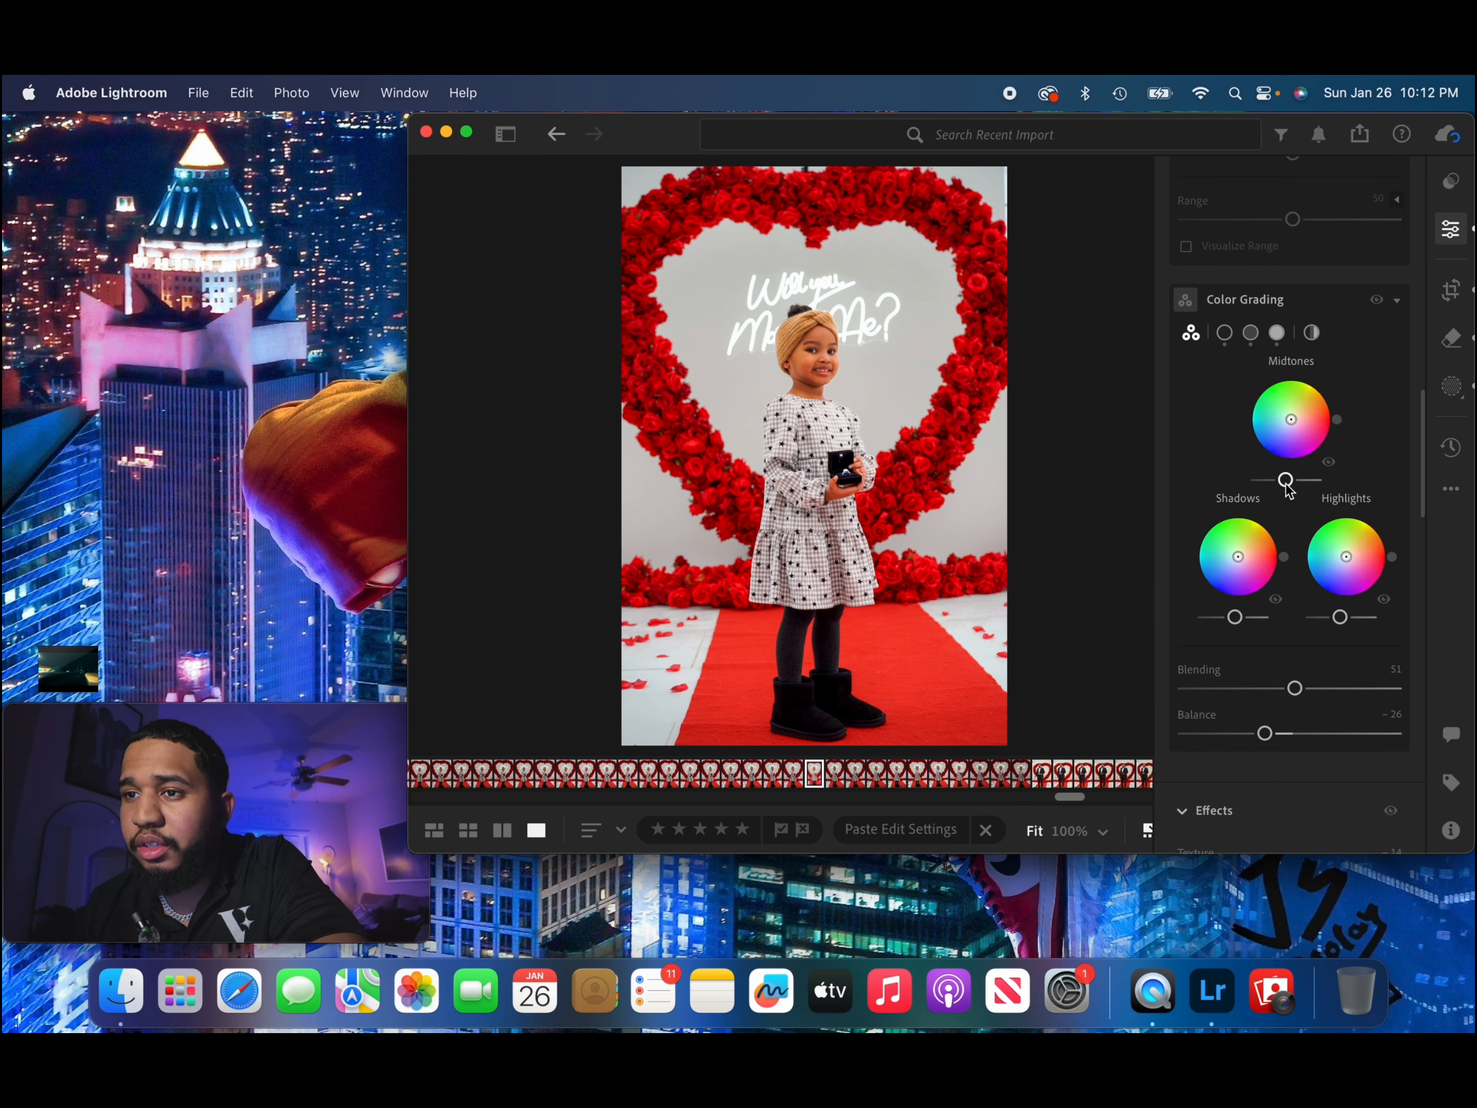
pyautogui.moveTo(1286, 480); pyautogui.dragTo(1286, 493)
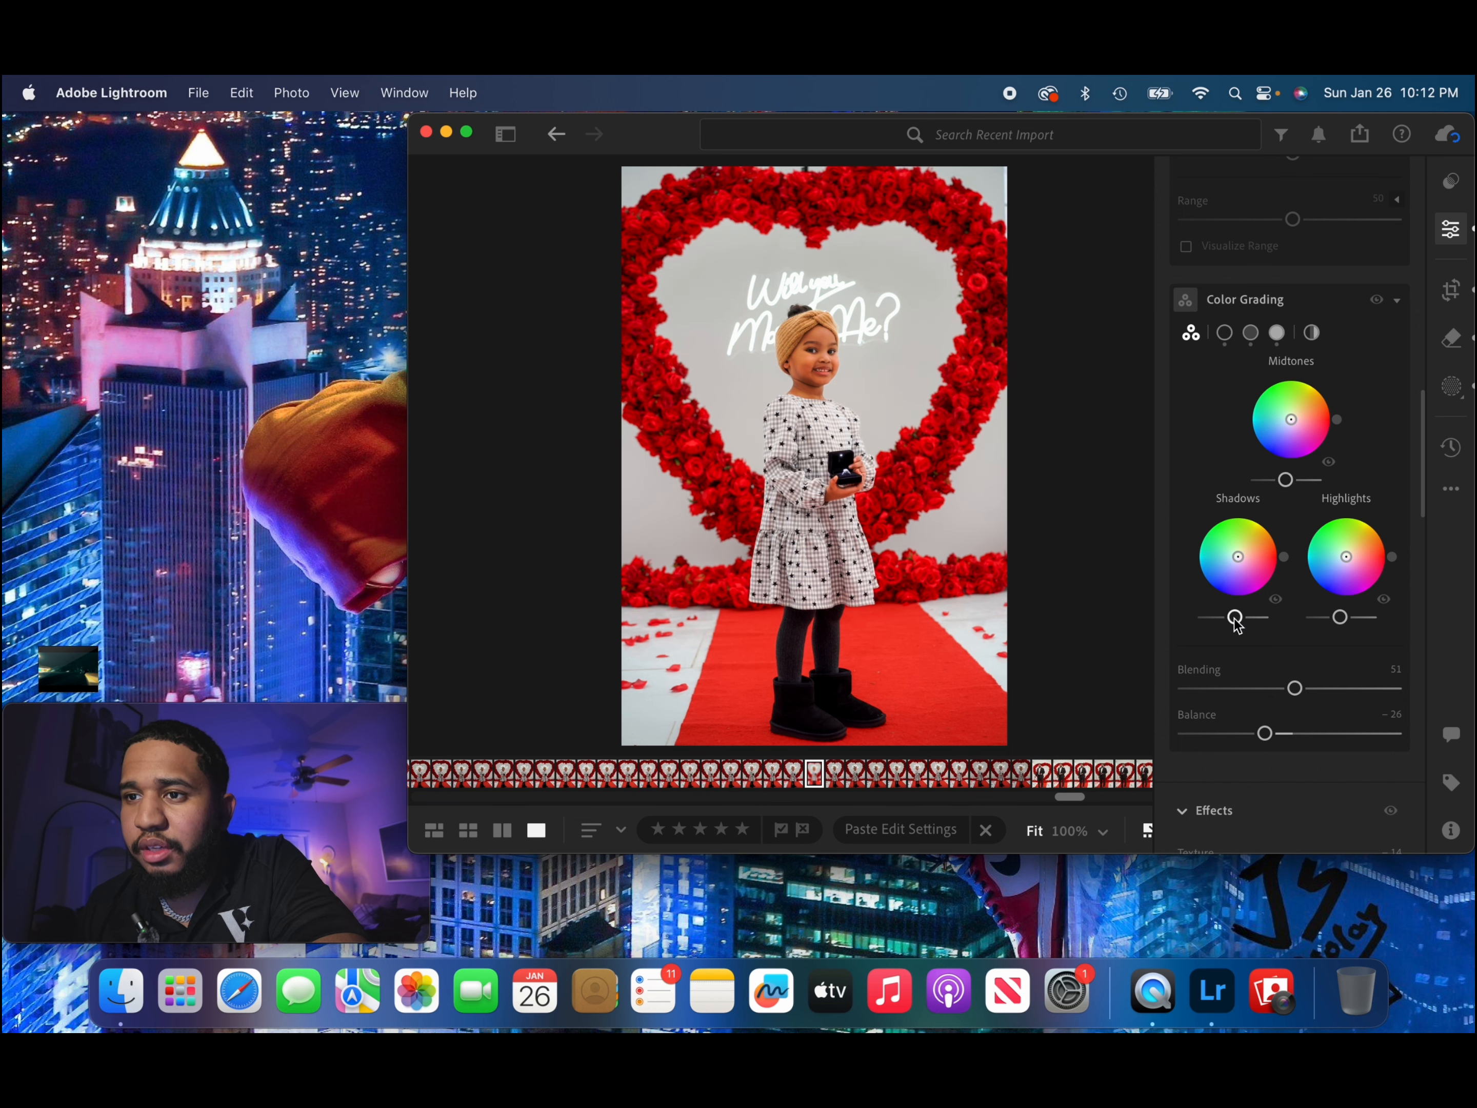
pyautogui.moveTo(1238, 620); pyautogui.dragTo(1241, 620)
pyautogui.moveTo(1342, 626); pyautogui.dragTo(1334, 628)
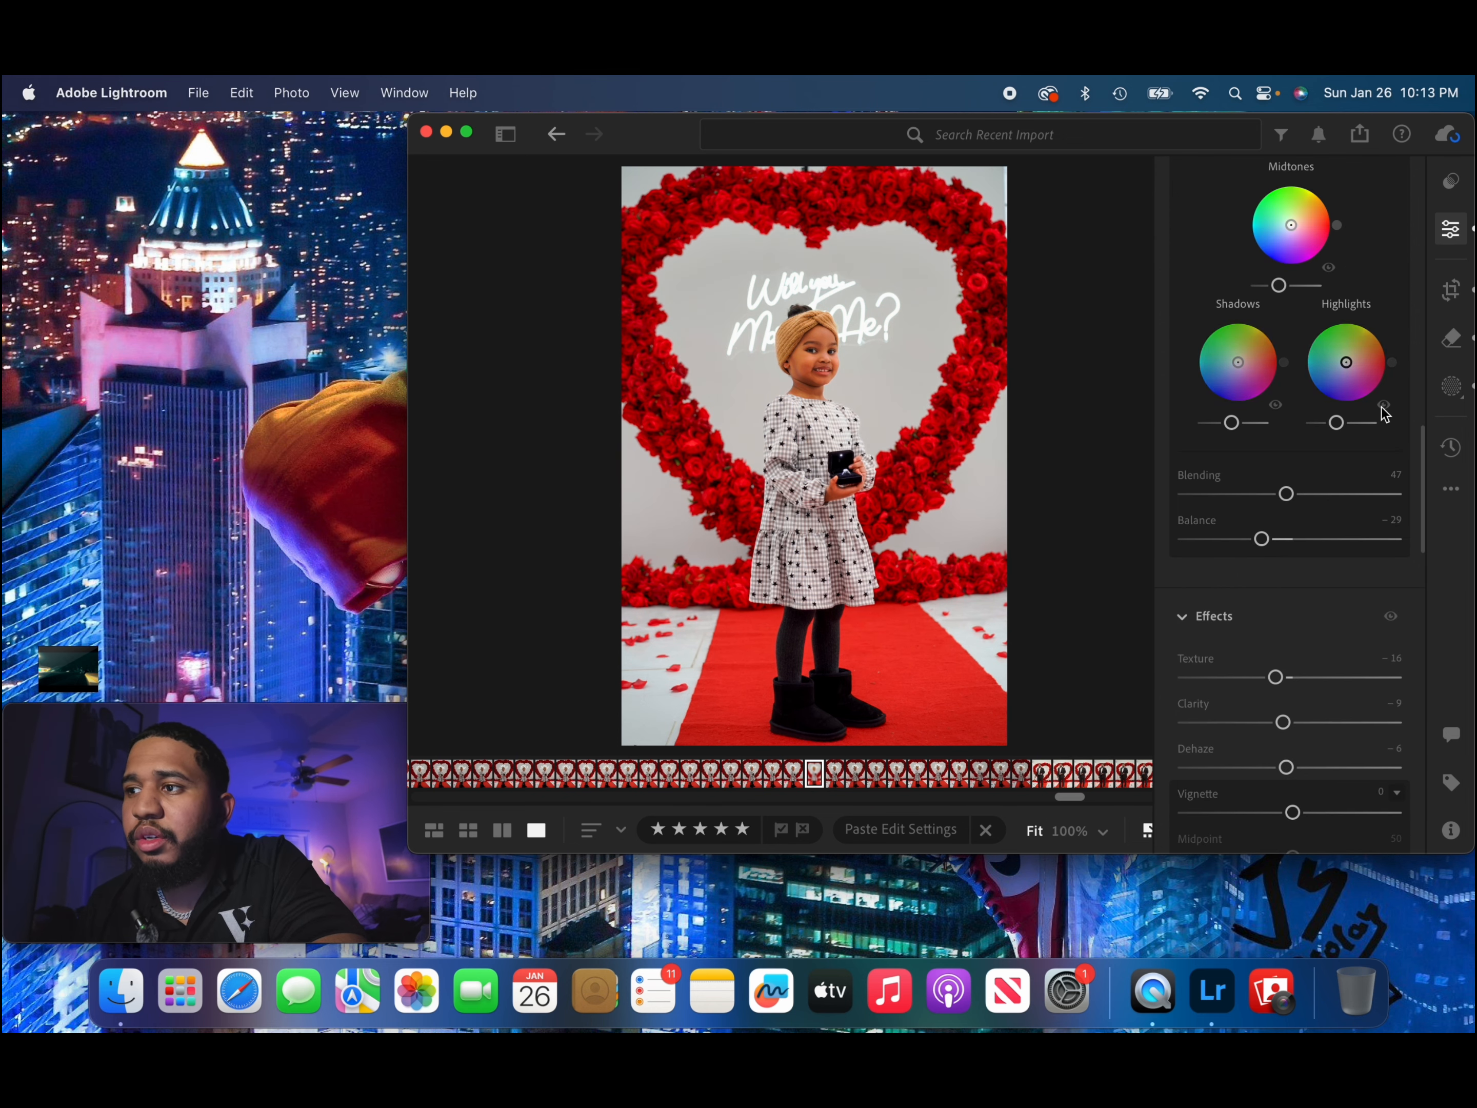
# Compare the edited photo of the girl with its original version.
pyautogui.click(1450, 450)
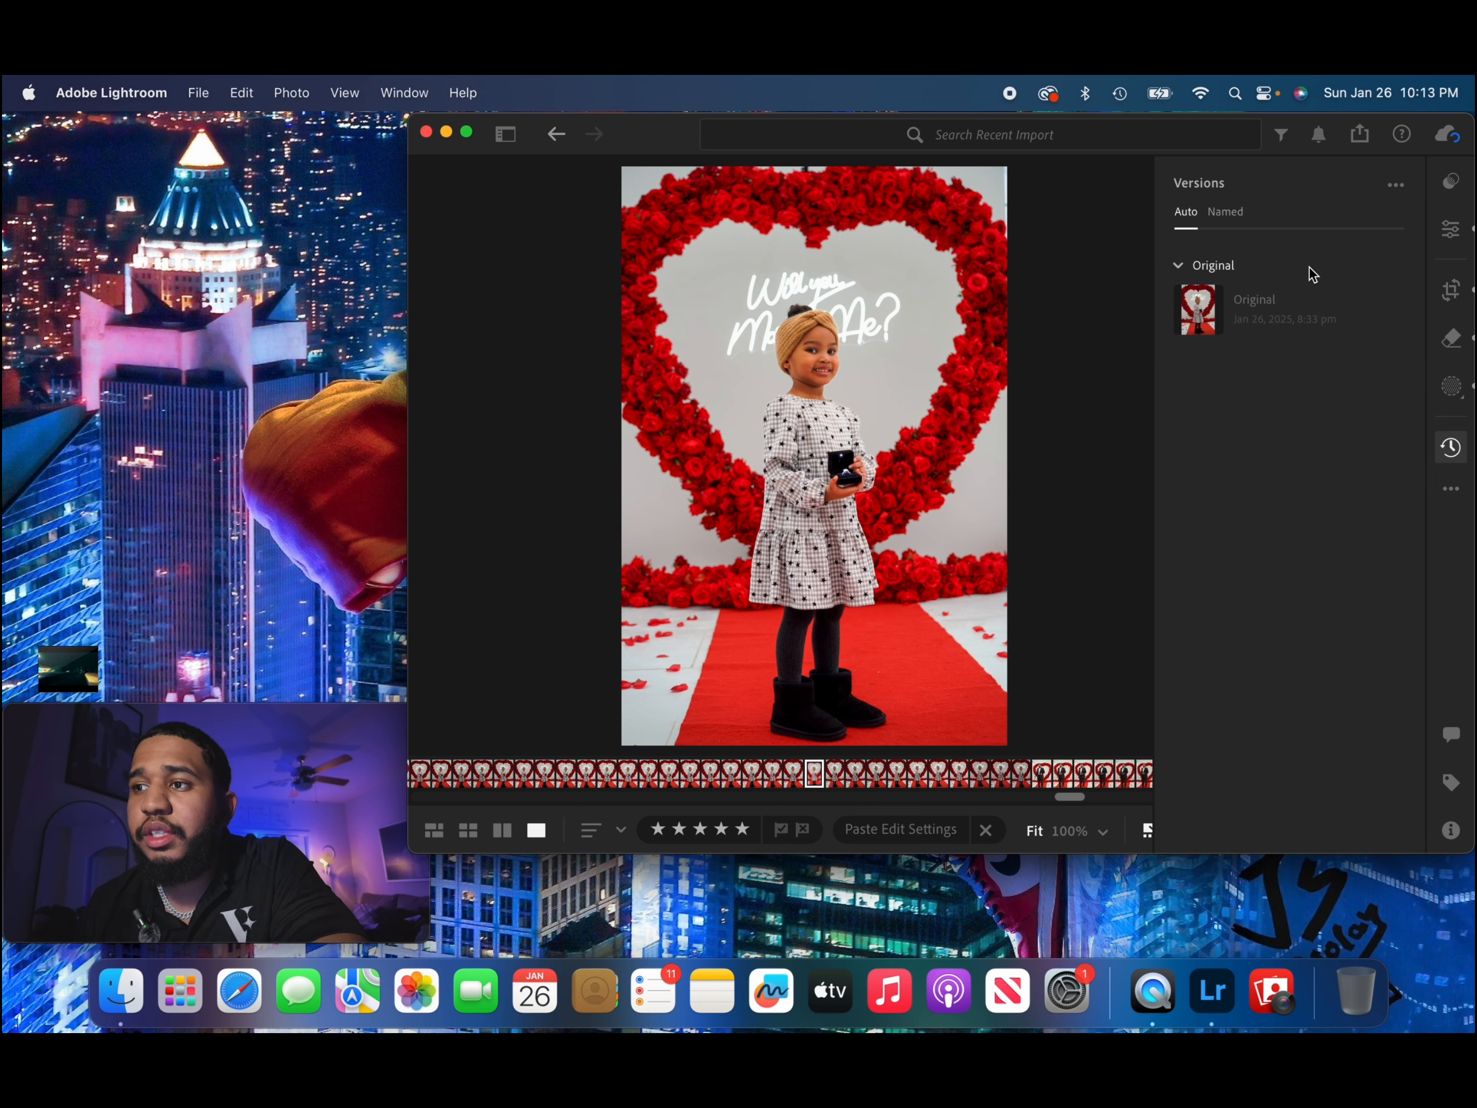
pyautogui.moveTo(1196, 326)
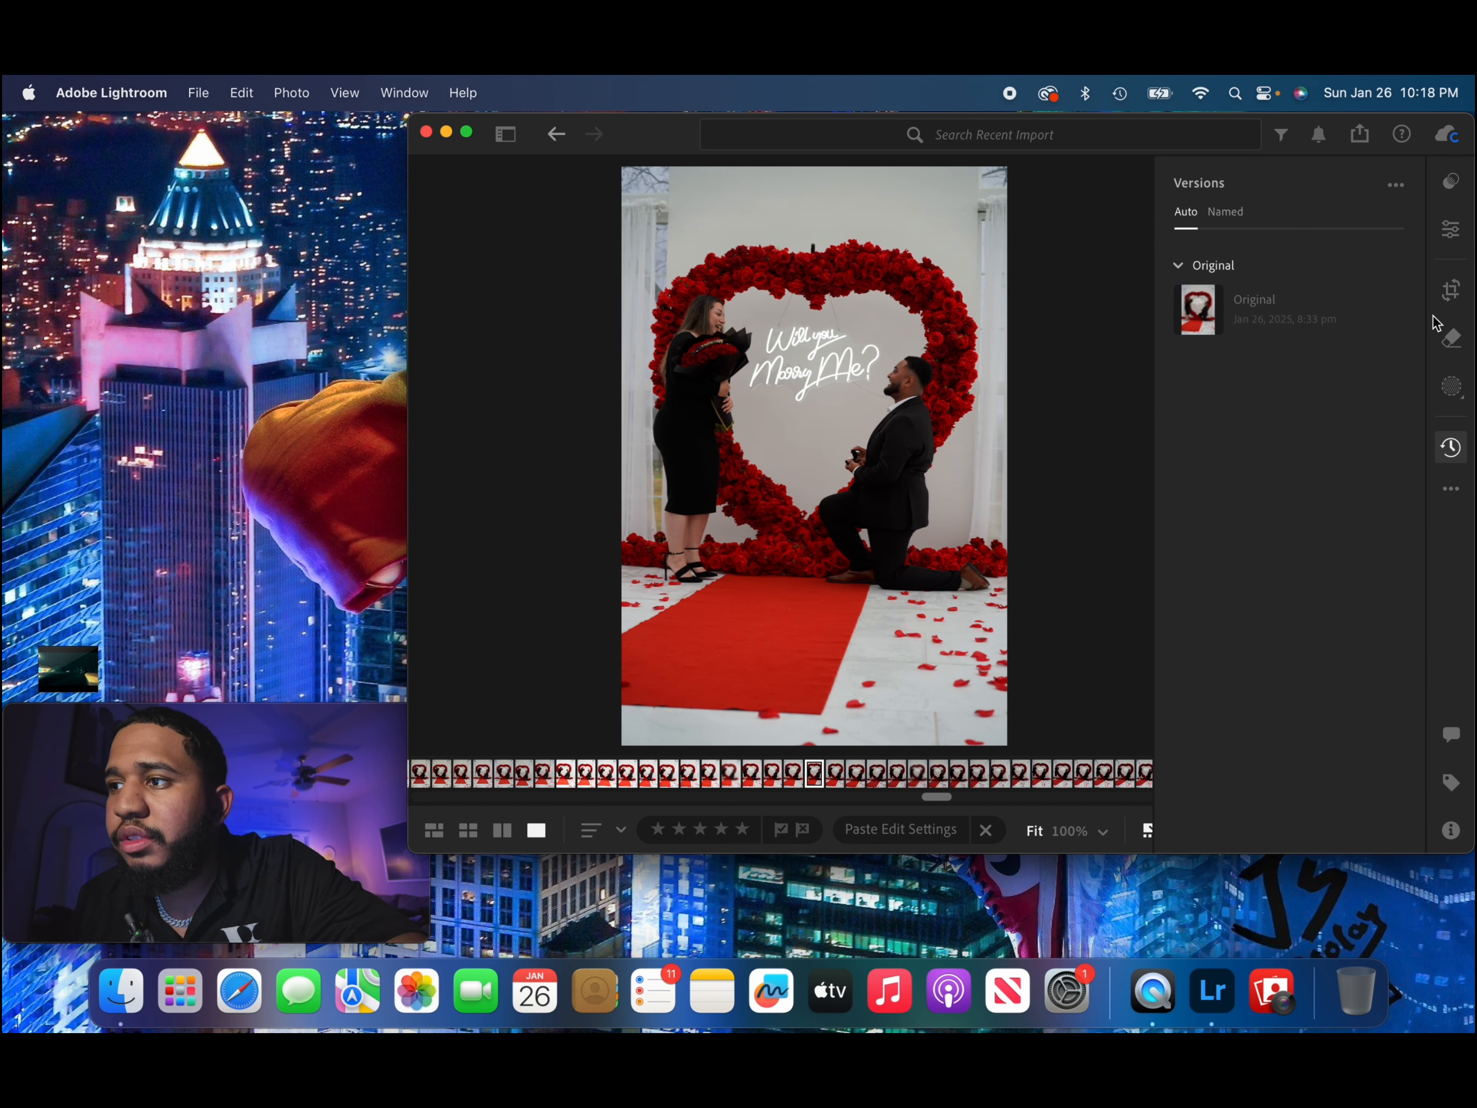
# Straighten the photo of the man kneeling before the woman to −0.41, keeping the original 2 x 3 aspect.
pyautogui.click(1451, 290)
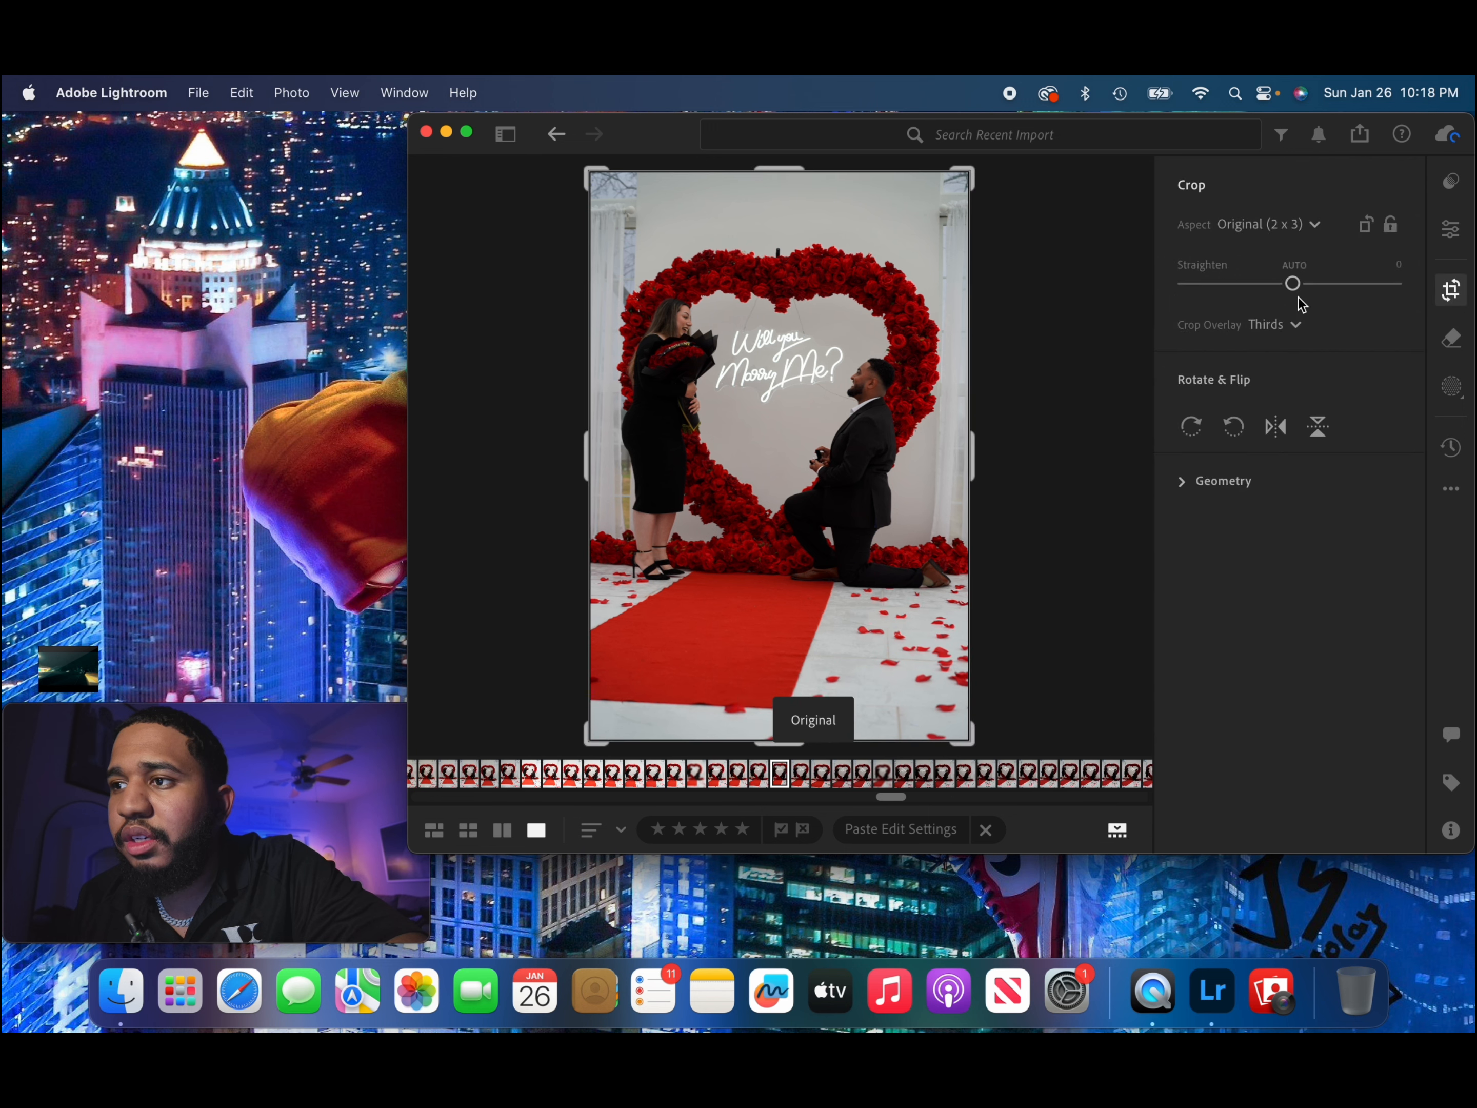
pyautogui.moveTo(1294, 292); pyautogui.dragTo(1296, 298)
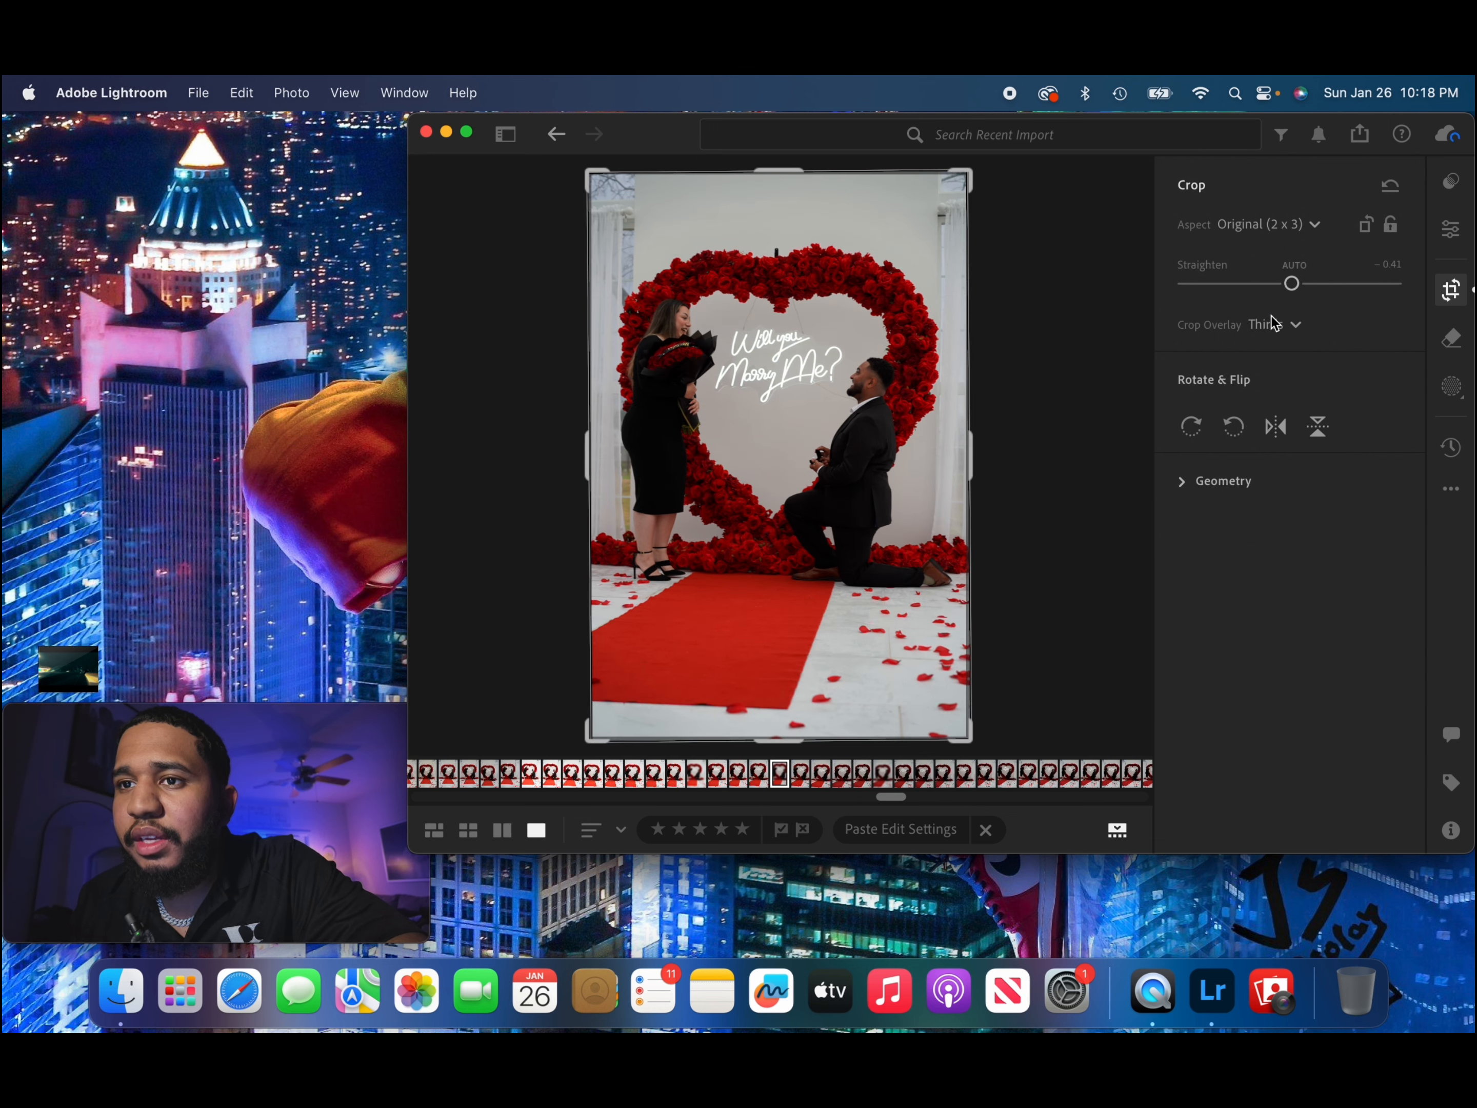
pyautogui.click(1453, 295)
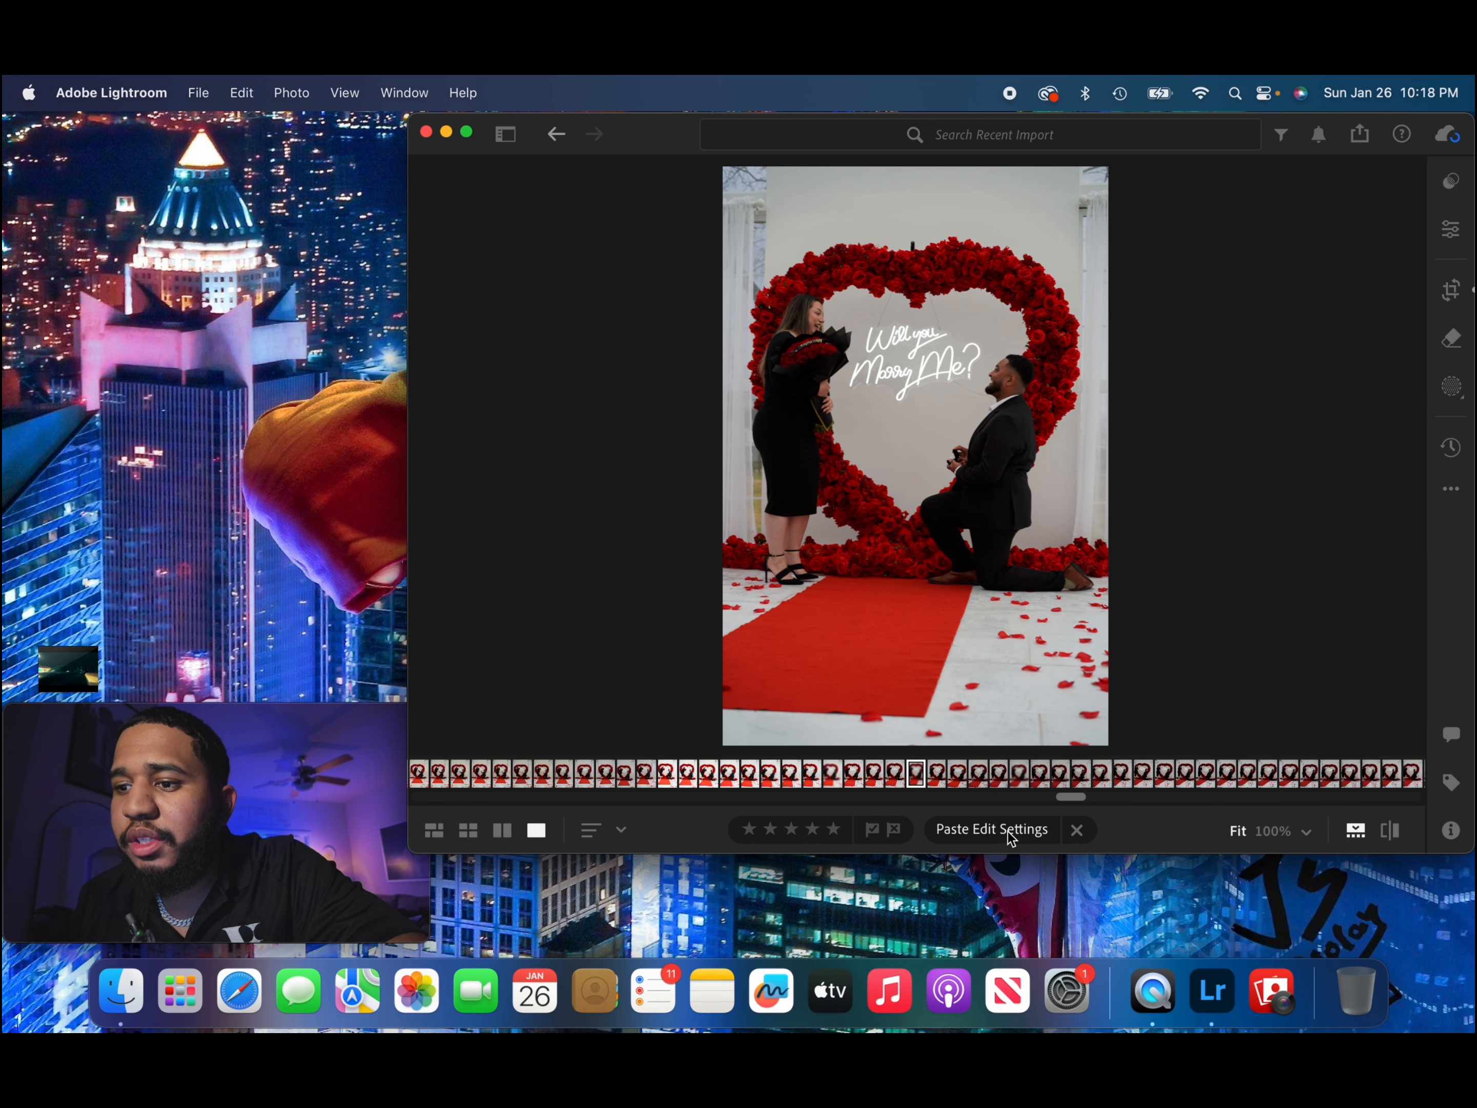
# Paste the copied edit settings onto the couple's proposal photo and compare it with its original version.
pyautogui.click(1007, 832)
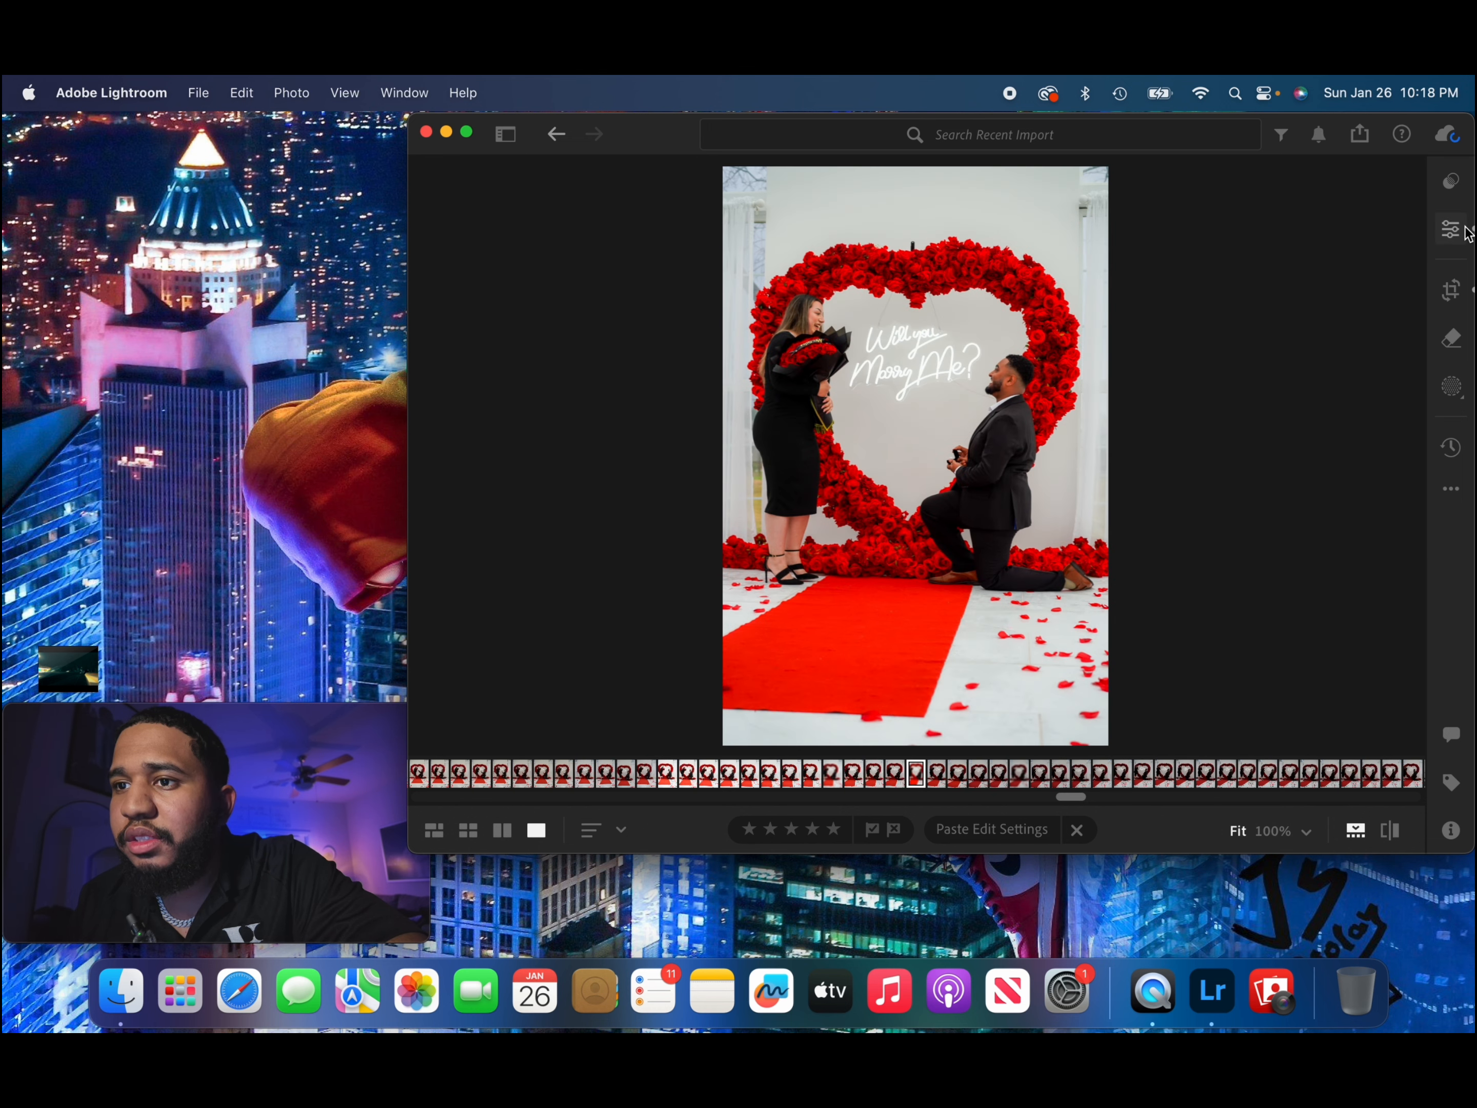
pyautogui.click(1452, 229)
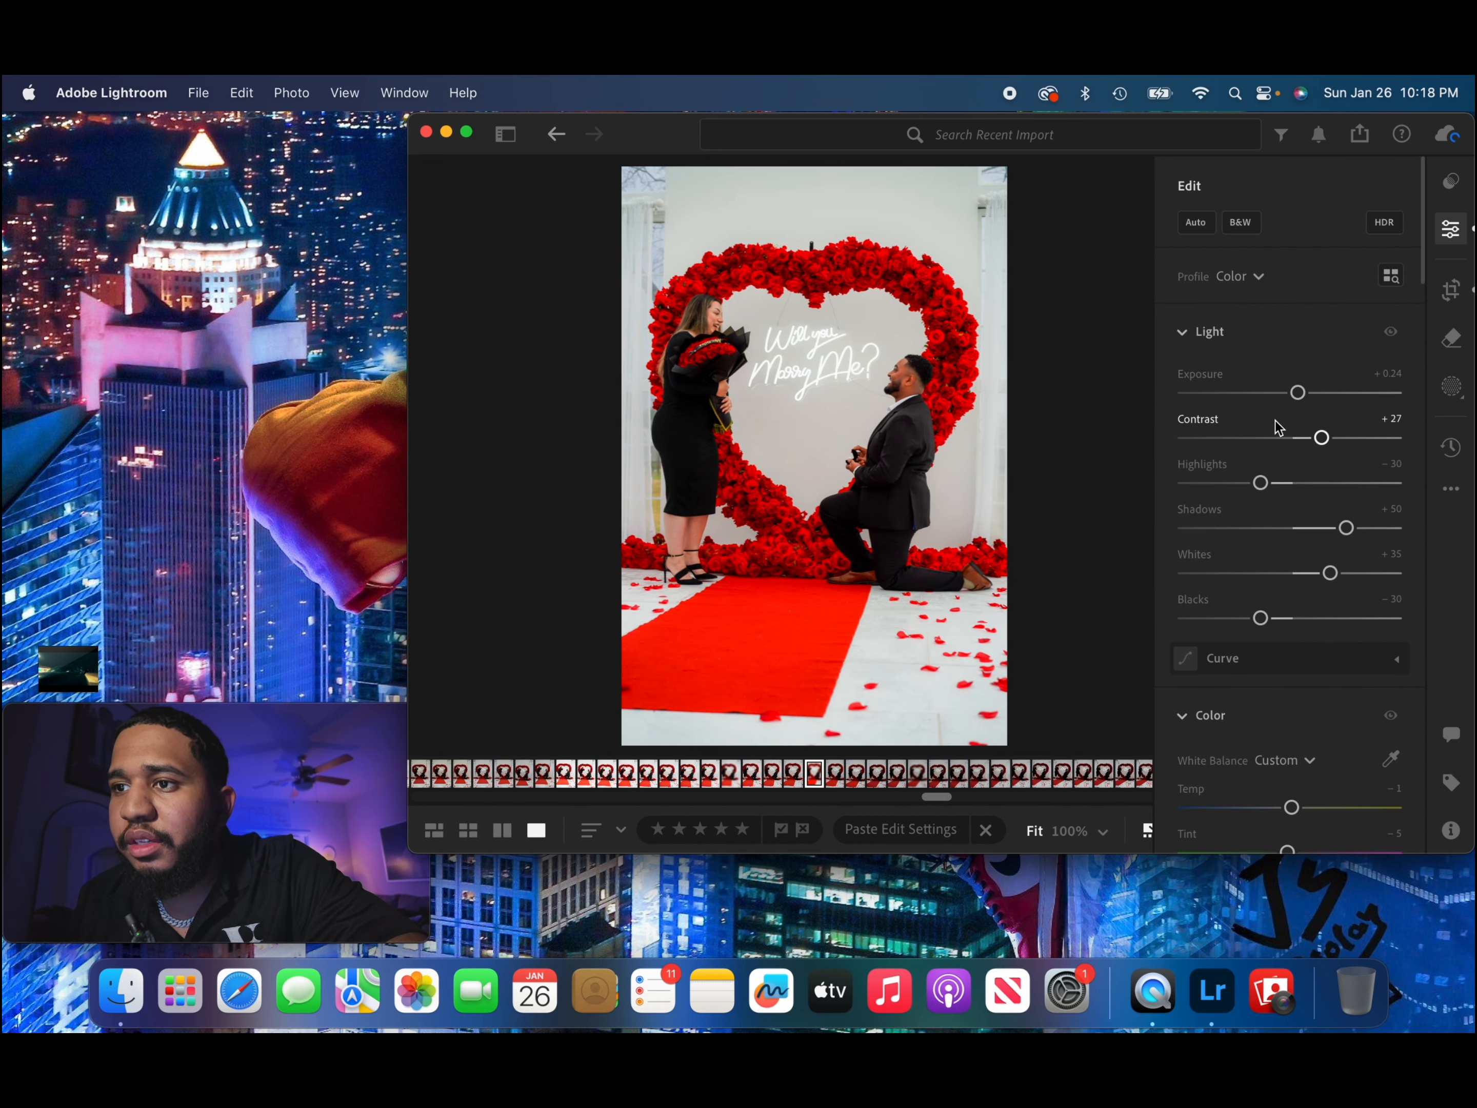
pyautogui.click(1452, 447)
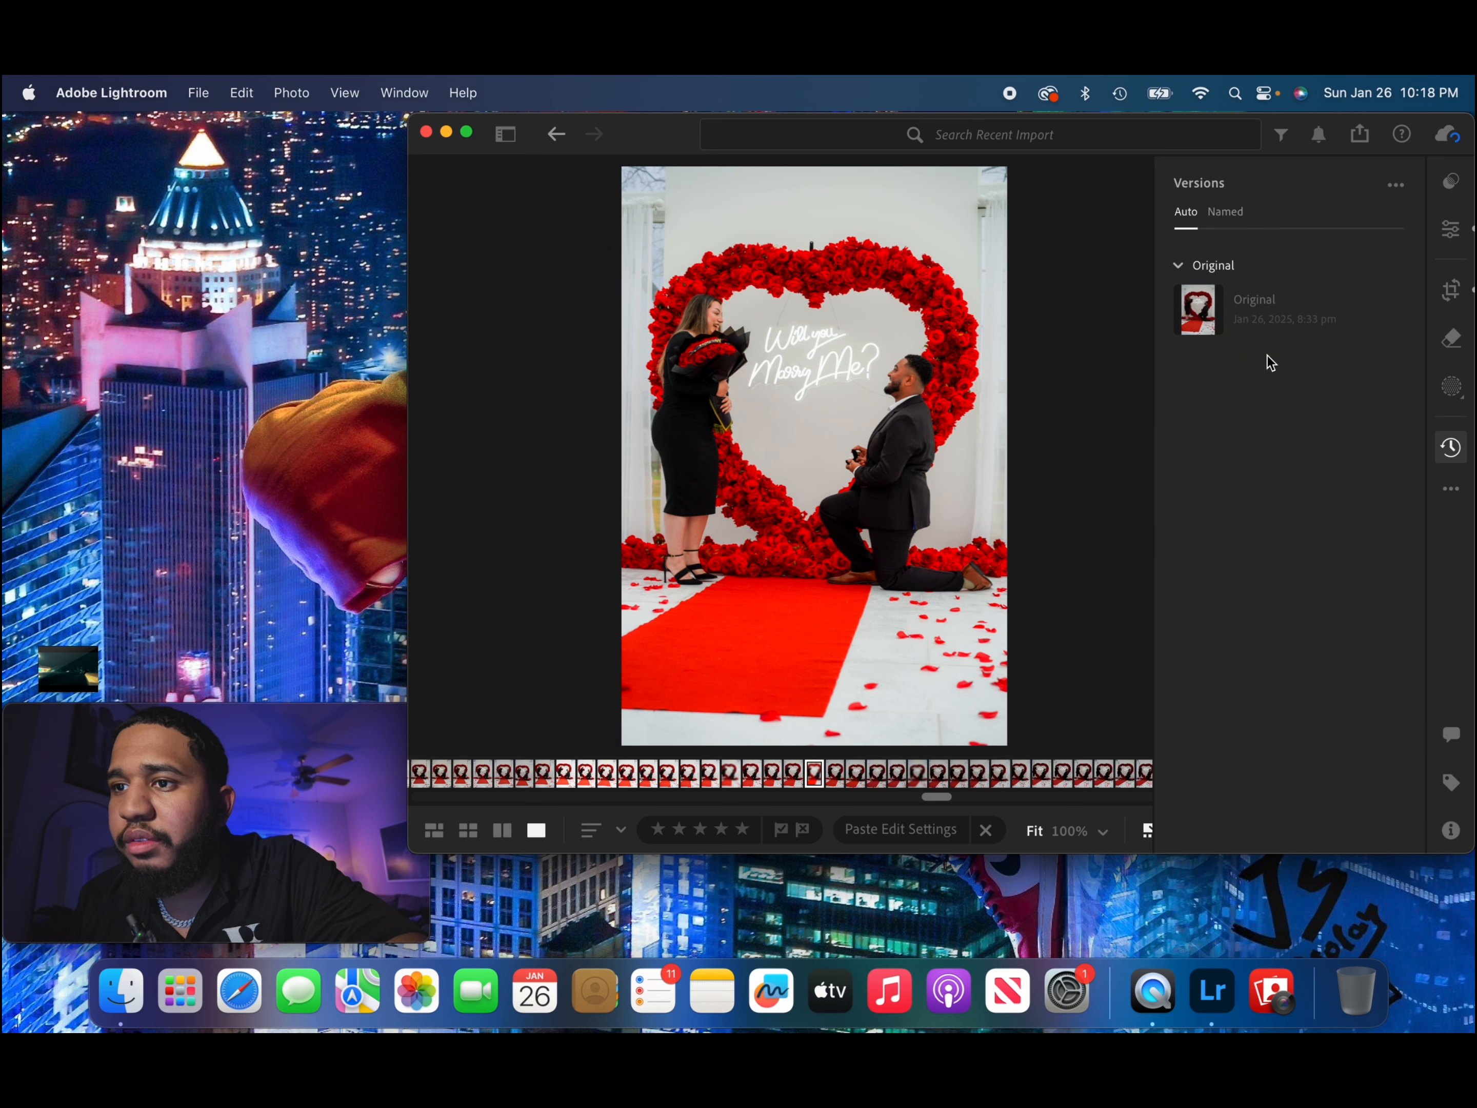
pyautogui.moveTo(1240, 341)
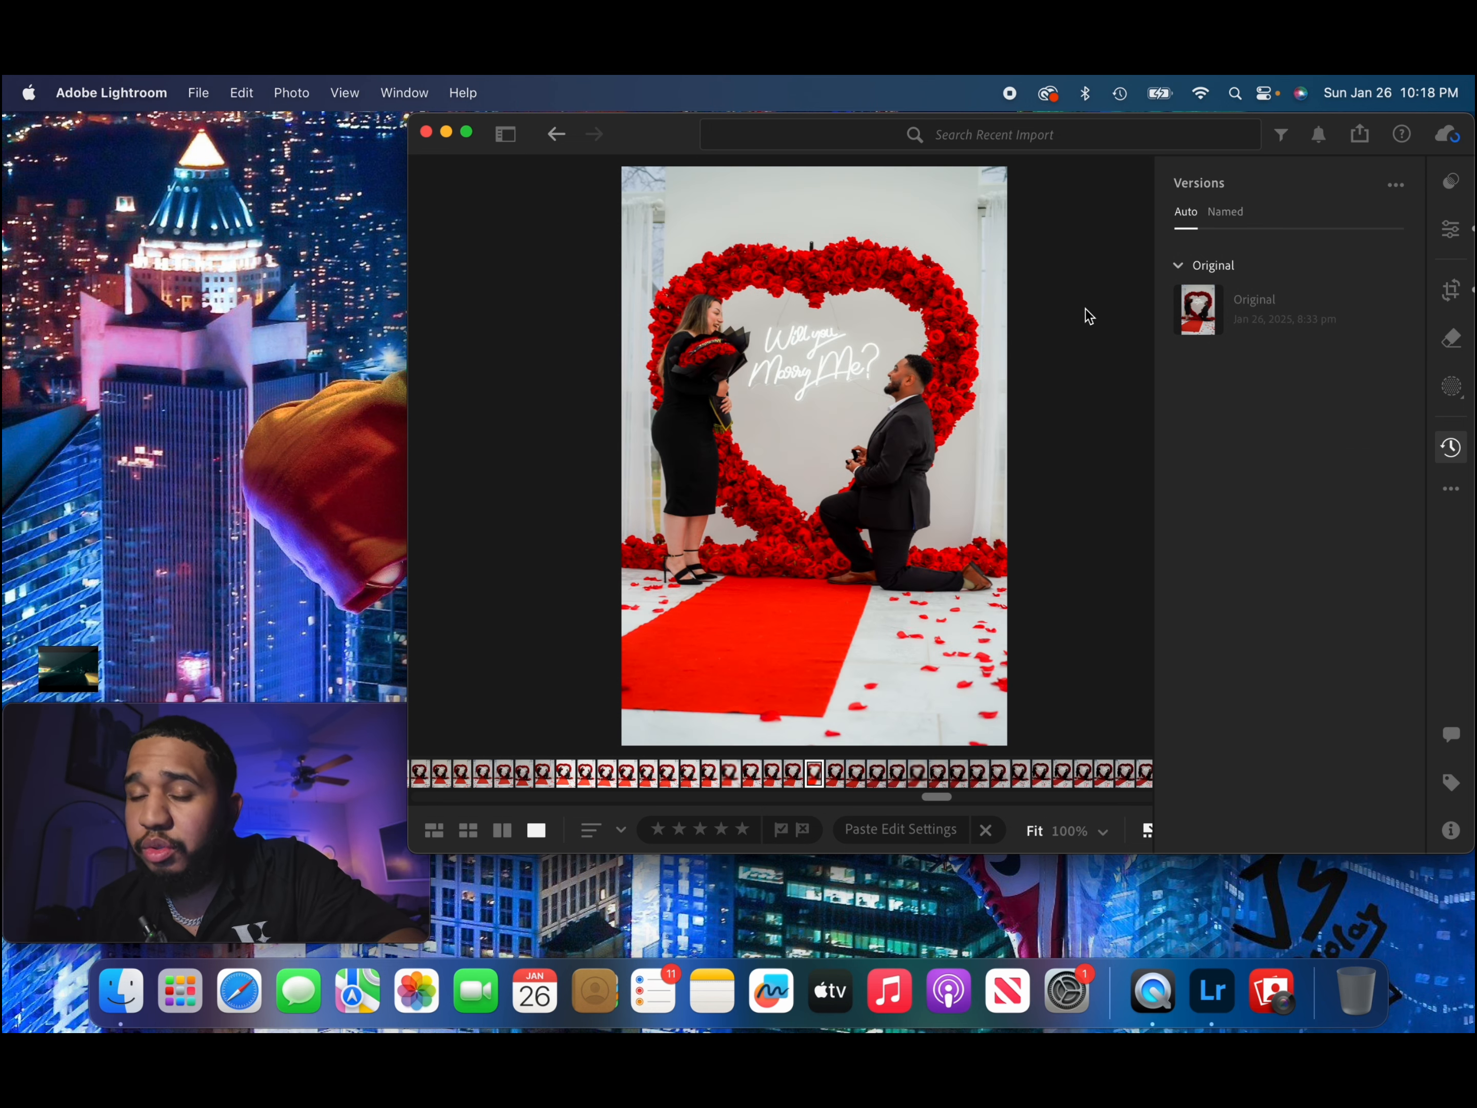
# Create a subject mask over the couple and set its Exposure to +0.20.
pyautogui.click(1452, 398)
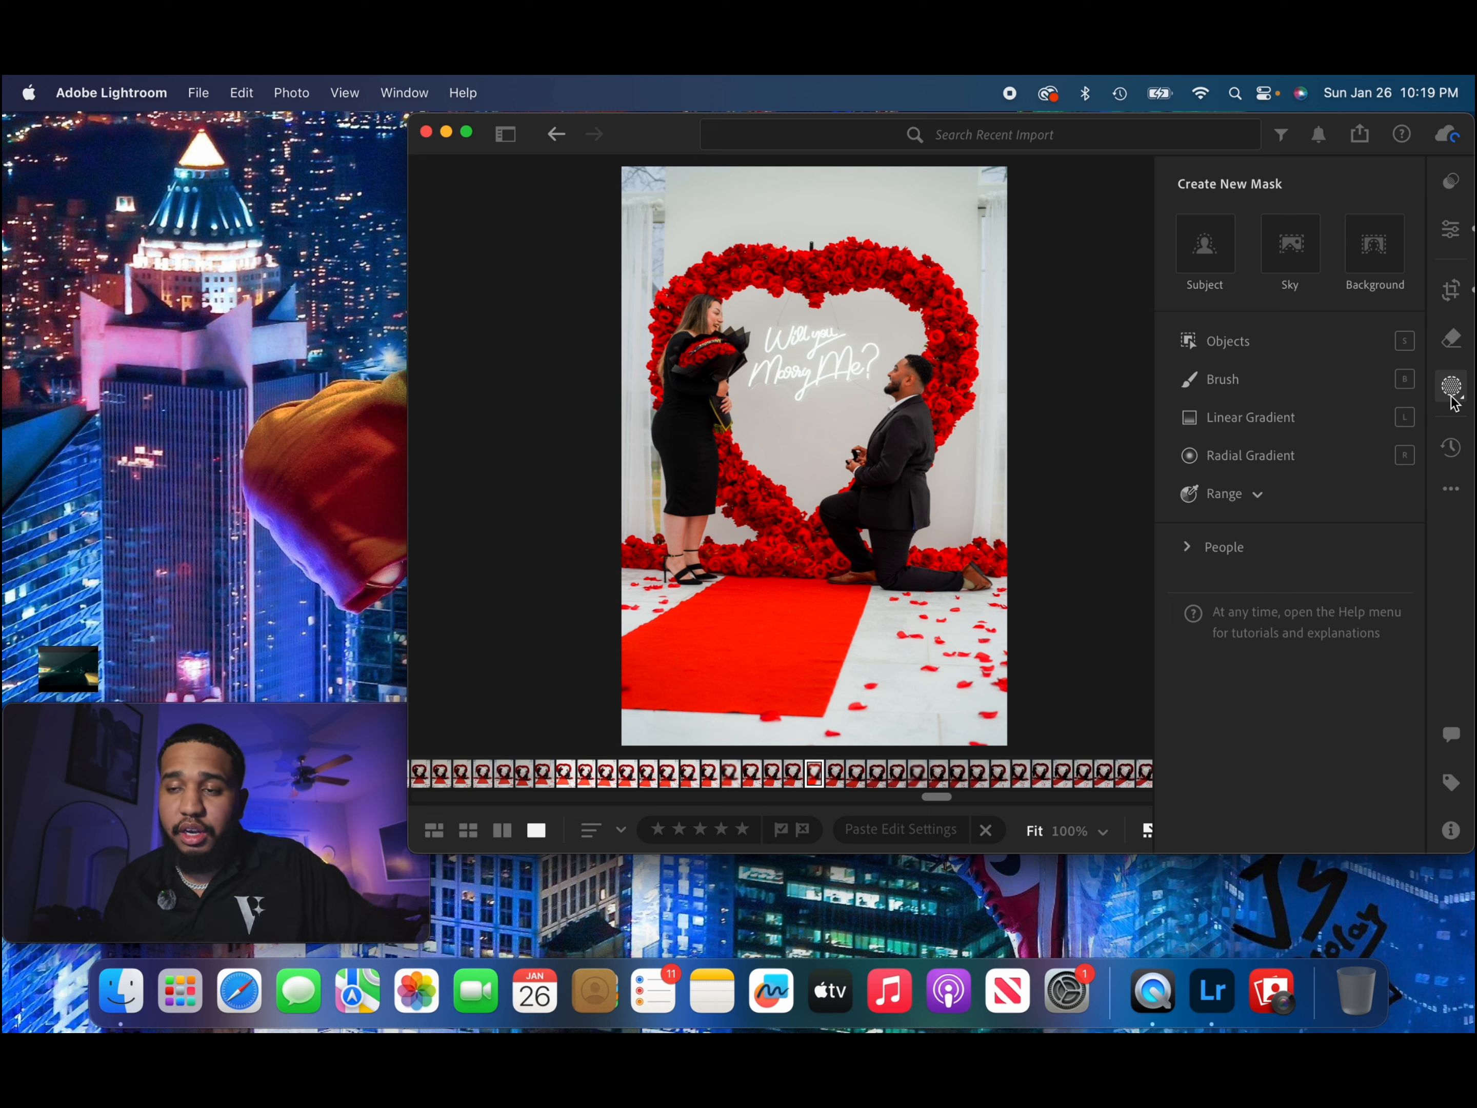
pyautogui.click(1207, 255)
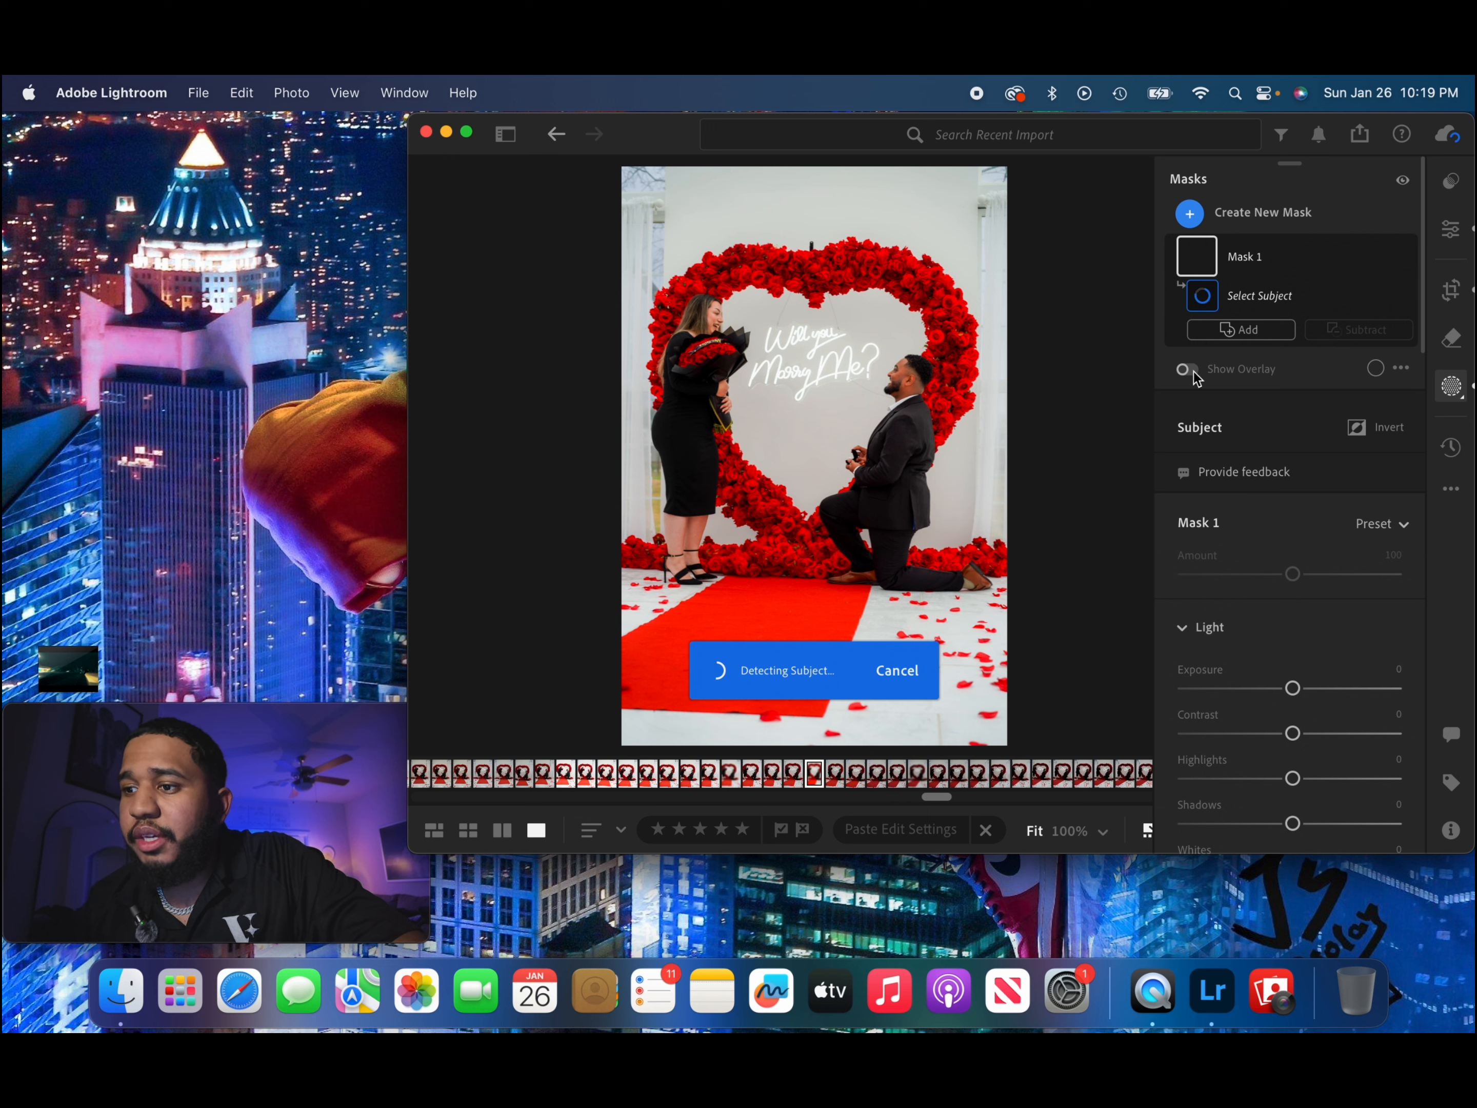
pyautogui.moveTo(1293, 688); pyautogui.dragTo(1297, 695)
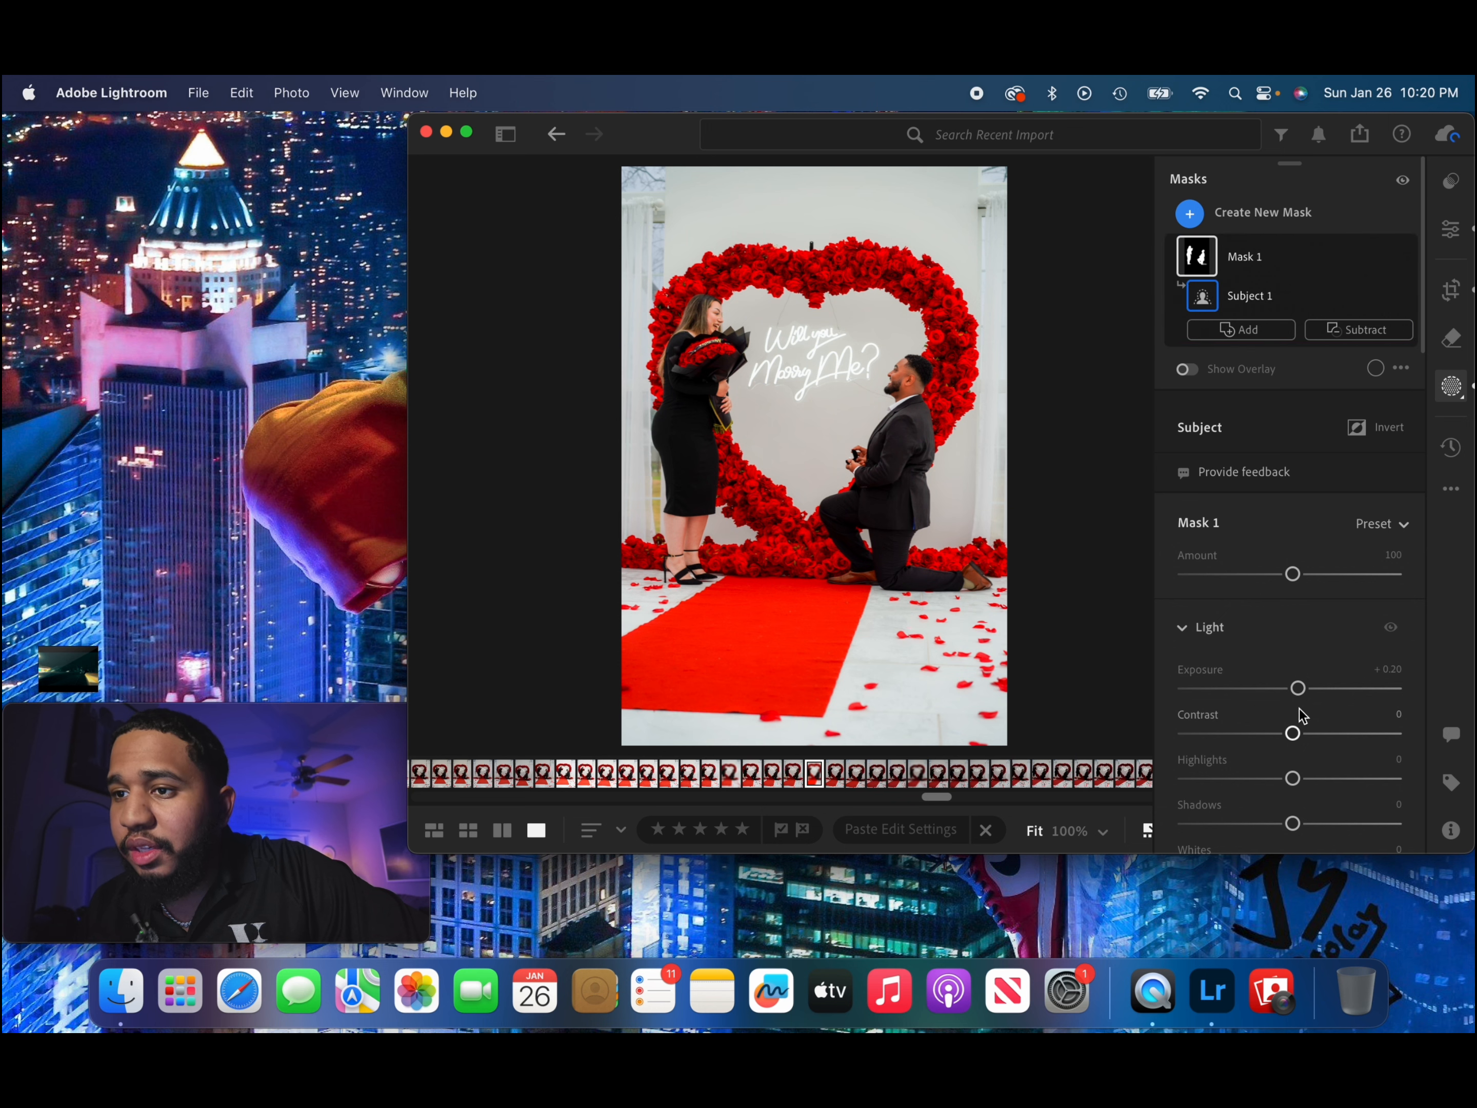
# Add a shadow point to the couple mask's point curve and raise the curve's highlights slightly.
pyautogui.scroll(-6, 1285, 701)
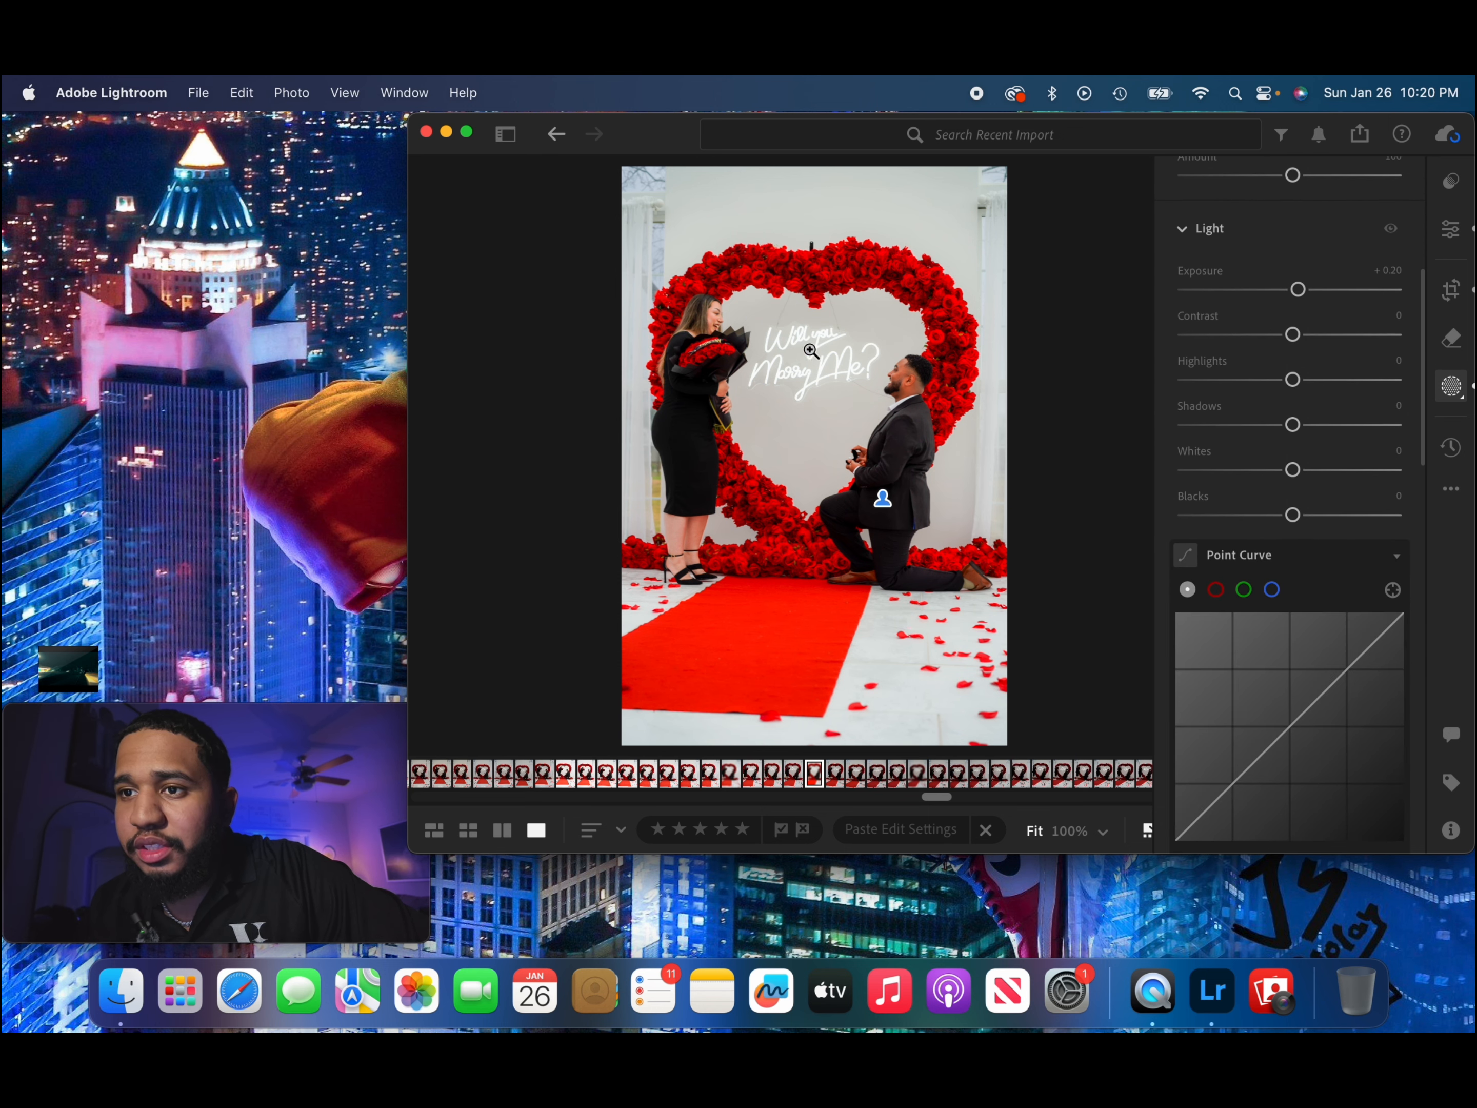
pyautogui.scroll(-3, 1204, 628)
pyautogui.click(1200, 709)
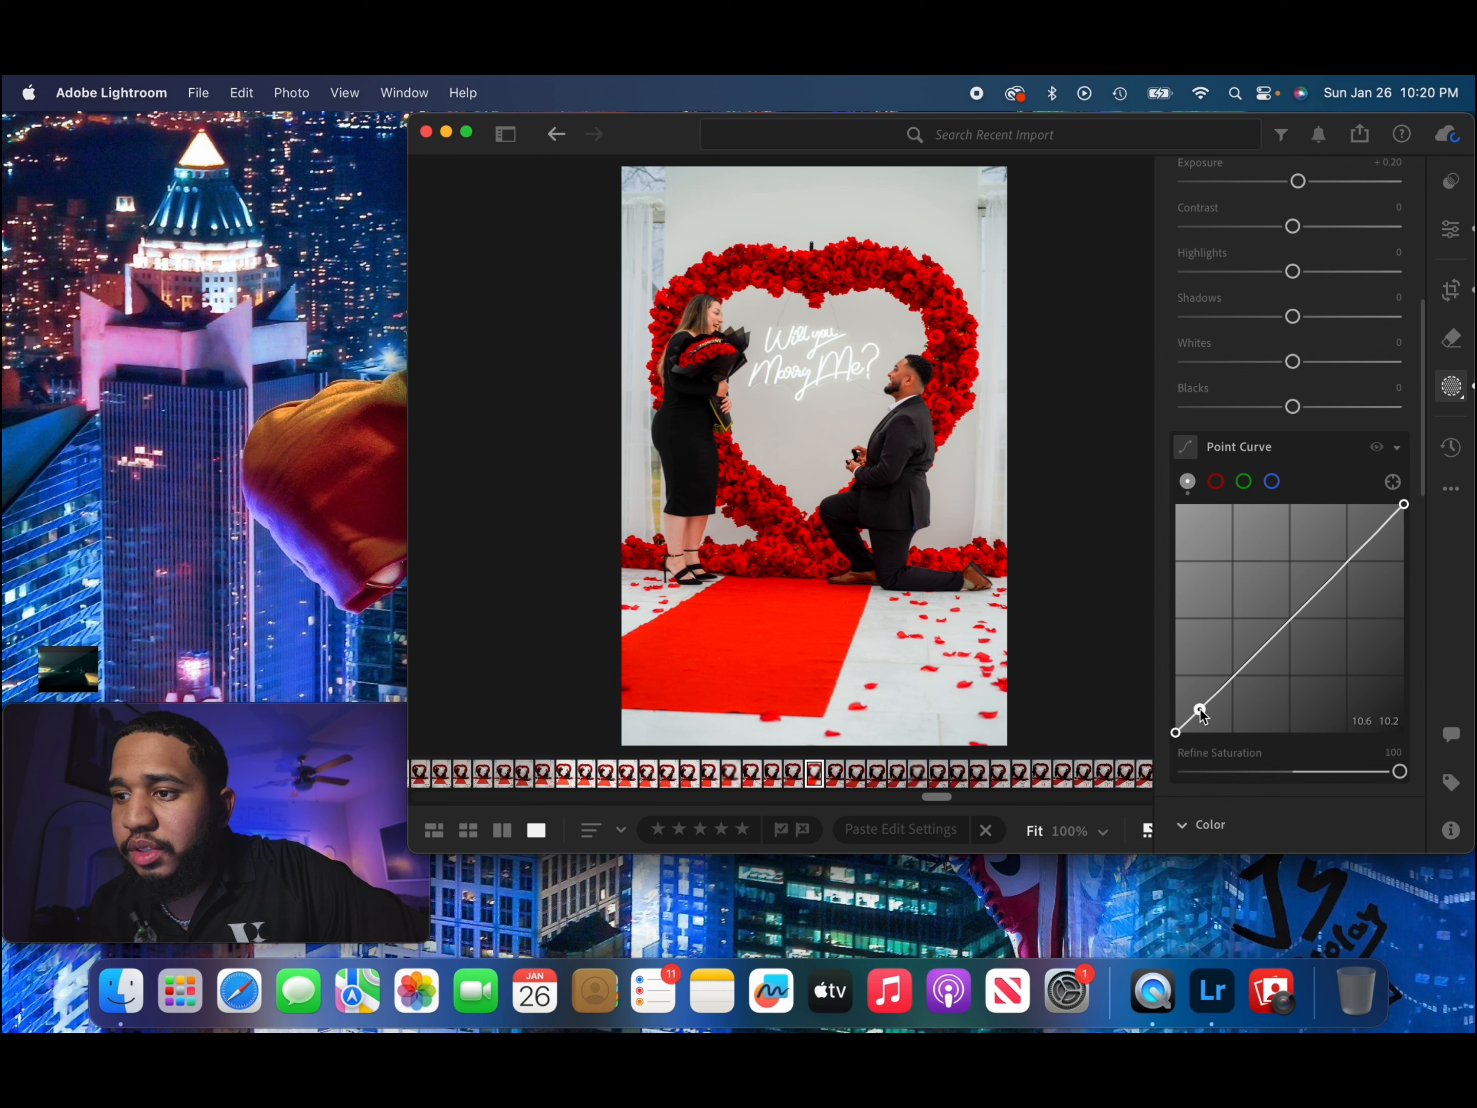
pyautogui.moveTo(1200, 711); pyautogui.dragTo(1350, 565)
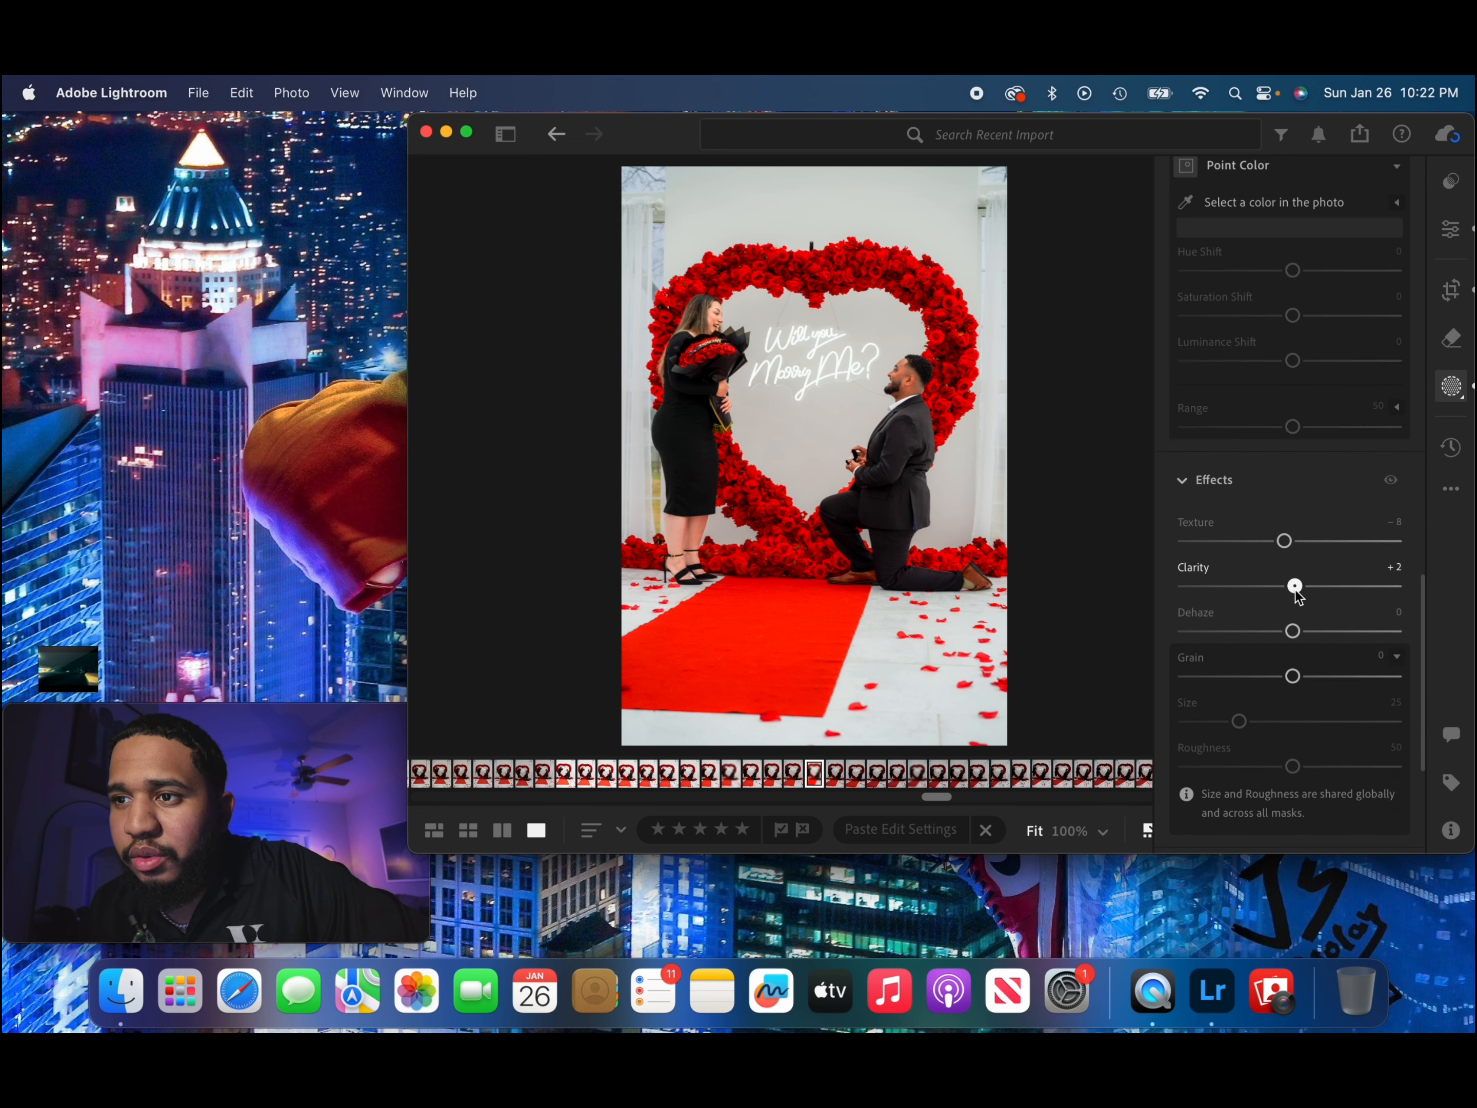
# Set the couple mask's Temp to −3, Tint −8, Saturation −7, Texture −8, Clarity +7 and Dehaze +3.
pyautogui.moveTo(1291, 587); pyautogui.dragTo(1299, 631)
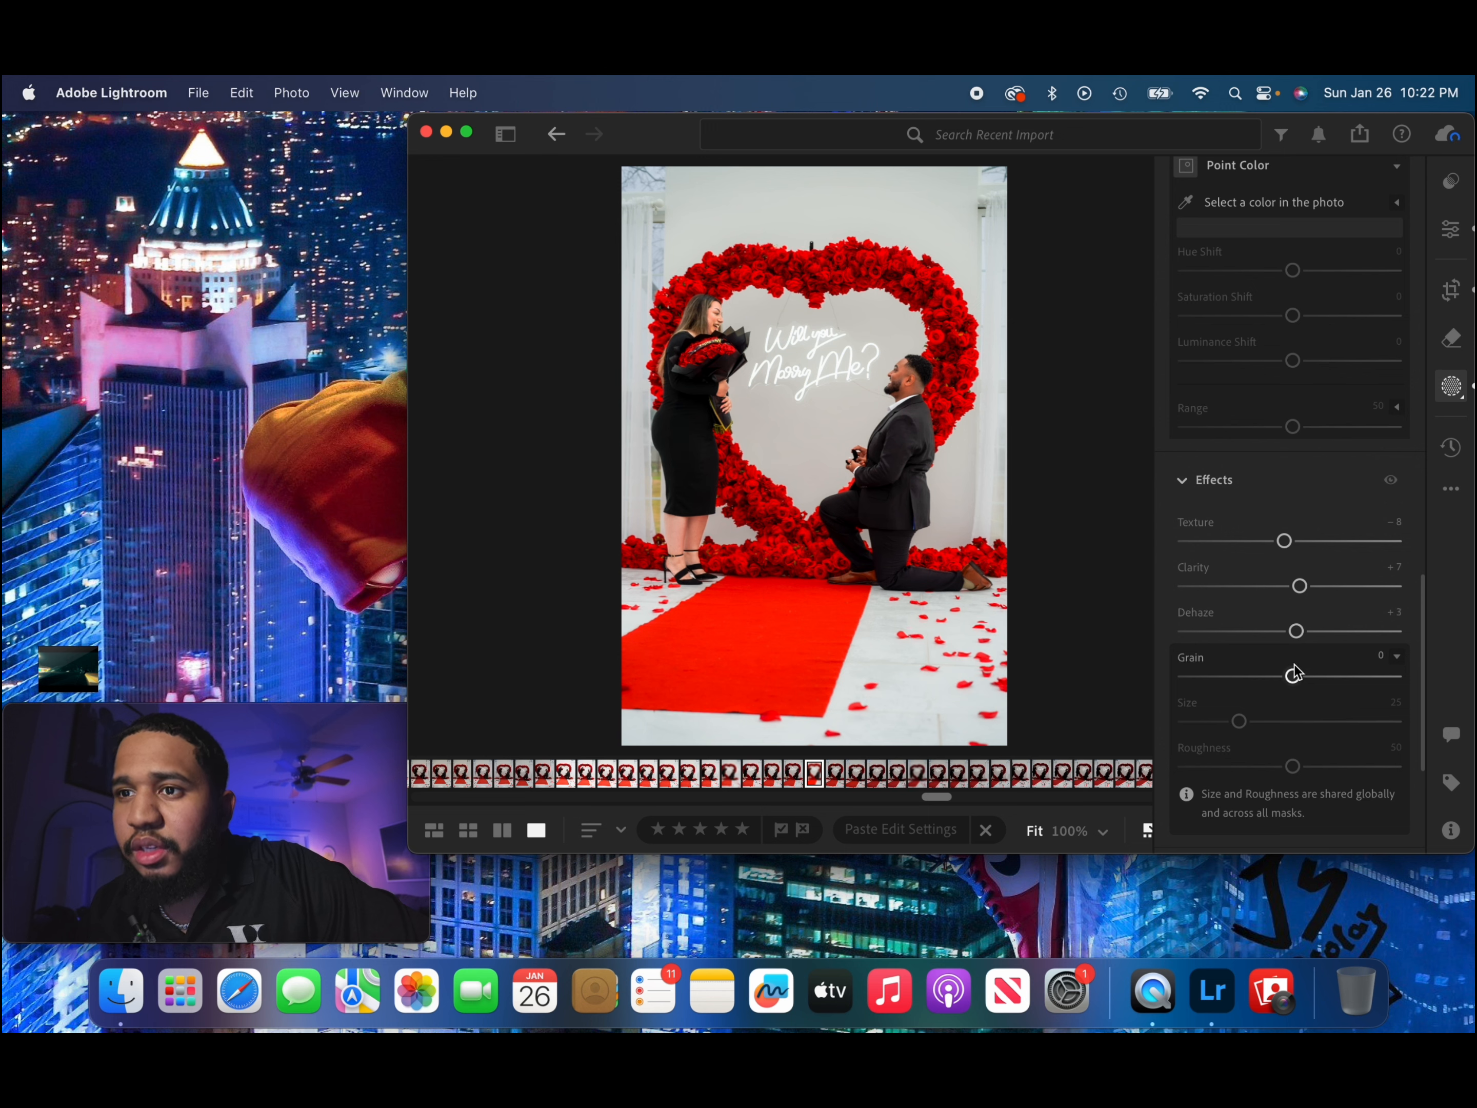
pyautogui.scroll(-5, 1292, 684)
pyautogui.moveTo(1292, 686); pyautogui.dragTo(1305, 688)
pyautogui.scroll(15, 1294, 530)
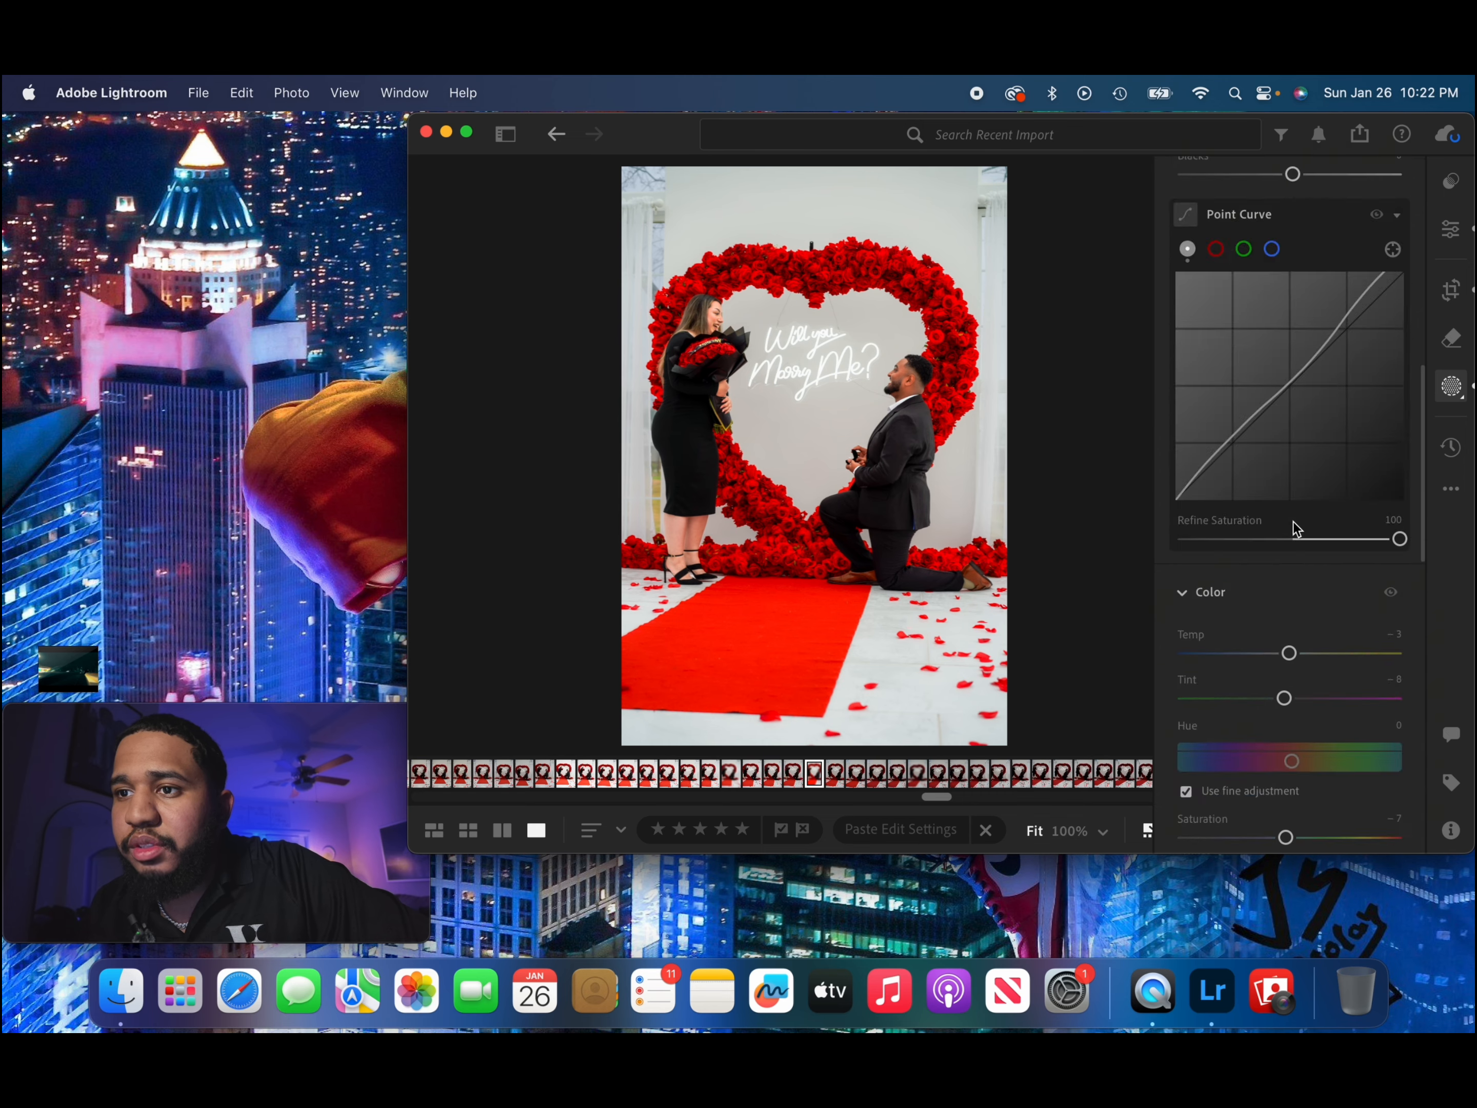
# Create a background mask and adjust its point curve, slightly lowering the shadows and shaping the midtones.
pyautogui.click(1272, 216)
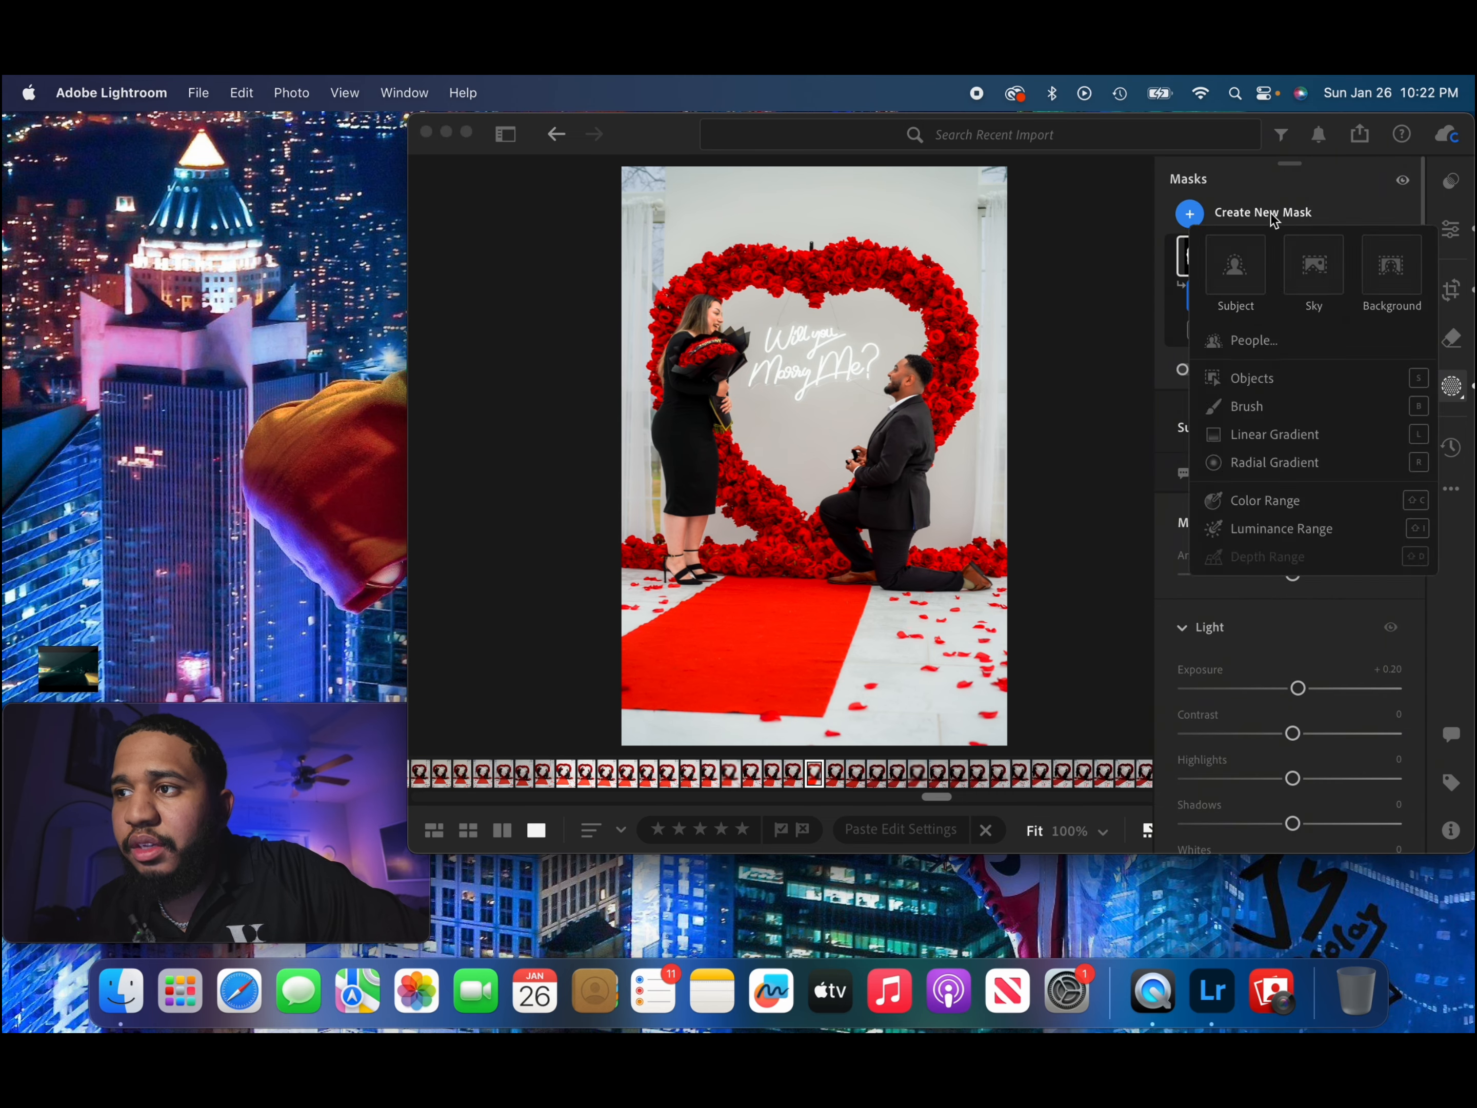
pyautogui.click(1405, 277)
pyautogui.scroll(-3, 1294, 600)
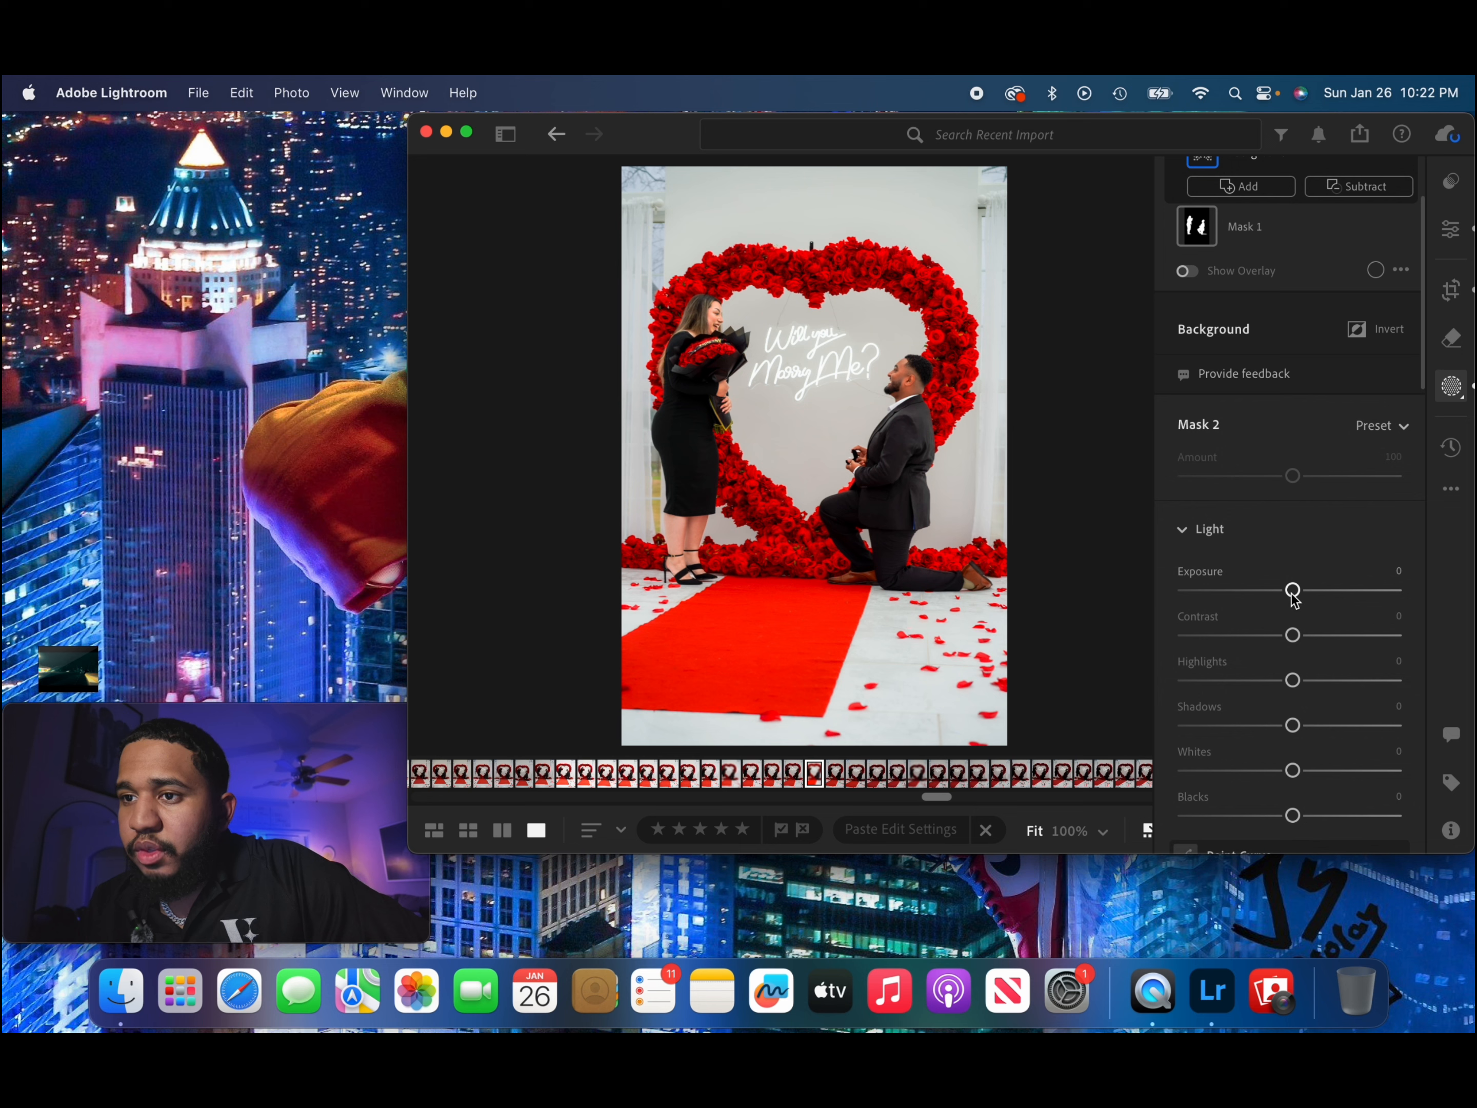
pyautogui.scroll(-10, 1295, 599)
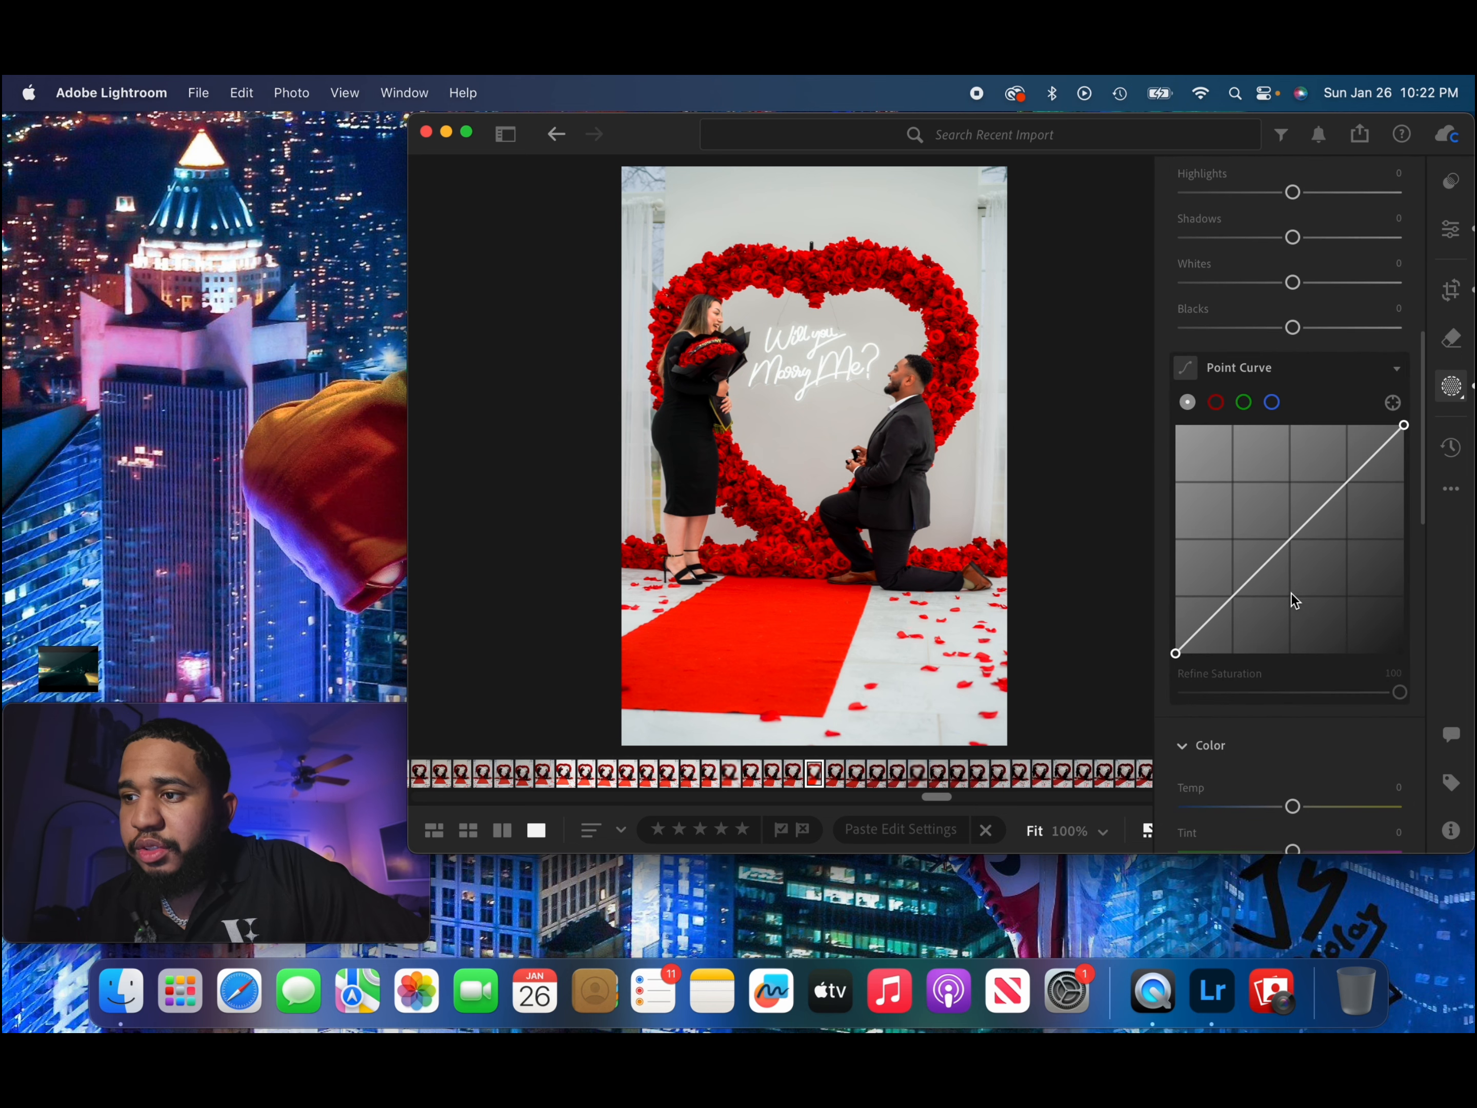
pyautogui.click(1206, 625)
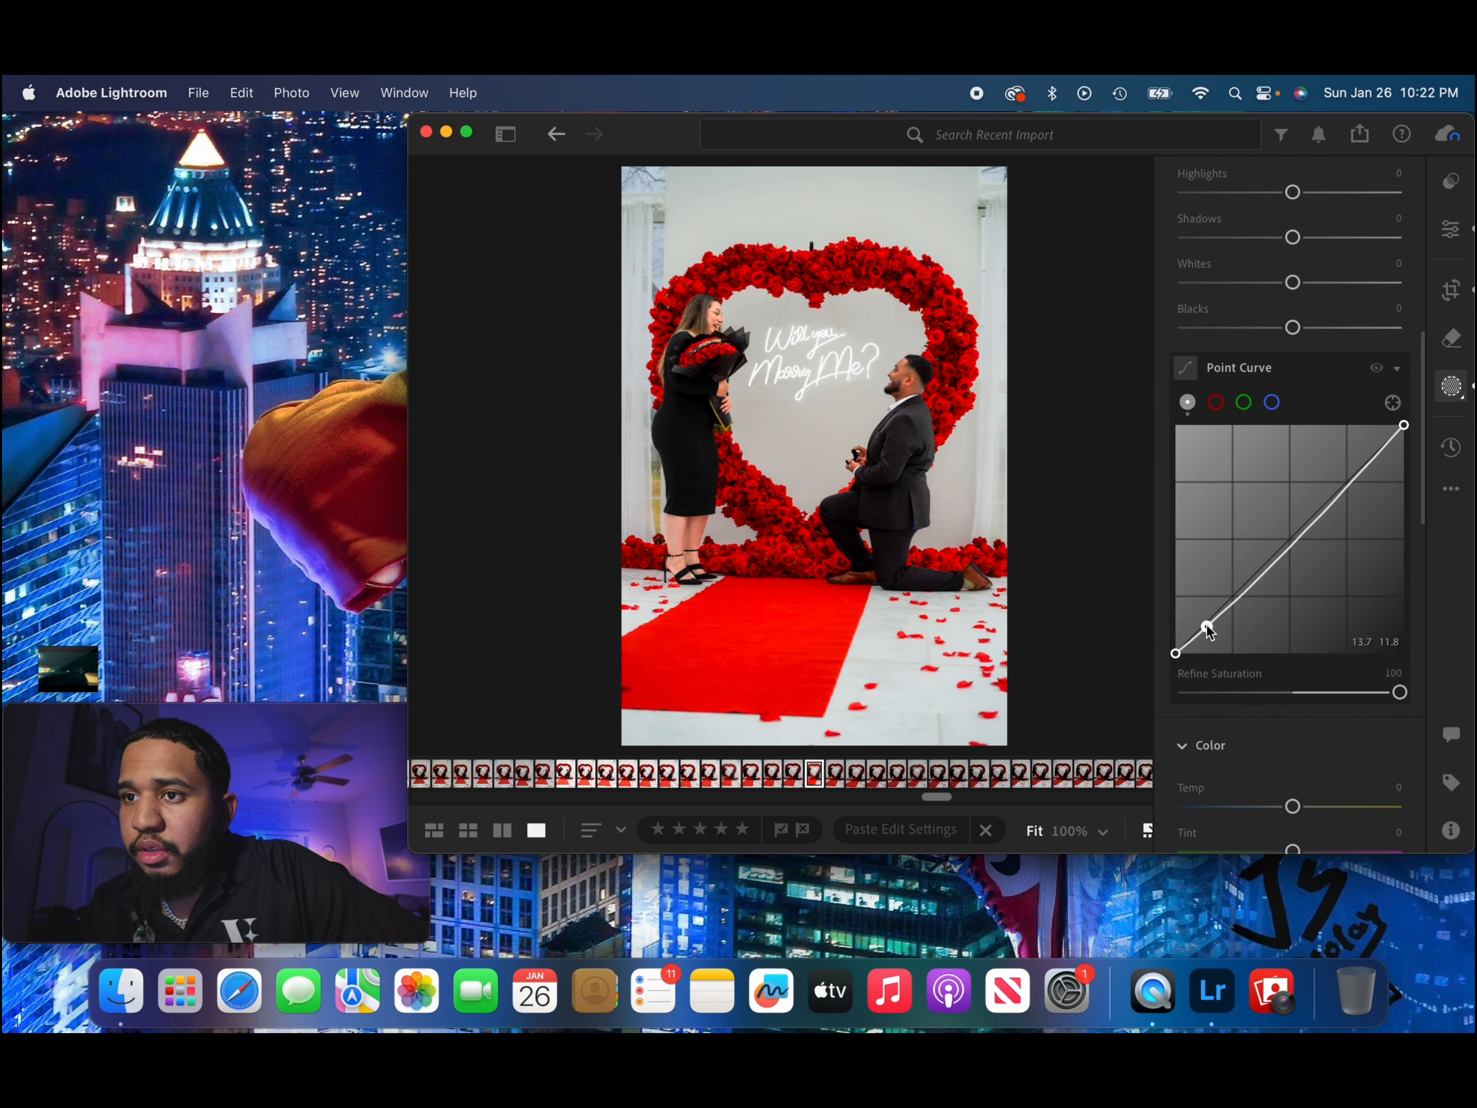
pyautogui.moveTo(1206, 625); pyautogui.dragTo(1260, 558)
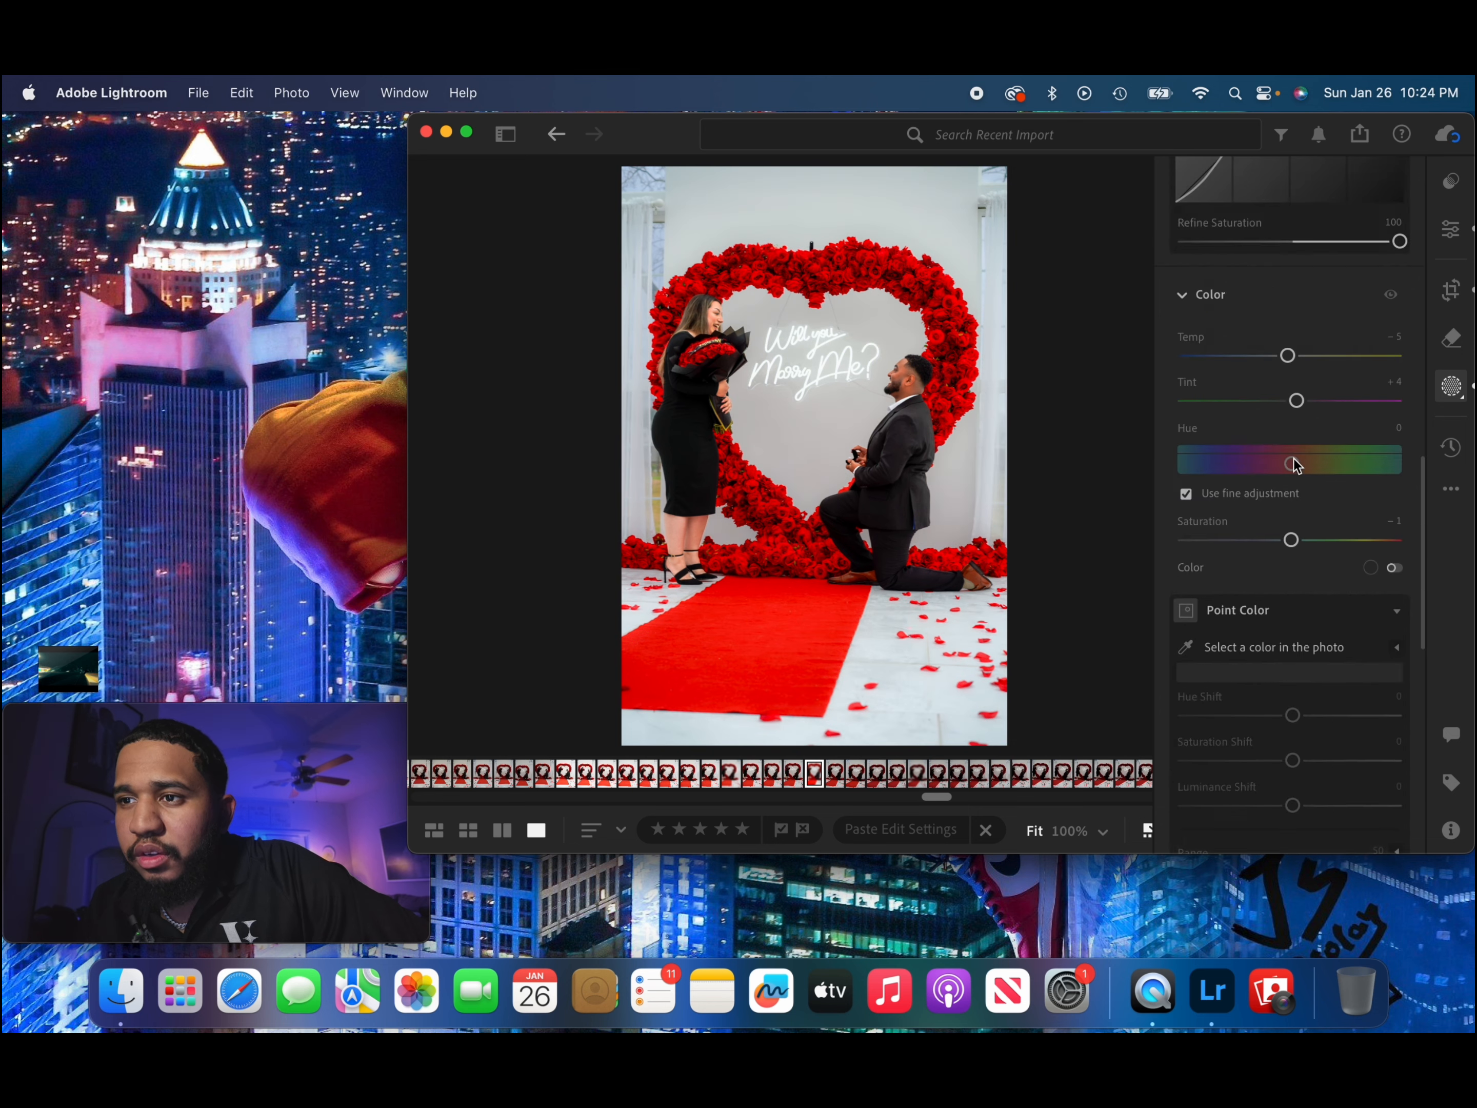
pyautogui.scroll(15, 1295, 461)
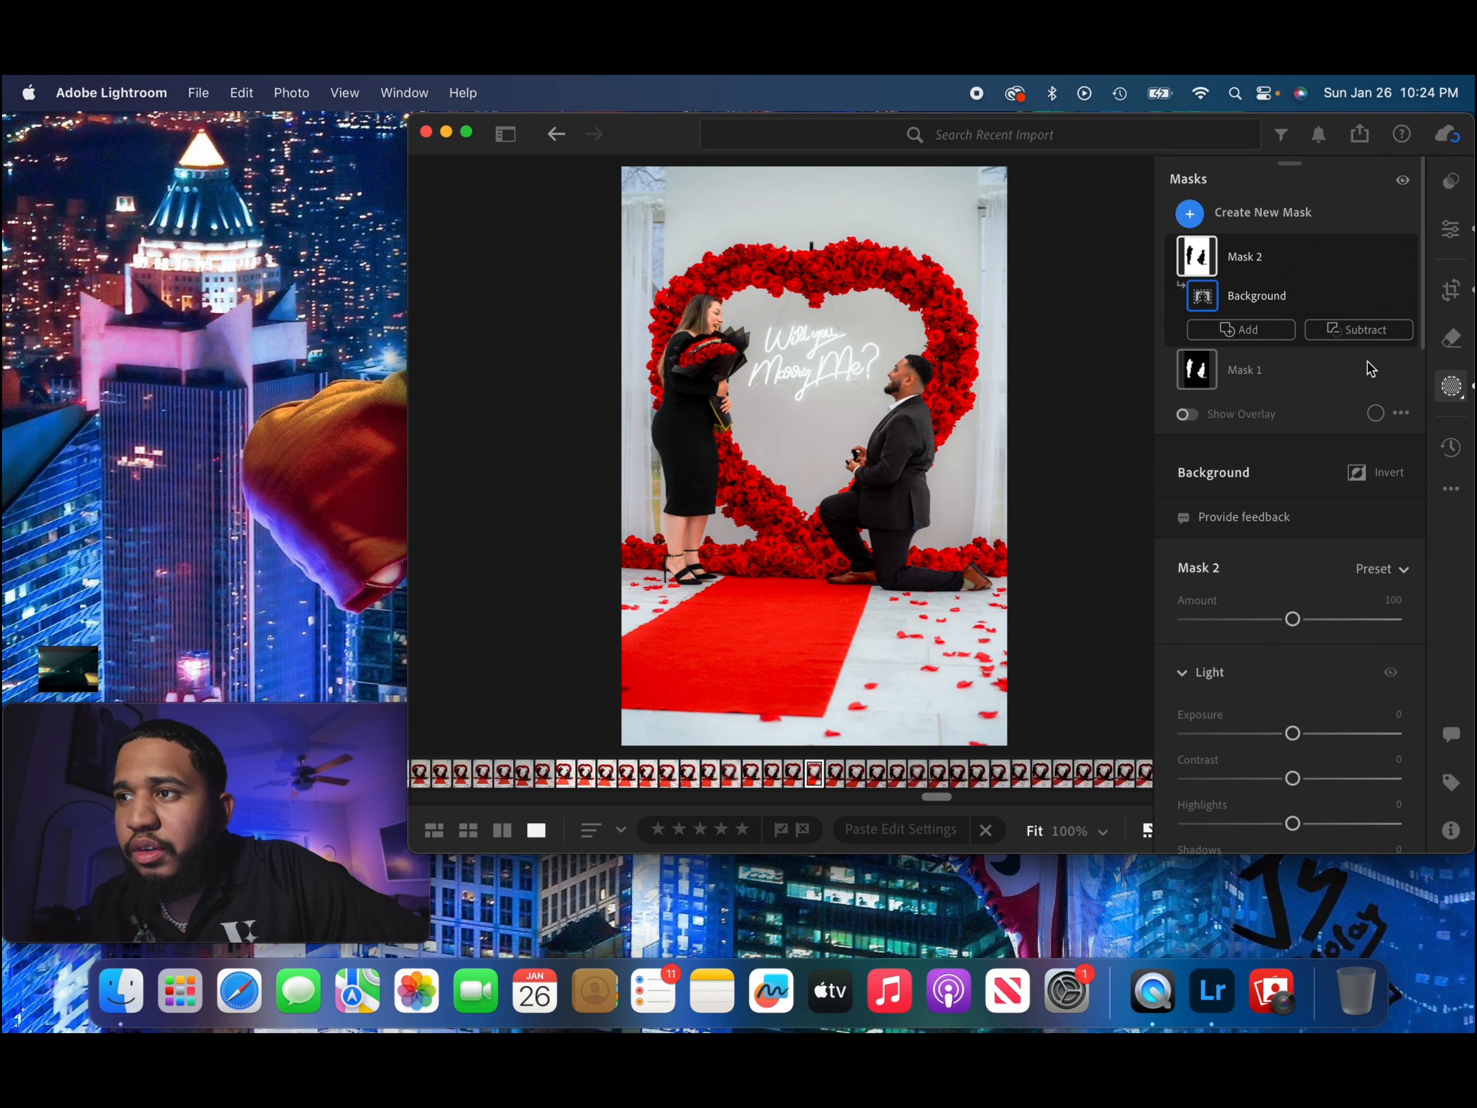
# Remove the hanging wires above the neon sign with the generative Remove tool at size 10.
pyautogui.click(1452, 228)
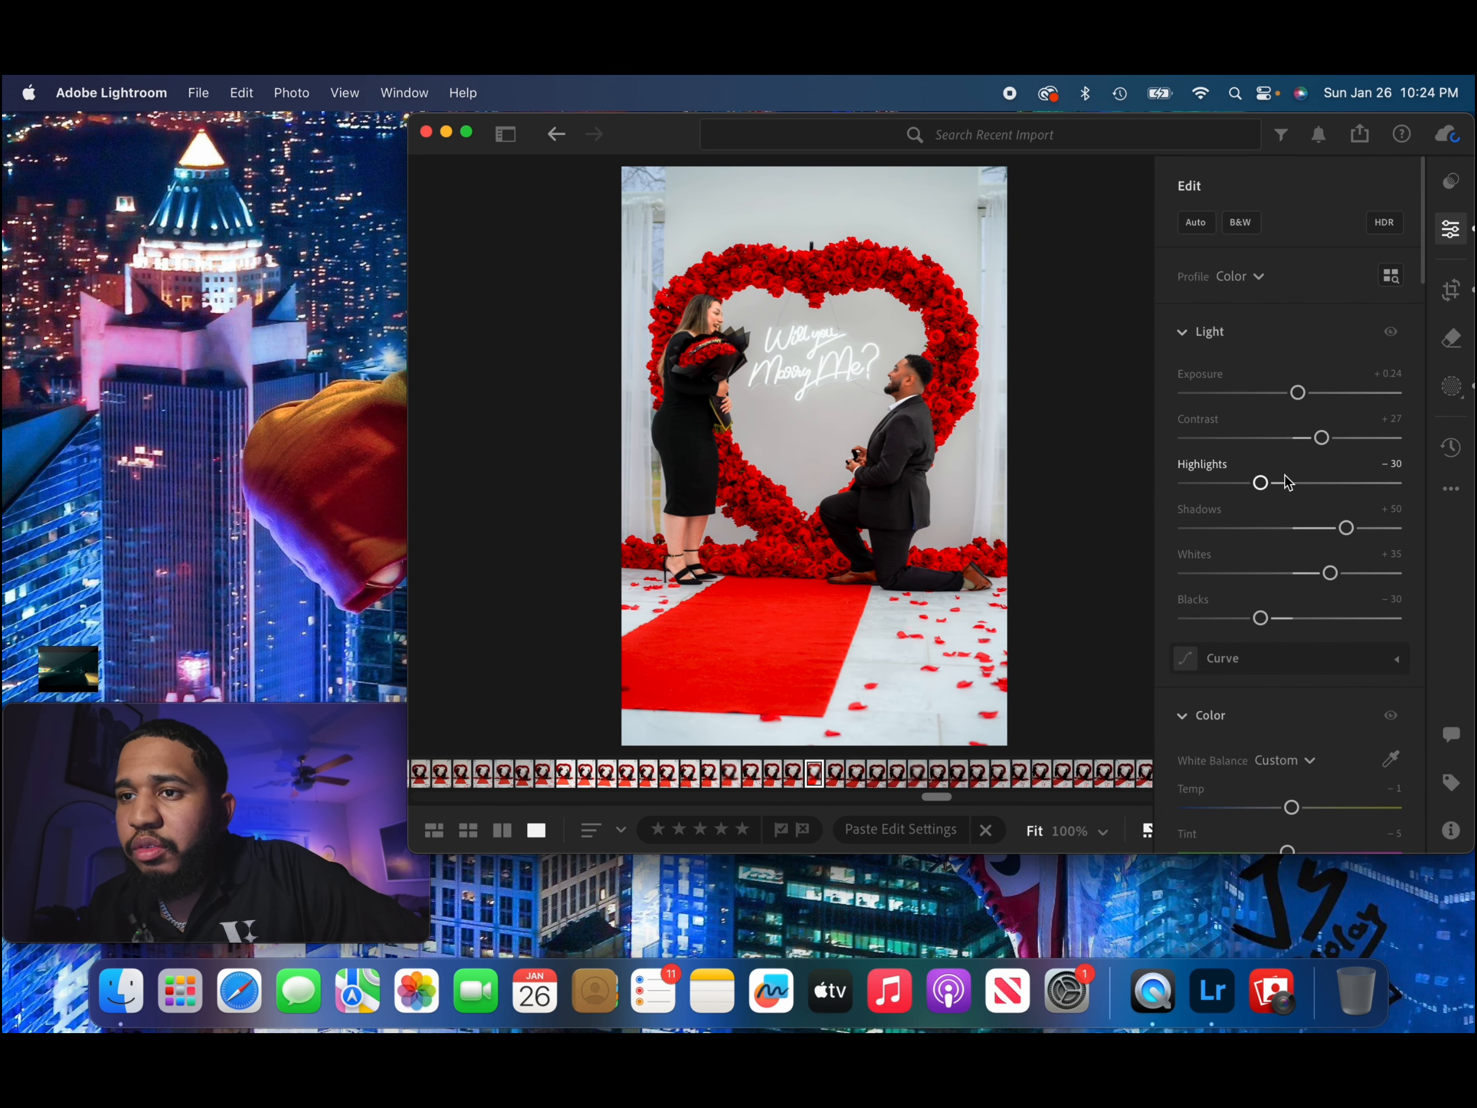
pyautogui.scroll(-3, 1287, 485)
pyautogui.click(1450, 338)
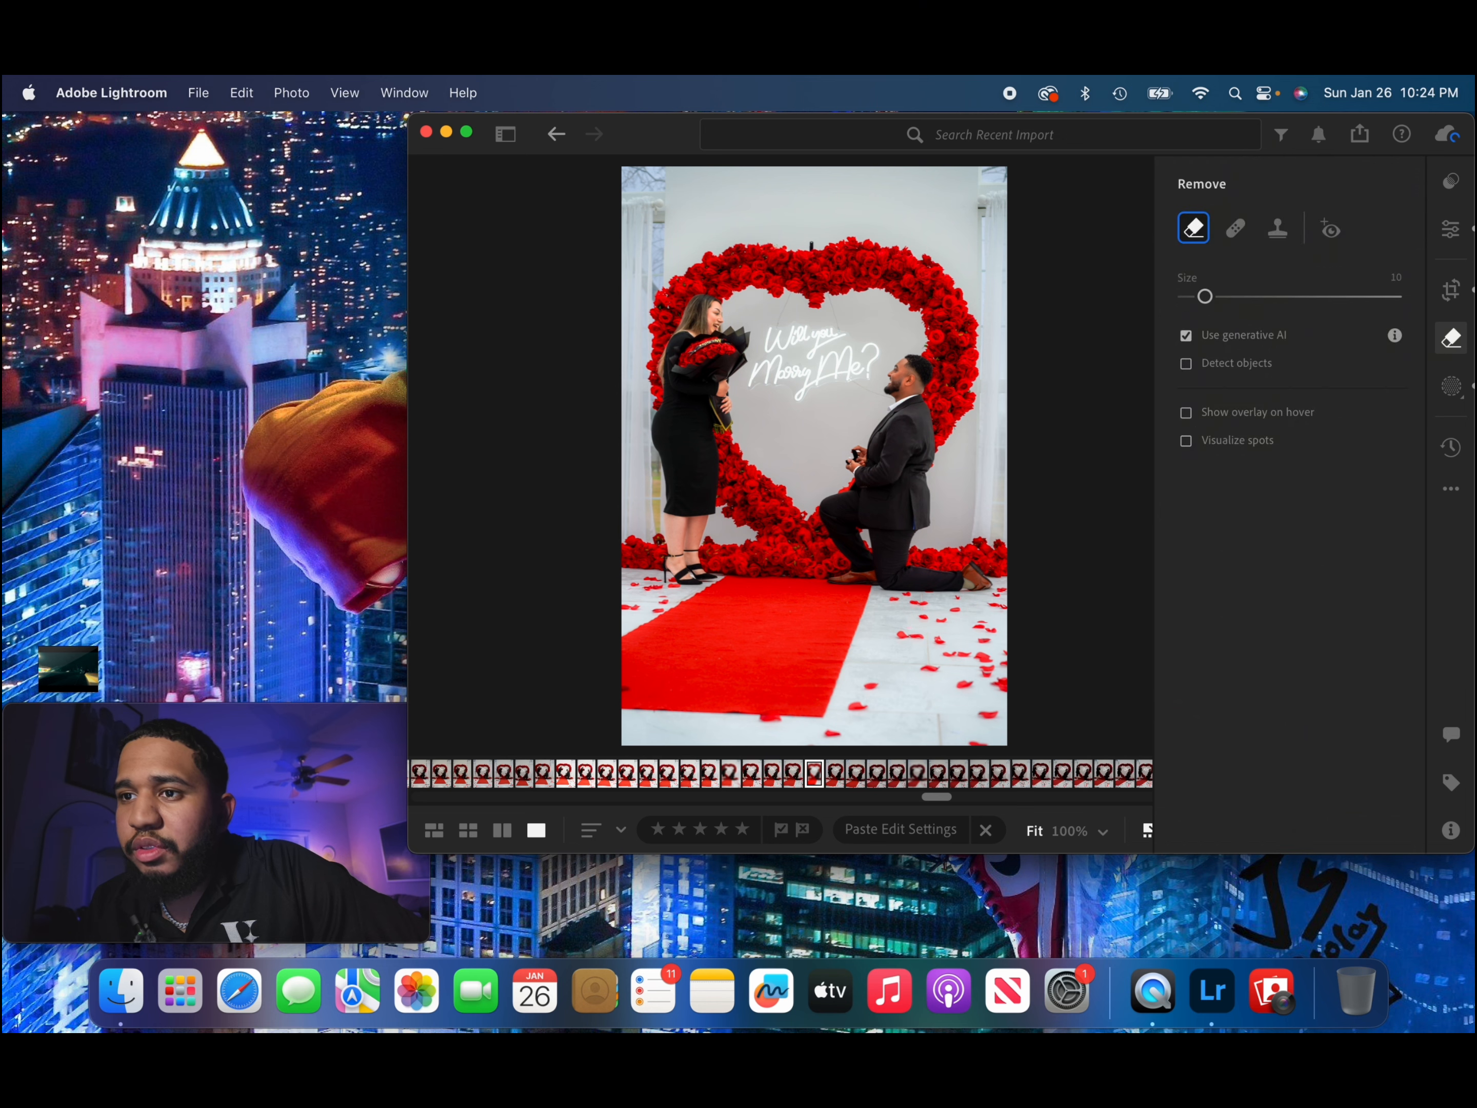
pyautogui.press('z')
pyautogui.scroll(3, 810, 301)
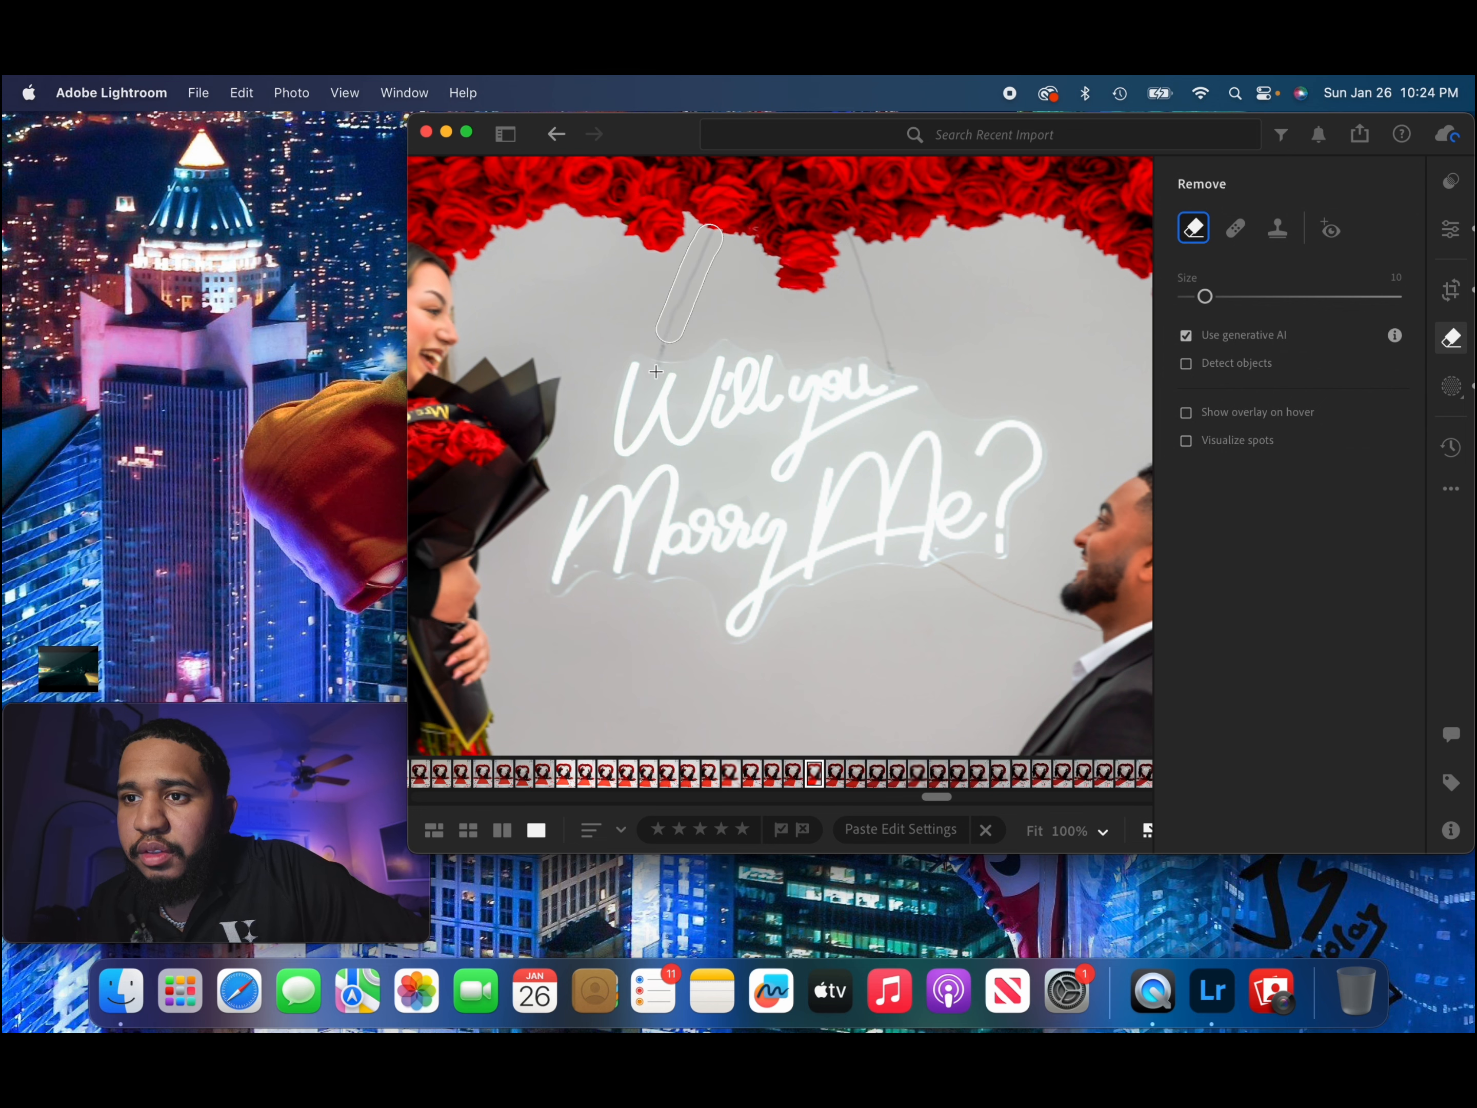
pyautogui.click(1359, 606)
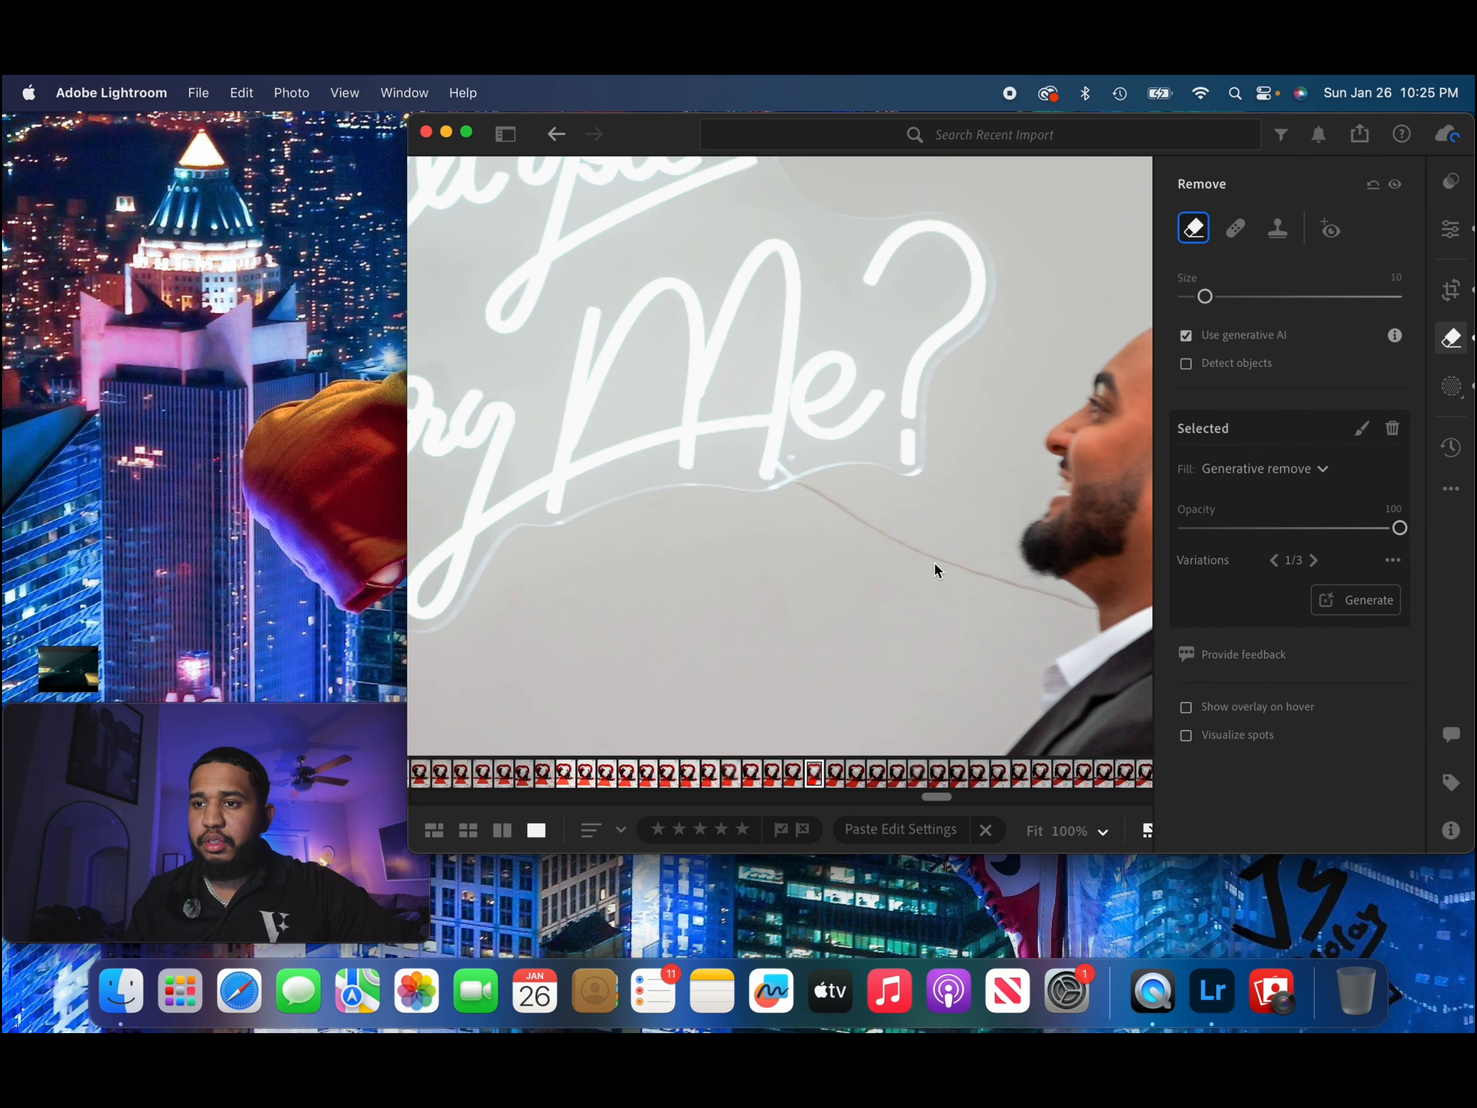
# Remove the wire running from the neon sign to the kneeling man's neck with Generative Remove at size 10.
pyautogui.click(936, 572)
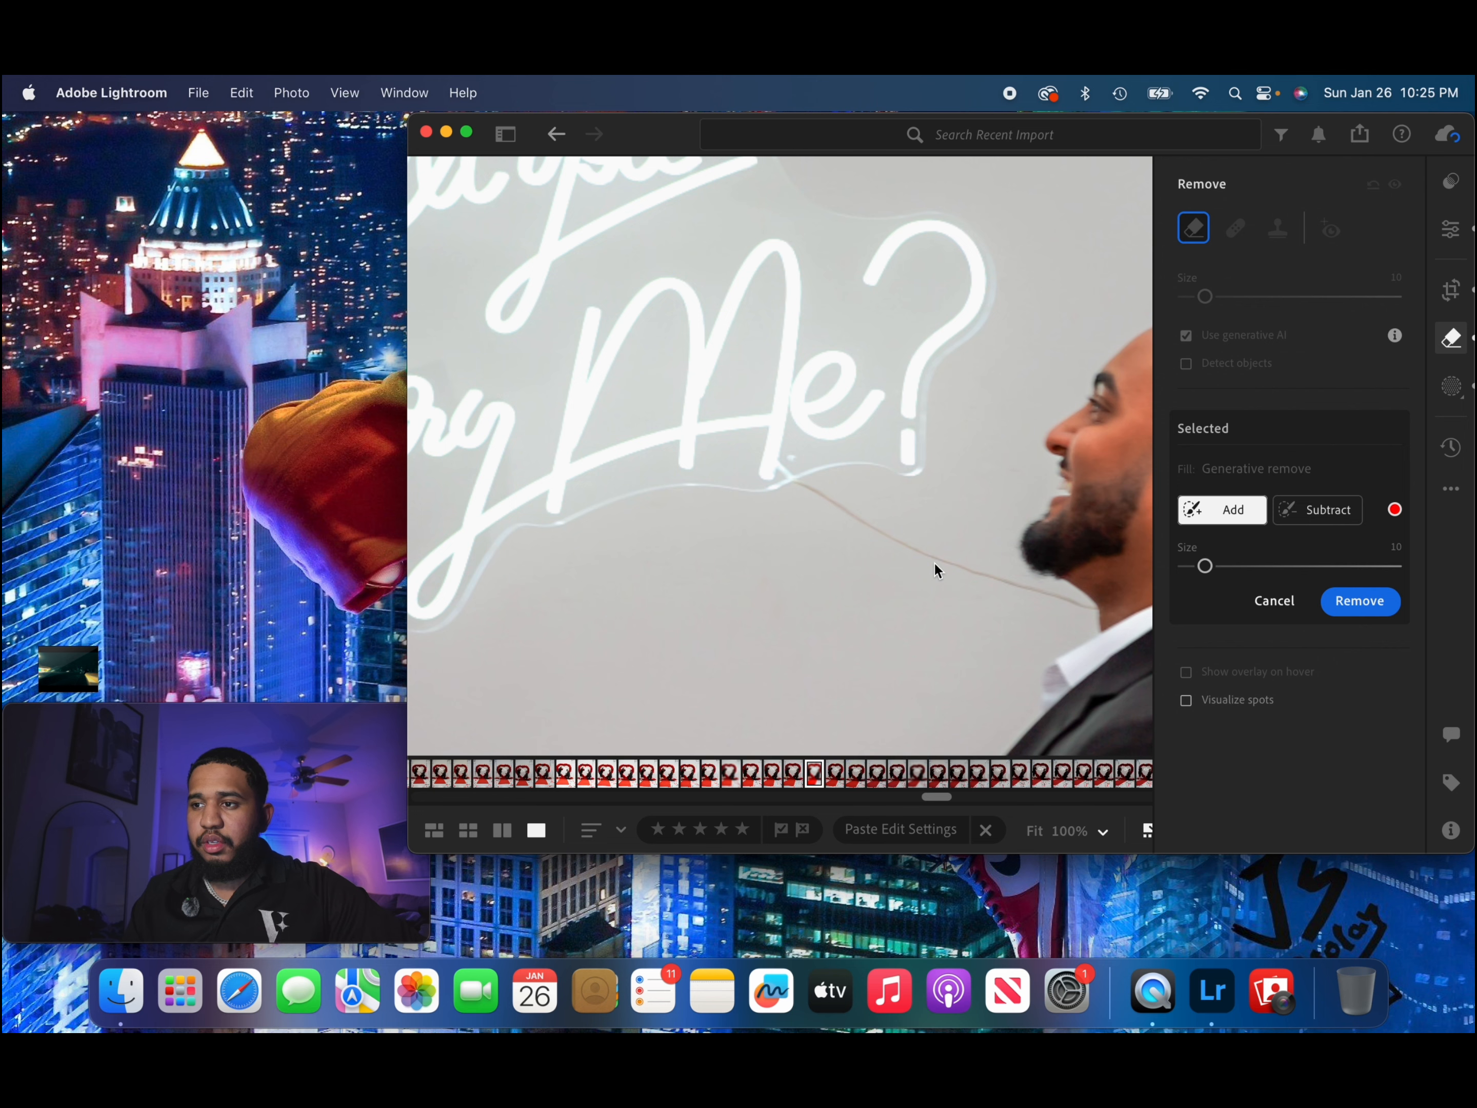
pyautogui.moveTo(1092, 609); pyautogui.dragTo(812, 491)
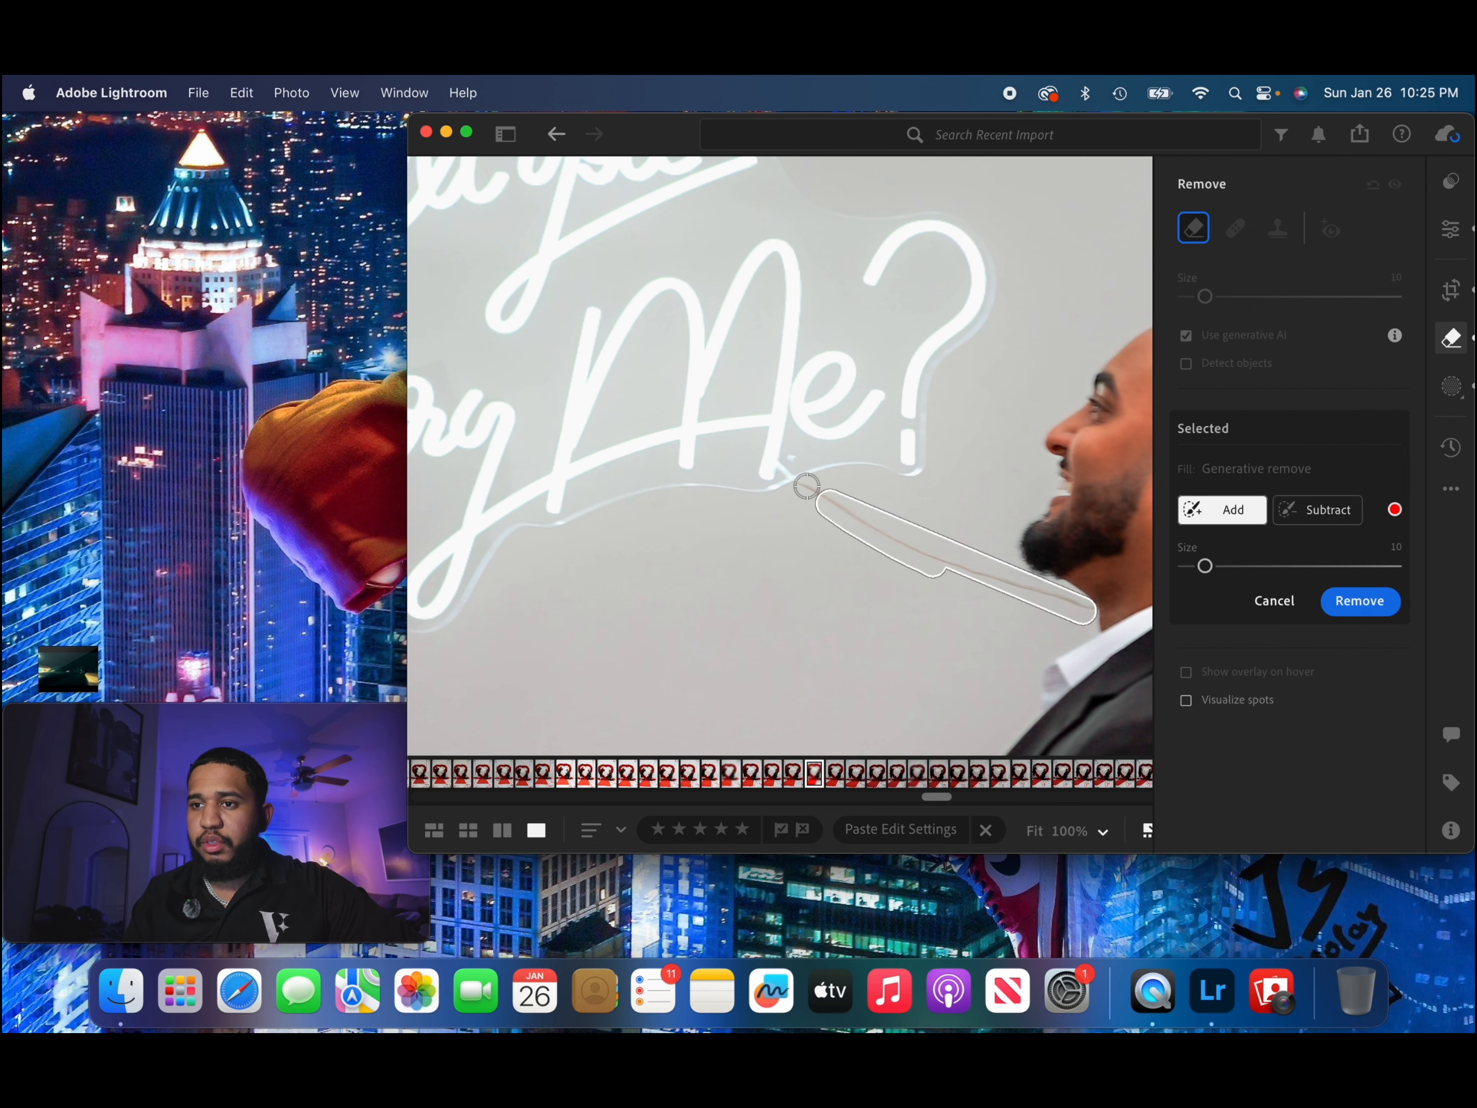
pyautogui.click(1351, 603)
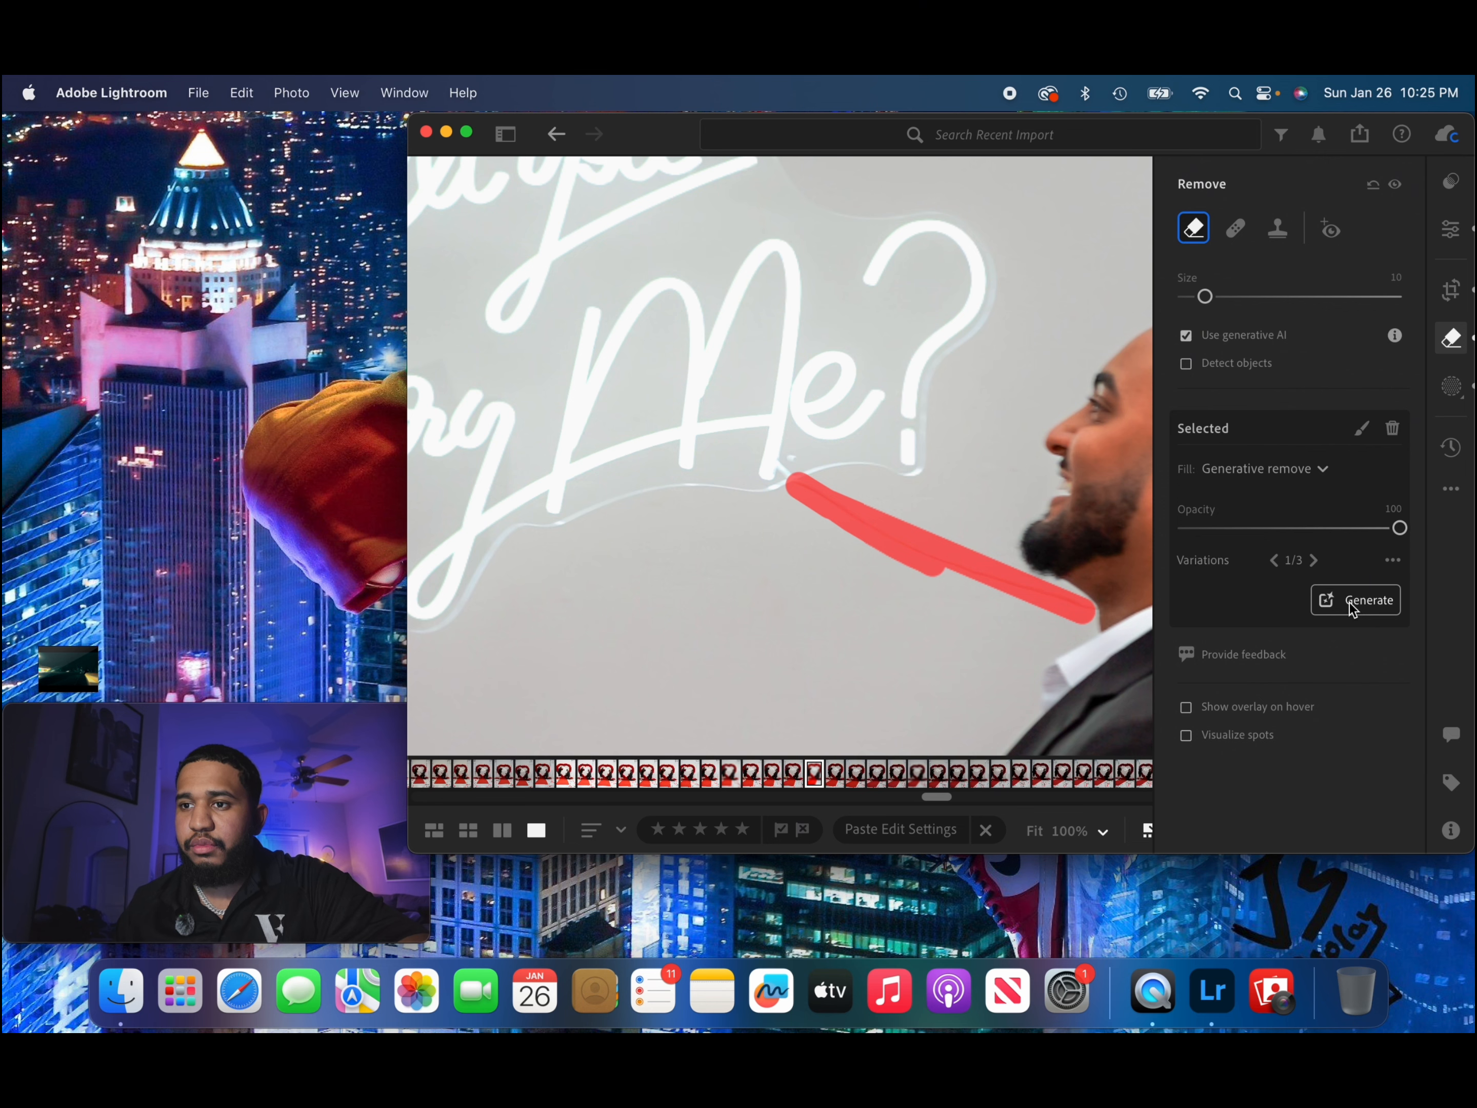
# Review the couple photo's edit settings and compare the edited photo with its original version.
pyautogui.click(1450, 228)
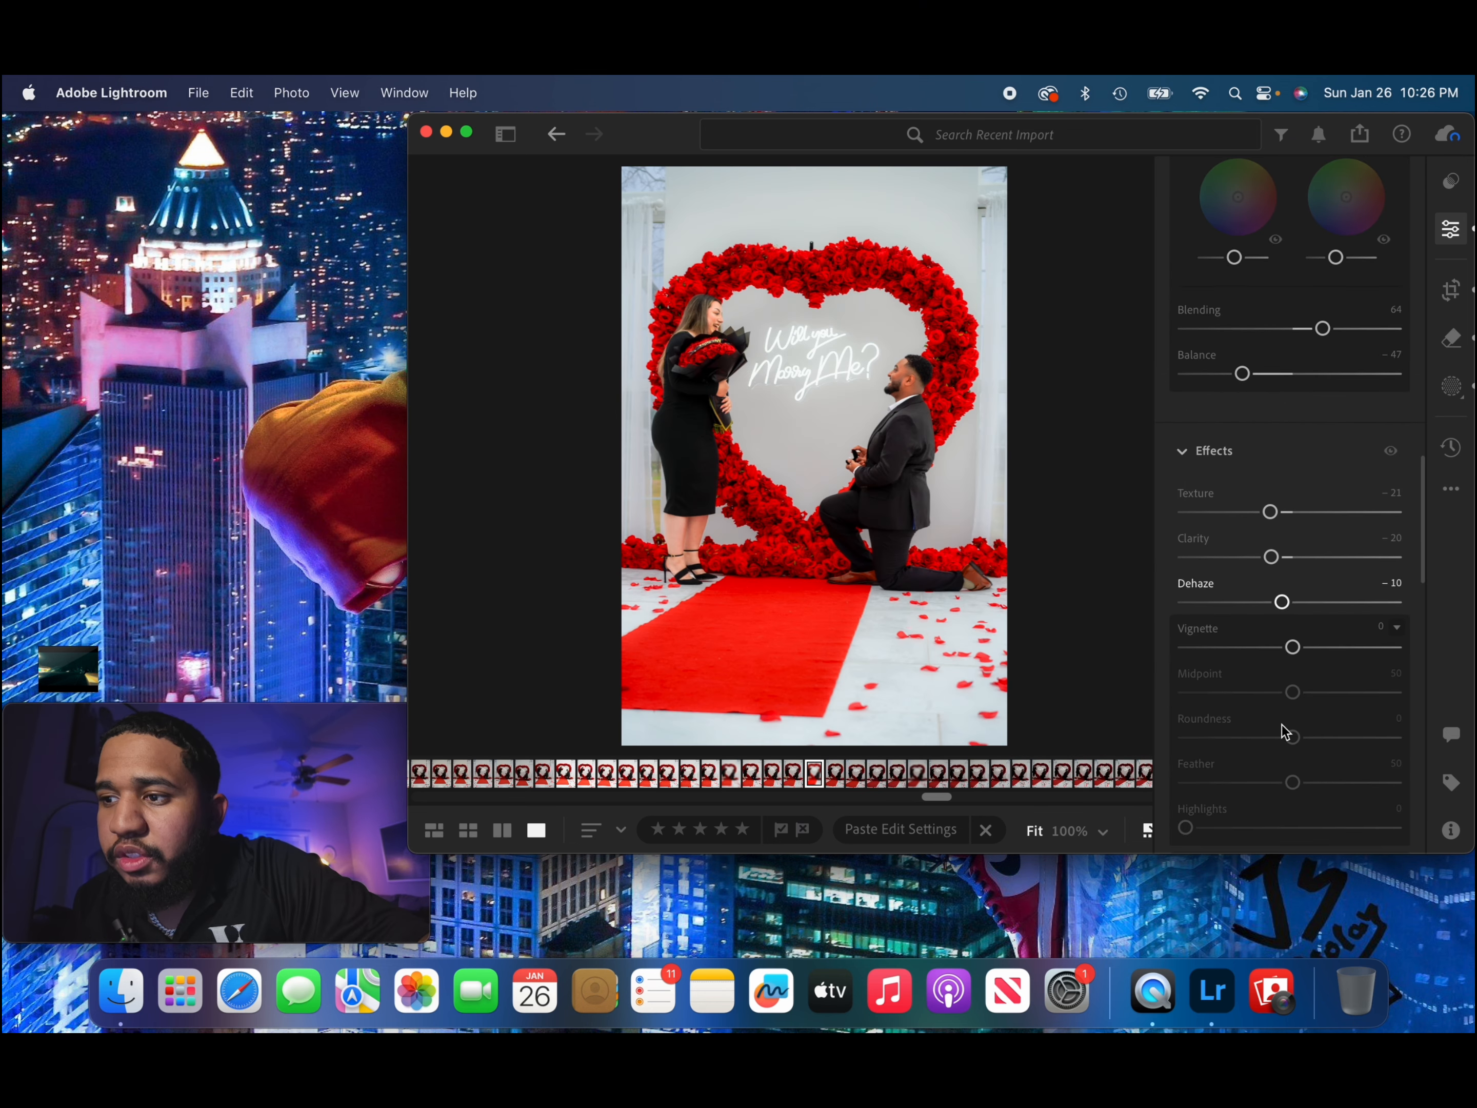
pyautogui.scroll(15, 1285, 731)
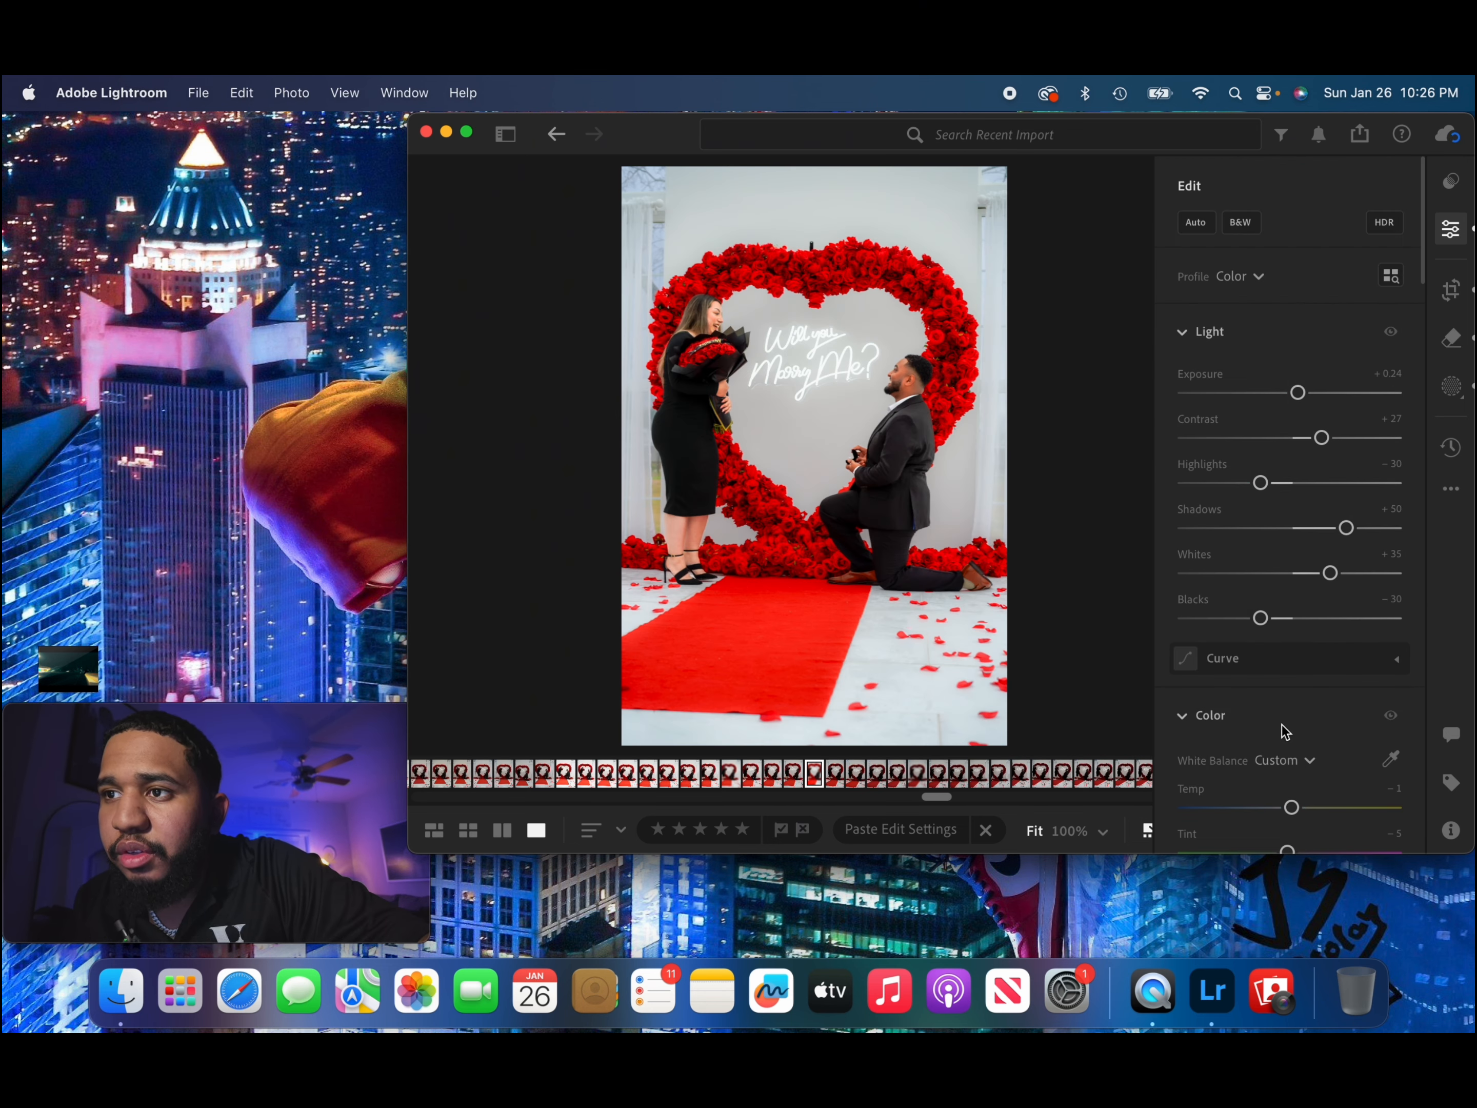
pyautogui.click(1452, 389)
pyautogui.click(1450, 456)
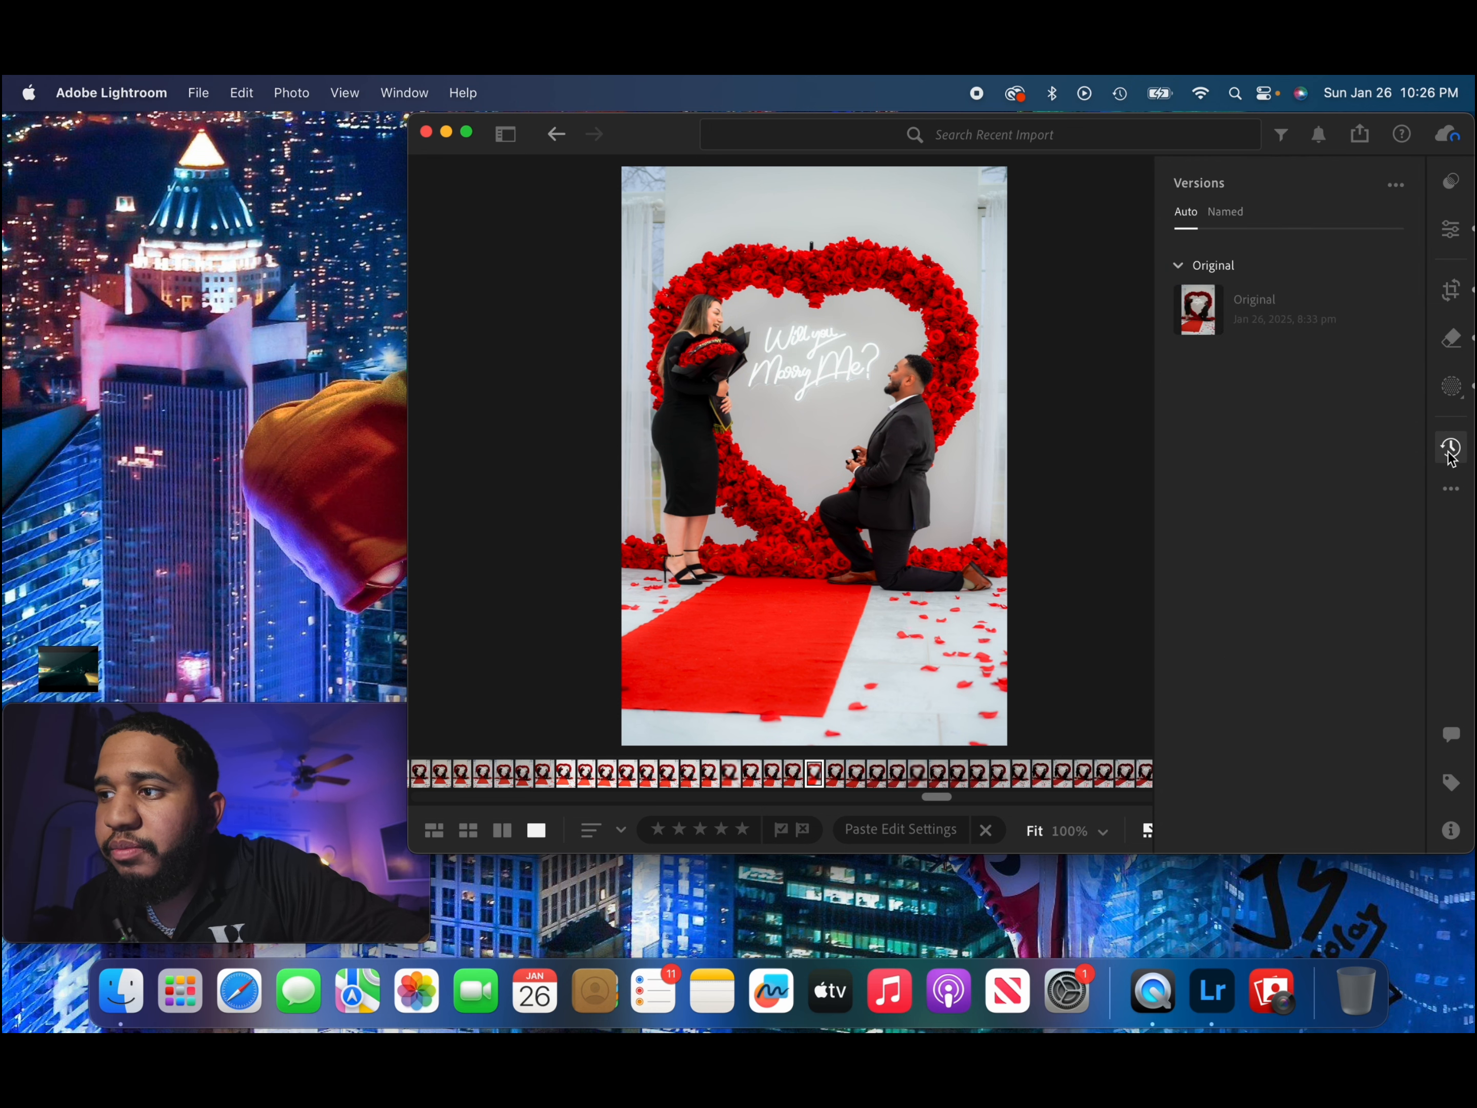
pyautogui.moveTo(1238, 316)
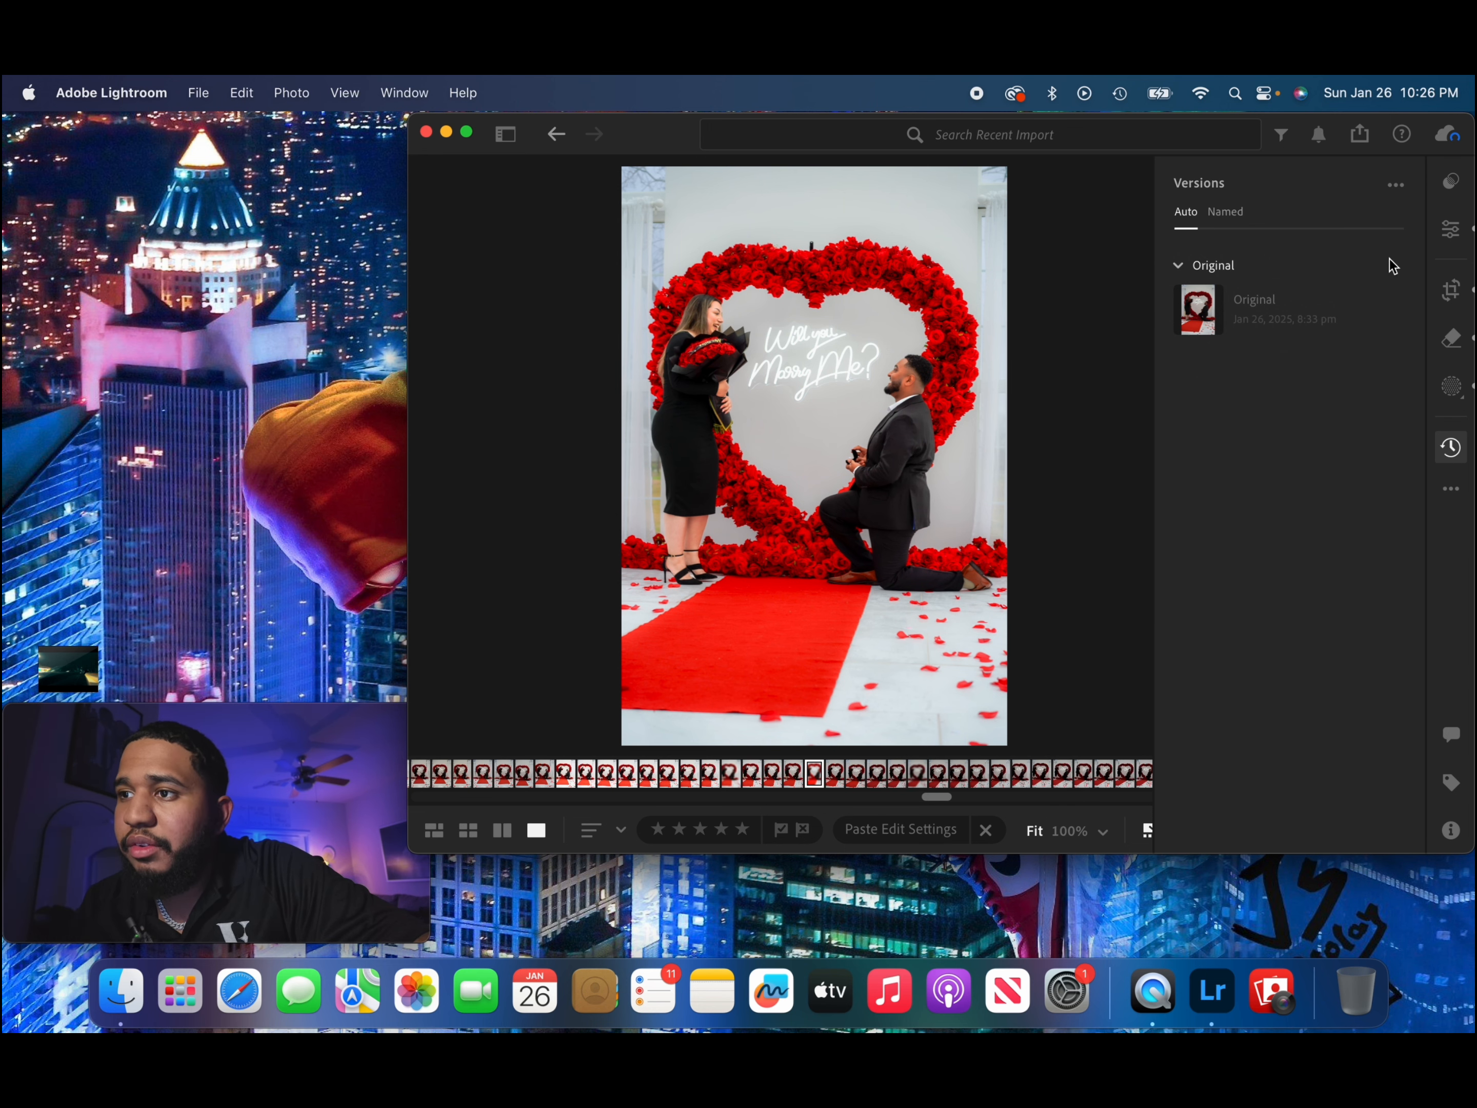
pyautogui.click(1451, 230)
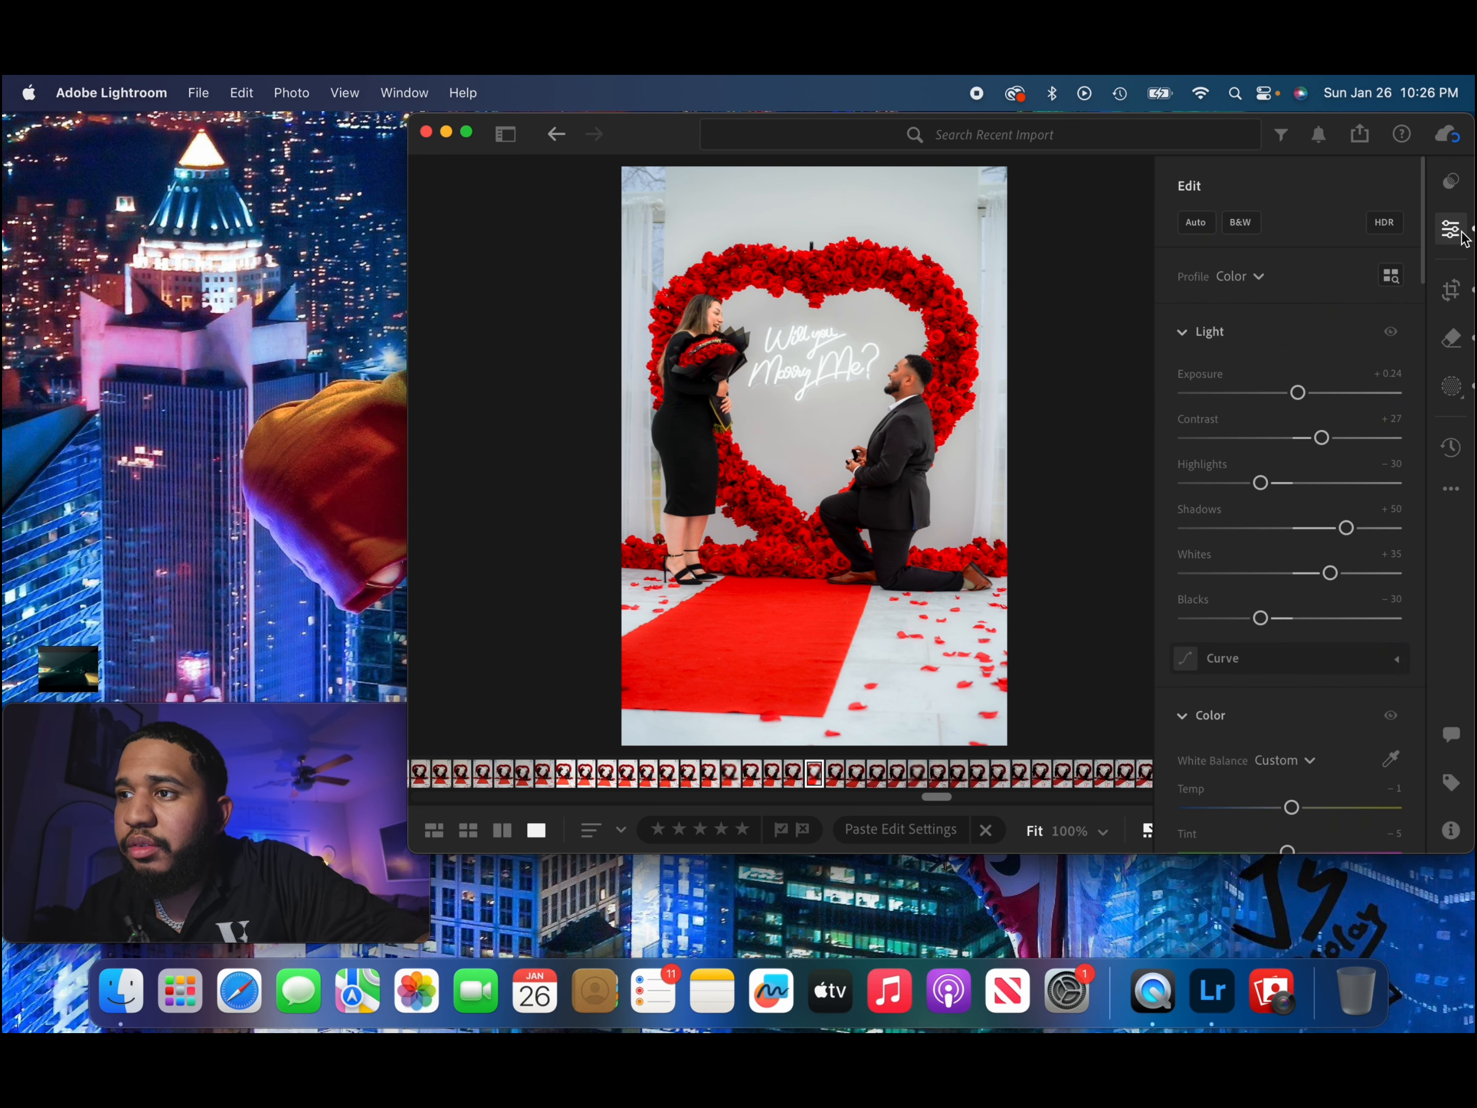